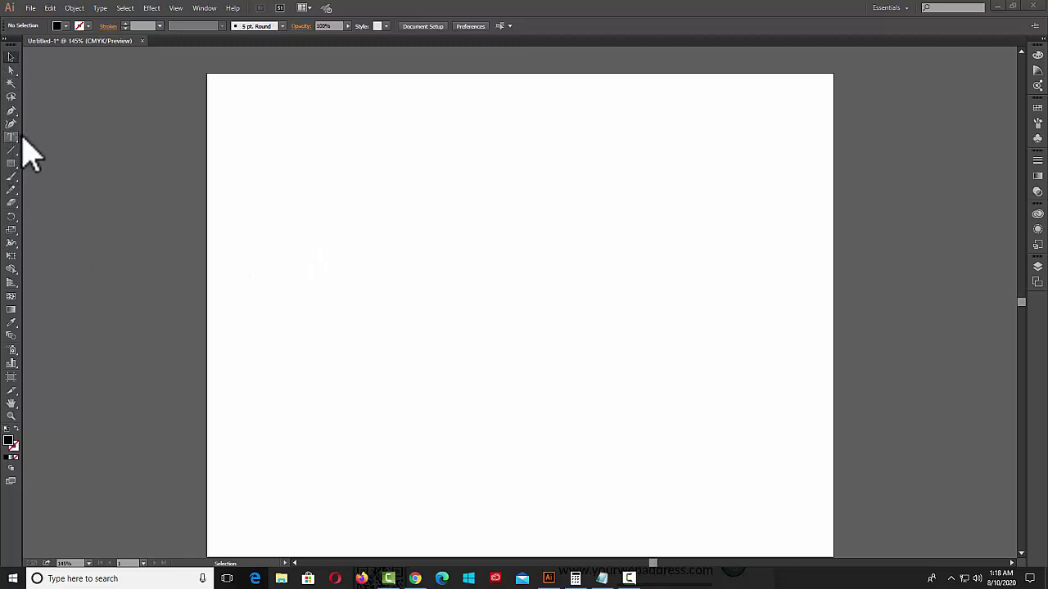
Tear off the Type tools flyout into a floating panel parked at the upper left.
left_click(11, 138)
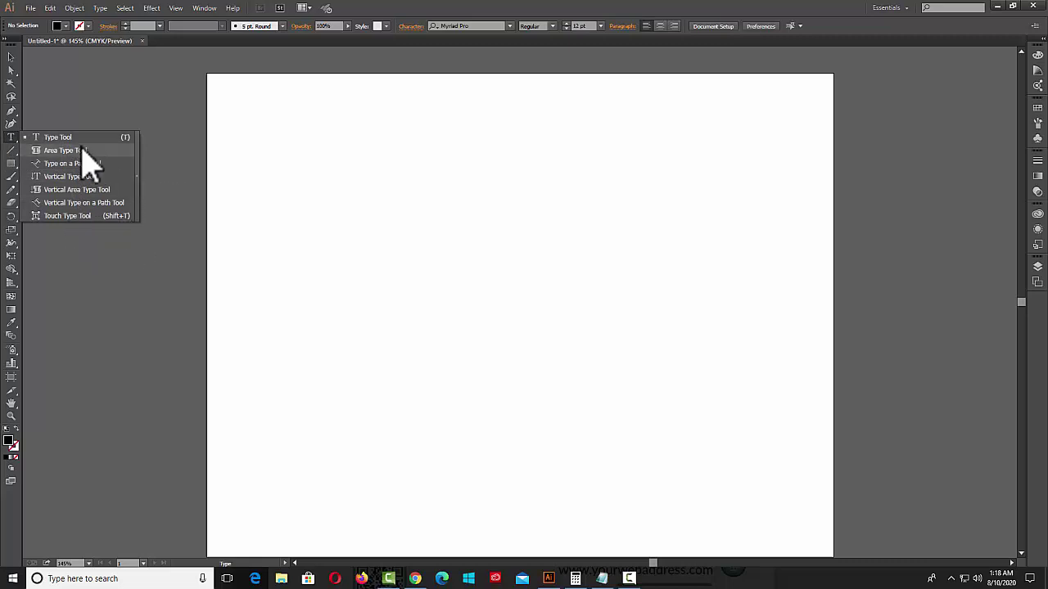
left_click(137, 176)
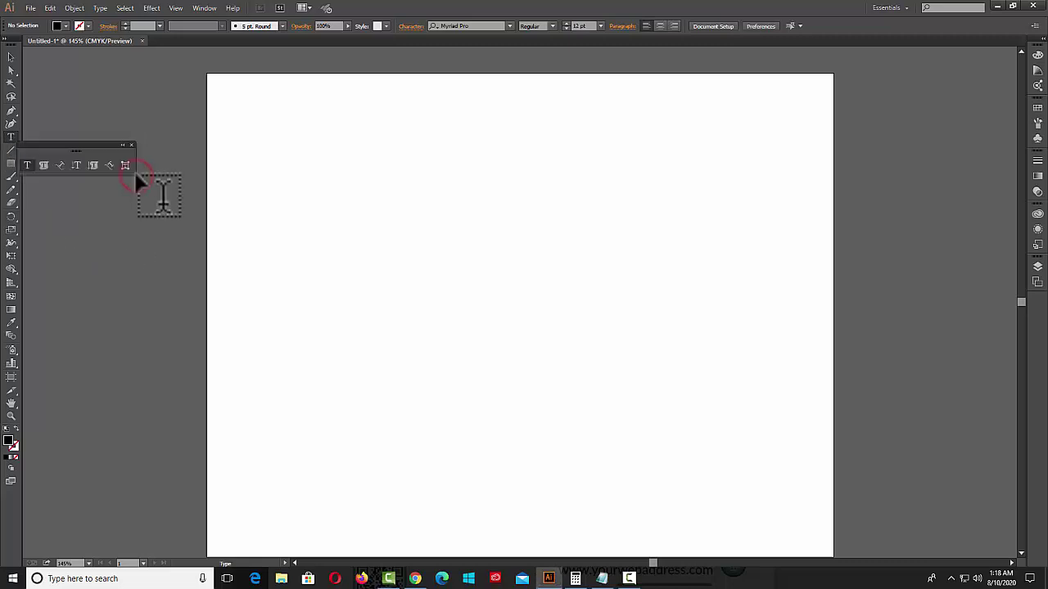
left_click_drag(82, 160, 108, 82)
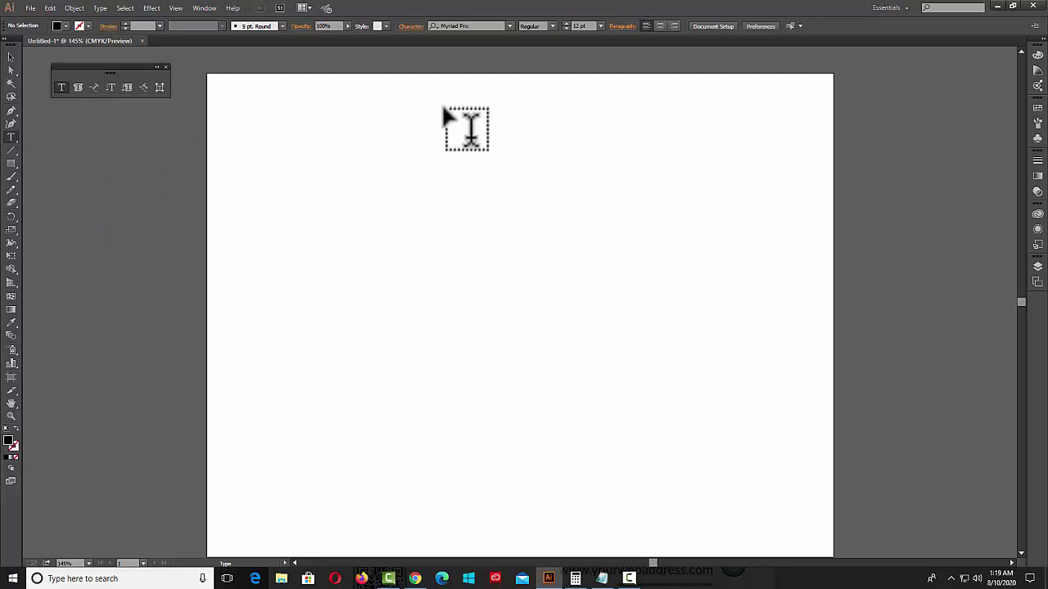
Draw a large area-type frame on the artboard and copy the lipsum.com paragraph from Chrome.
left_click_drag(307, 117, 716, 504)
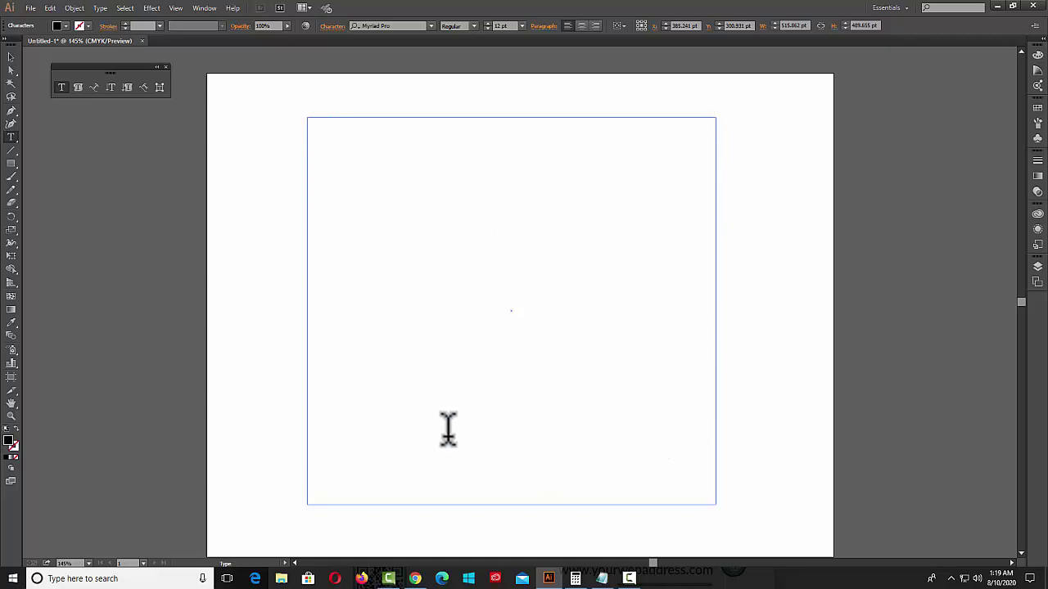
key("alt+Tab")
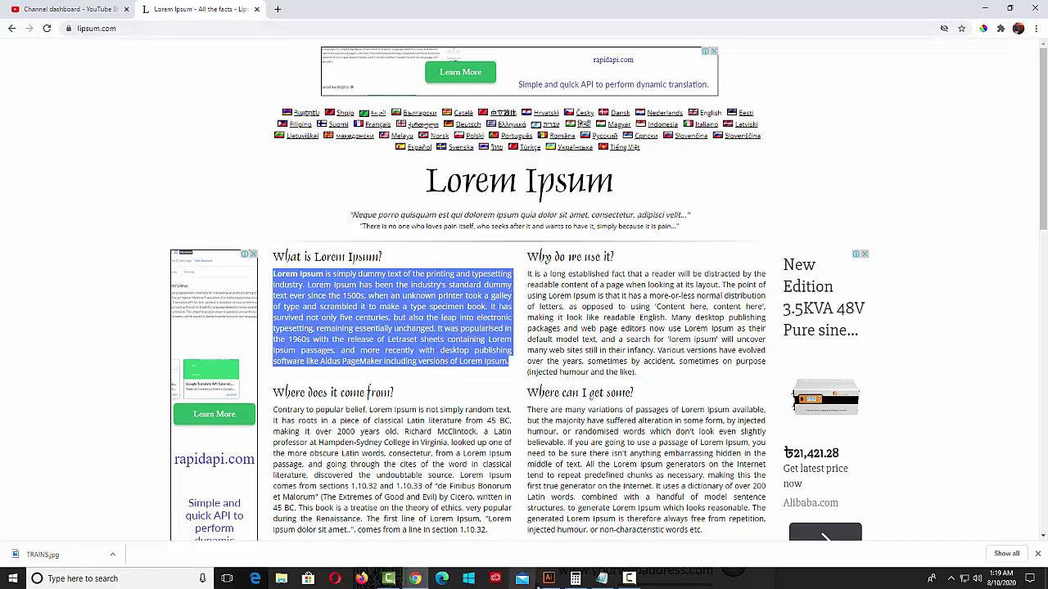
left_click(548, 579)
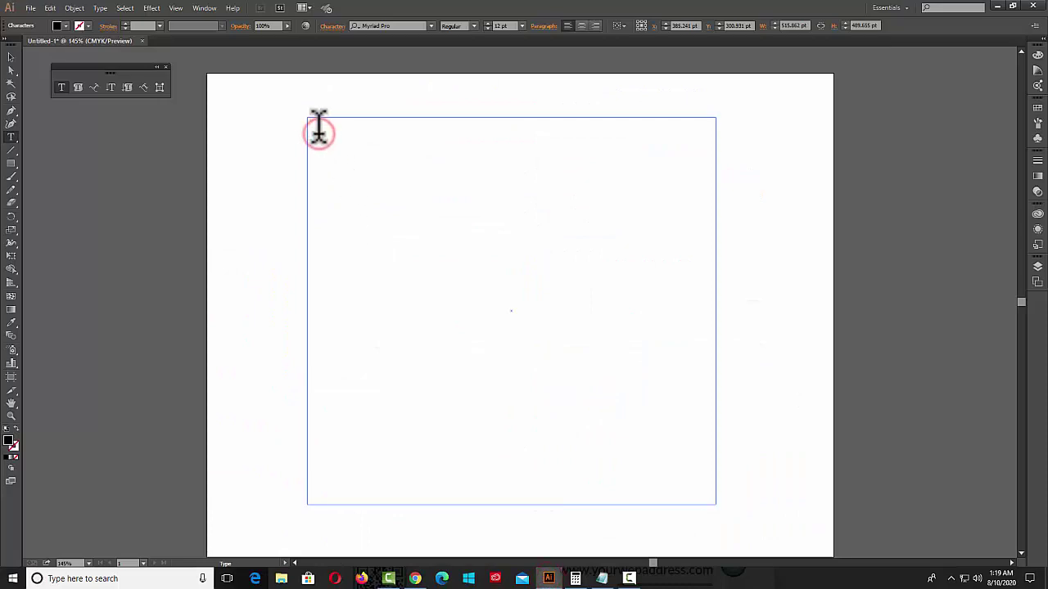
Paste the Lorem Ipsum paragraph twice so dummy text fills the frame.
key("ctrl+v")
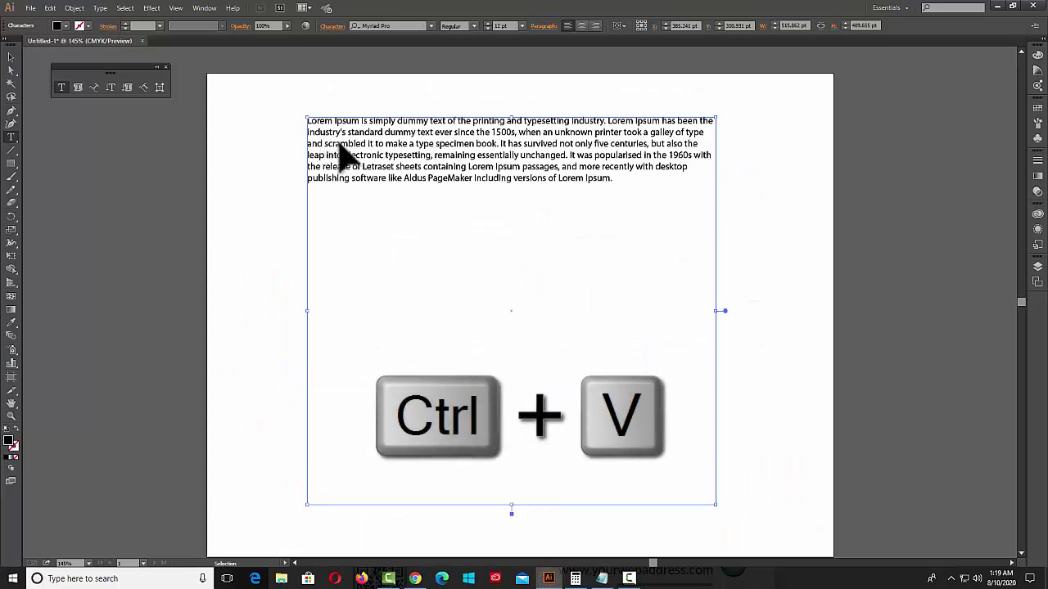
key("ctrl+v")
key("ctrl+v")
key("ctrl+v")
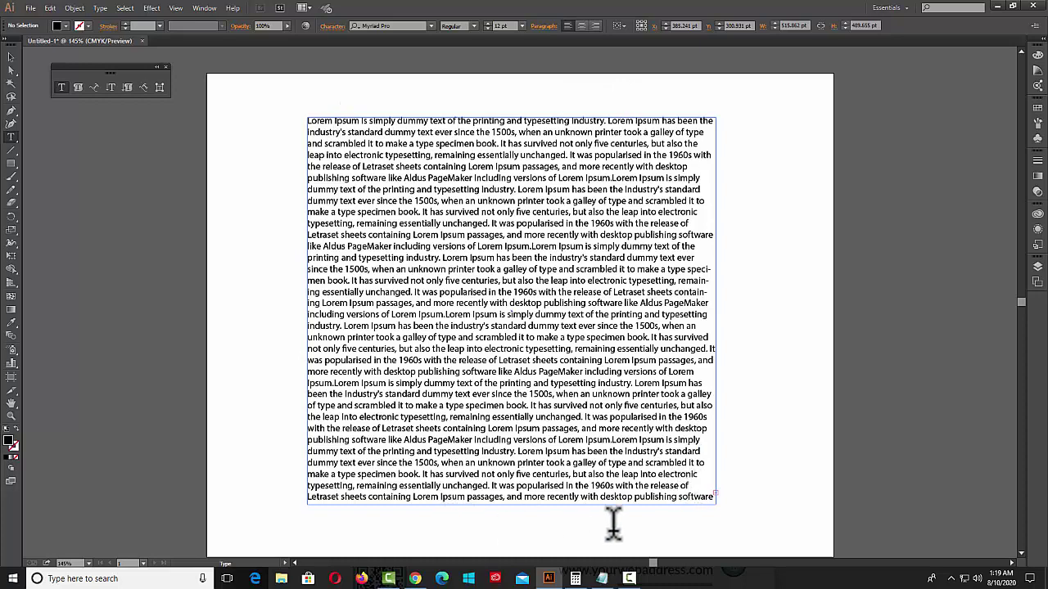
scroll(672, 454, "down", 1)
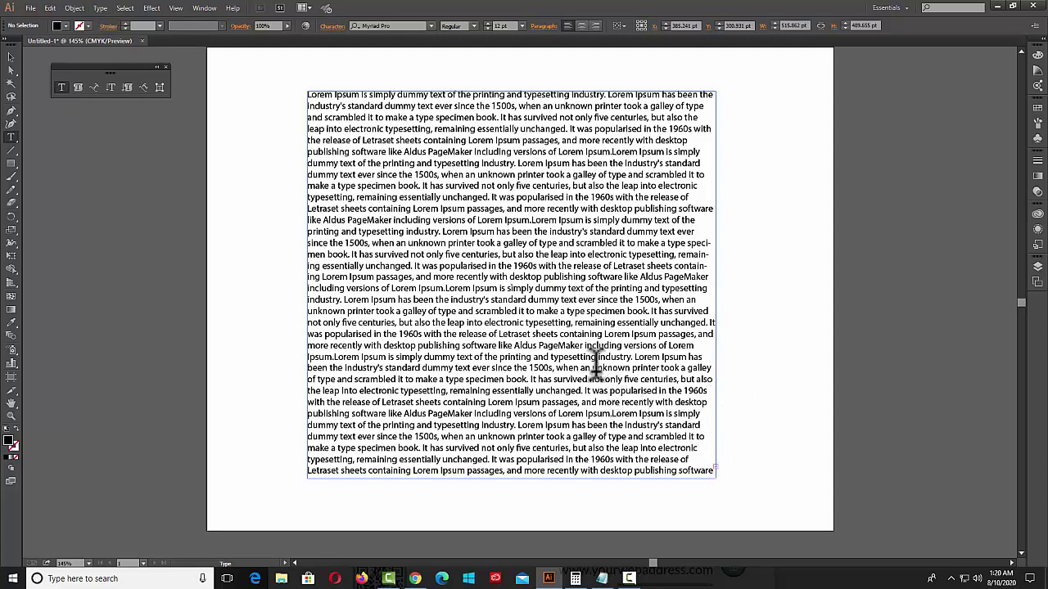
Move the text frame up-left and shrink its height so the dummy text overflows.
left_click(100, 7)
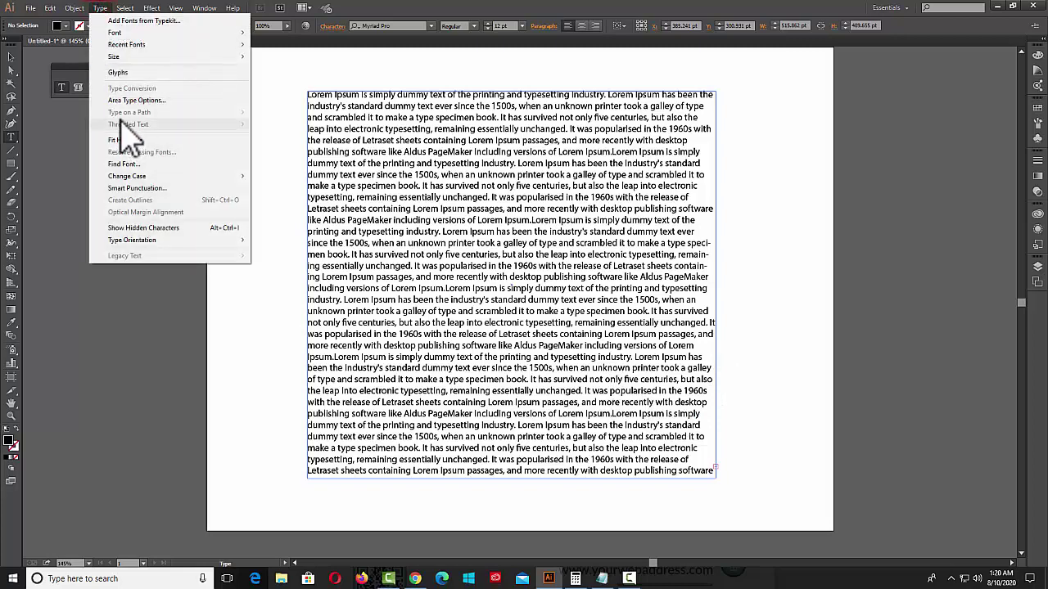
left_click(496, 11)
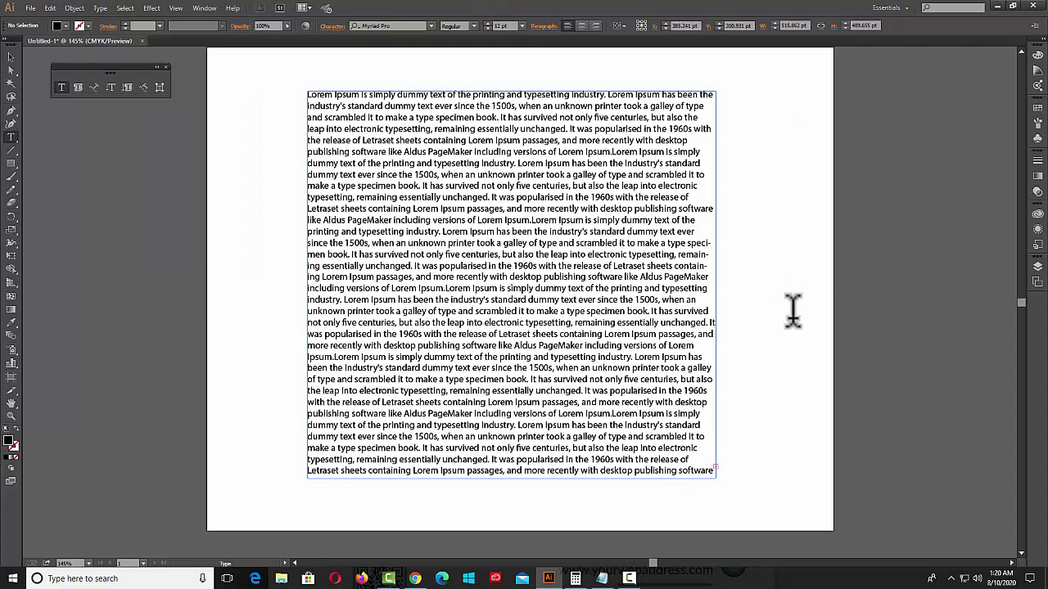
left_click_drag(728, 465, 708, 439)
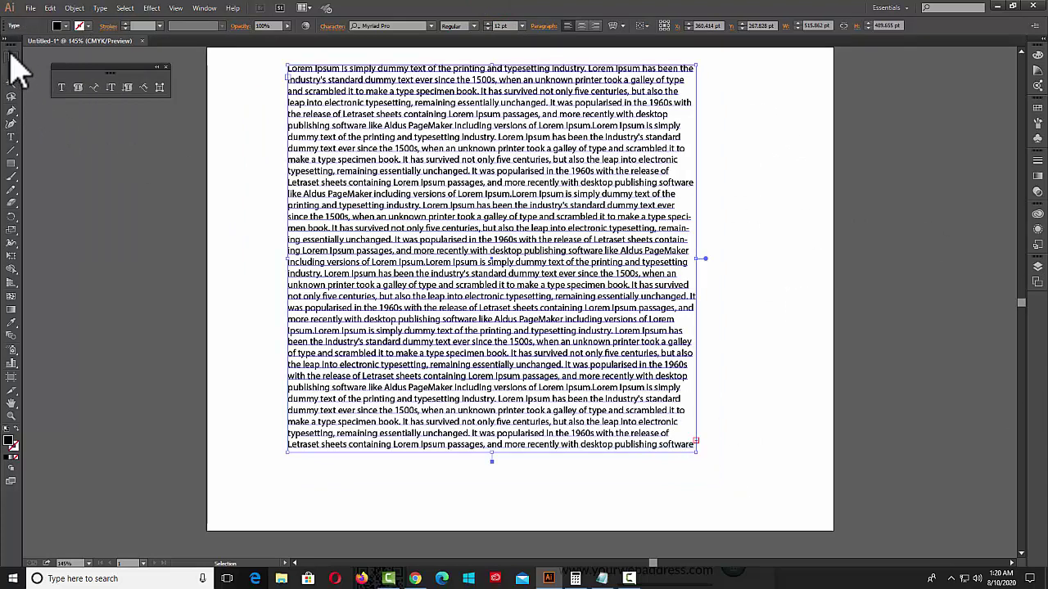
left_click(12, 57)
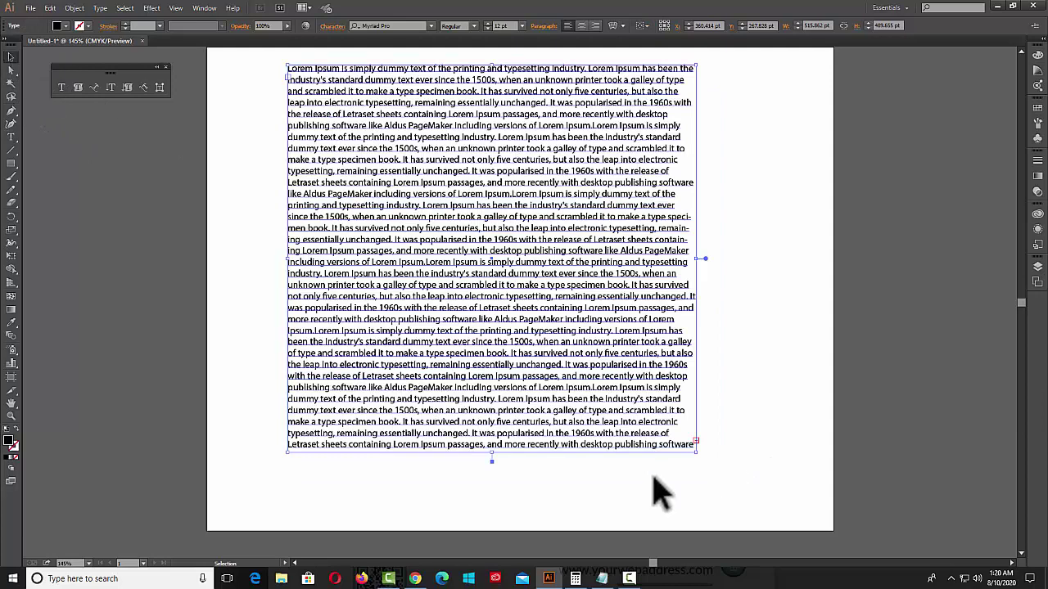
left_click_drag(700, 454, 702, 498)
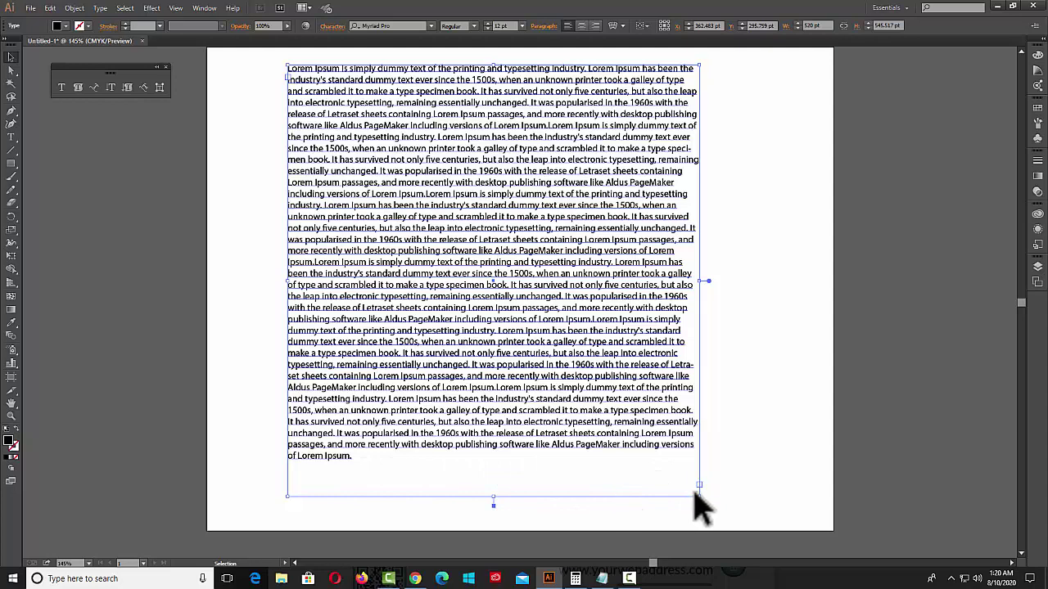
left_click_drag(699, 495, 695, 450)
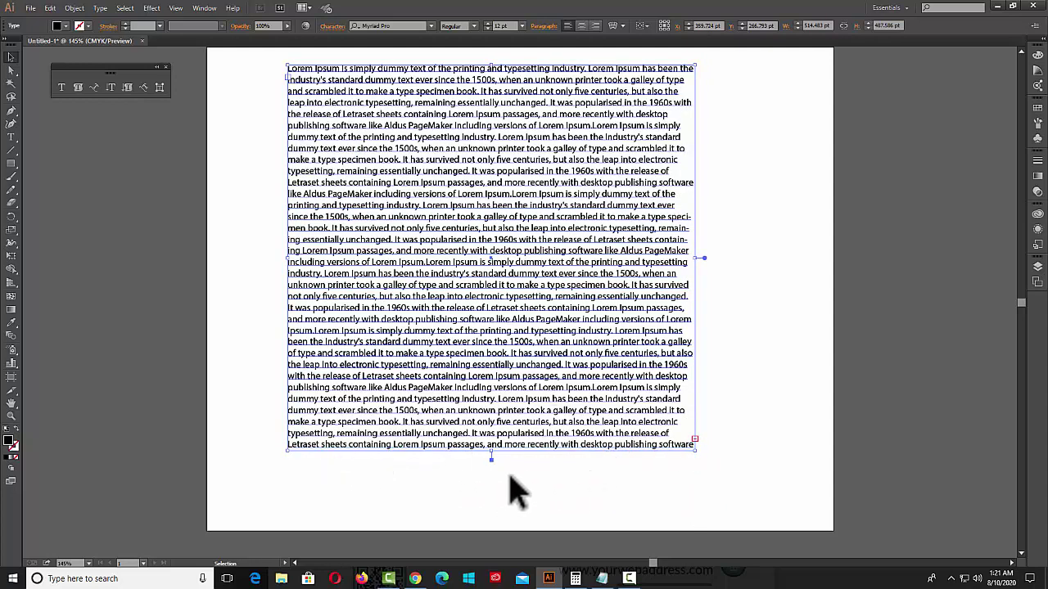
double_click(11, 135)
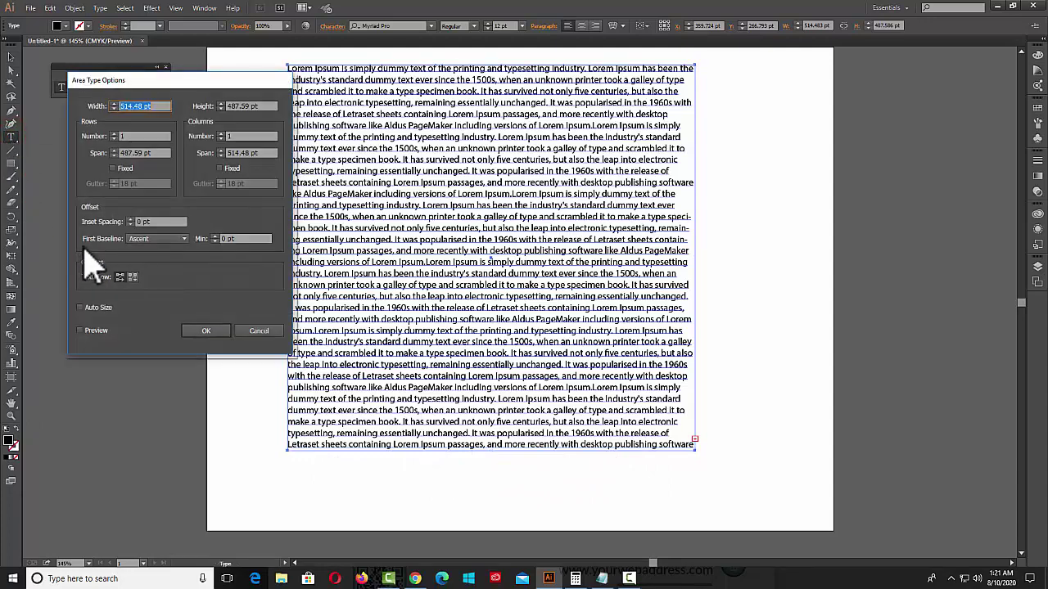
left_click_drag(188, 84, 163, 133)
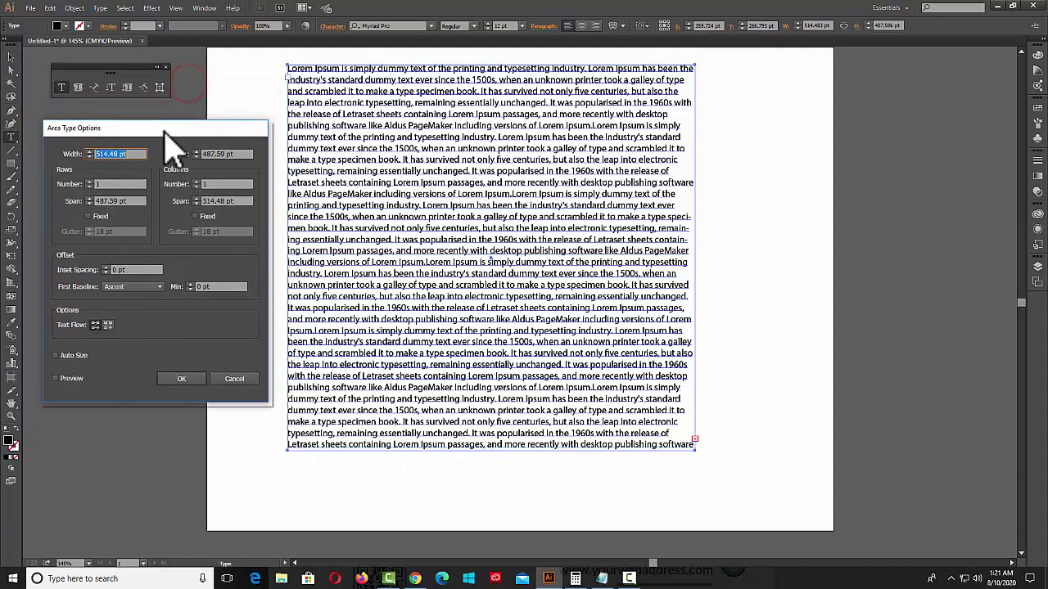
left_click(234, 379)
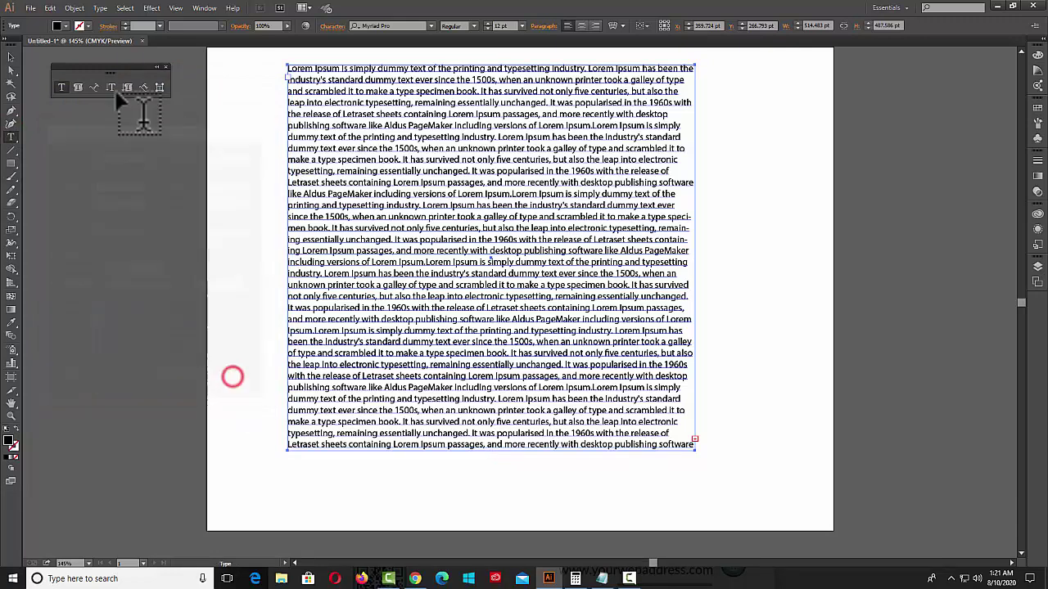
left_click(99, 8)
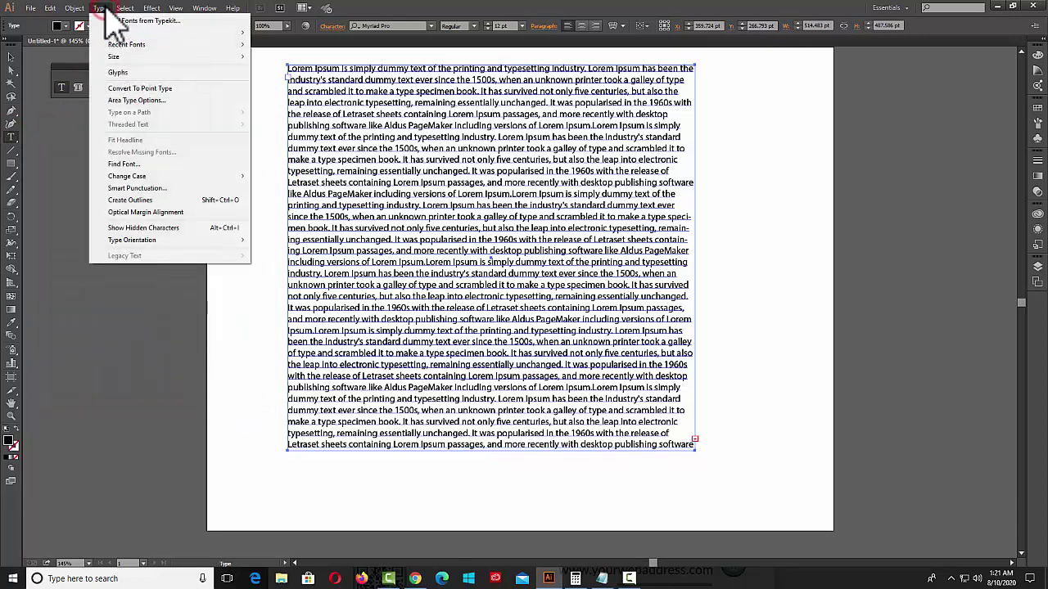
left_click(151, 100)
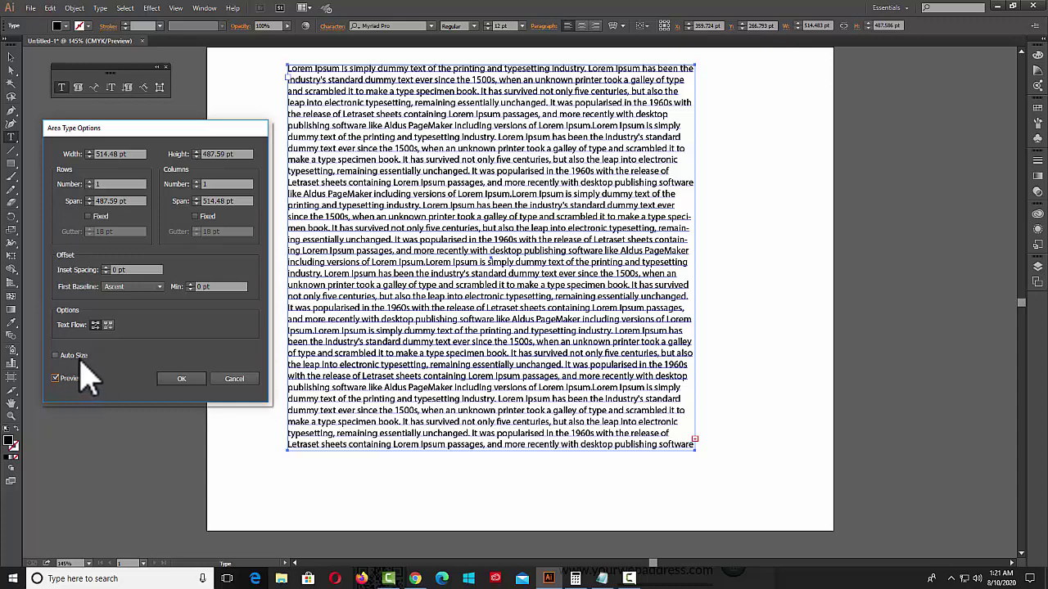
left_click(55, 355)
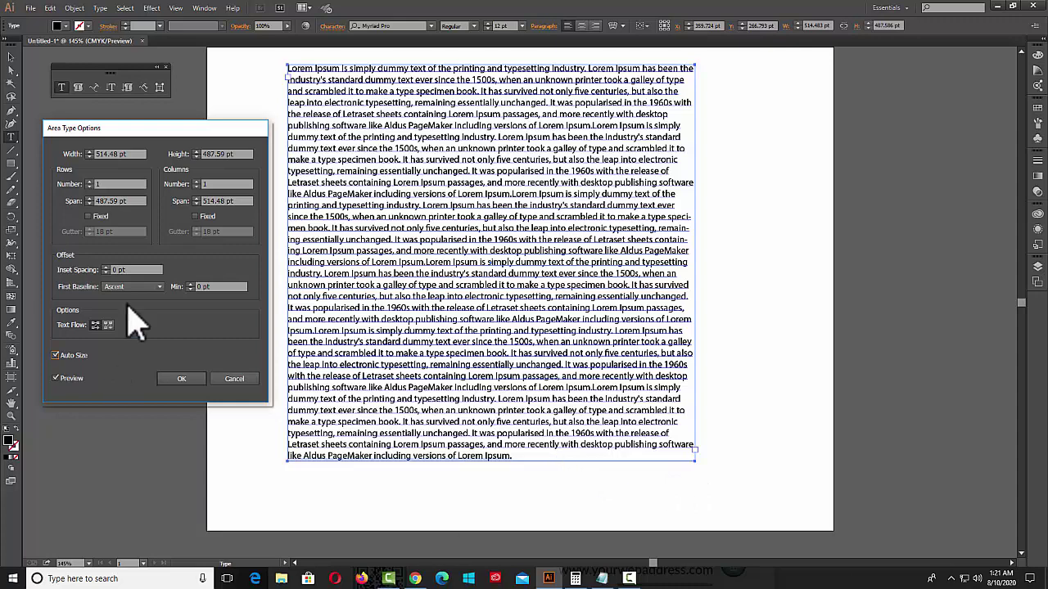
left_click(54, 355)
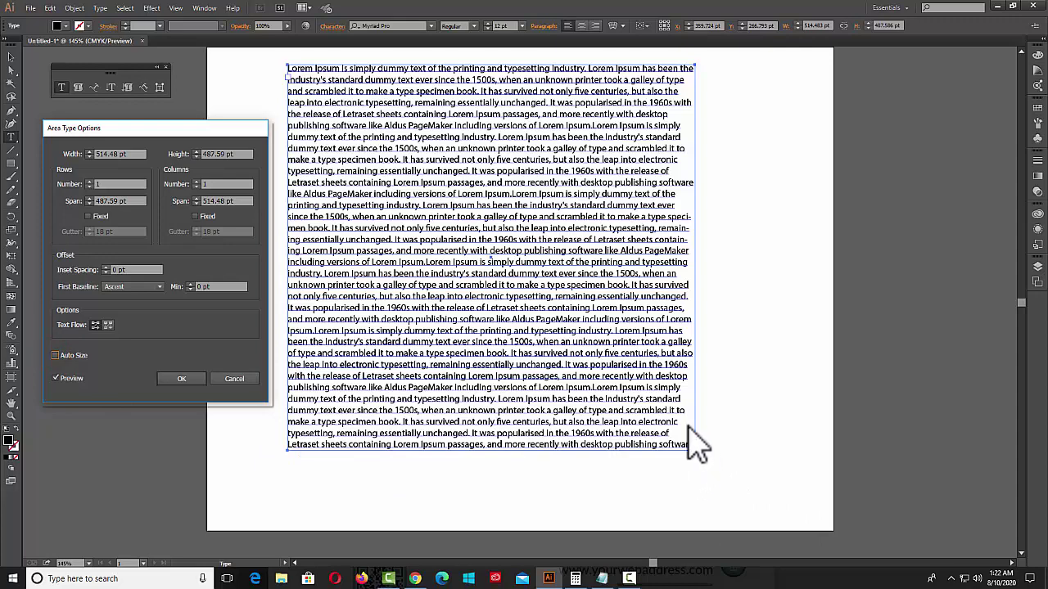
left_click(55, 356)
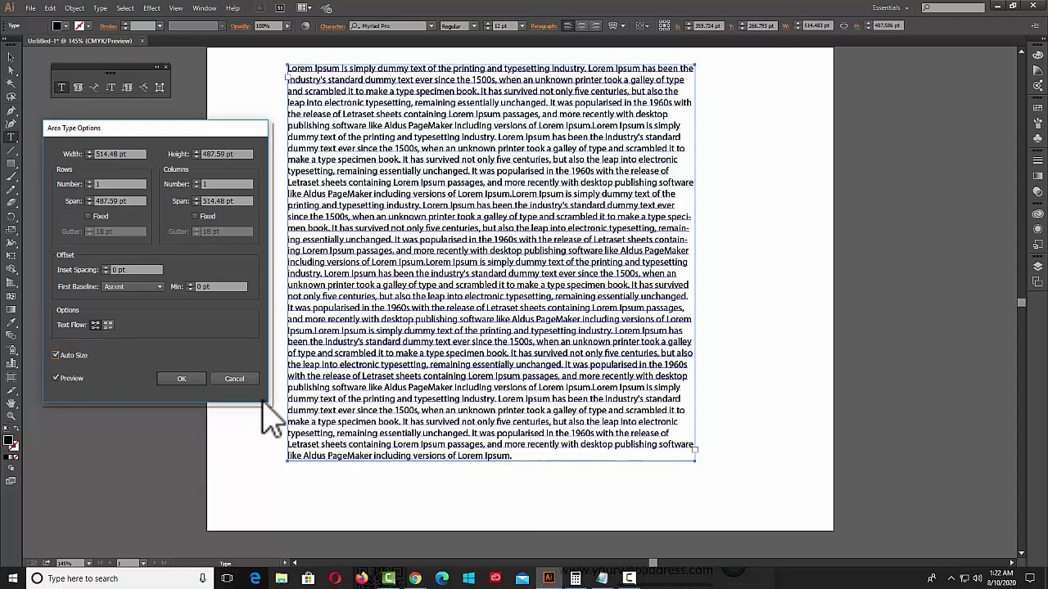
left_click(56, 356)
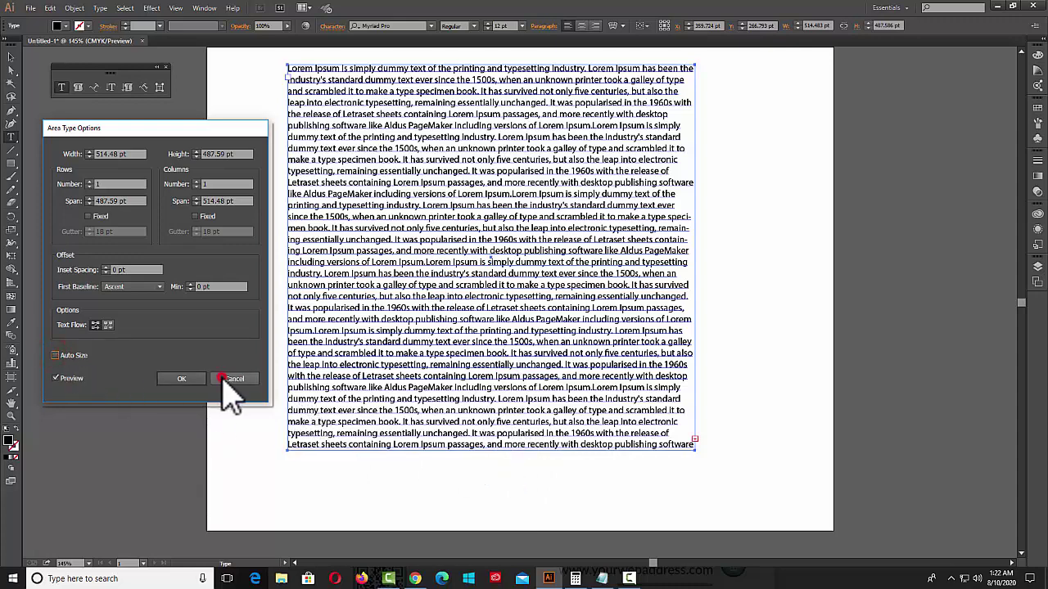
key("Return")
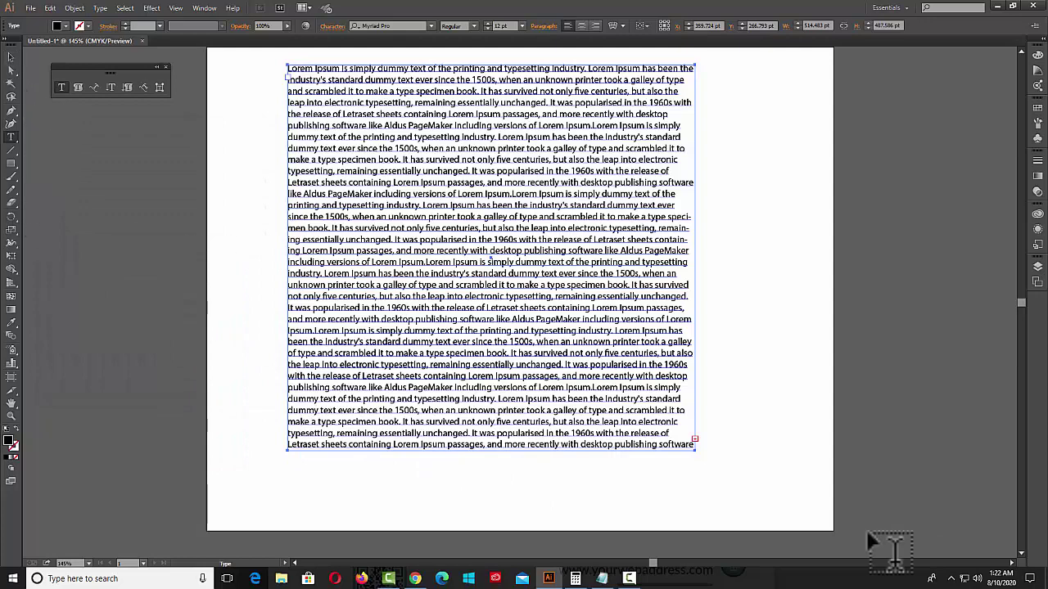
Delete the overflowing text so the paragraph ends at 'versions of Lorem Ipsum.'.
left_click_drag(690, 442, 311, 295)
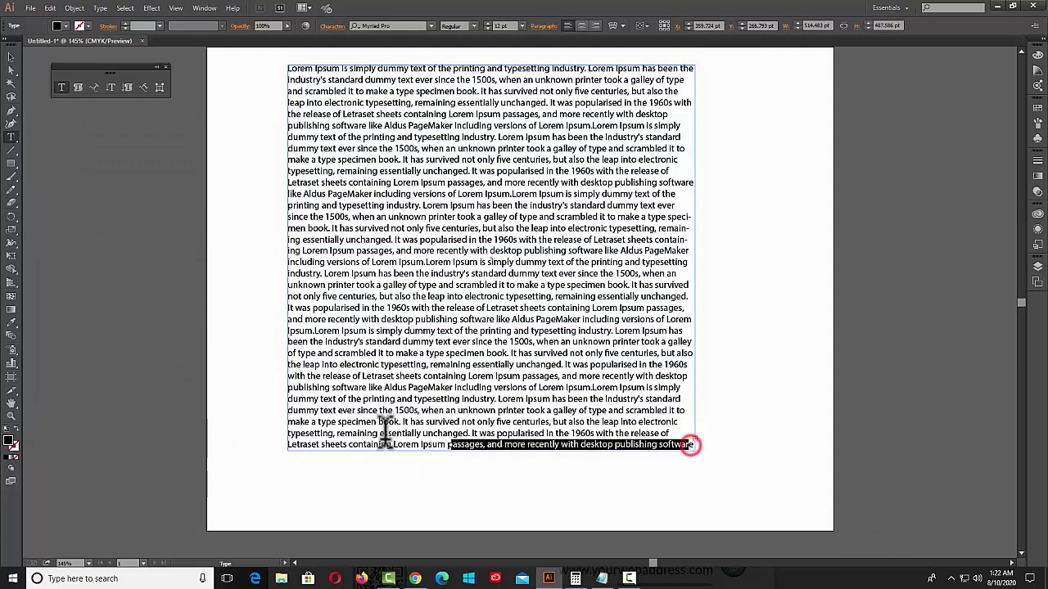
key("Delete")
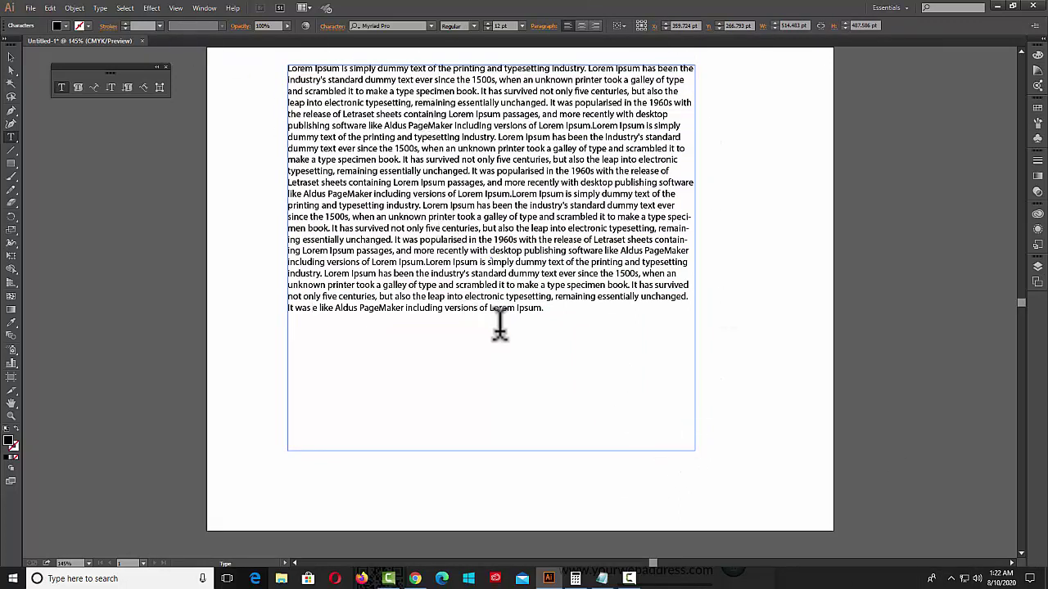
left_click(547, 311)
Try fitting the frame to its text, undo it, and open Area Type Options.
left_click(12, 57)
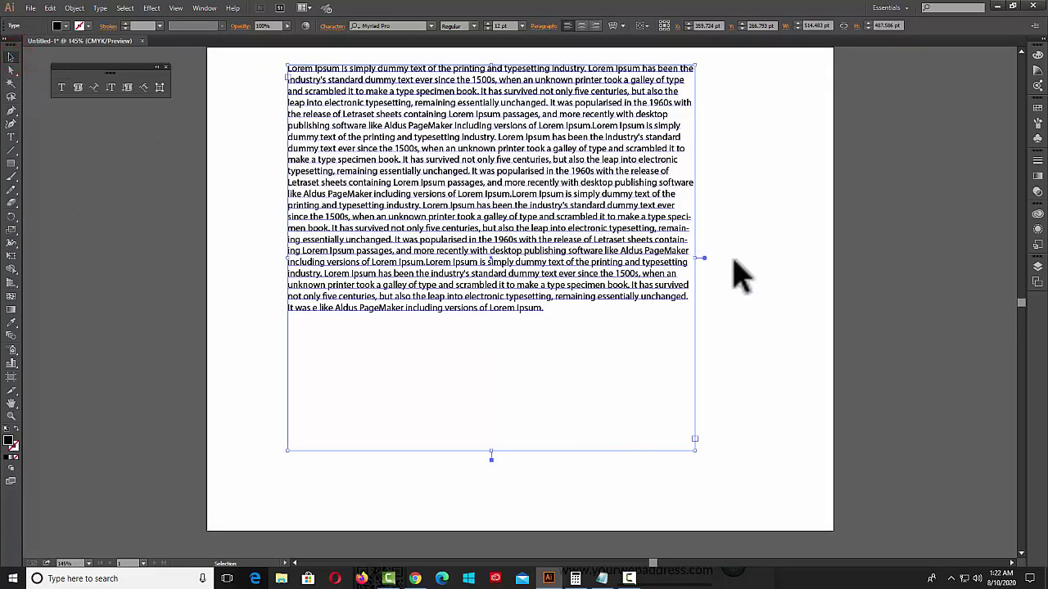
double_click(703, 259)
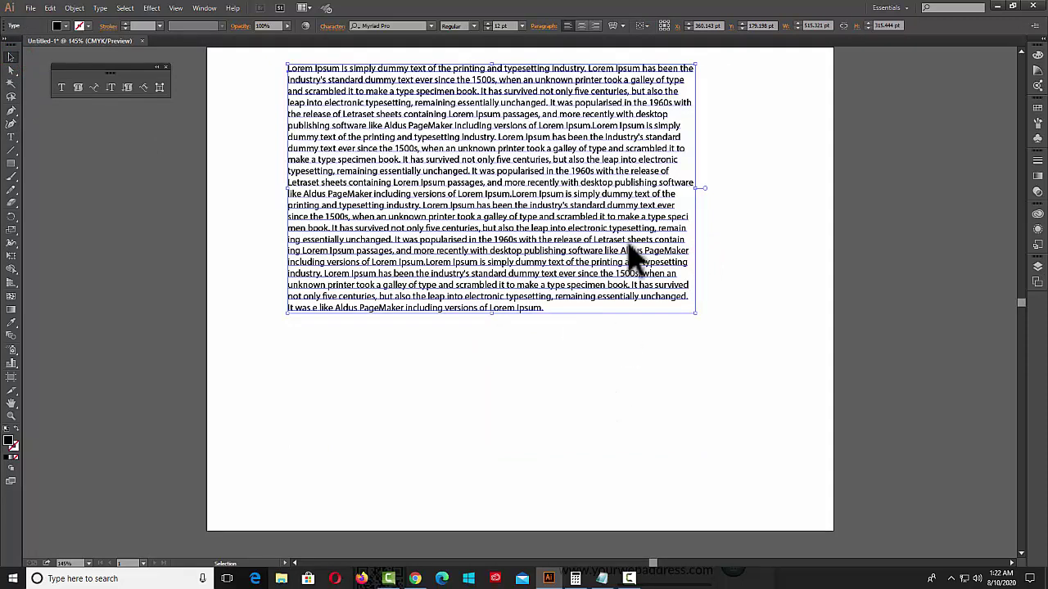
key("ctrl+z")
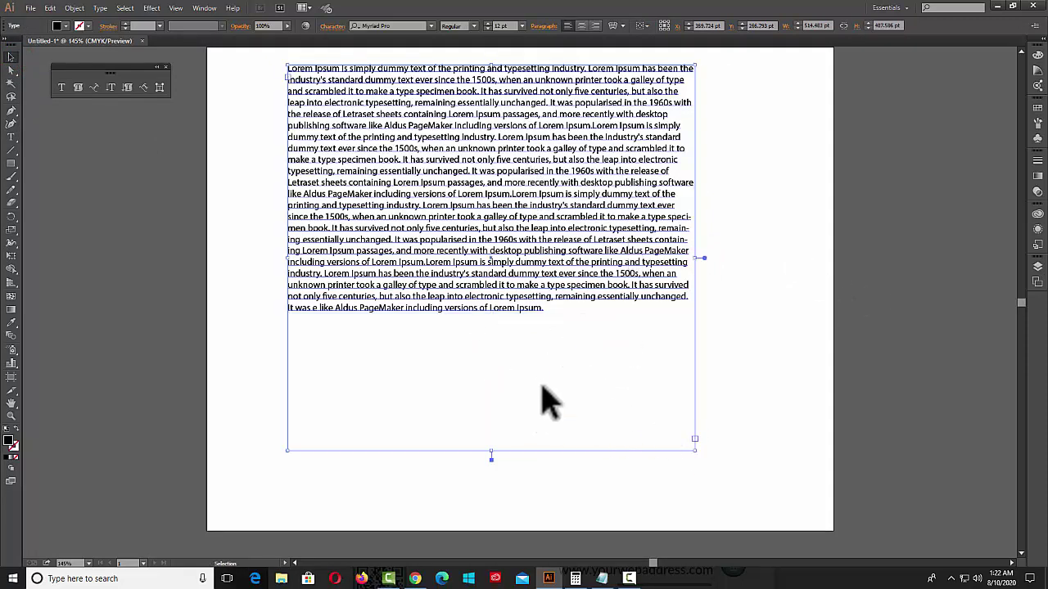
double_click(11, 137)
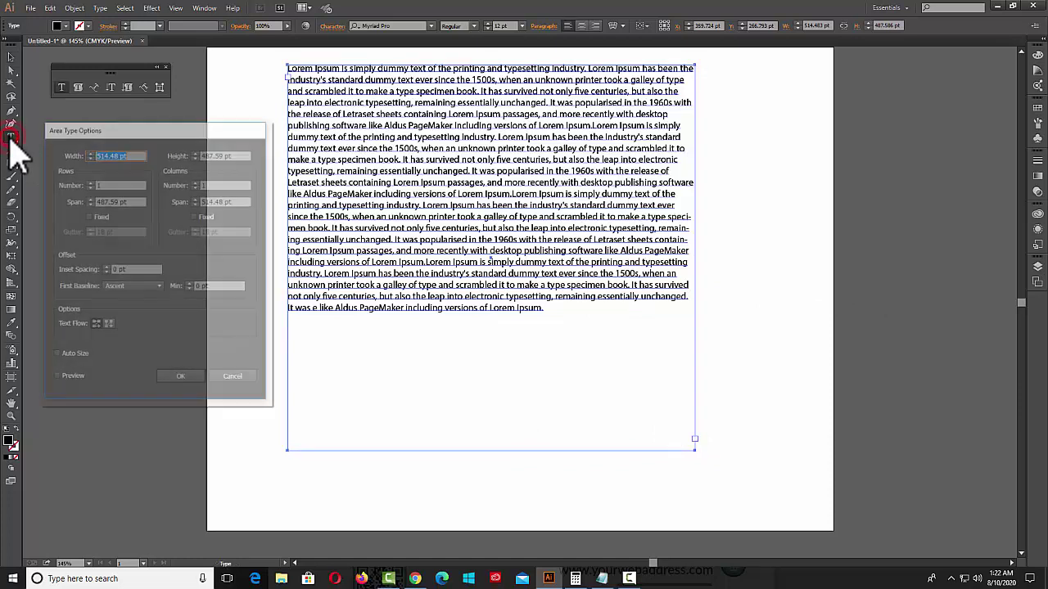
Preview Auto Size in Area Type Options, then cancel to keep the frame's full height.
left_click(56, 378)
left_click(55, 355)
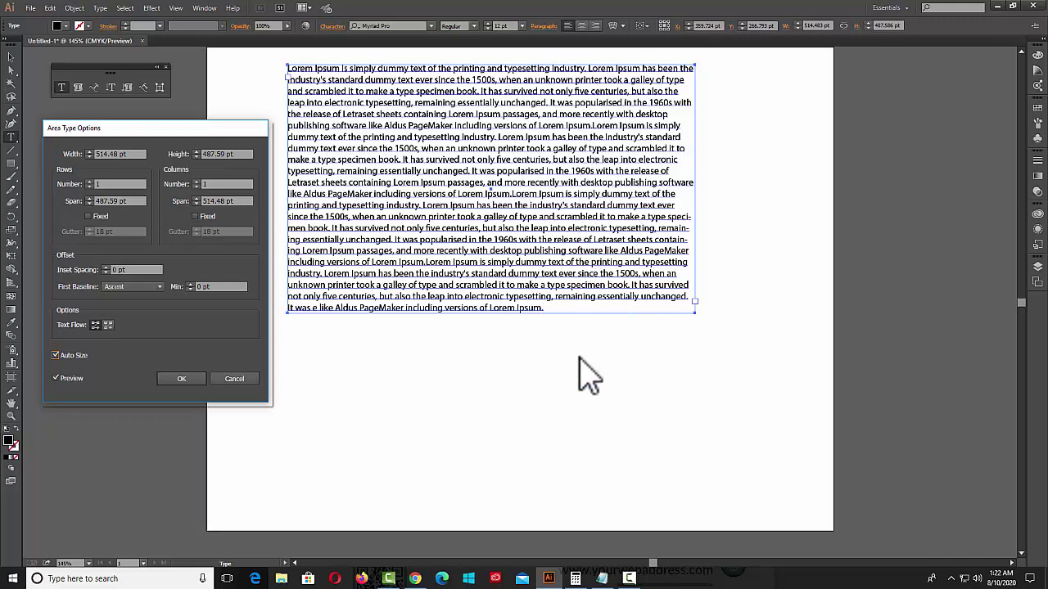
key("Escape")
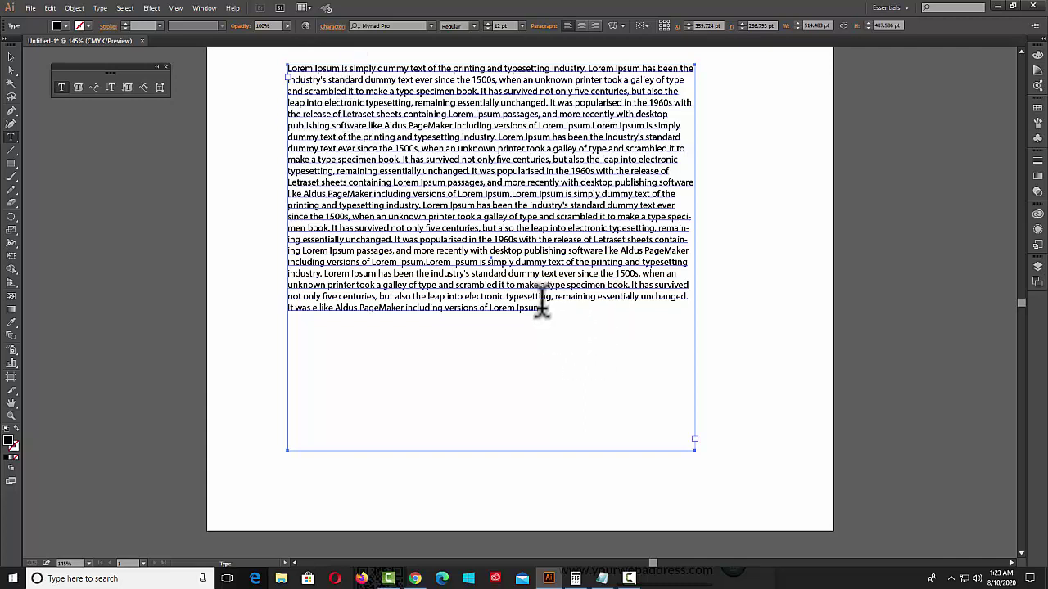
Practise selecting words, phrases and lines in the paragraph with the Type tool.
left_click_drag(542, 310, 518, 311)
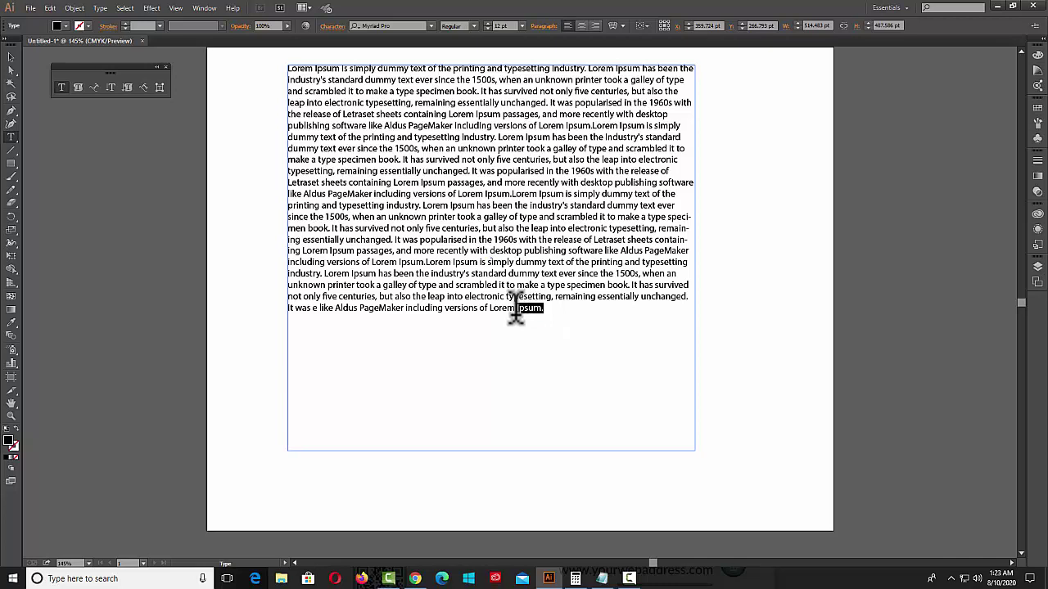
left_click(516, 311)
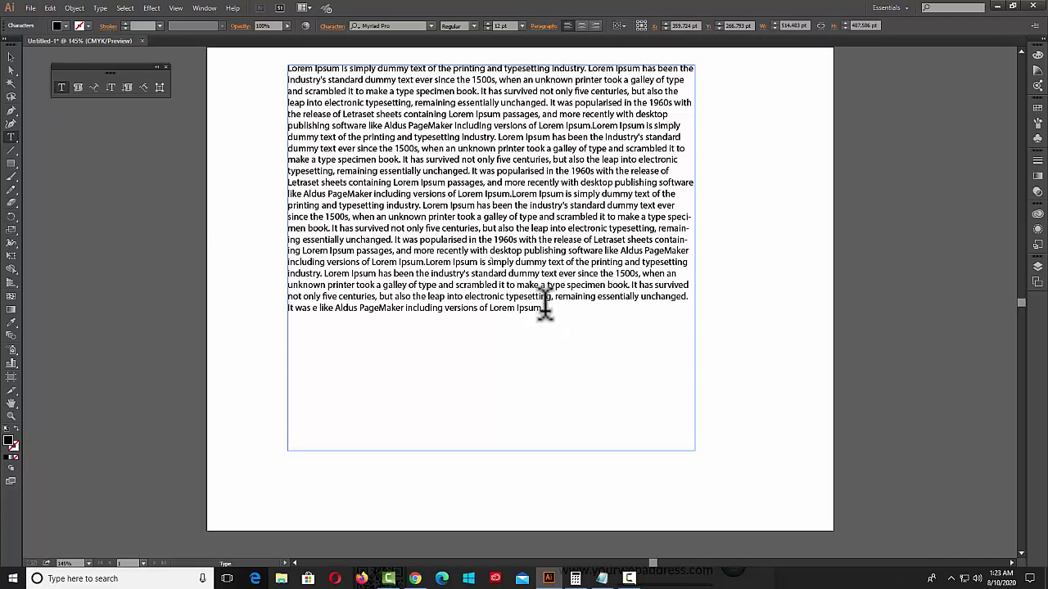
left_click_drag(544, 309, 526, 311)
left_click_drag(547, 310, 514, 313)
left_click_drag(440, 147, 494, 145)
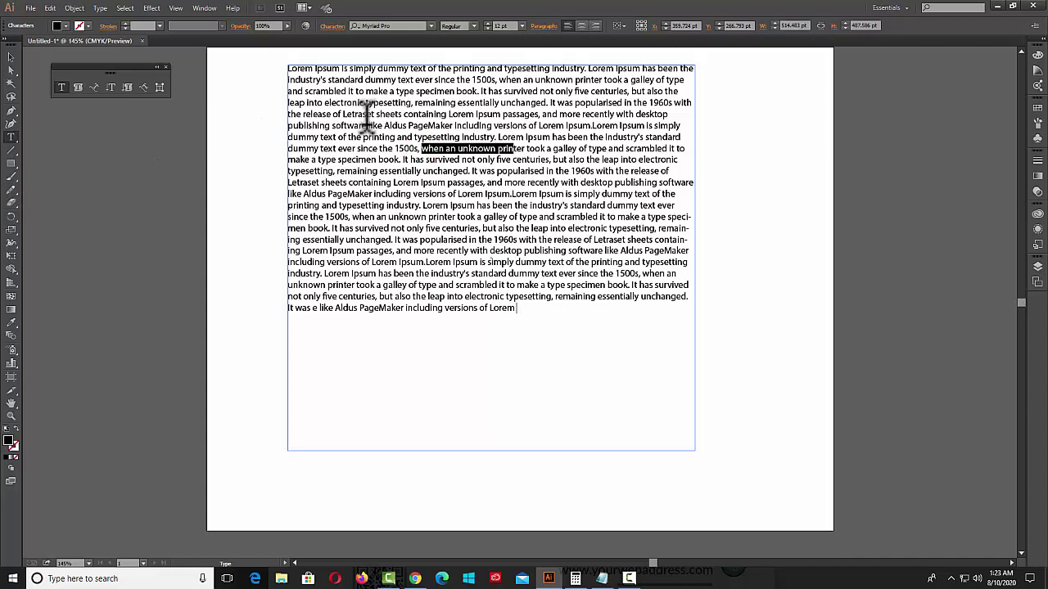
left_click(351, 63)
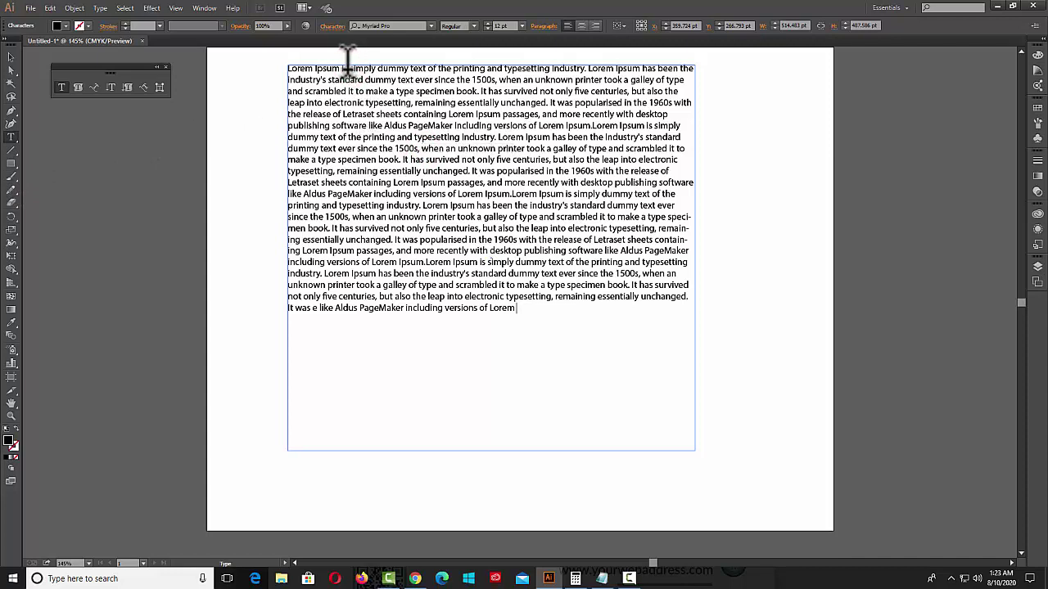
left_click_drag(350, 64, 586, 67)
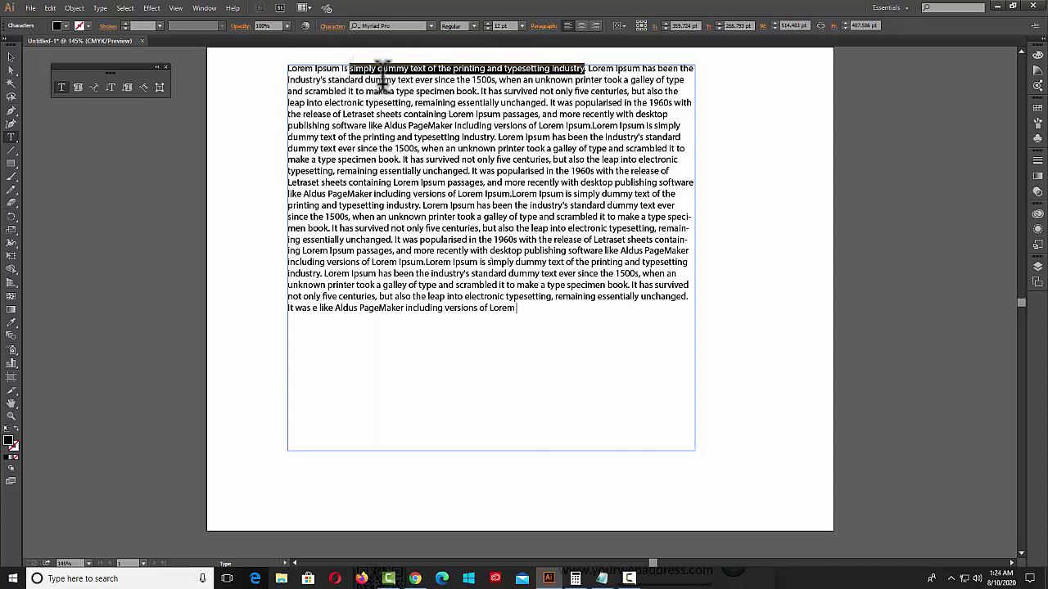
double_click(390, 159)
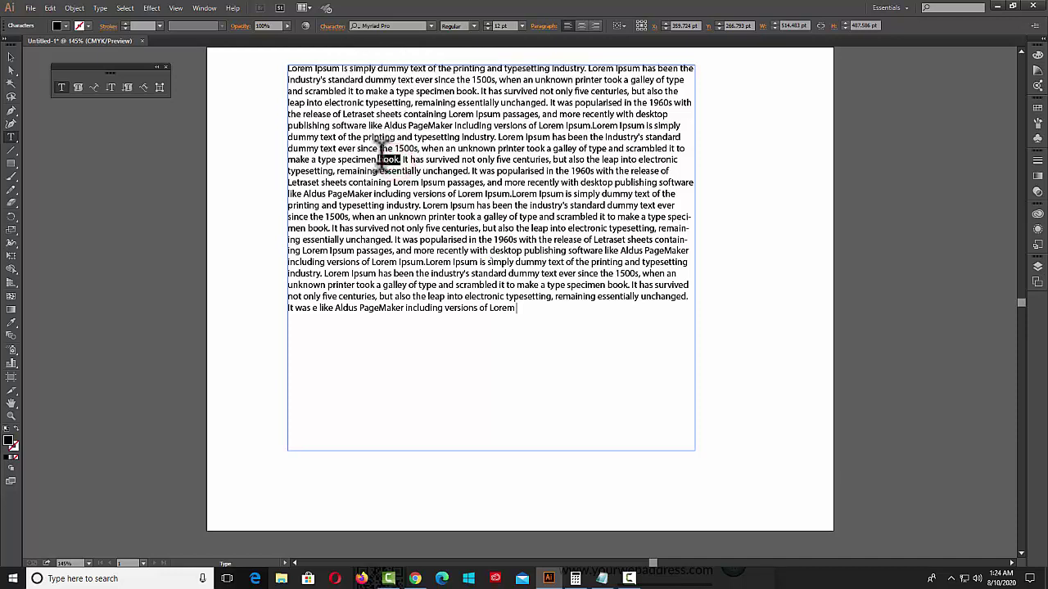
left_click_drag(405, 160, 547, 160)
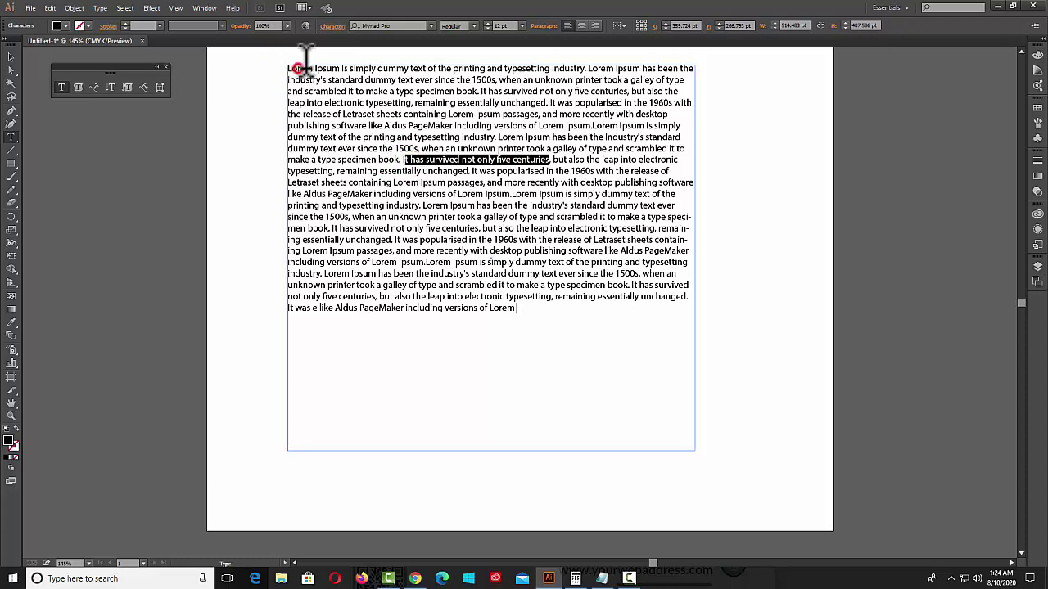
left_click_drag(298, 68, 678, 127)
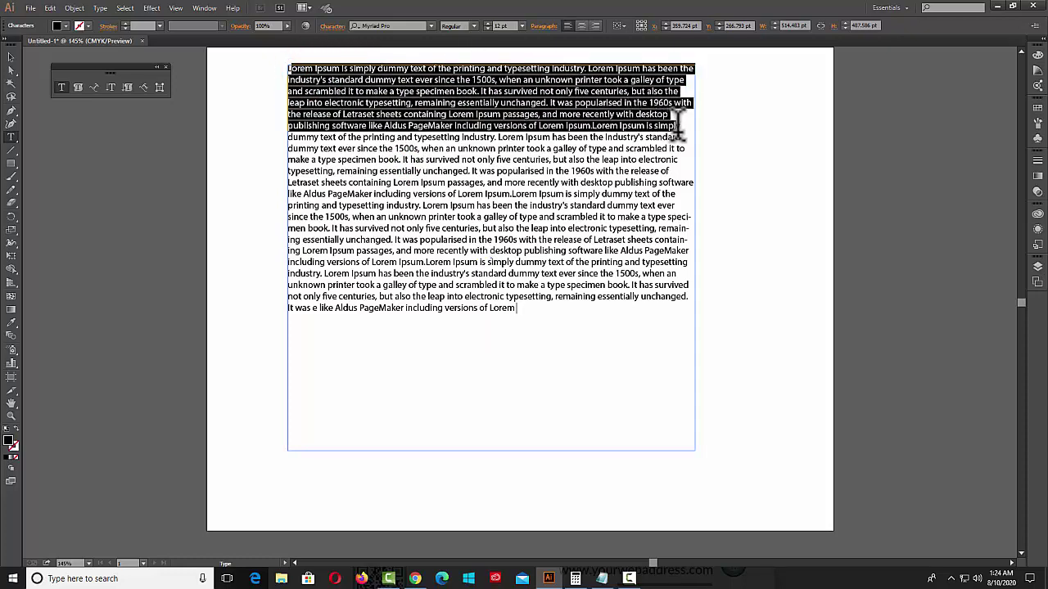
double_click(485, 159)
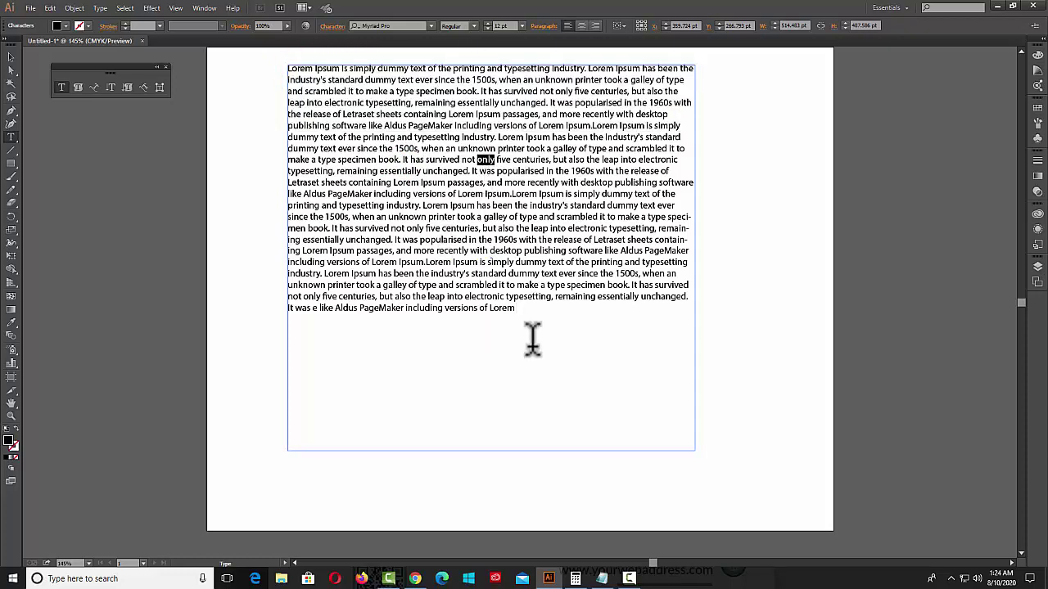
left_click(402, 144)
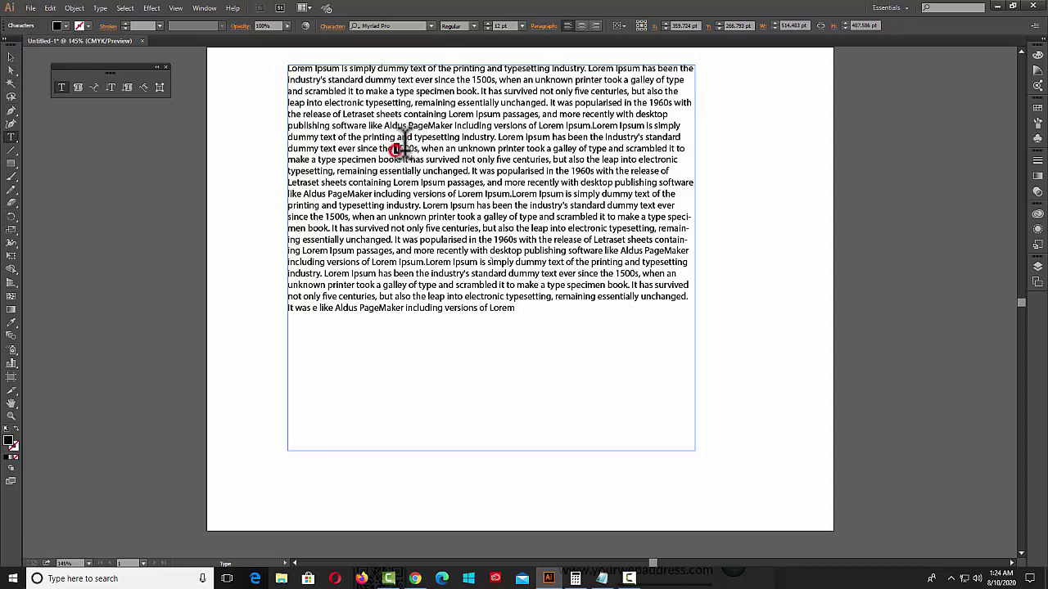
Give the word '1500s' a red fill from the Control bar swatches.
double_click(402, 148)
left_click(65, 26)
left_click(45, 46)
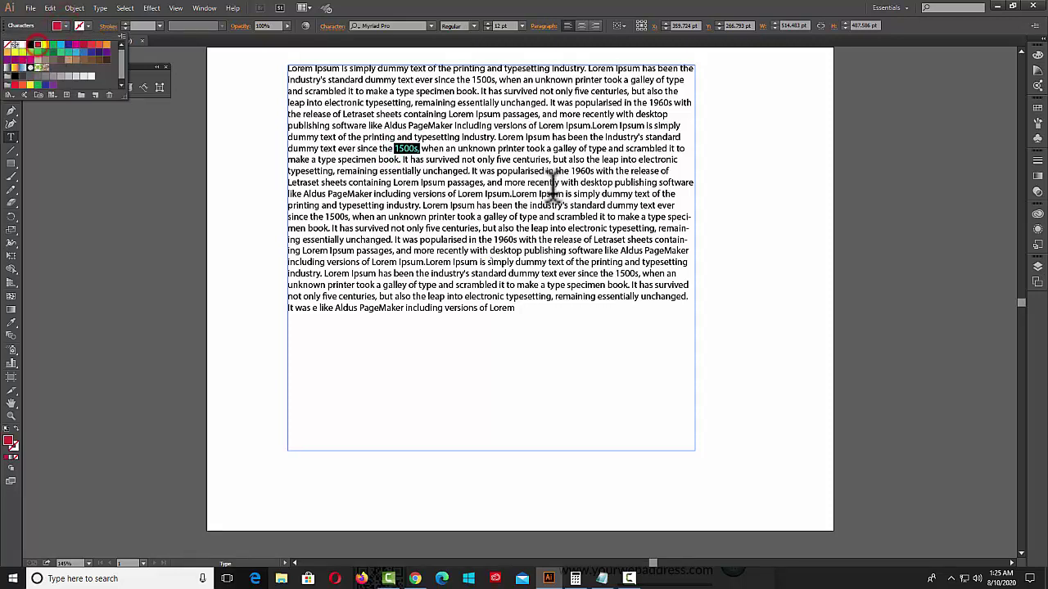
left_click(544, 186)
left_click(462, 147)
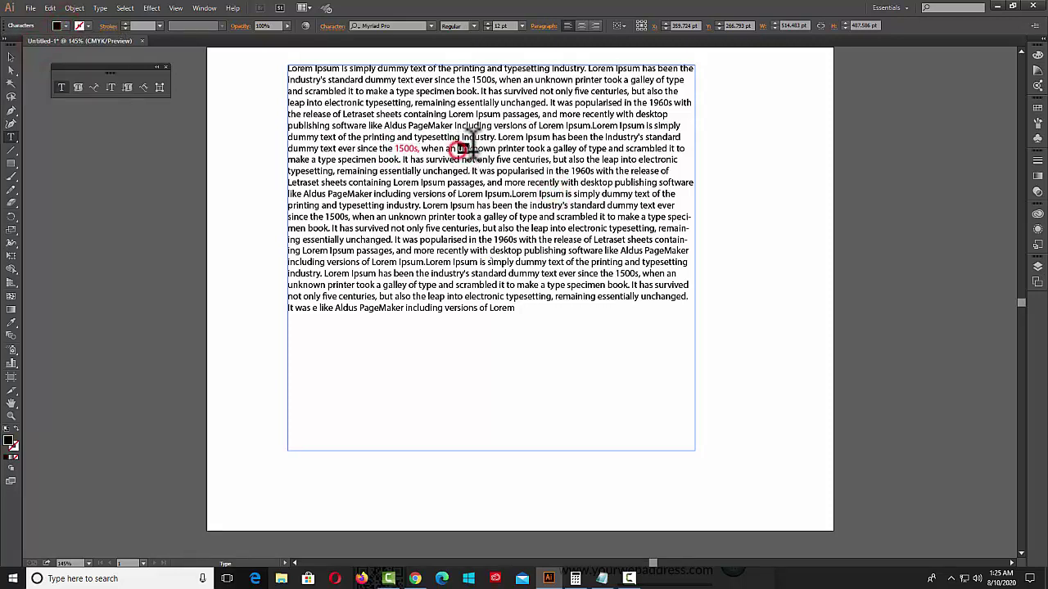
Enlarge the word 'unknown' to 21 pt.
left_click_drag(469, 148, 491, 148)
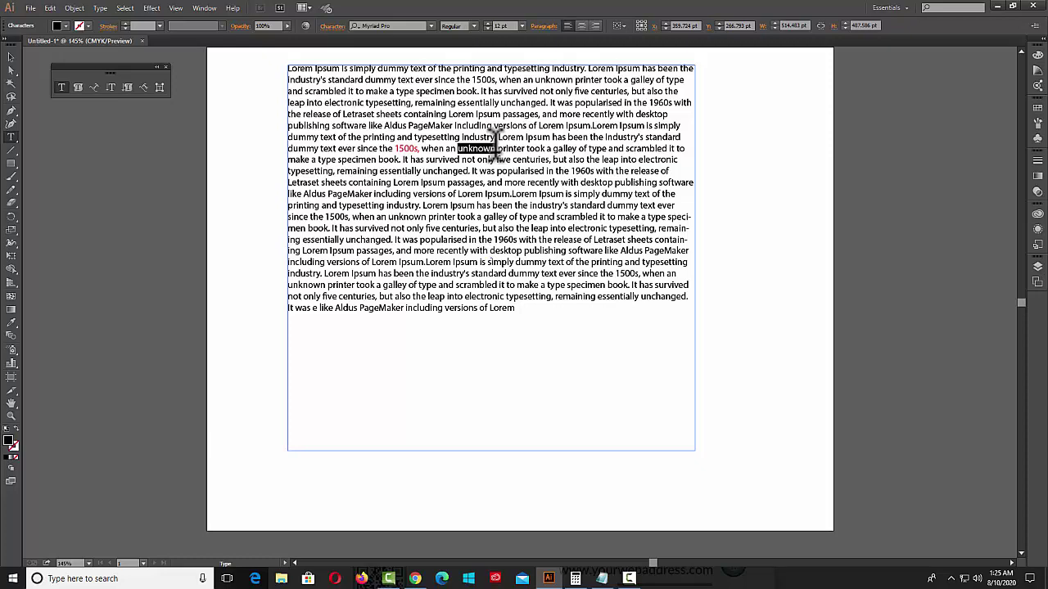
left_click(521, 26)
left_click(542, 175)
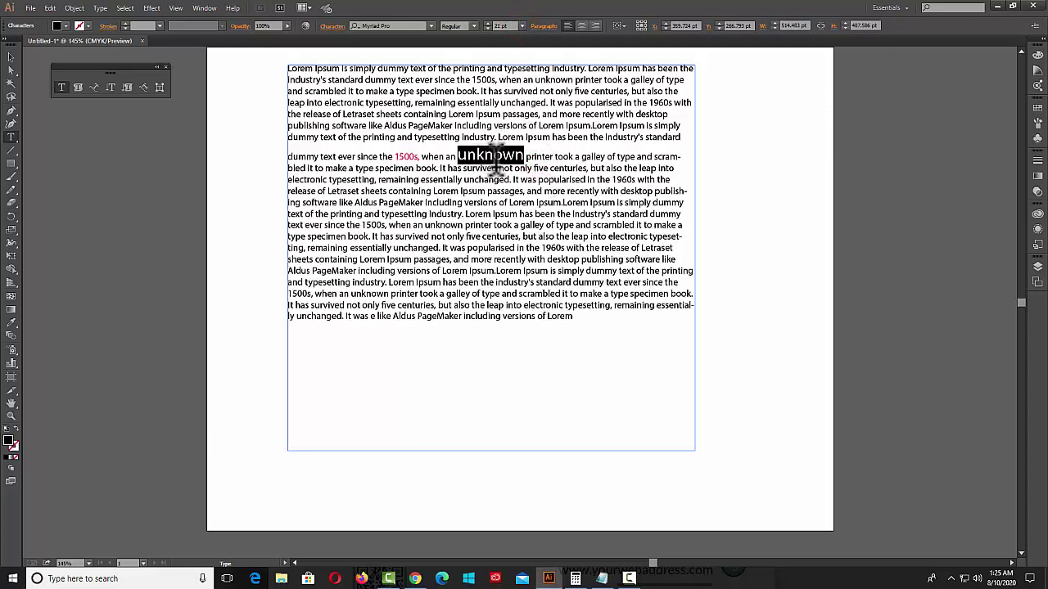
left_click(536, 144)
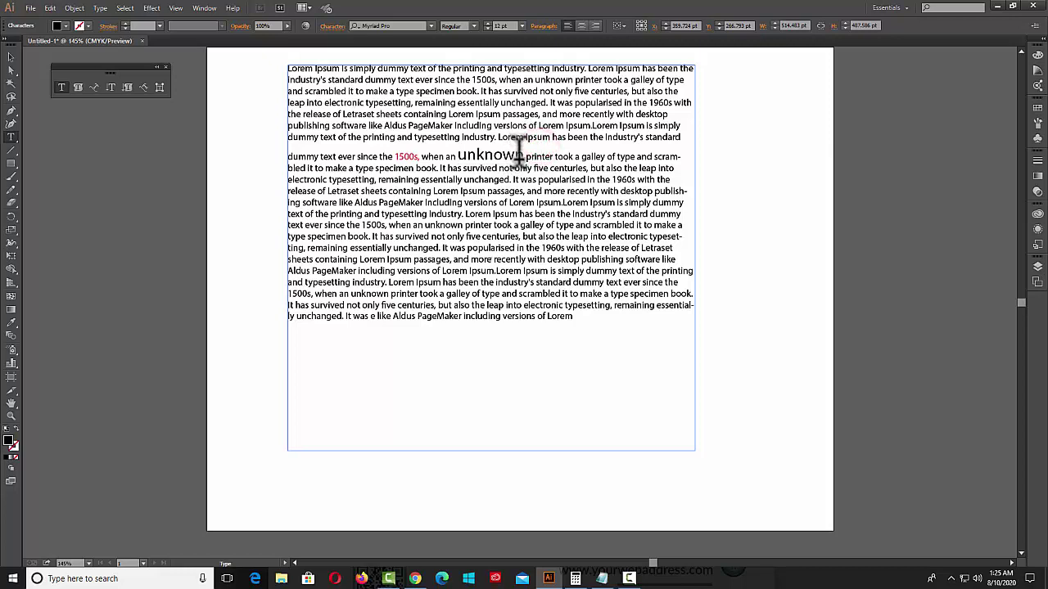
Reselect part of 'unknown', then select the word 'electronic'.
left_click_drag(523, 153, 467, 153)
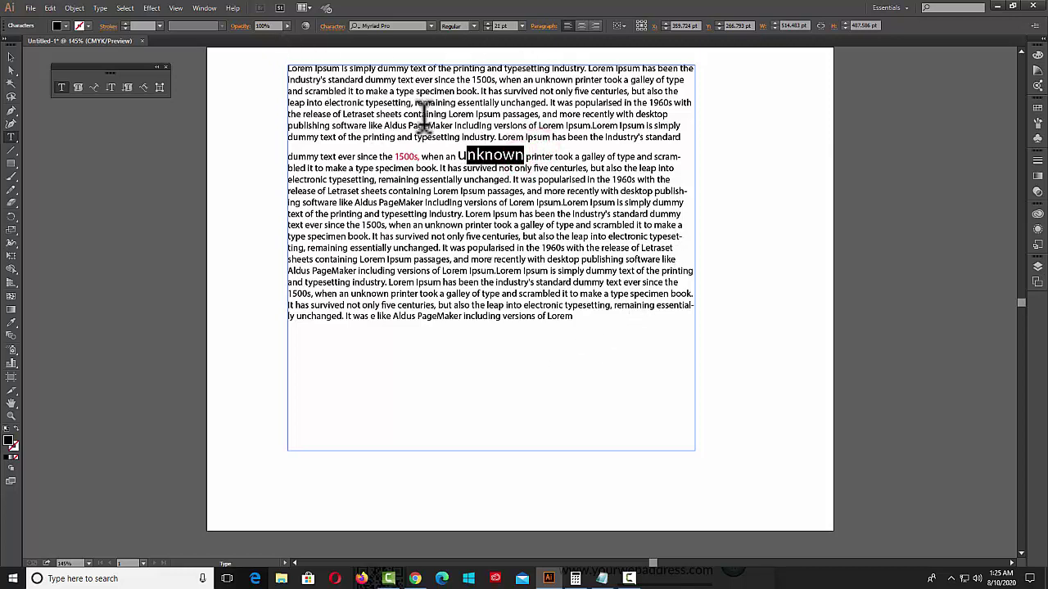
left_click(303, 107)
double_click(332, 102)
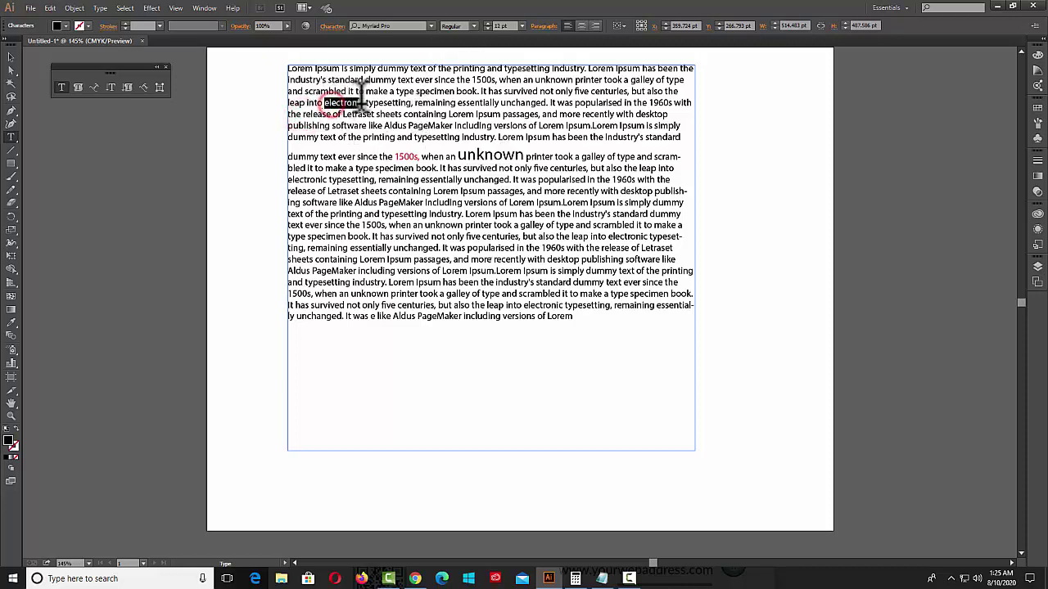
Set the opening L to 48 pt, then reduce it to a smaller size and exit text editing.
left_click(289, 67)
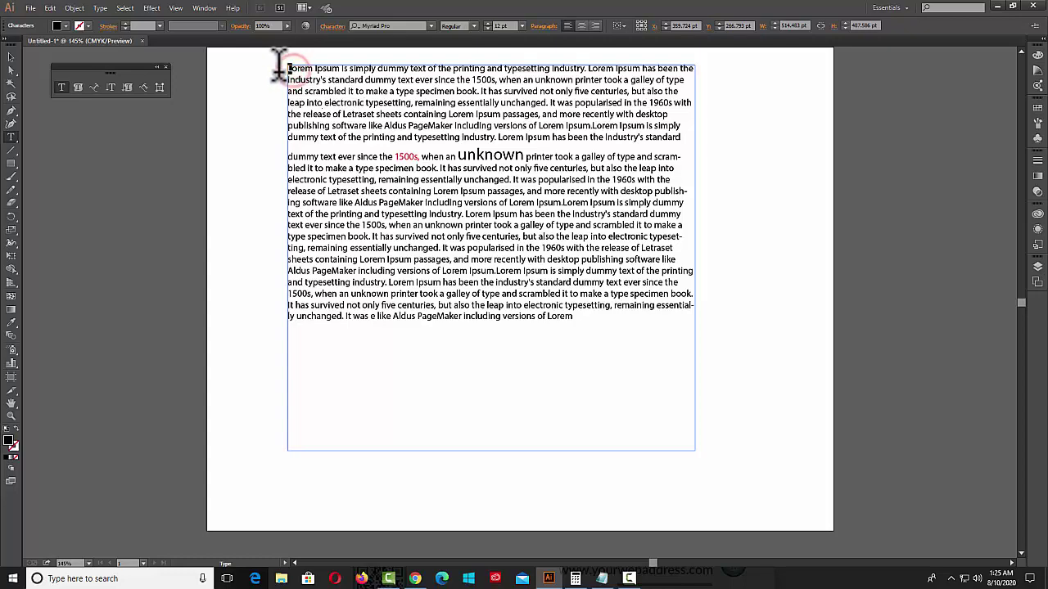
left_click(521, 25)
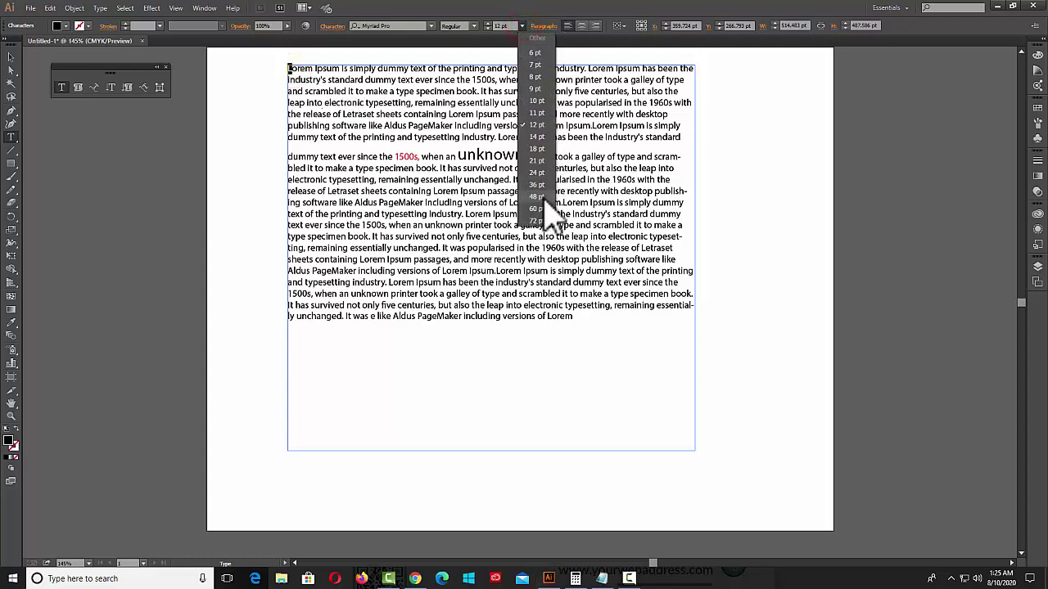
left_click(538, 196)
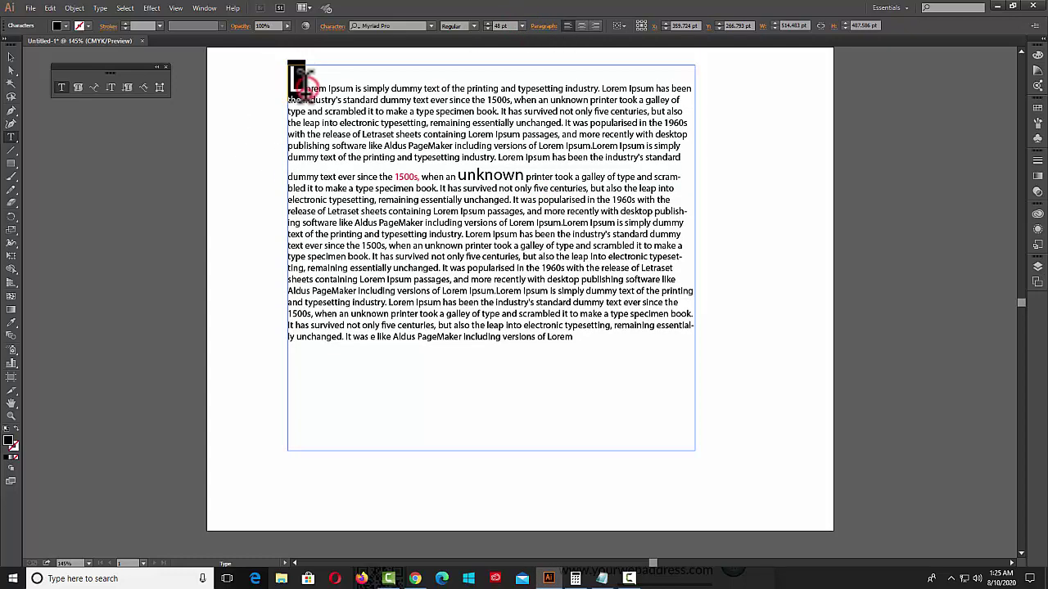
left_click_drag(306, 78, 270, 82)
left_click(521, 27)
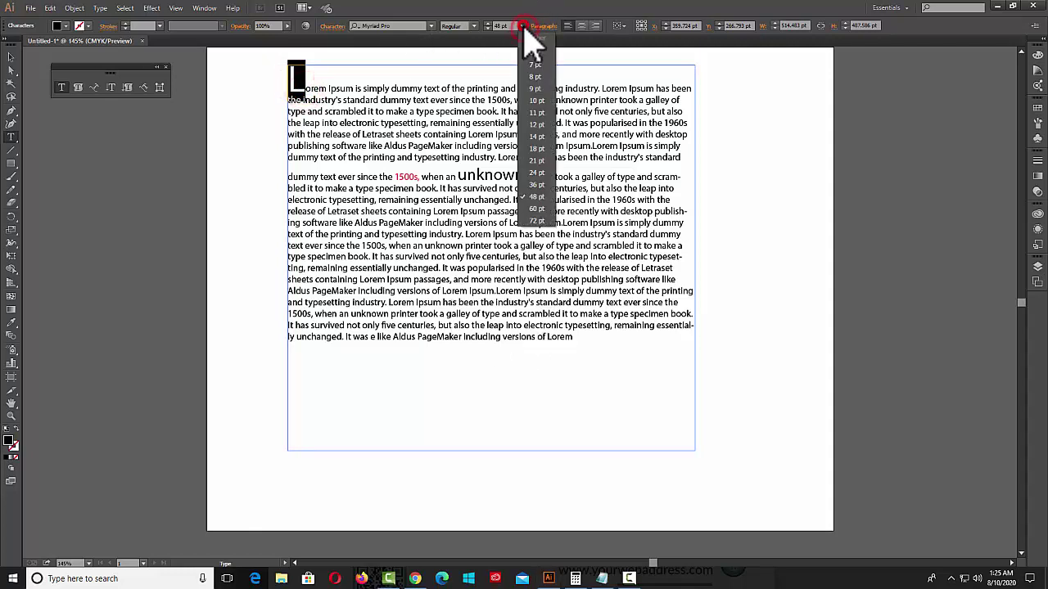
left_click(534, 148)
key("Escape")
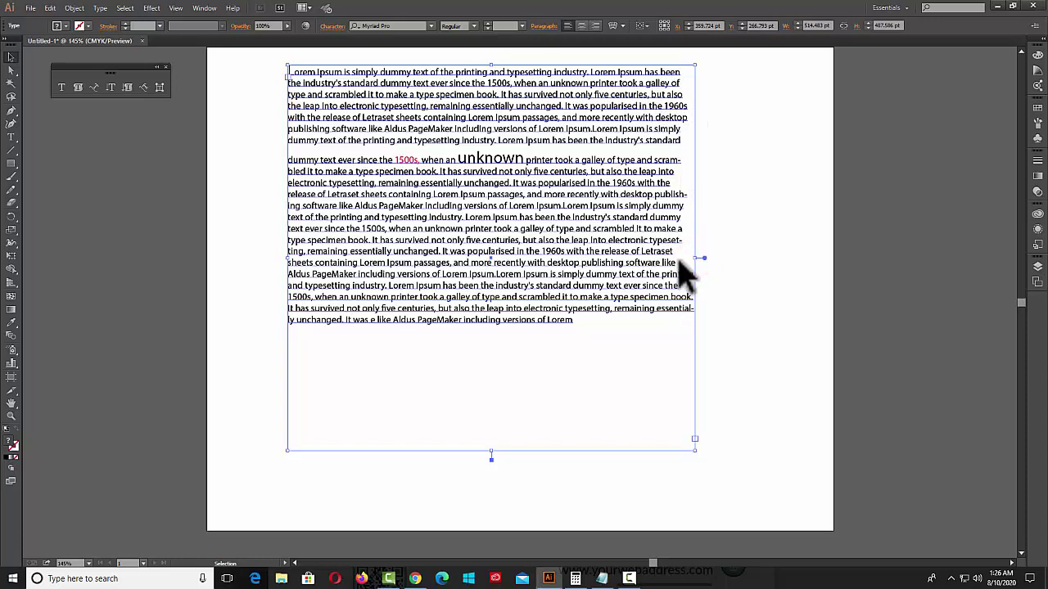
Narrow the frame slightly and right-align the paragraph after briefly trying centre alignment.
left_click_drag(700, 261, 683, 262)
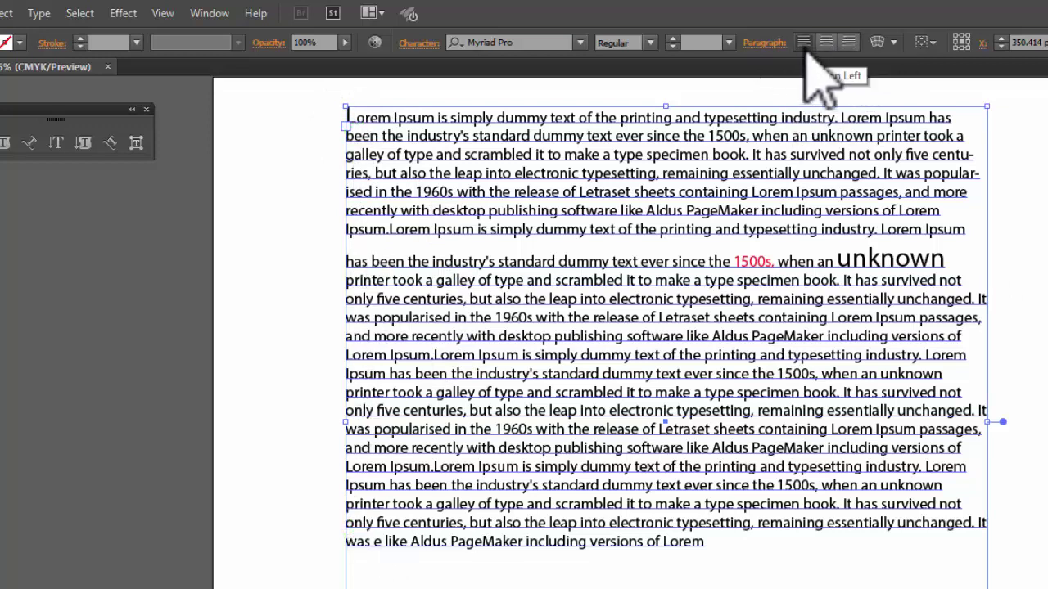
left_click(850, 44)
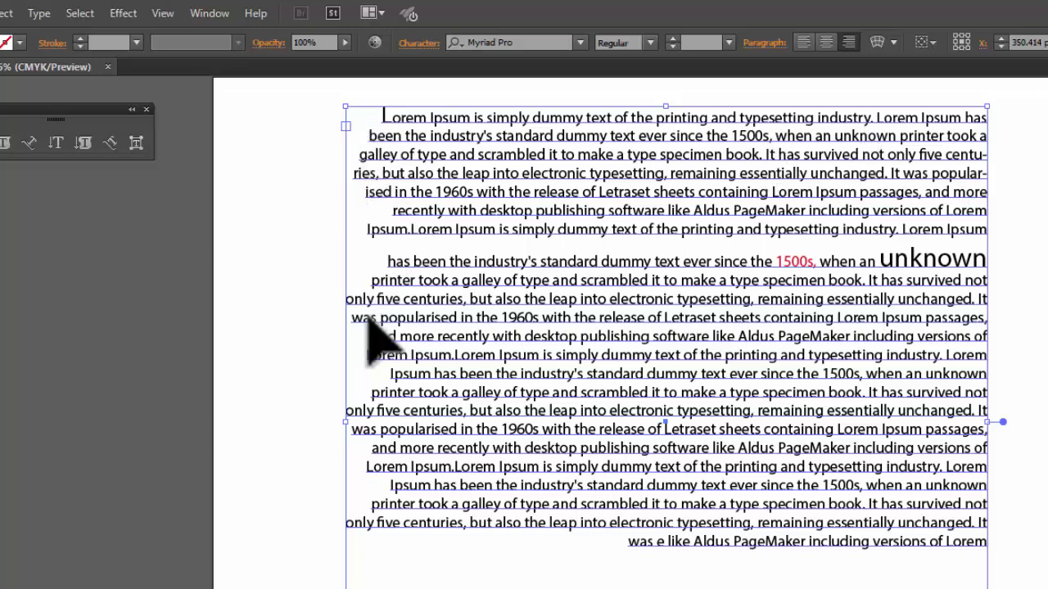
left_click(825, 43)
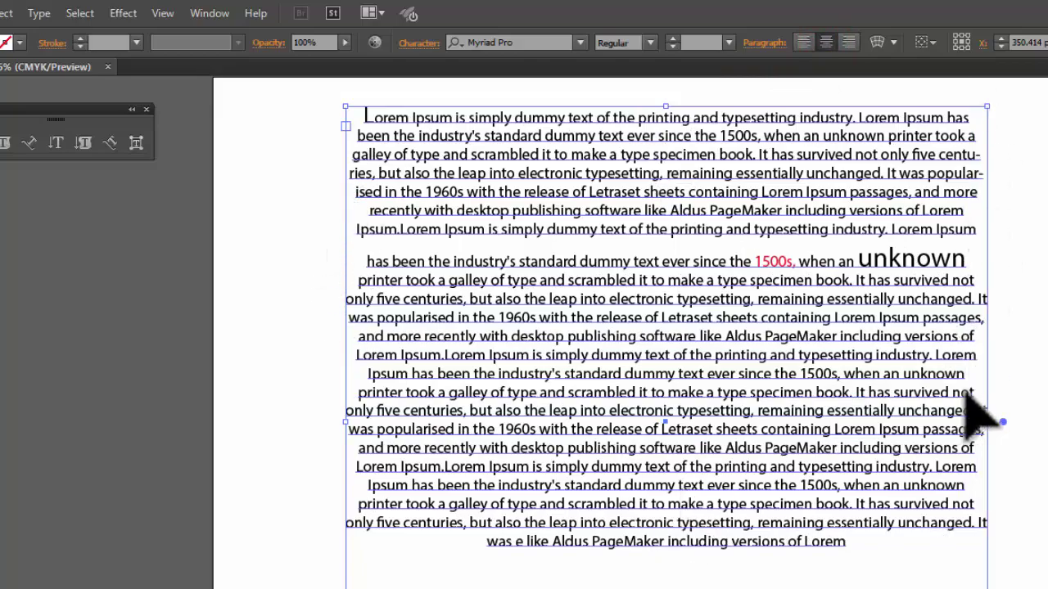
key("ctrl+shift+r")
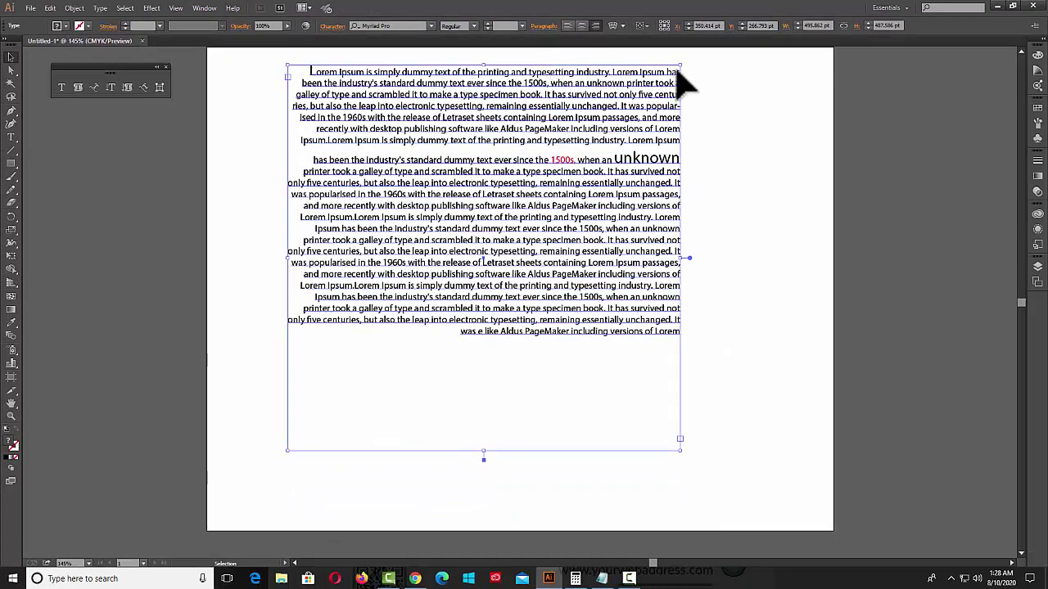
Check the Control bar paragraph settings, then browse the Type menu's panel list.
left_click(542, 27)
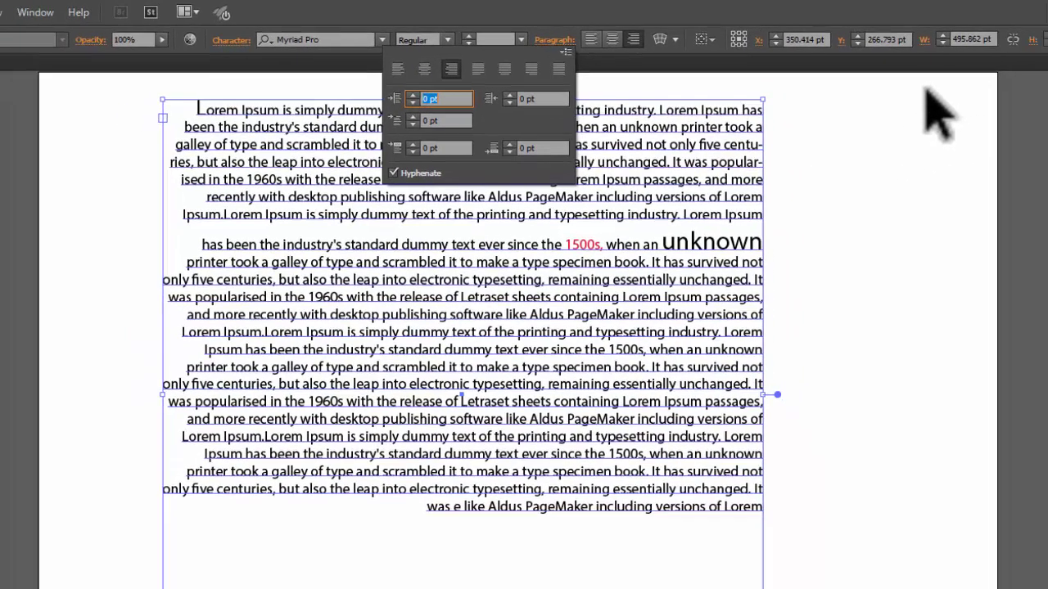
left_click(831, 70)
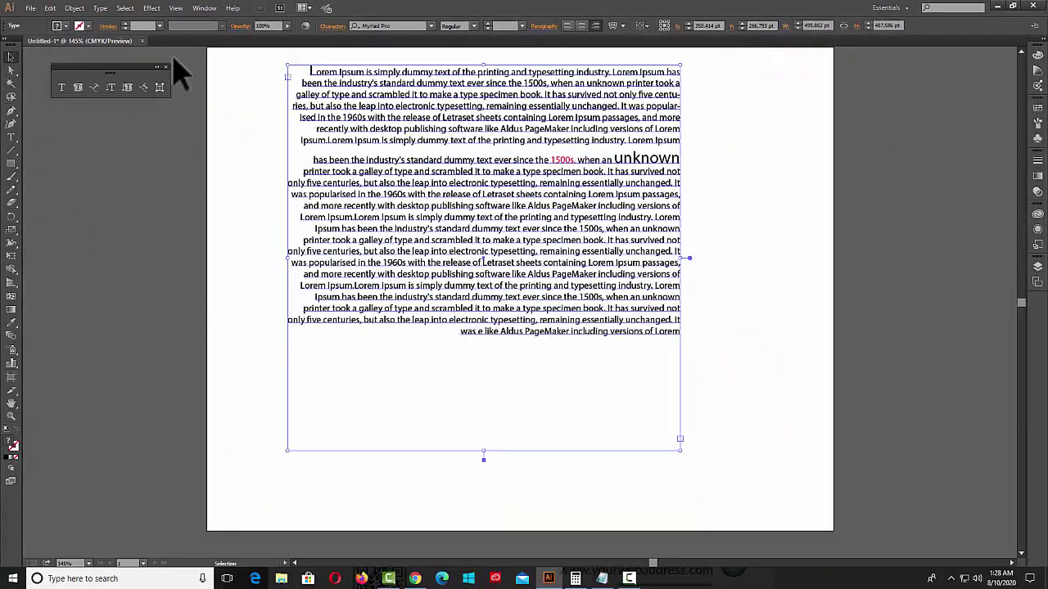
left_click(207, 9)
mouse_move(215, 464)
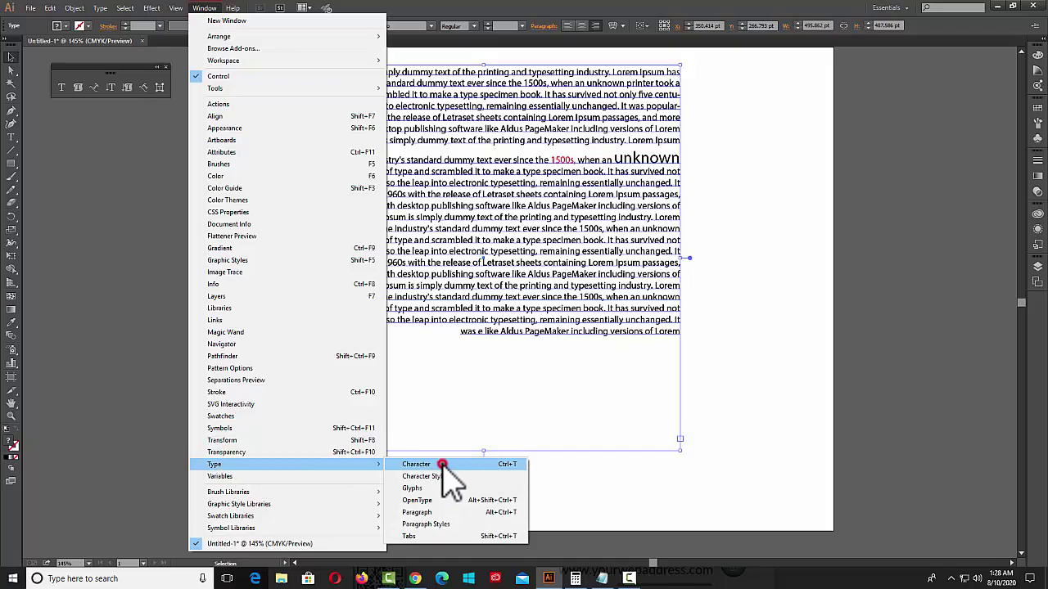
Select the Lorem Ipsum text frame and set its paragraph alignment to Align Left.
left_click(442, 464)
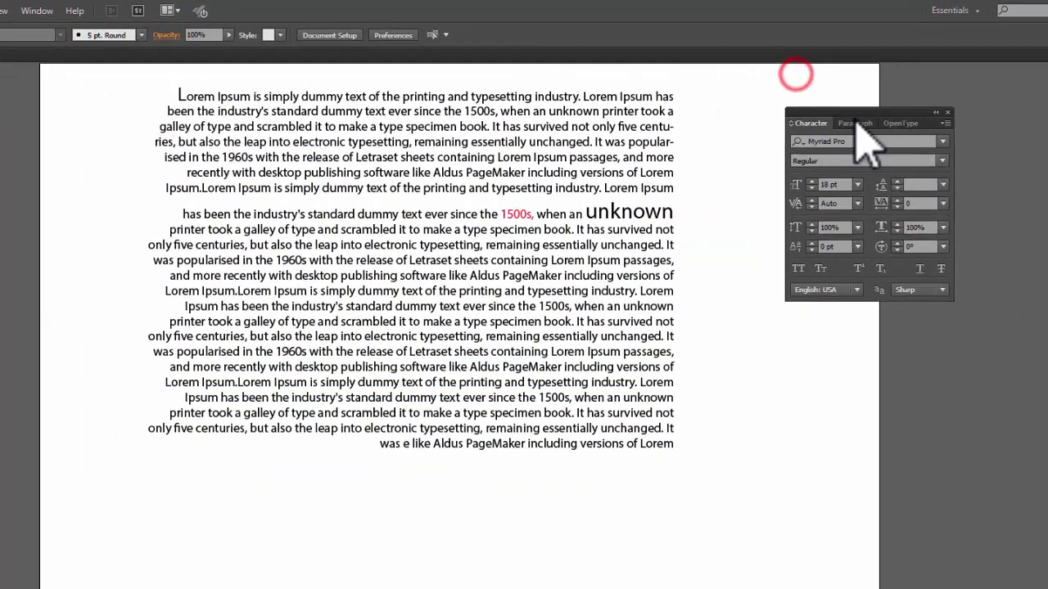
left_click_drag(765, 66, 806, 98)
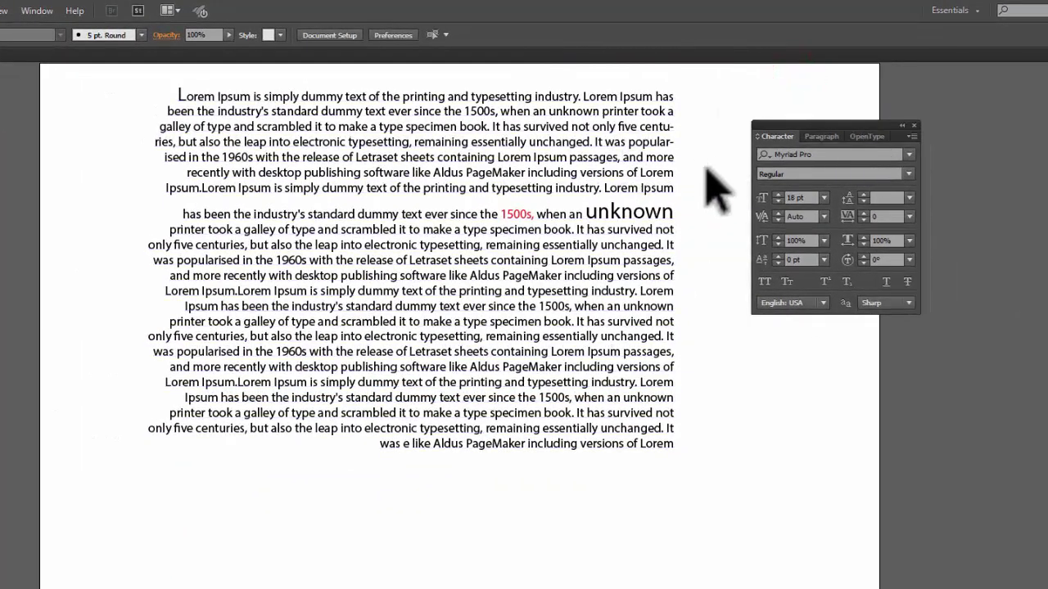
left_click(567, 274)
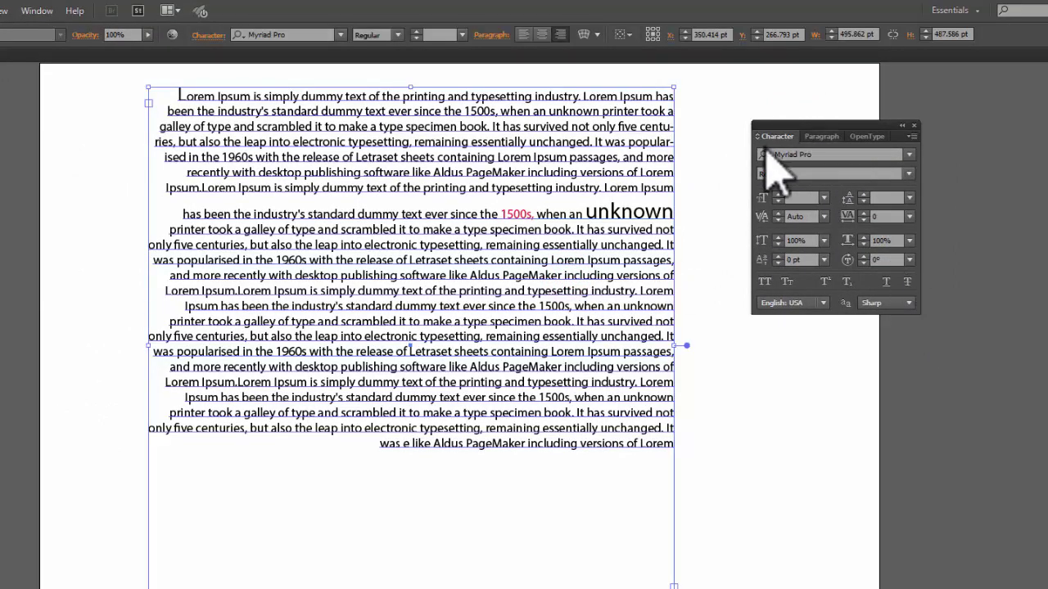
left_click(821, 137)
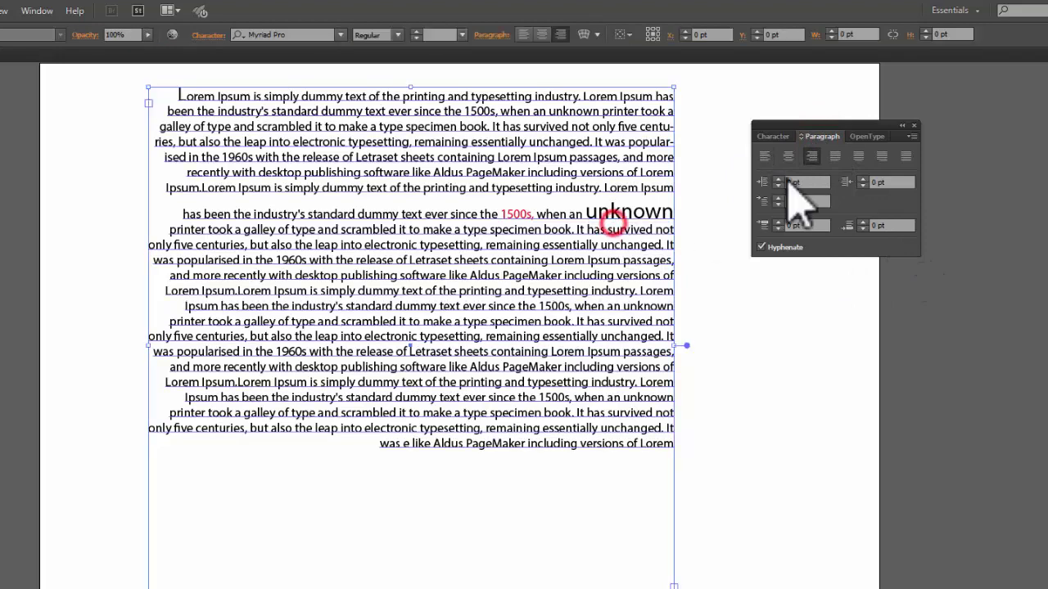
left_click(764, 156)
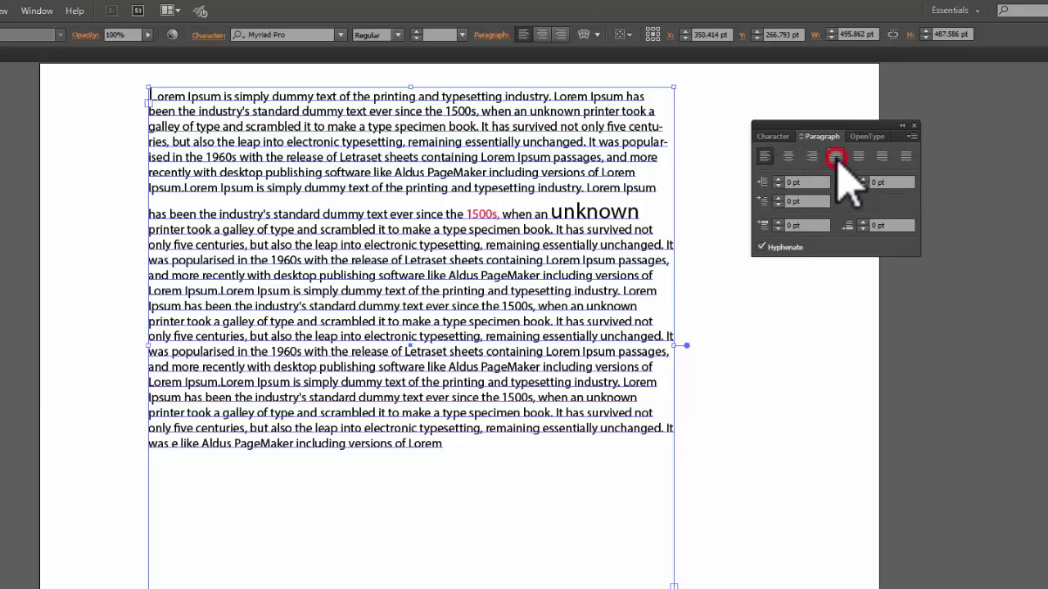
Apply Justify with last line aligned left to the Lorem Ipsum paragraphs, undo, then reapply.
left_click(835, 158)
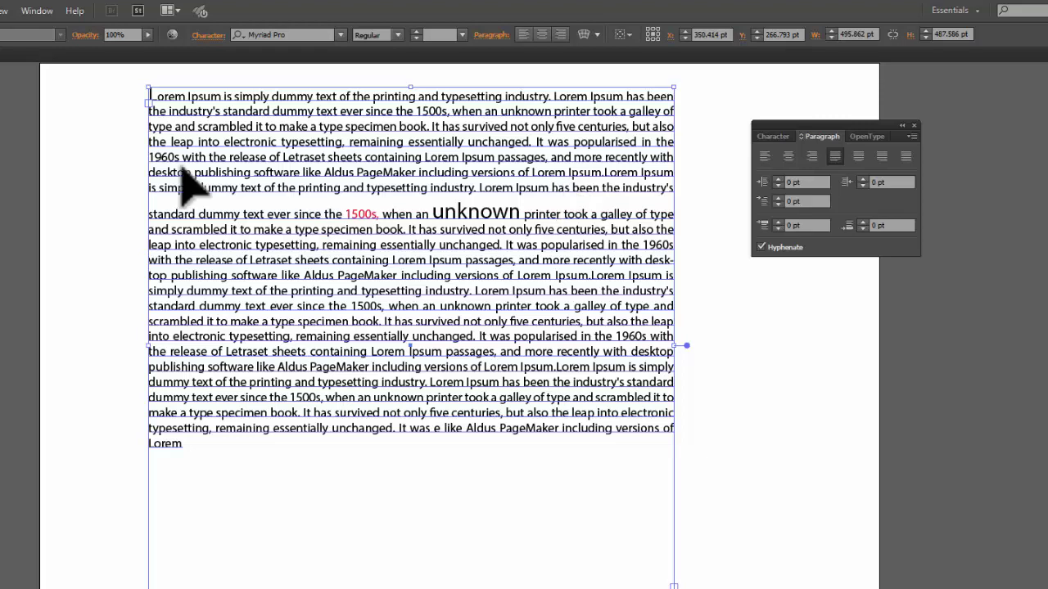
key("ctrl+shift+l")
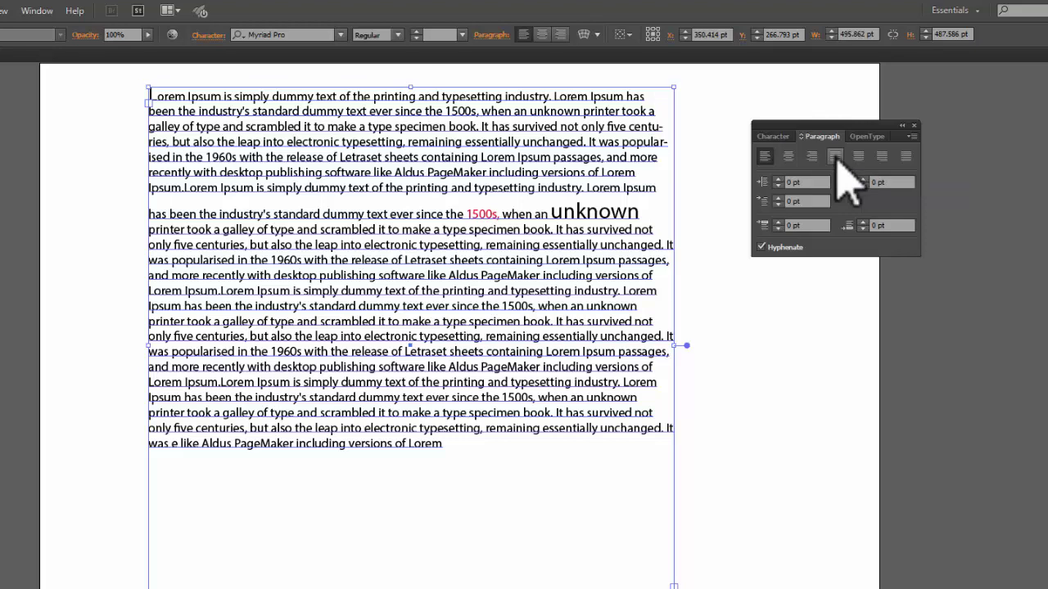
left_click(835, 156)
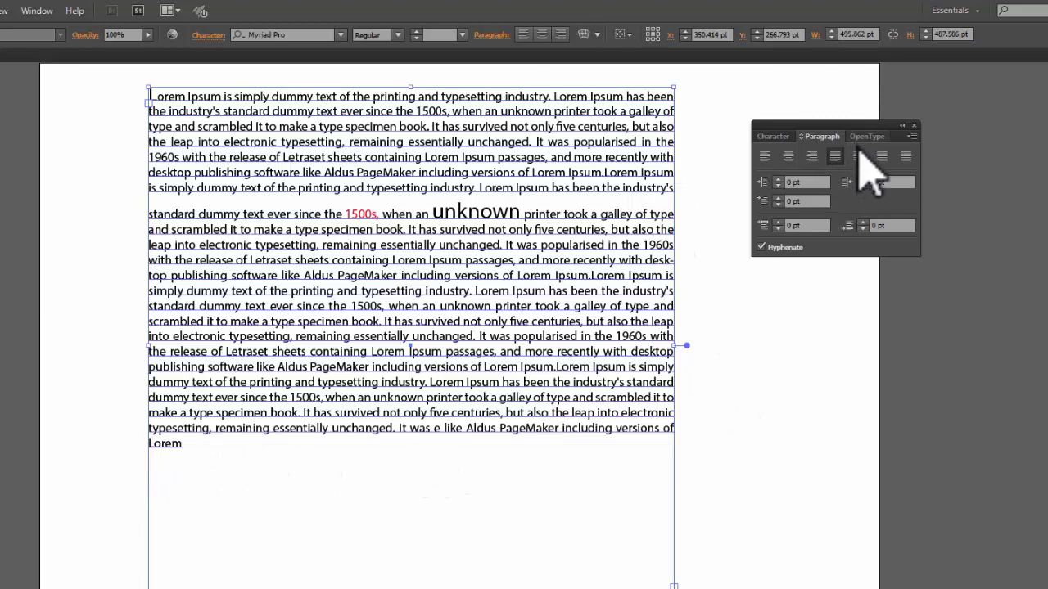
Try Justify with last line centered, then use last line aligned right so 'Lorem' sits flush right.
left_click(856, 157)
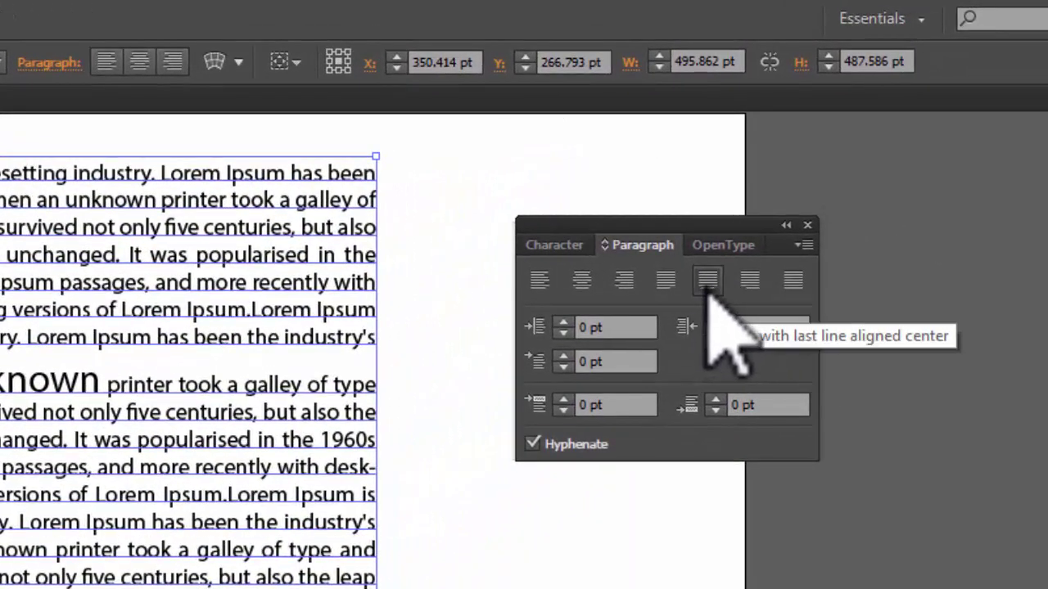
left_click(709, 282)
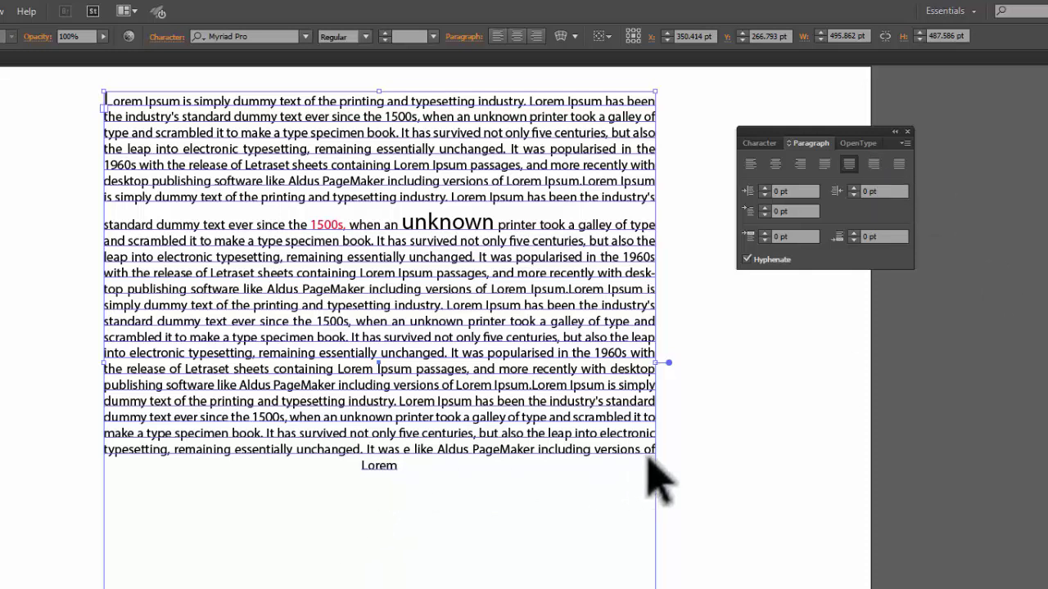
left_click(873, 164)
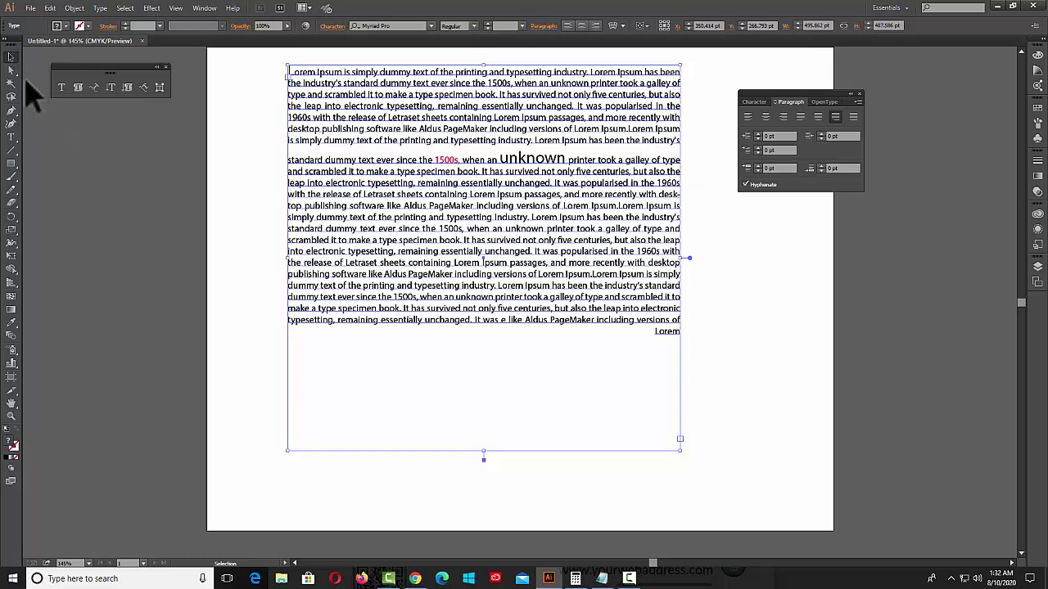
With the Type tool, remove the extra space and break a new paragraph at '1500s'.
left_click(62, 87)
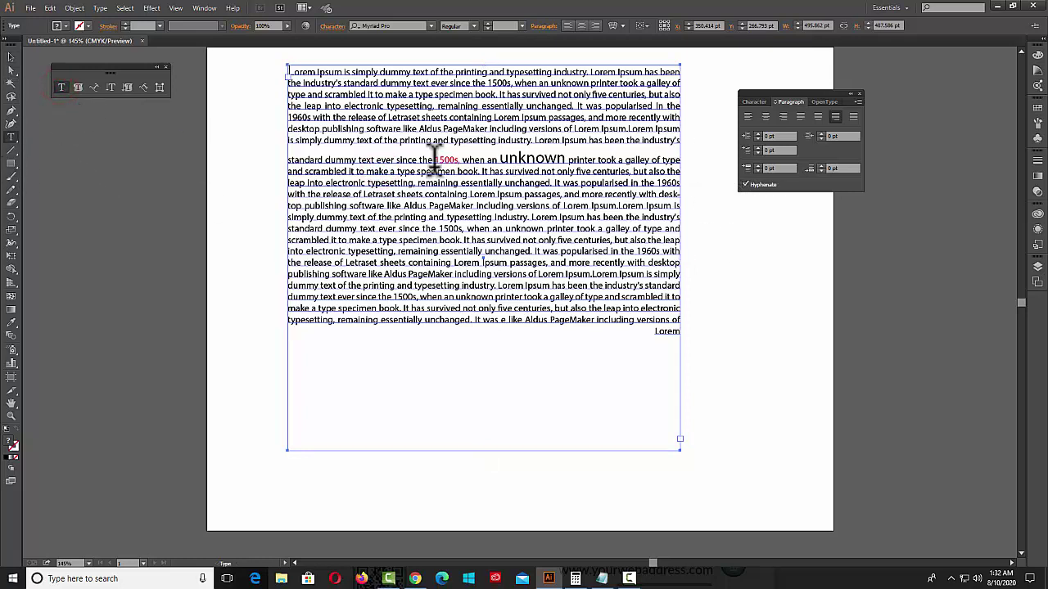
left_click(678, 139)
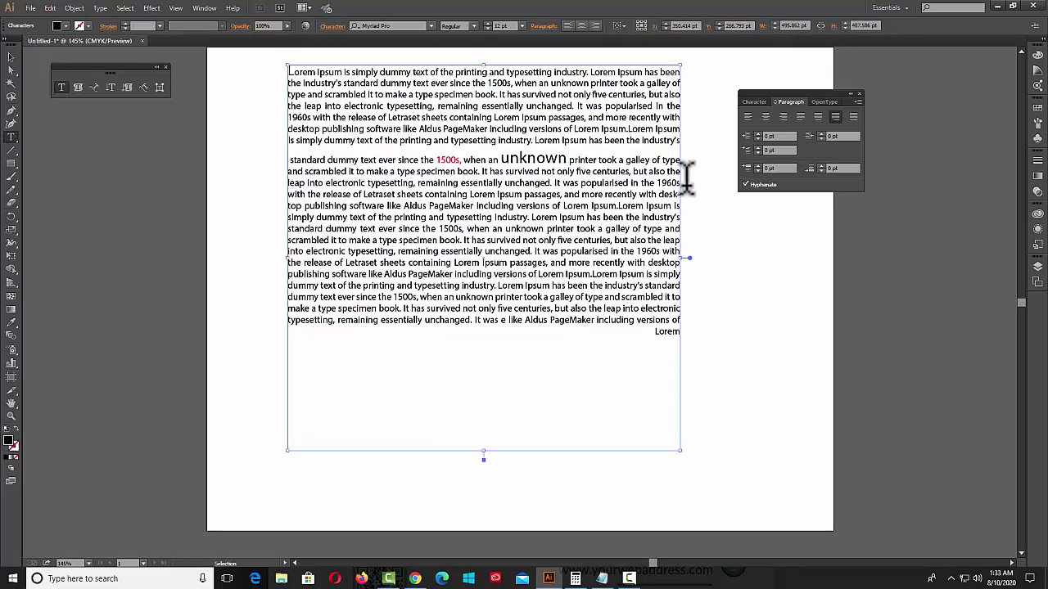
key("ctrl+z")
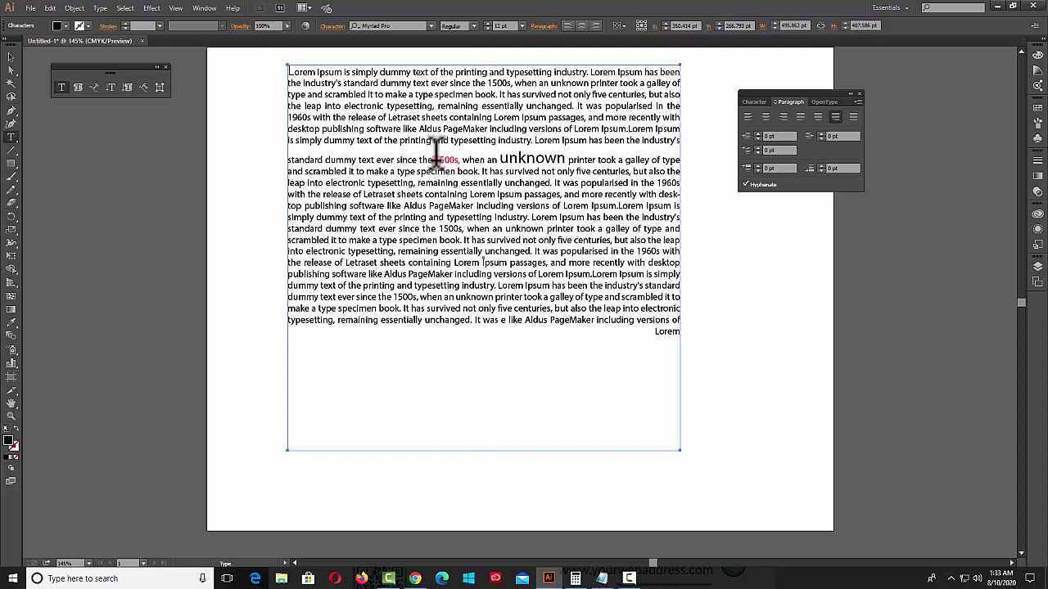
key("ctrl+z")
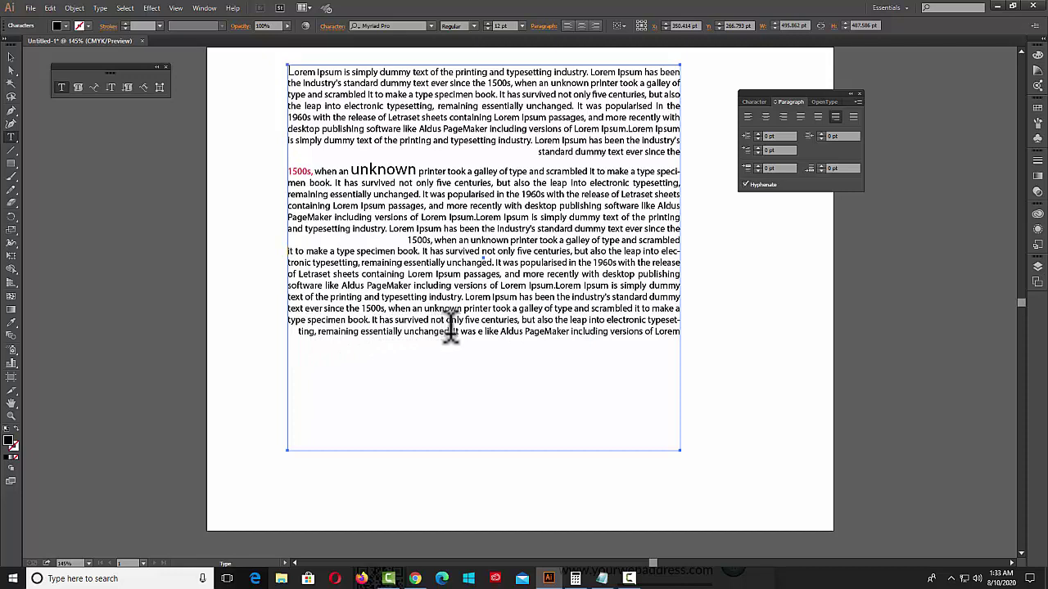
Delete 'ting, remaining essentially unchanged.' from the last line and reselect the whole text frame.
left_click_drag(450, 331, 253, 327)
key("BackSpace")
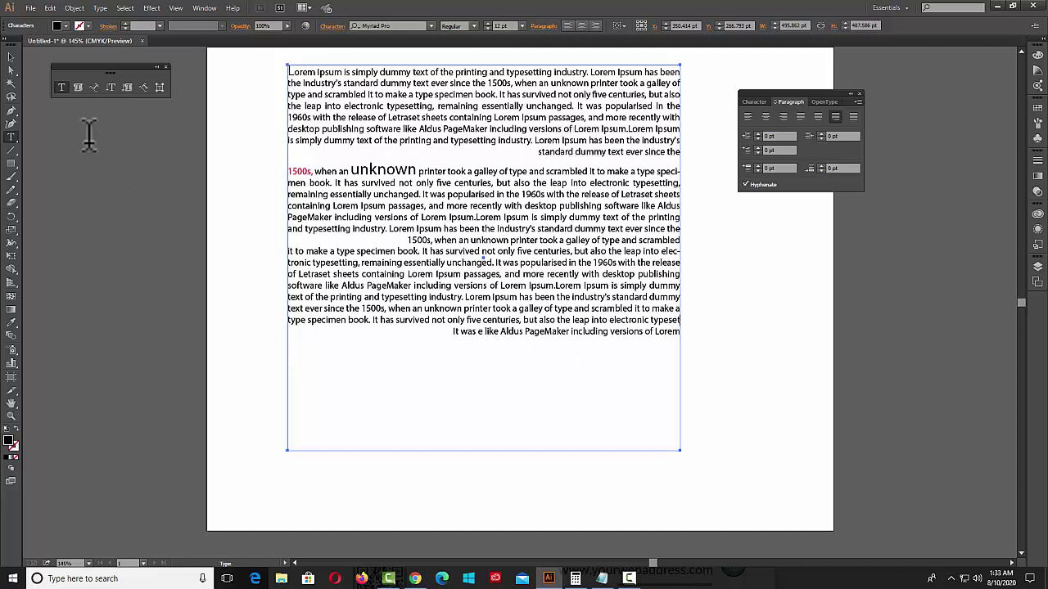
left_click(11, 57)
left_click(310, 123)
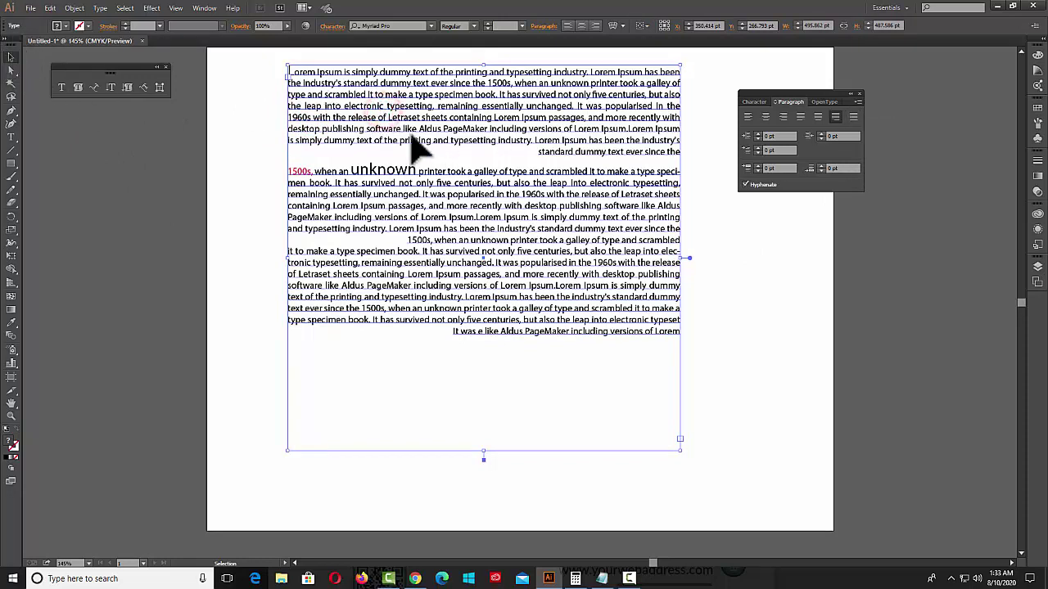
Try Justify All Lines, return to last-line-left justification, and raise the left indent.
left_click(854, 117)
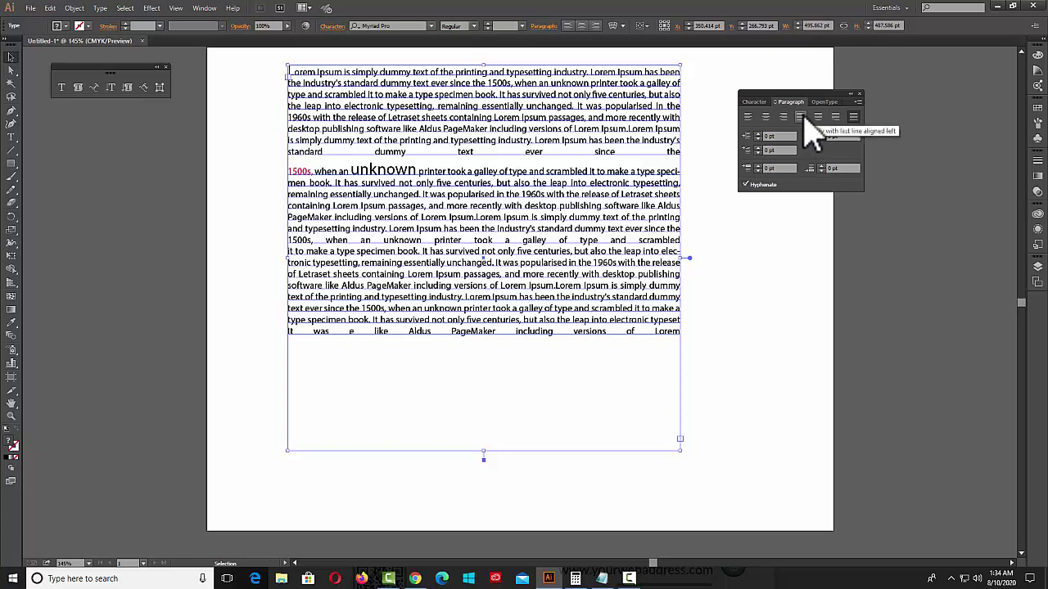
left_click(801, 118)
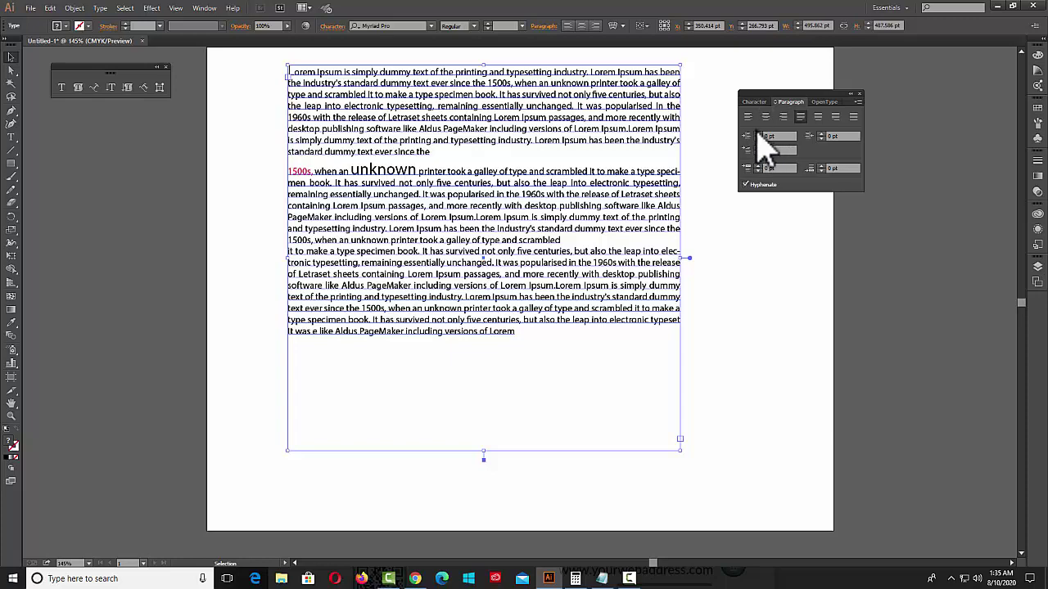
left_click(758, 134)
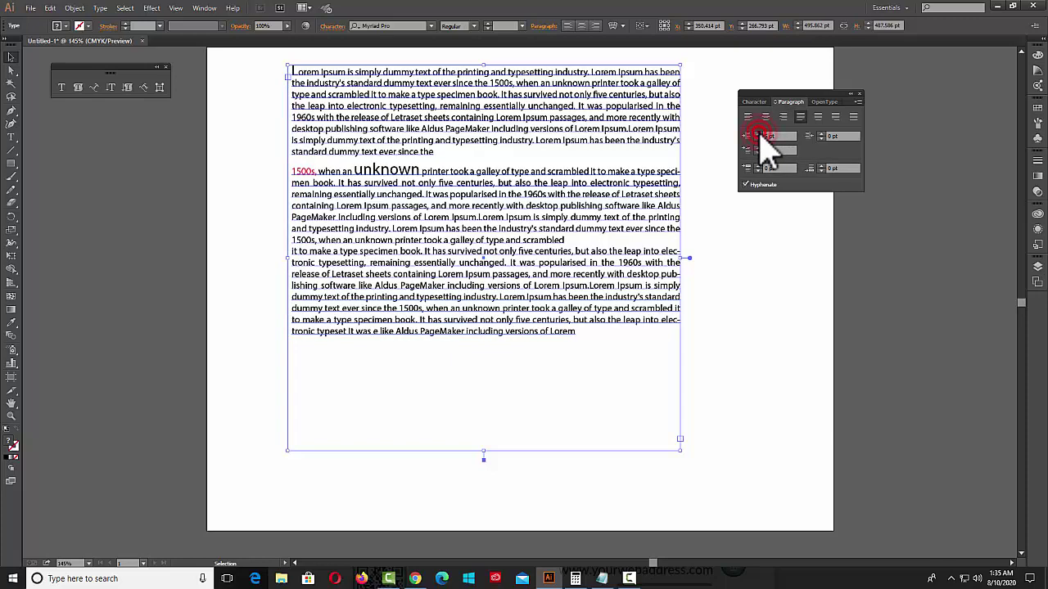
left_click(757, 134)
left_click(757, 135)
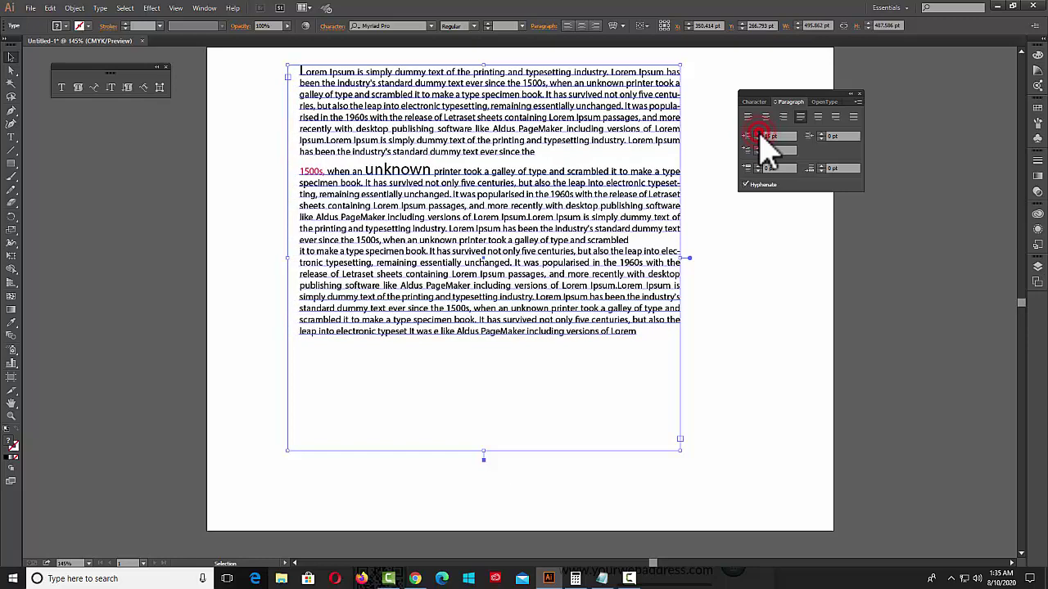
left_click(758, 134)
left_click(757, 134)
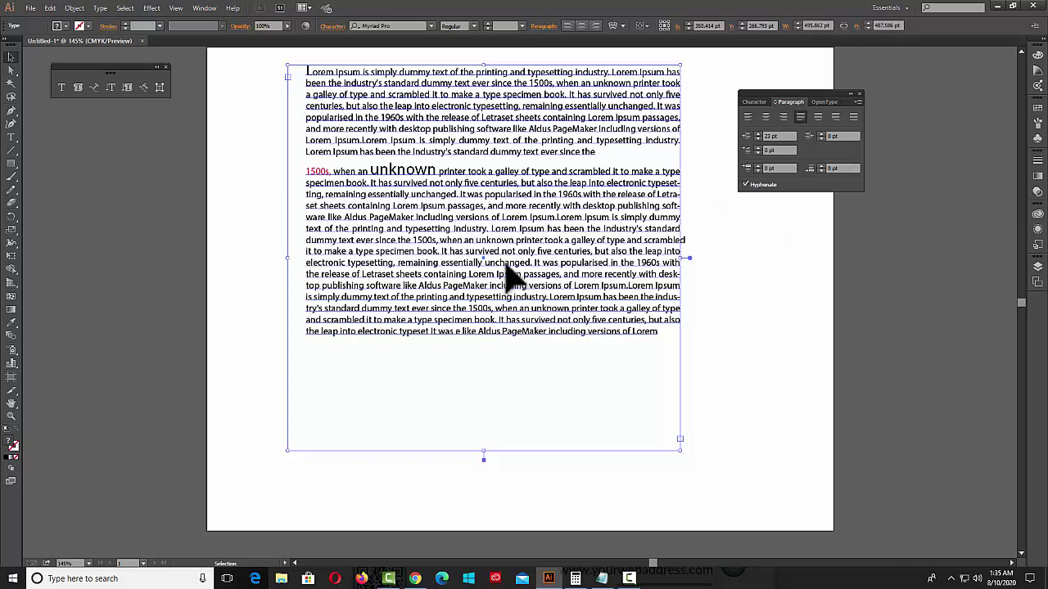
Fine-tune the left indent and add a right indent, both ending at 34 pt.
left_click(757, 138)
left_click(757, 139)
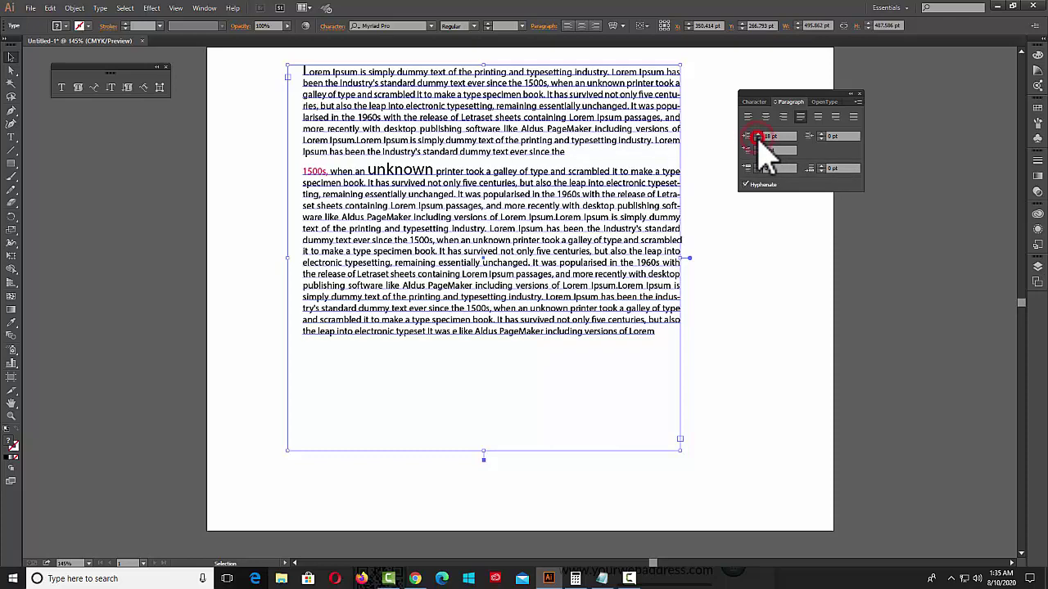
left_click(757, 138)
left_click(757, 139)
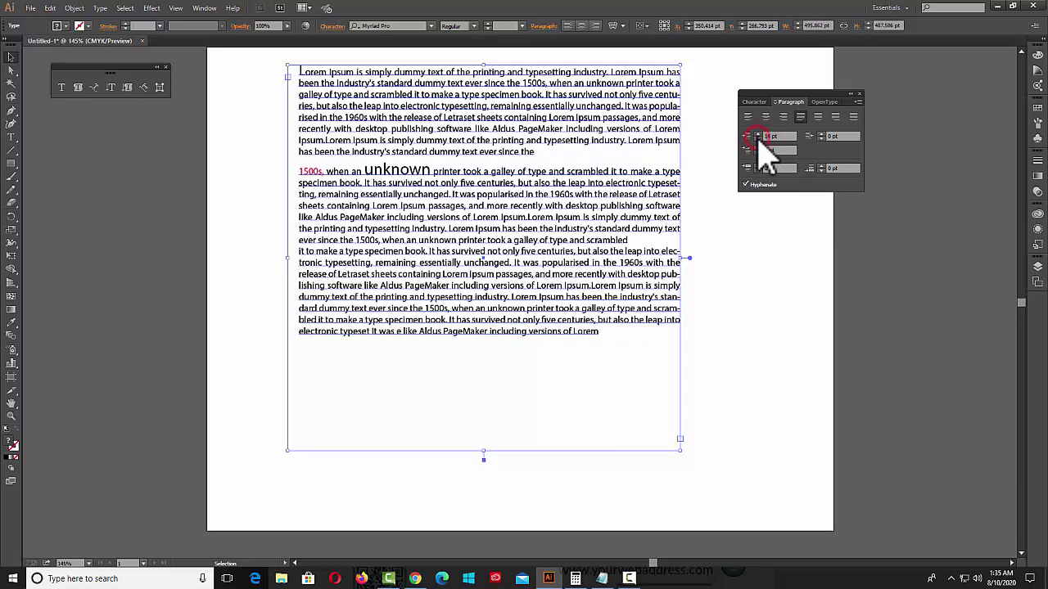
left_click(757, 138)
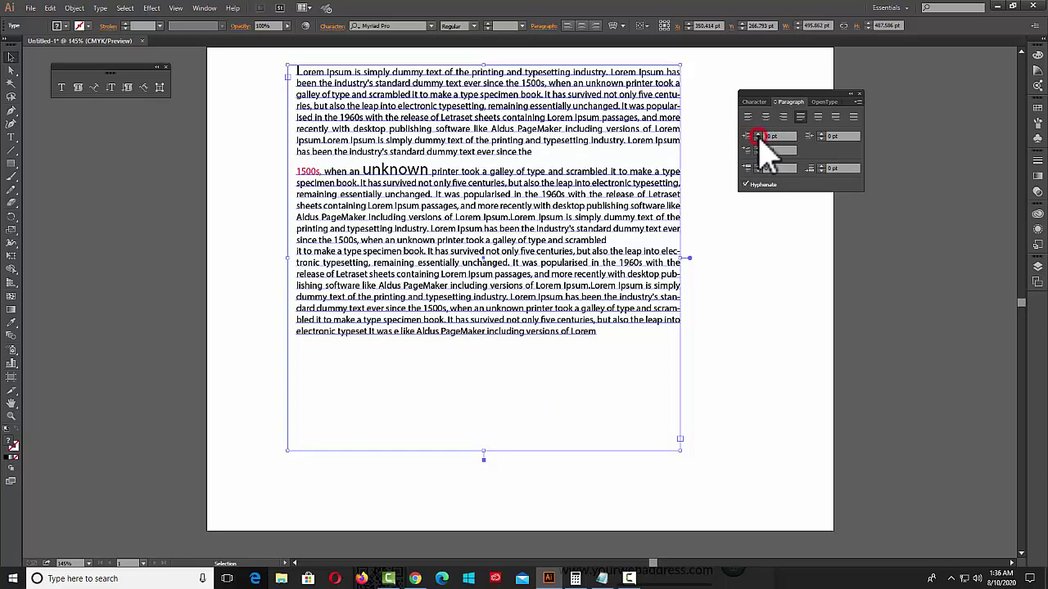
left_click(758, 135)
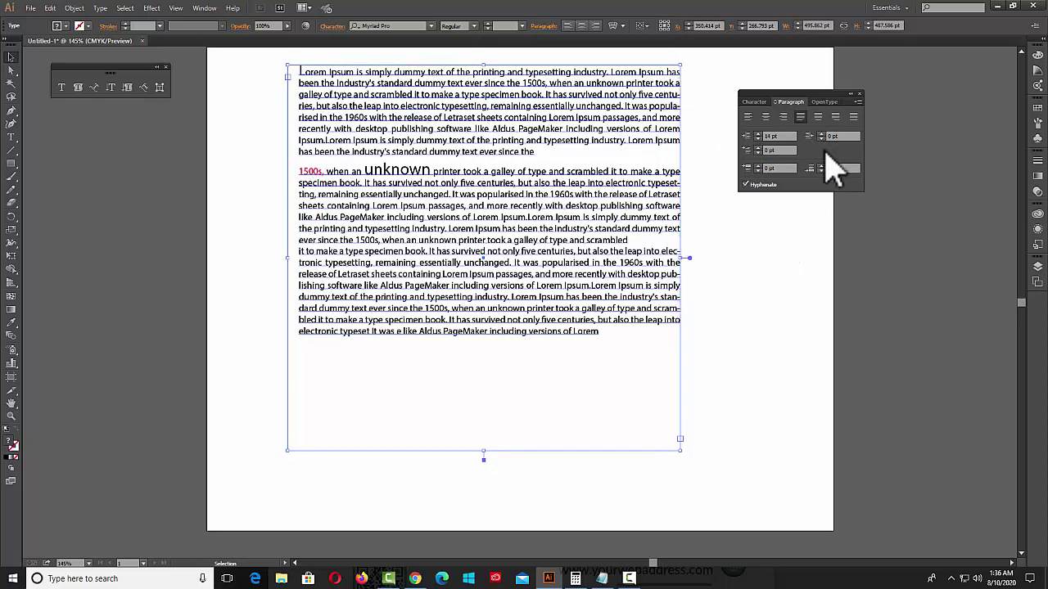
left_click(821, 135)
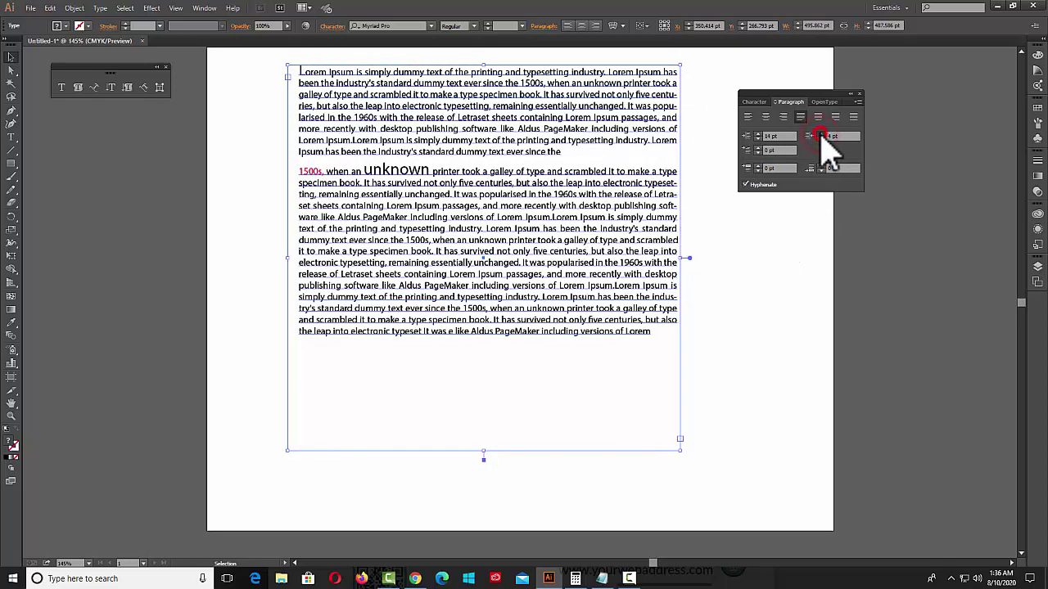
left_click(821, 135)
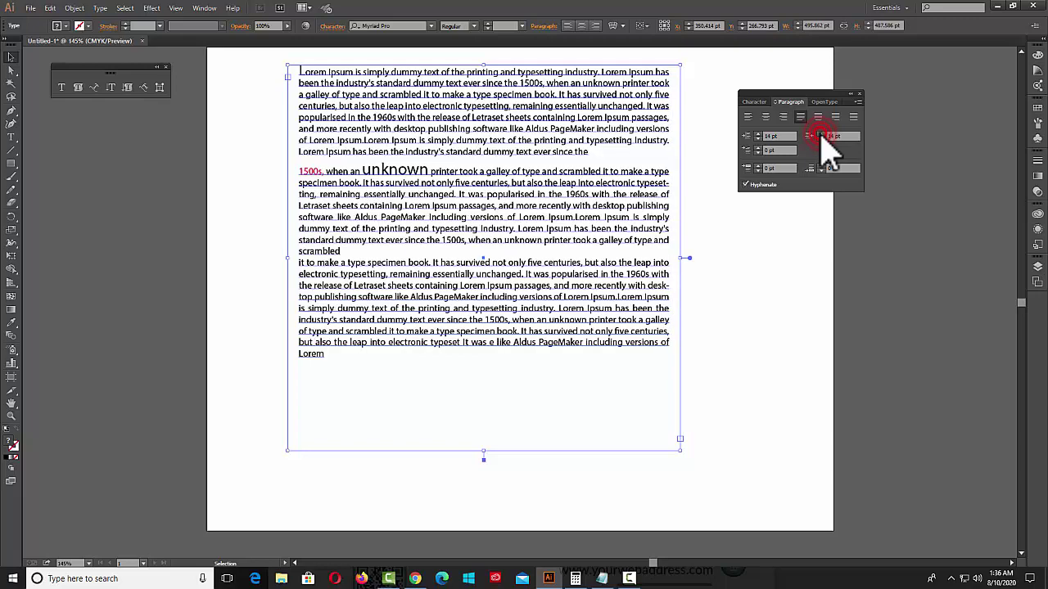
left_click(821, 135)
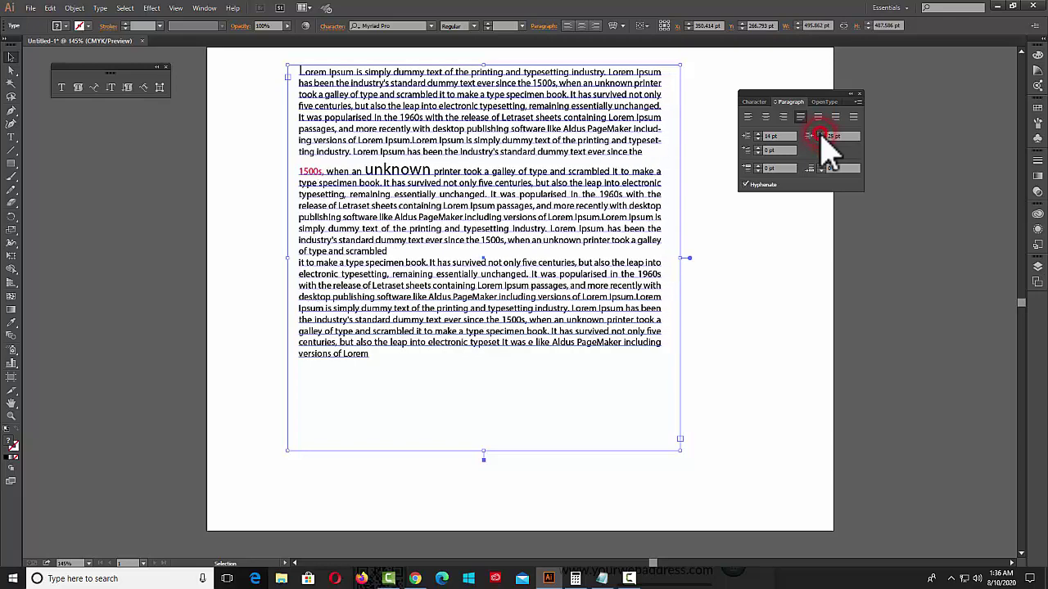
left_click(821, 135)
left_click(757, 133)
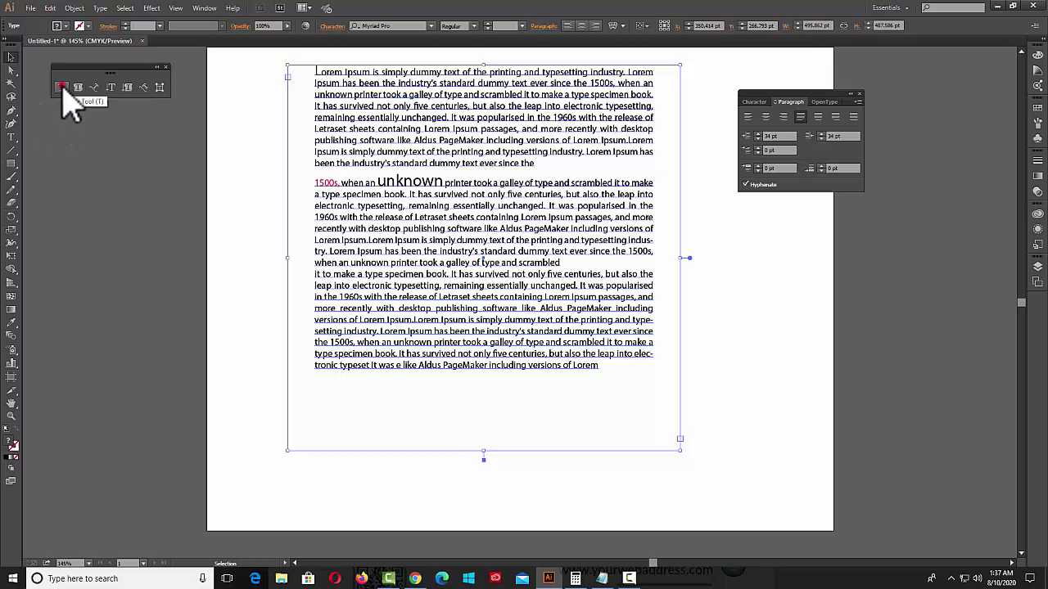
Place the caret in the opening paragraph and raise its first-line indent to 28 pt.
left_click(62, 86)
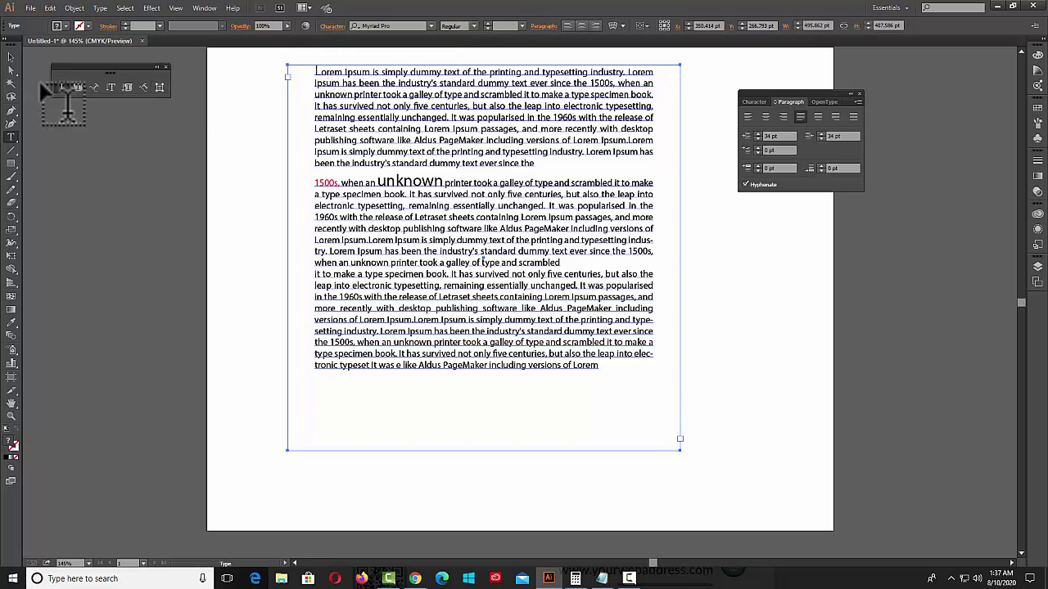
left_click(326, 65)
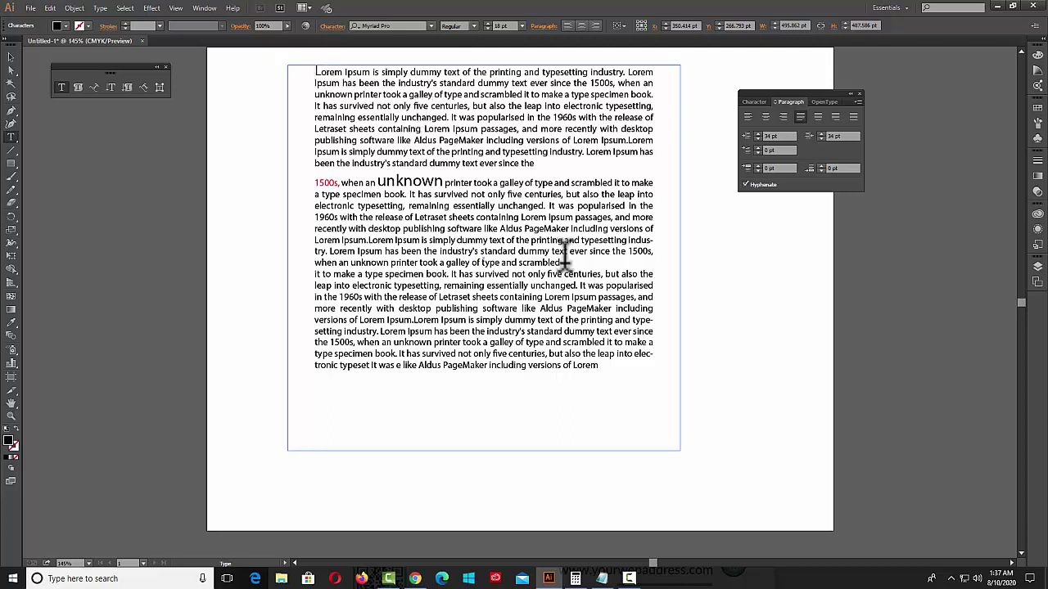
left_click(758, 148)
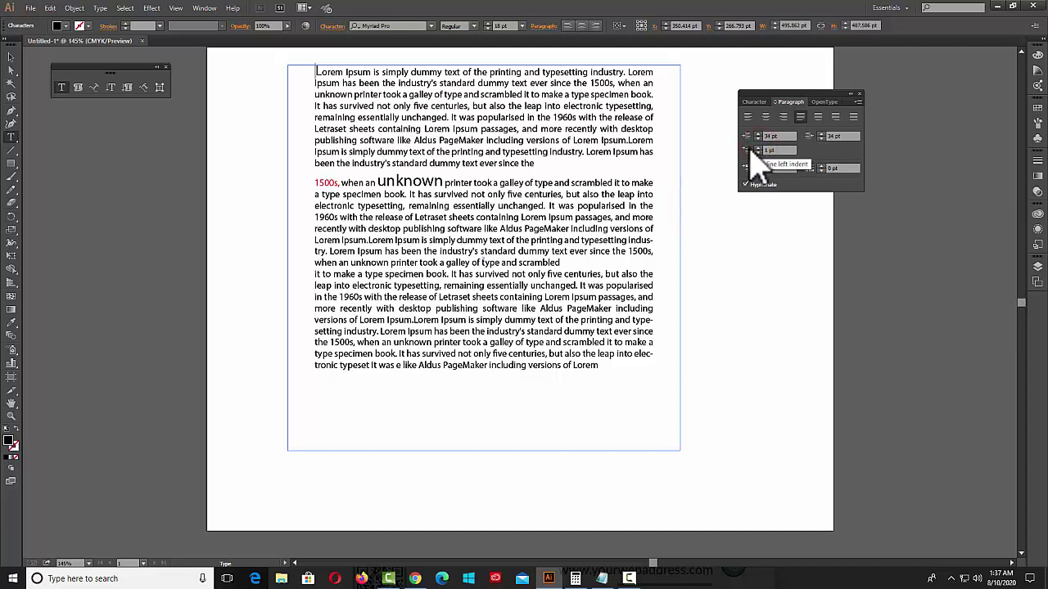
left_click(759, 148)
left_click(758, 148)
left_click(758, 148)
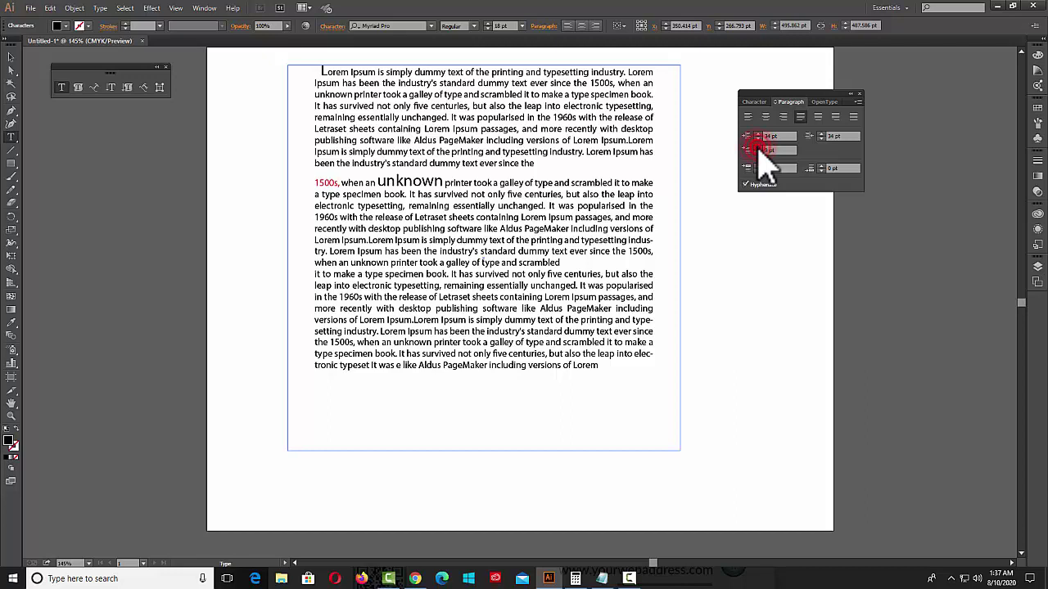
left_click(758, 149)
left_click(758, 148)
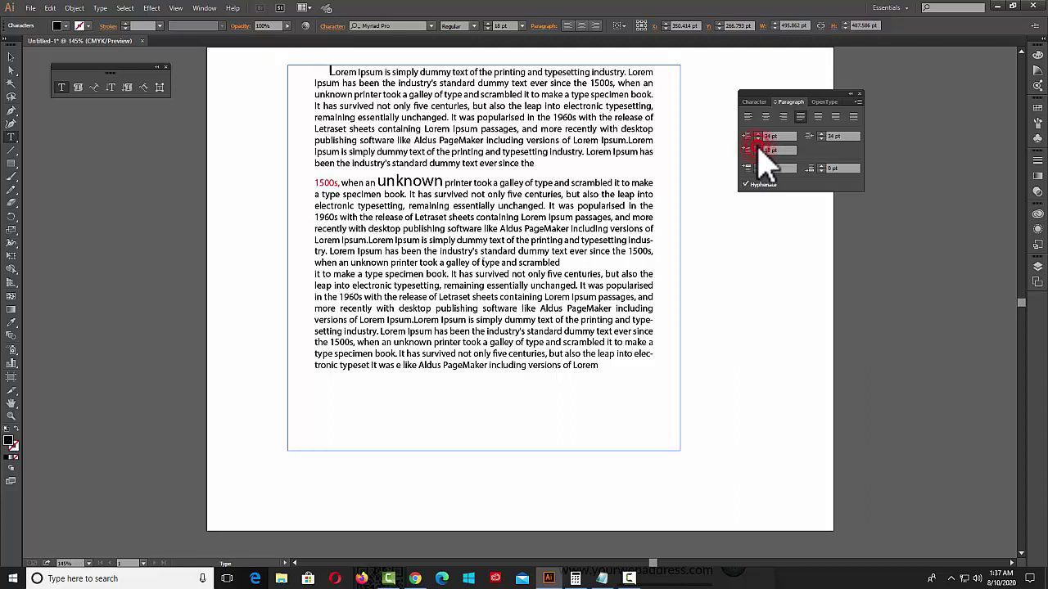
left_click(758, 148)
left_click(758, 148)
left_click(758, 148)
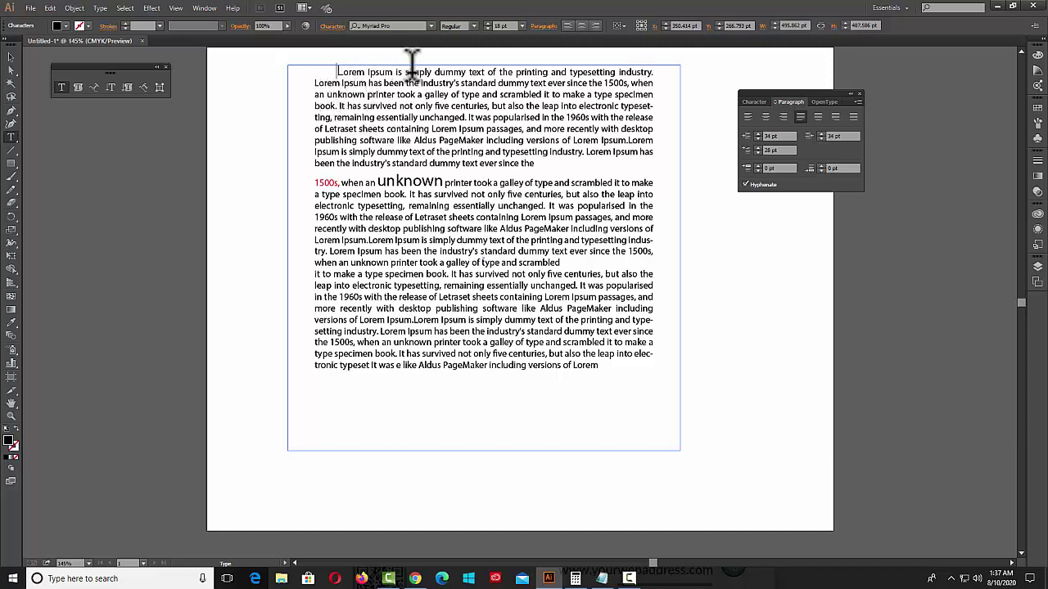
Reduce the first-line indent to 23 pt and insert a blank line above 'Lorem'.
left_click(757, 153)
left_click(757, 153)
left_click(757, 153)
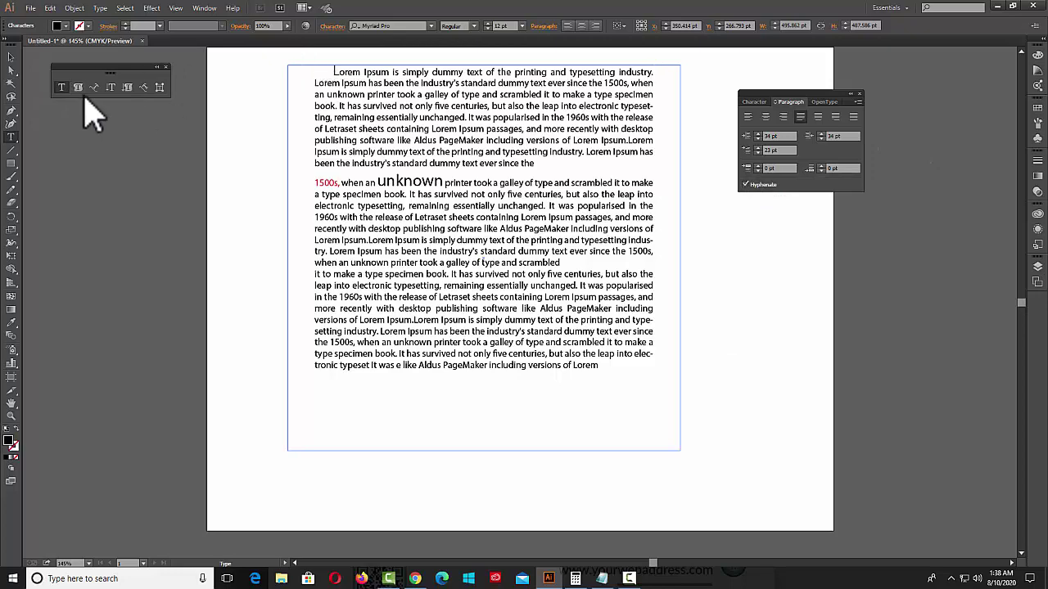
left_click(334, 72)
key("Return")
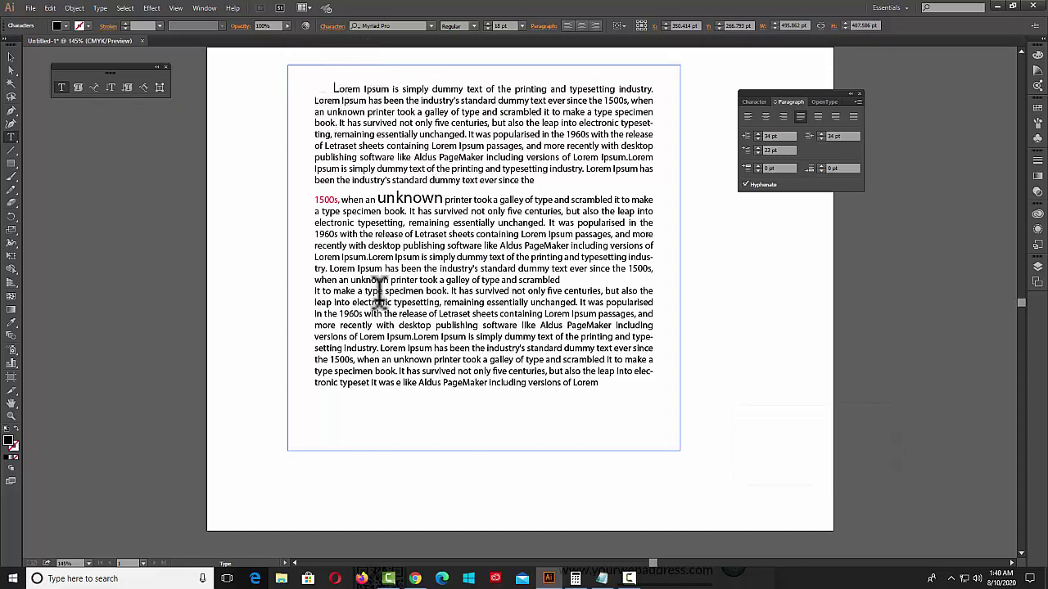
Add 14 pt space before the paragraph and delete '1500s,' from the second paragraph.
left_click(758, 164)
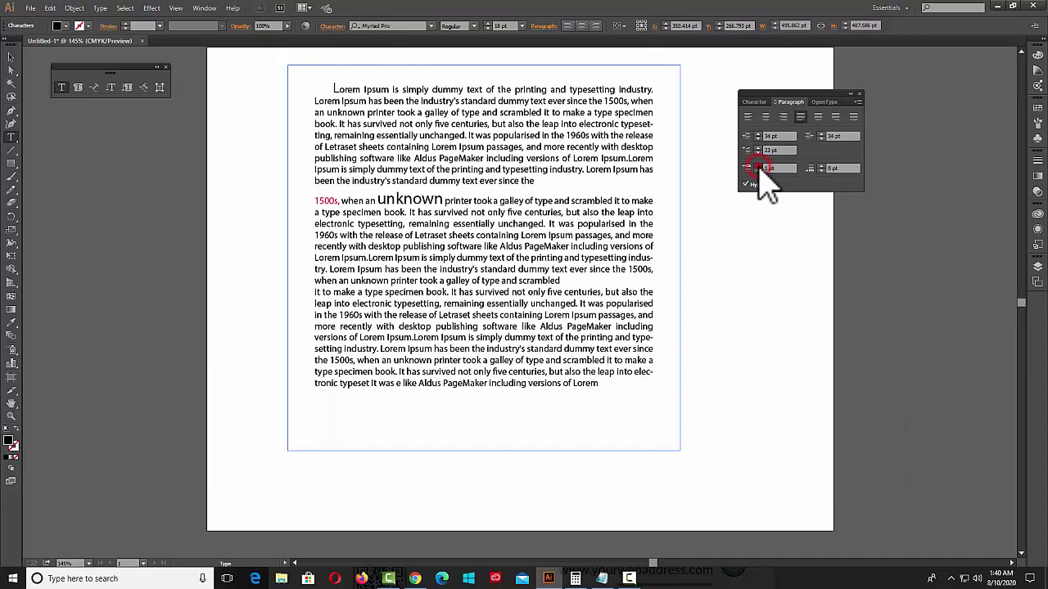
left_click(758, 165)
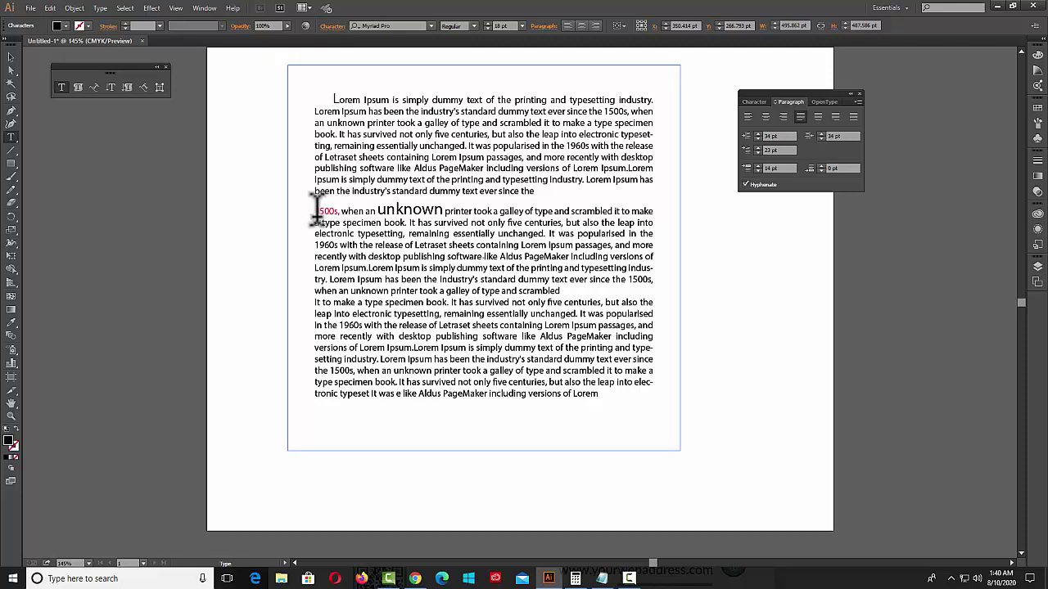
left_click_drag(341, 211, 301, 209)
key("BackSpace")
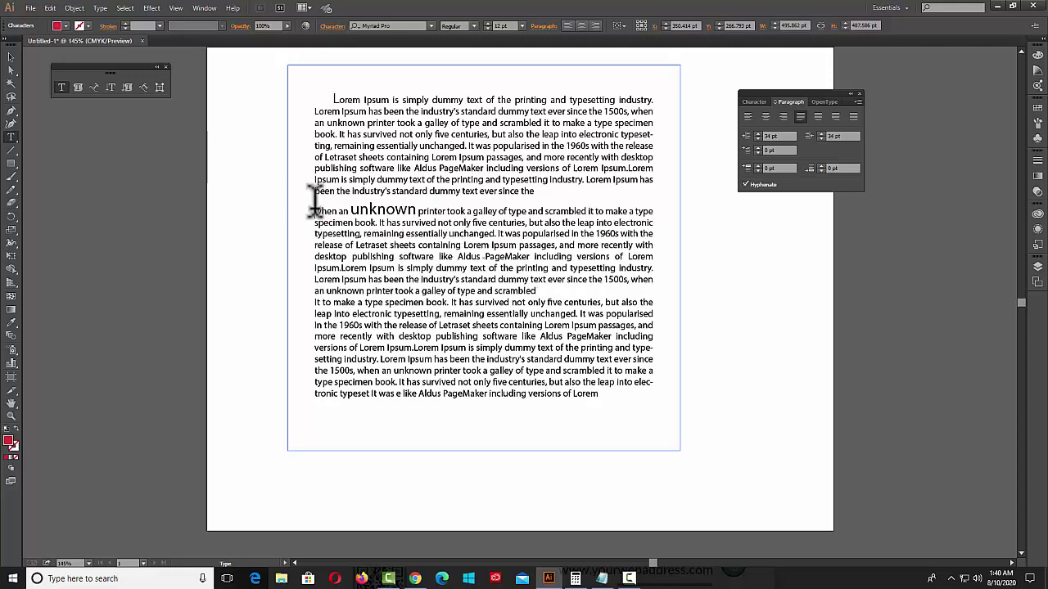
Indent the first lines of the 'when an unknown' and 'it to make' paragraphs, the latter to 35 pt.
left_click(757, 148)
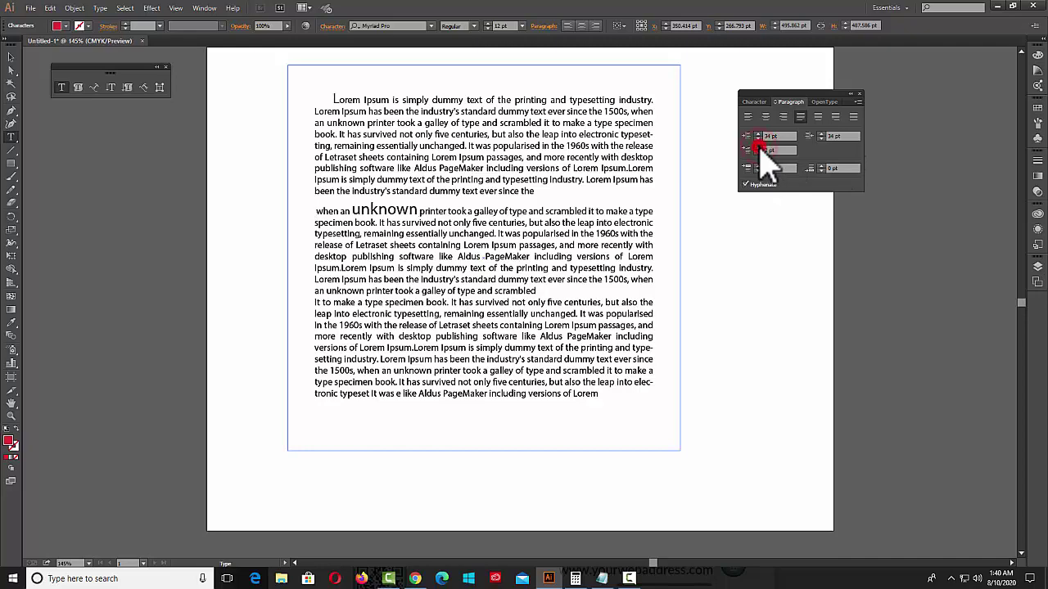
left_click(757, 149)
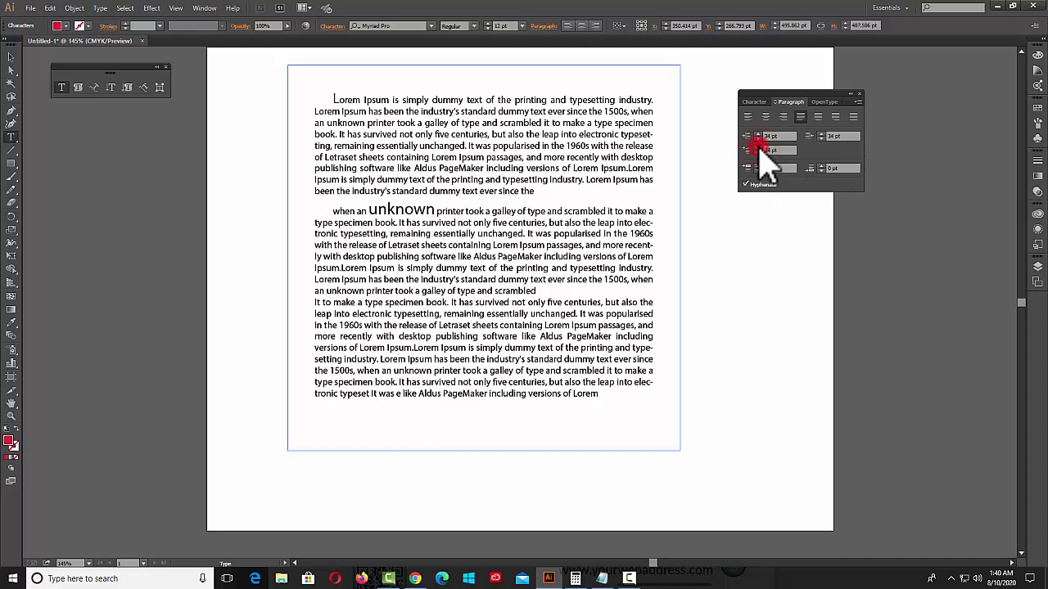
left_click(757, 148)
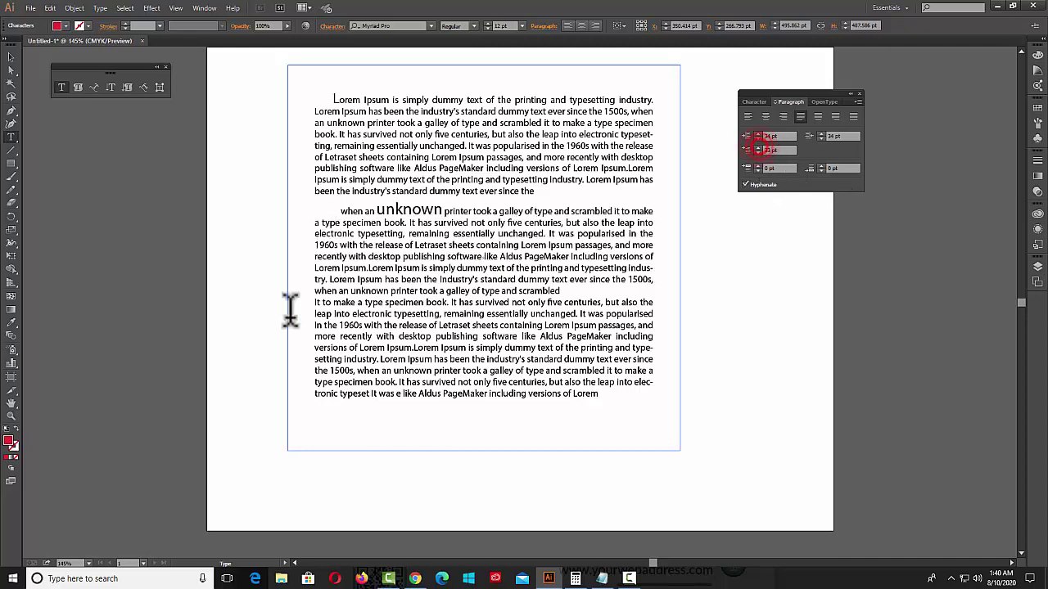
left_click(313, 296)
left_click(758, 148)
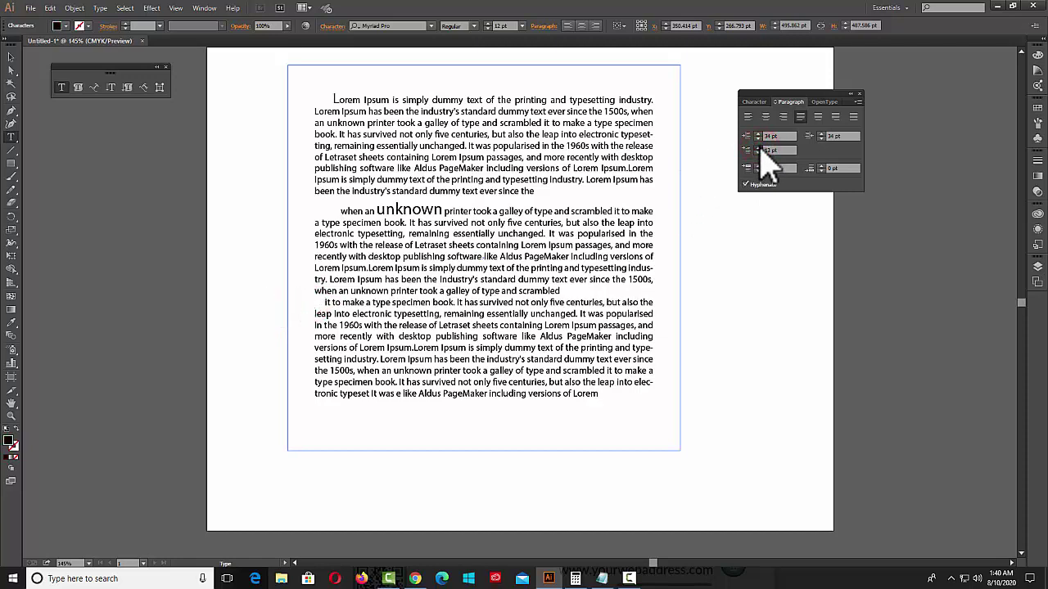
left_click(758, 148)
left_click(758, 148)
left_click(758, 148)
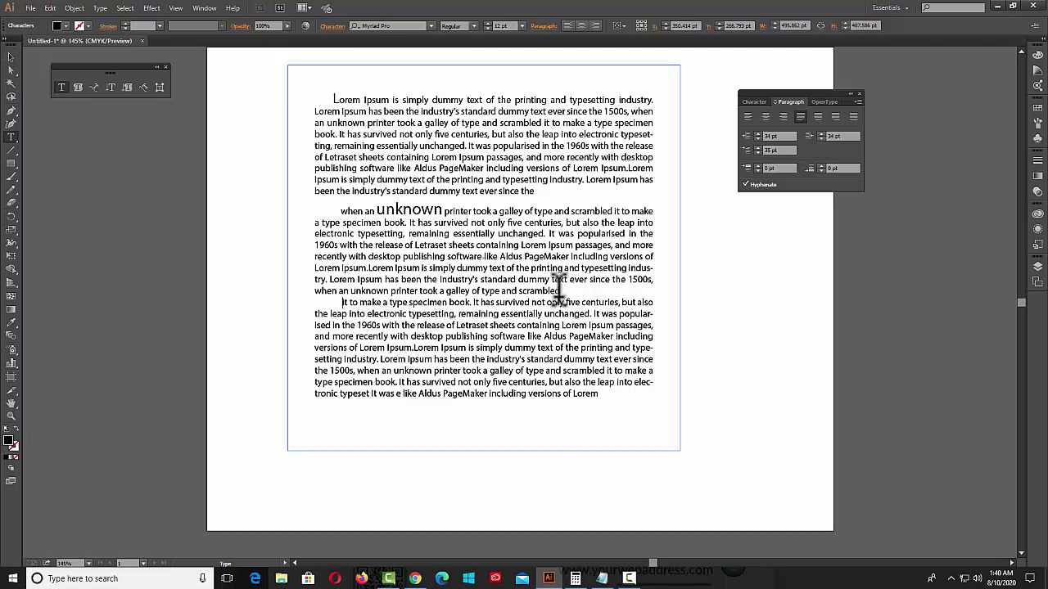
Set 15 pt space before the 'it to make' paragraph.
left_click(757, 165)
left_click(758, 164)
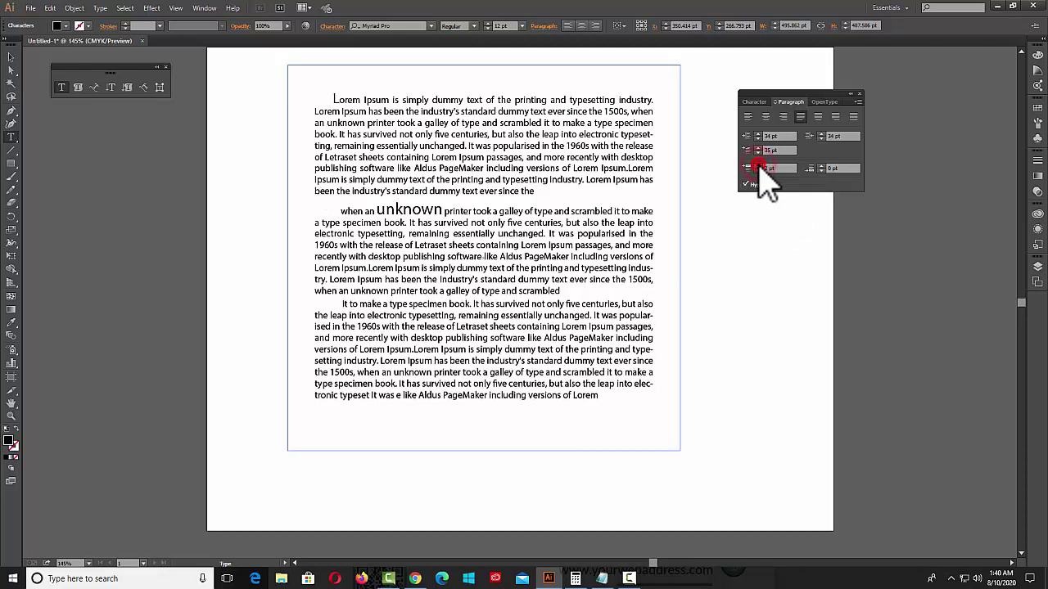
left_click(757, 165)
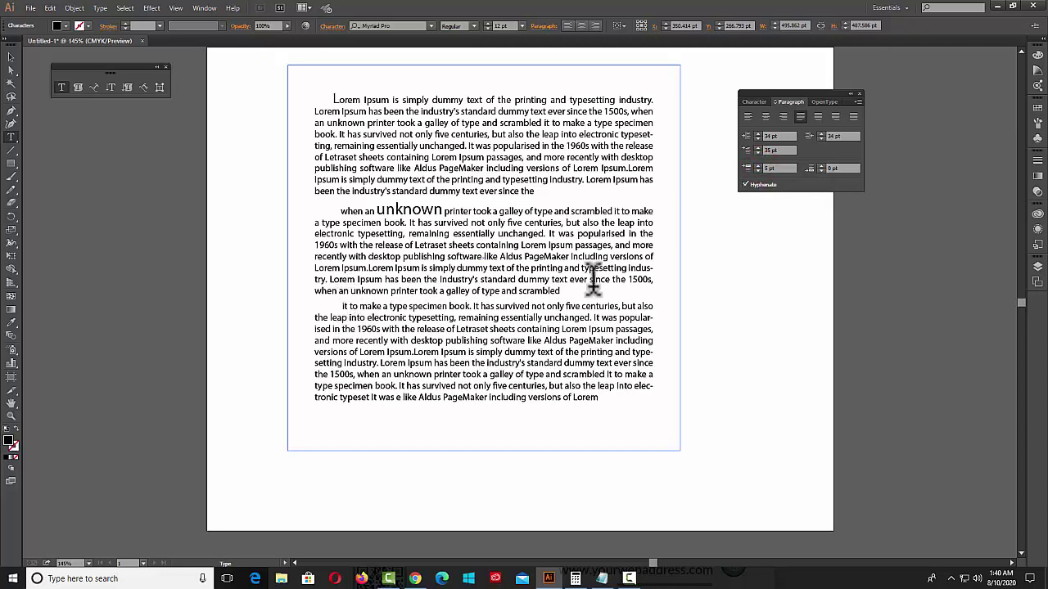
left_click(757, 165)
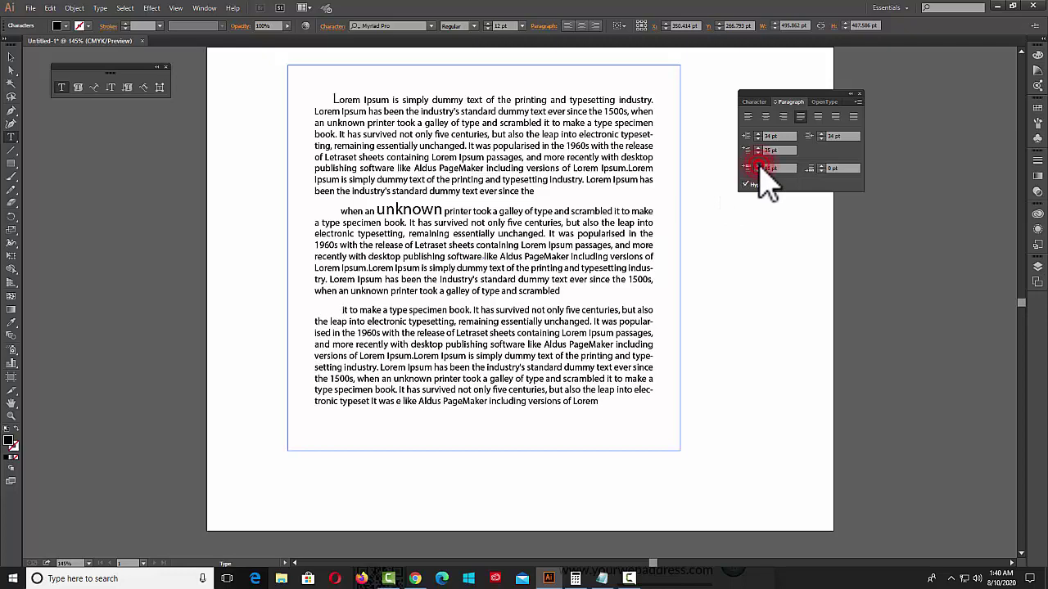
left_click(757, 164)
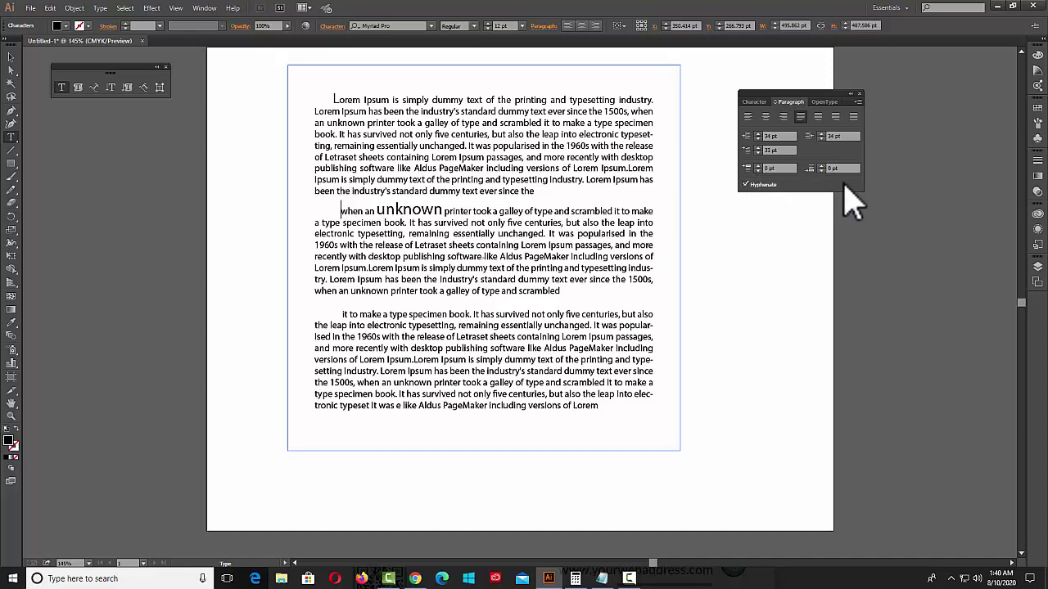
Adjust space before and after the 'when an unknown' paragraph with the Paragraph spinners.
left_click(758, 166)
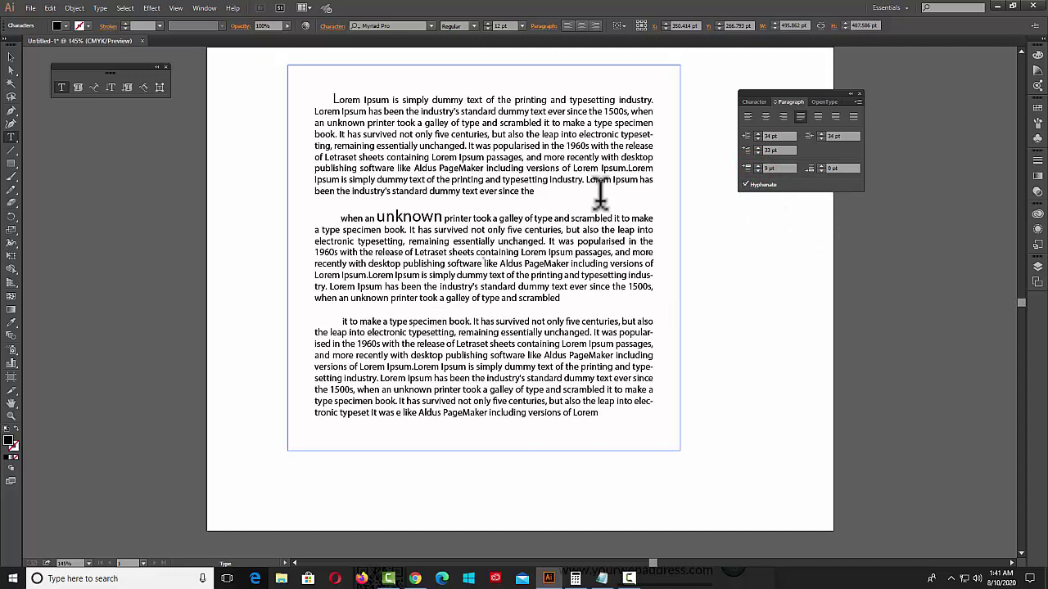
left_click(770, 168)
left_click(820, 165)
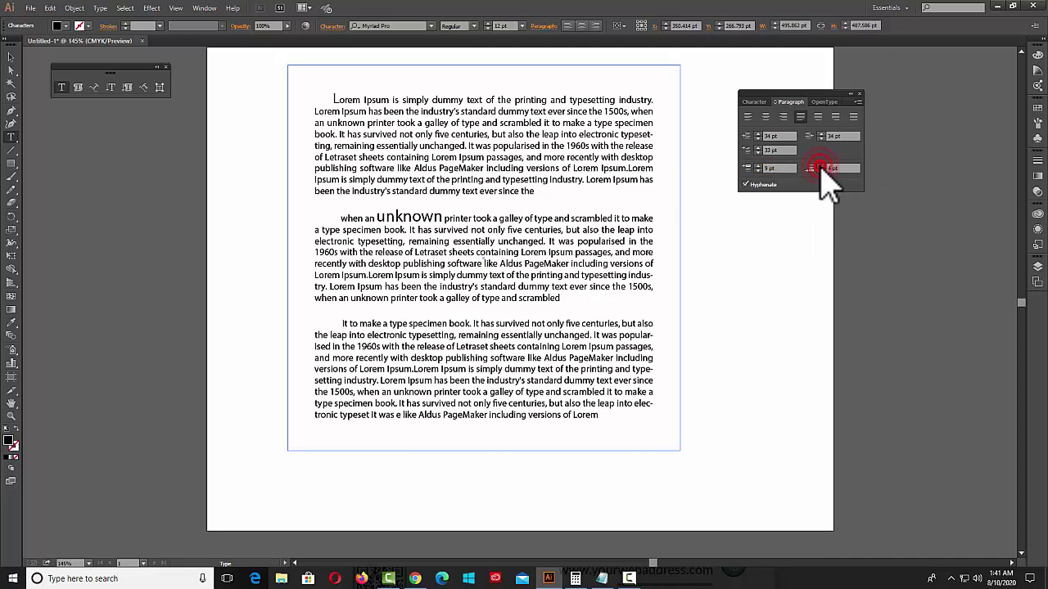
left_click(820, 165)
left_click(820, 166)
left_click(820, 165)
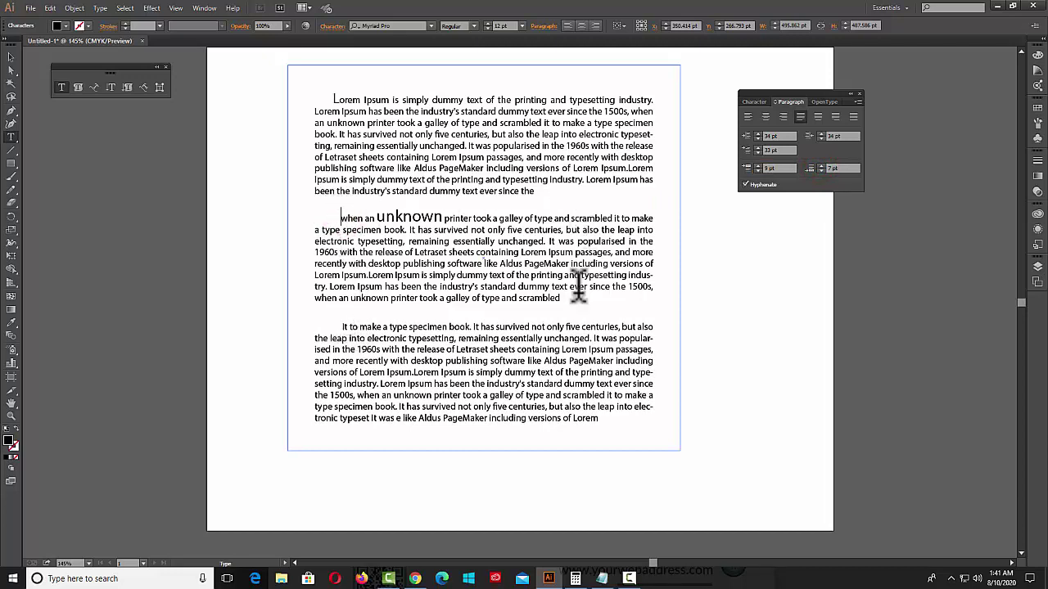
left_click(821, 165)
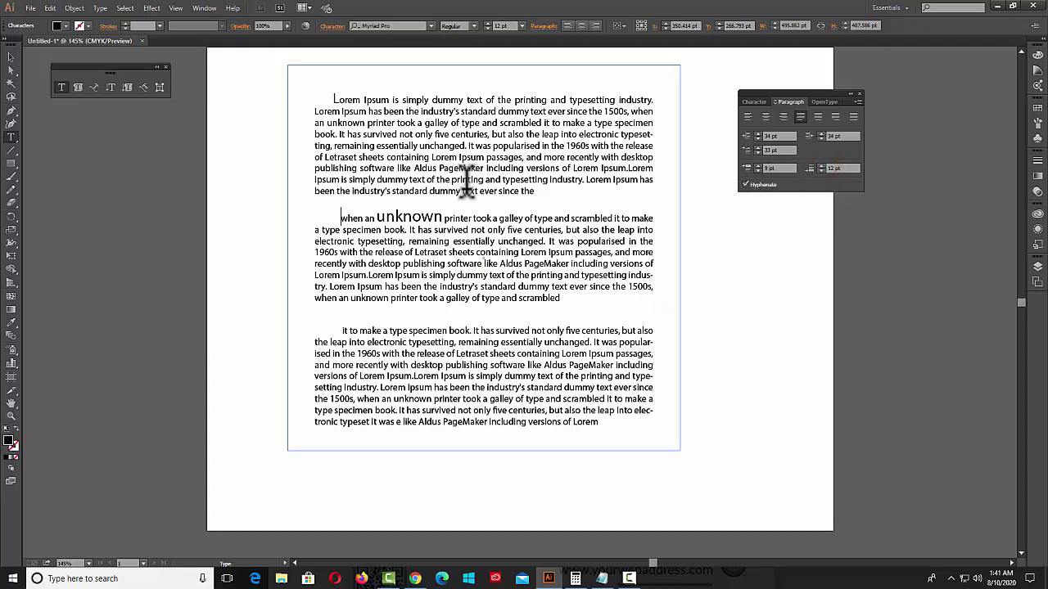
left_click(758, 165)
left_click(758, 165)
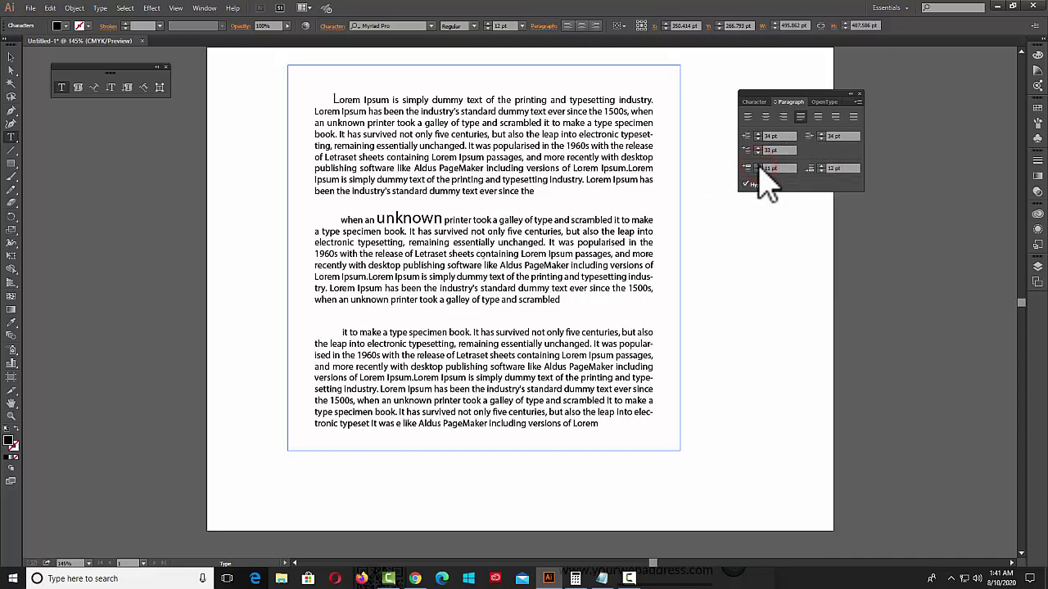
left_click(758, 165)
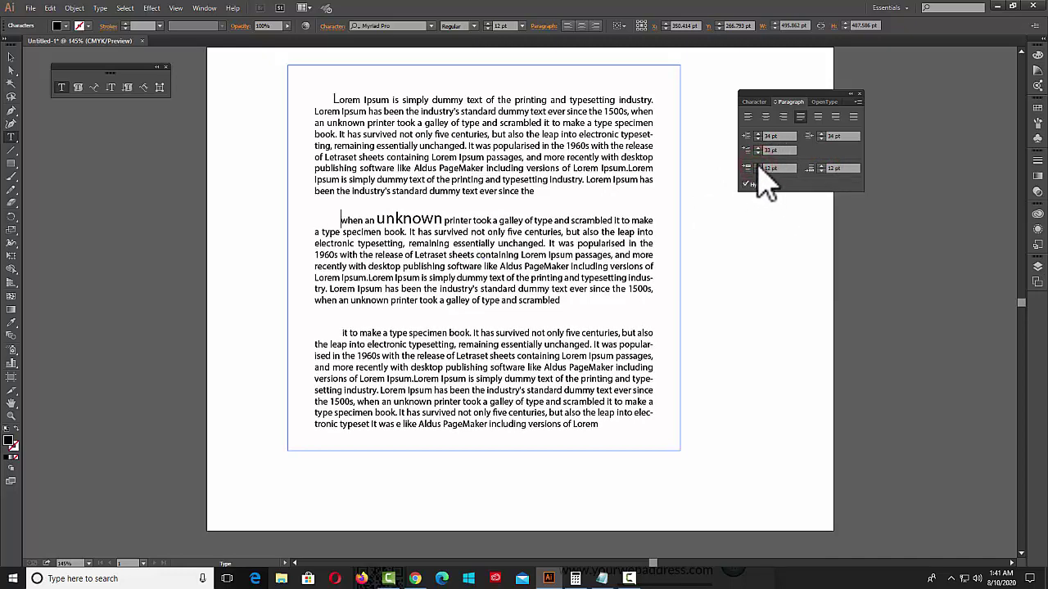
left_click(758, 165)
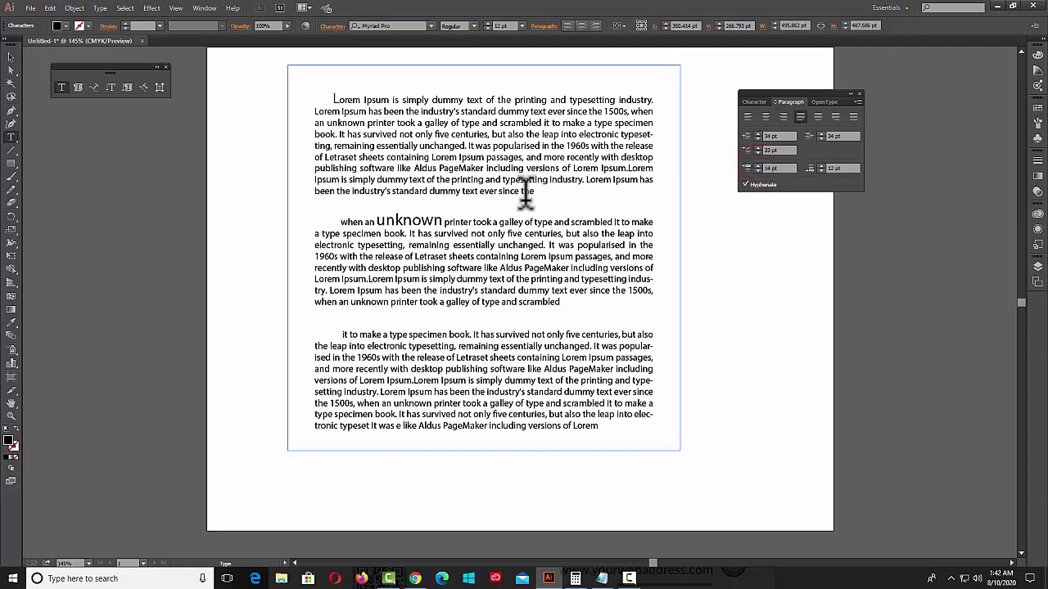
Set the 'when an unknown' paragraph's space after to 14 pt, matching the space before.
left_click(341, 222)
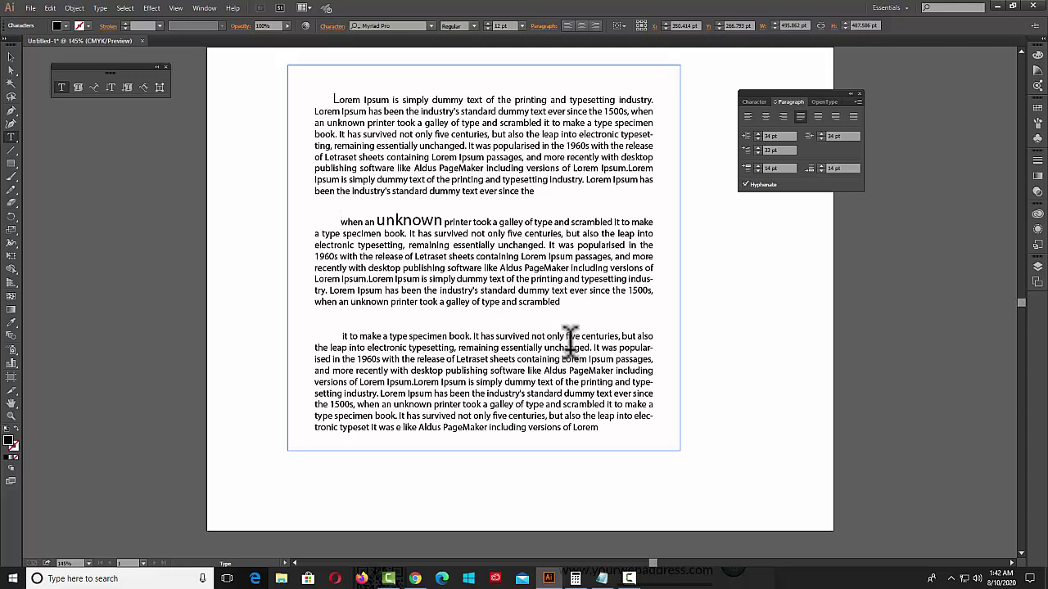
left_click(821, 165)
left_click(821, 165)
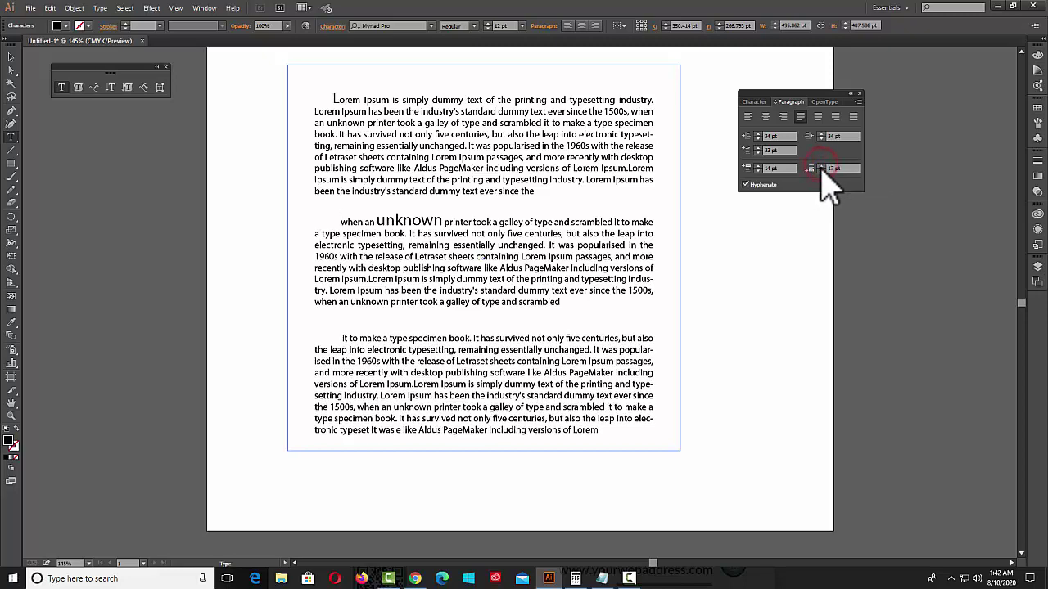
left_click(821, 165)
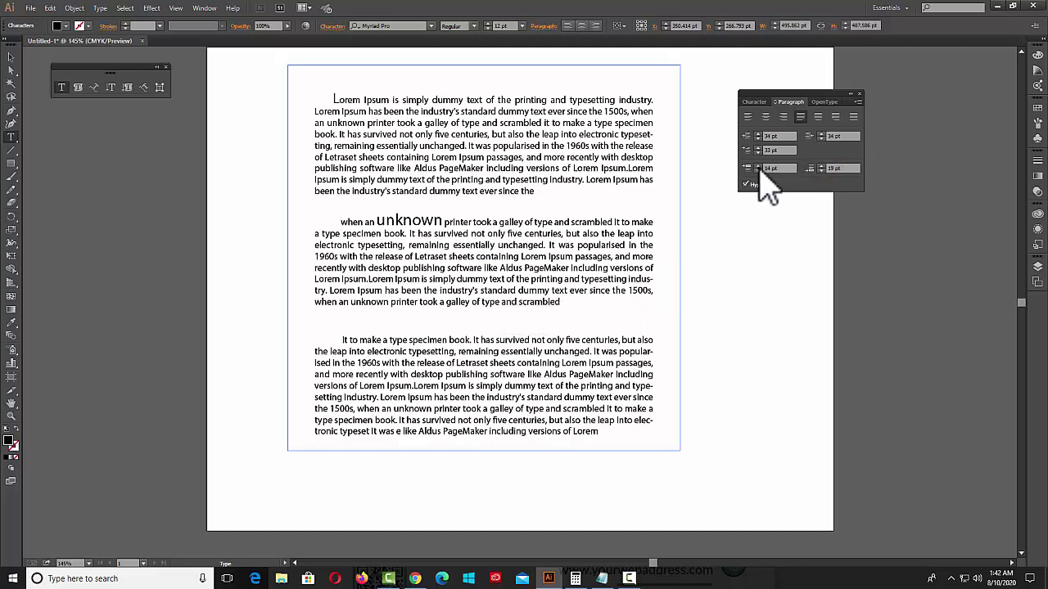
left_click(821, 170)
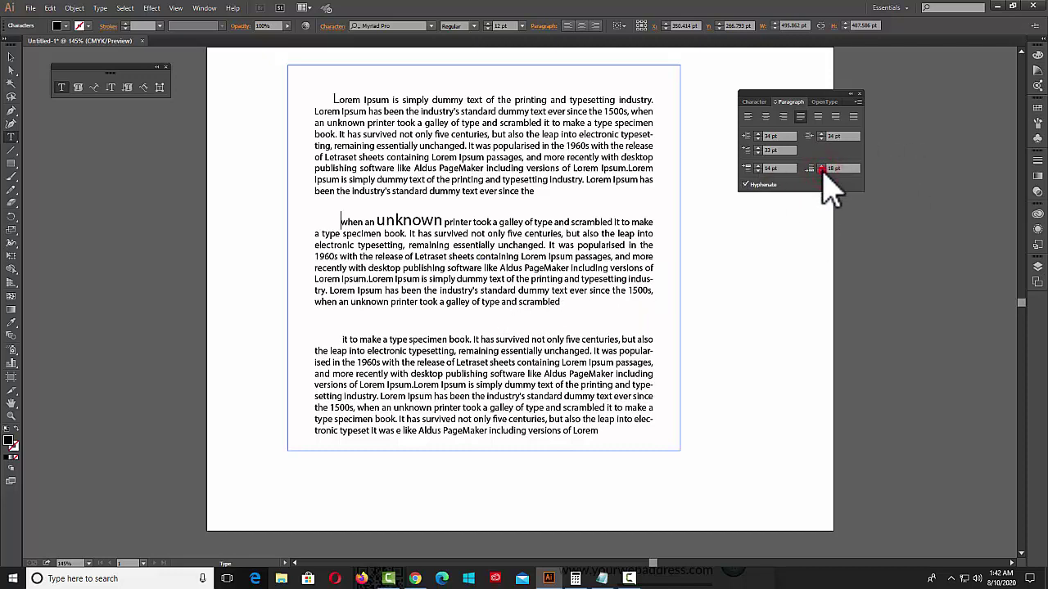
left_click(821, 170)
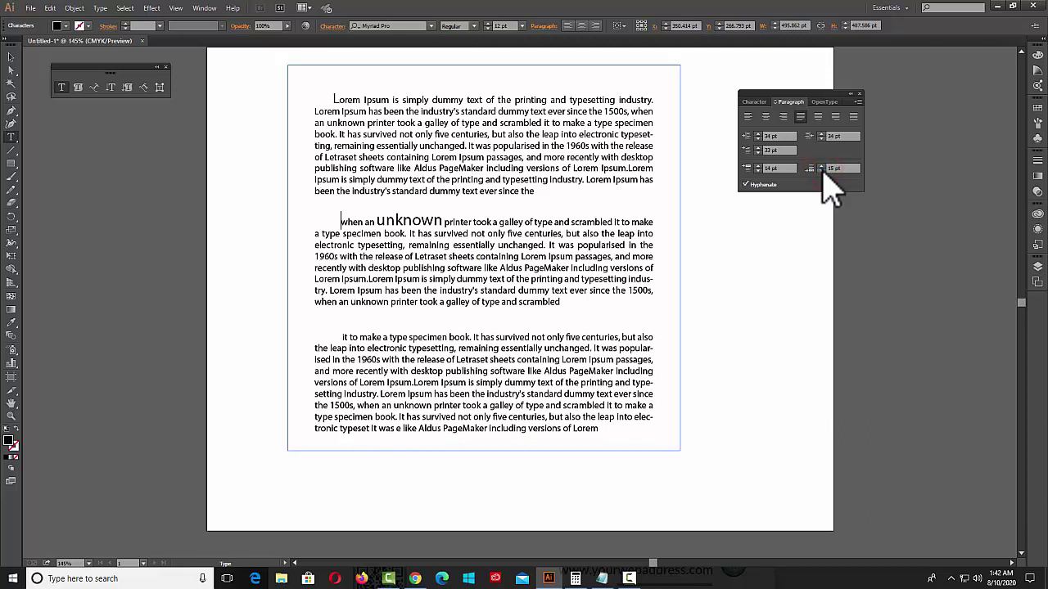
left_click(821, 170)
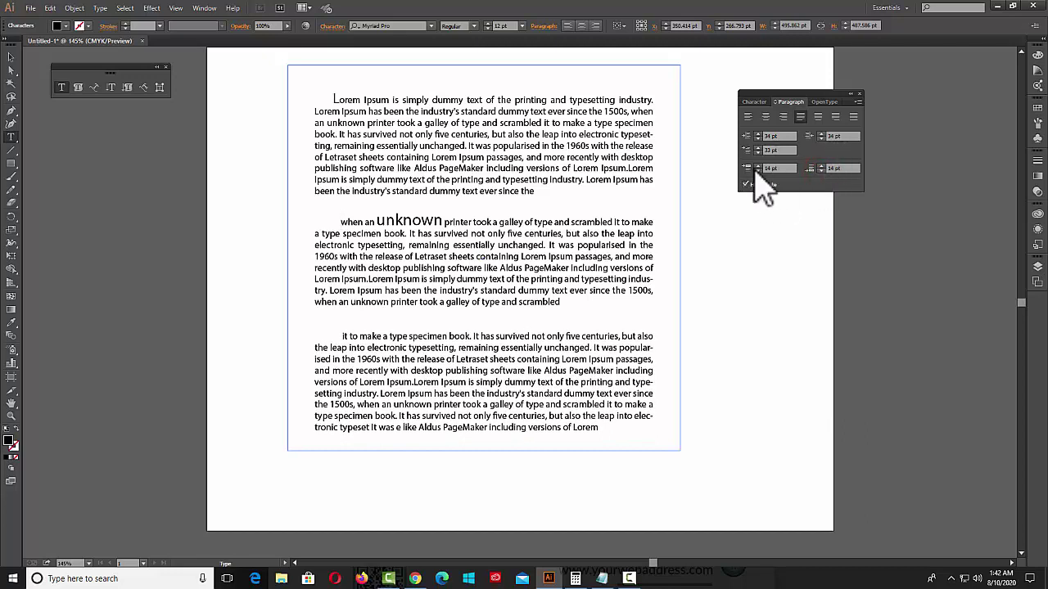
Increase Space After on the opening Lorem Ipsum paragraph, undo one increment, and return the caret there.
left_click(333, 99)
left_click(822, 167)
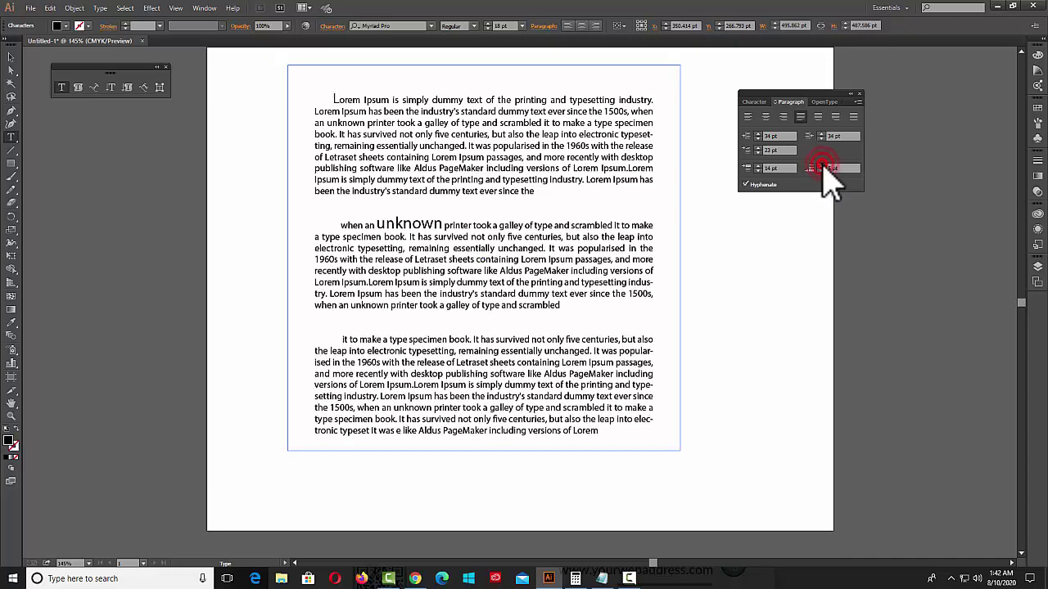
left_click(822, 167)
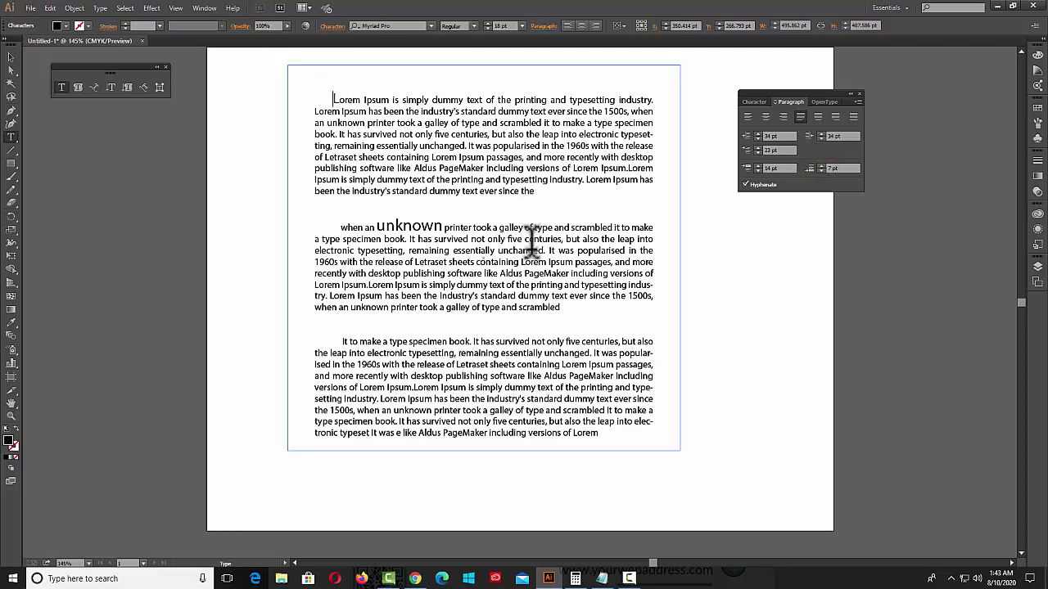
key("ctrl+z")
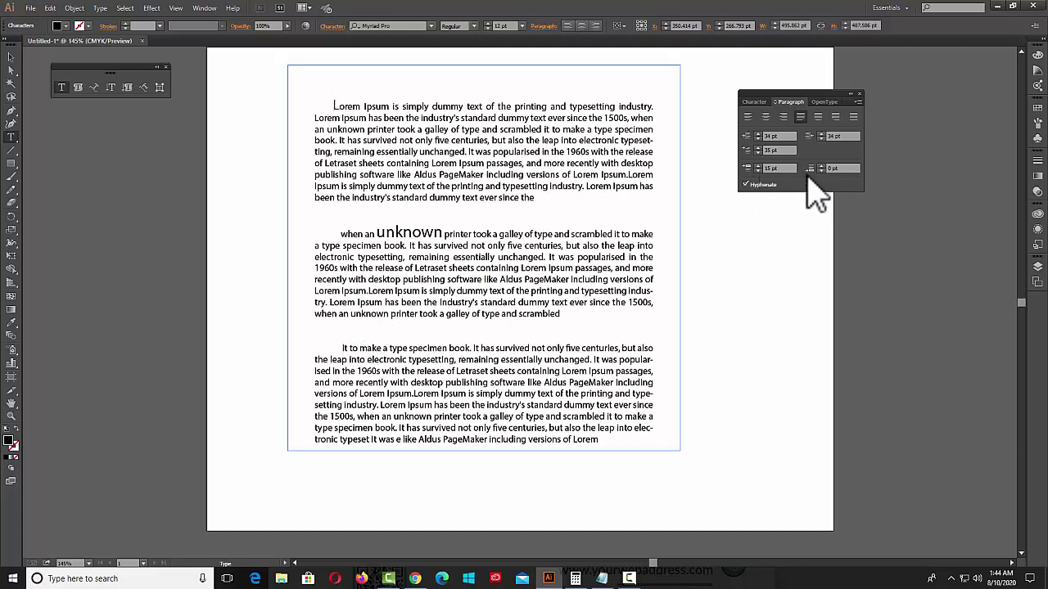
left_click(337, 101)
Create a 'What is Lorem Ipsum?' heading frame above the body text and select it.
key("Escape")
left_click(63, 87)
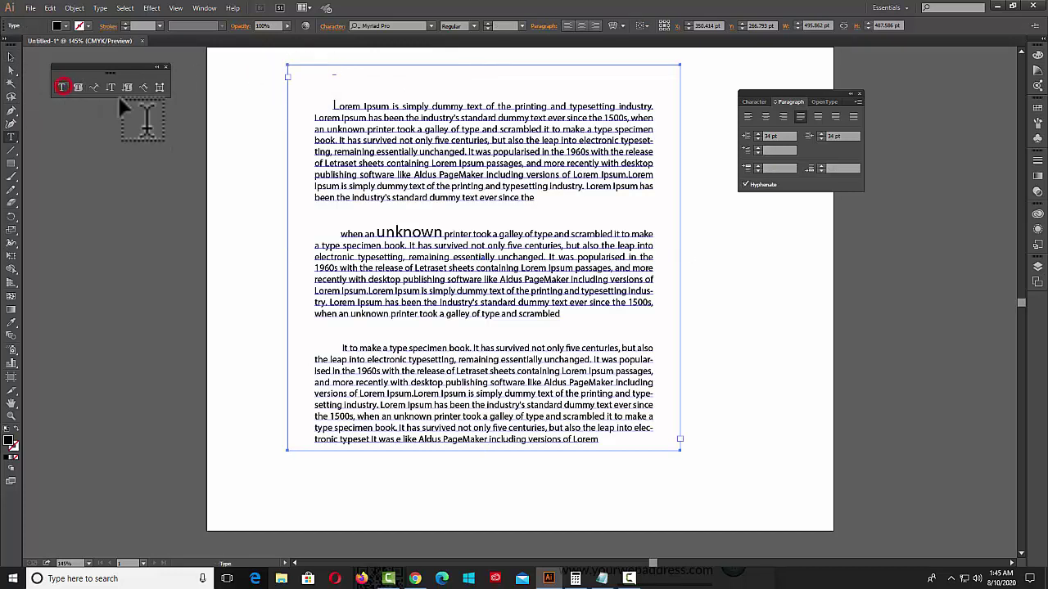
mouse_move(313, 75)
left_mouse_down()
mouse_move(379, 97)
mouse_move(650, 96)
left_mouse_up()
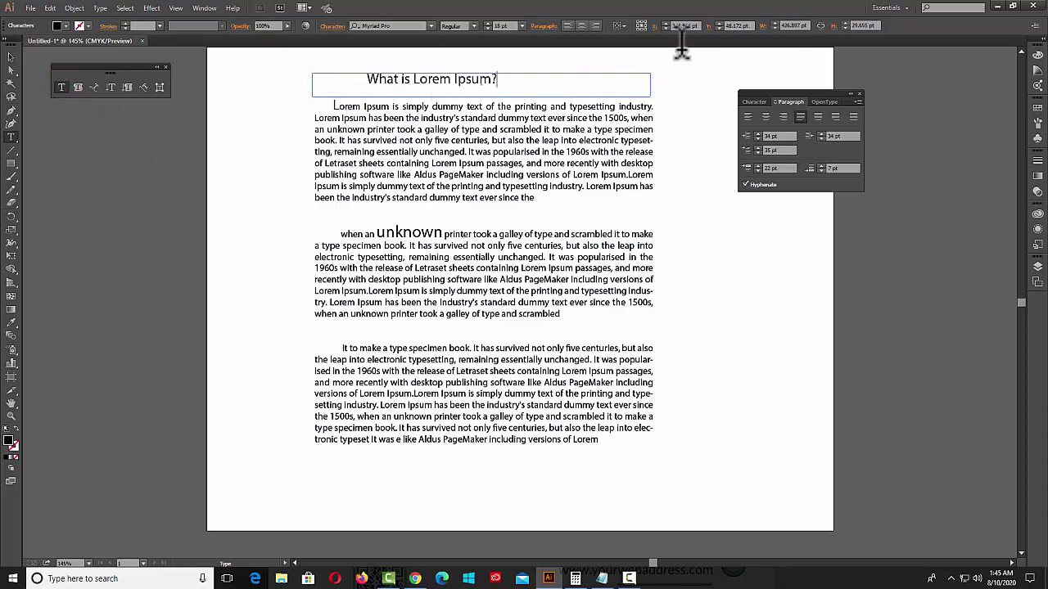
left_click(12, 56)
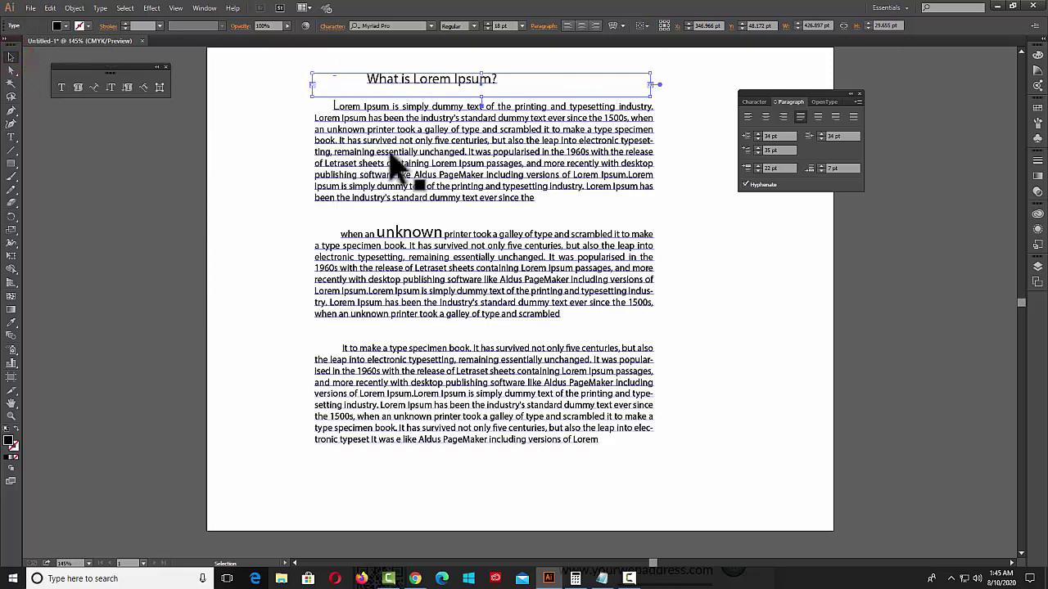
left_click(291, 117)
left_click(285, 141)
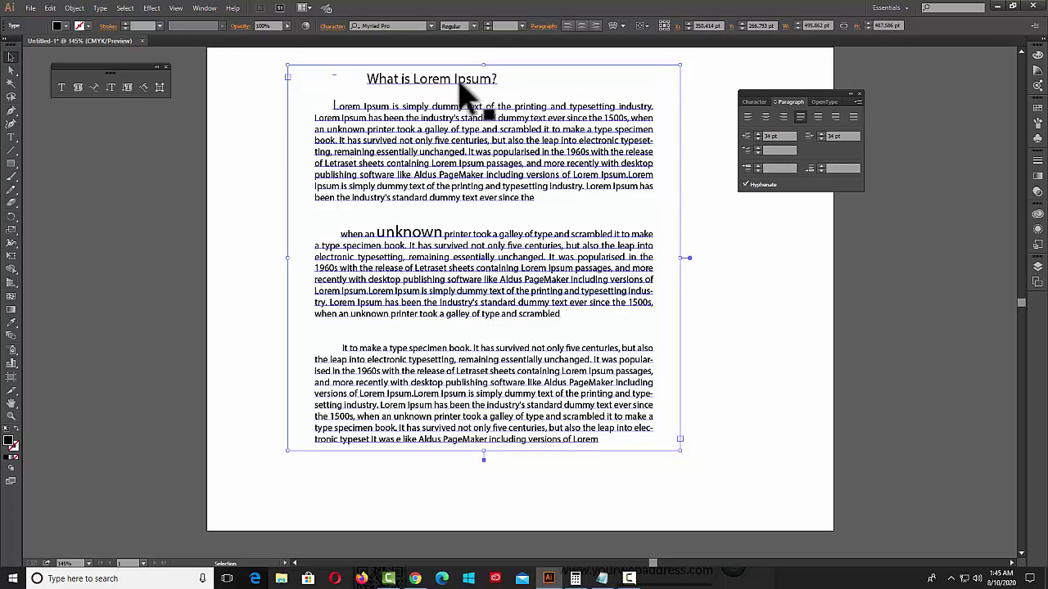
left_click(481, 80)
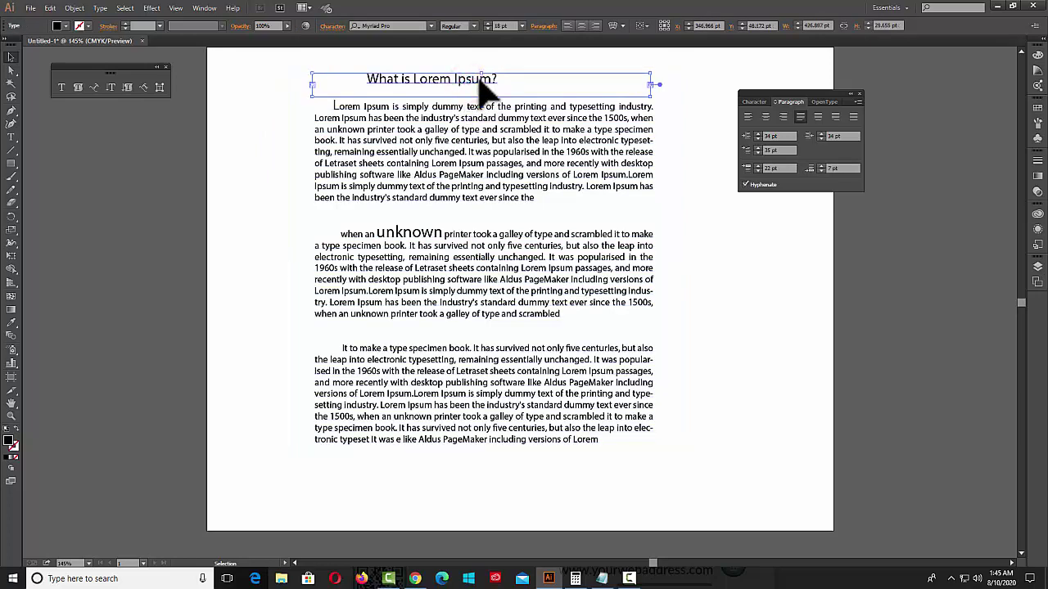
Centre-align the 'What is Lorem Ipsum?' heading text.
left_click(581, 25)
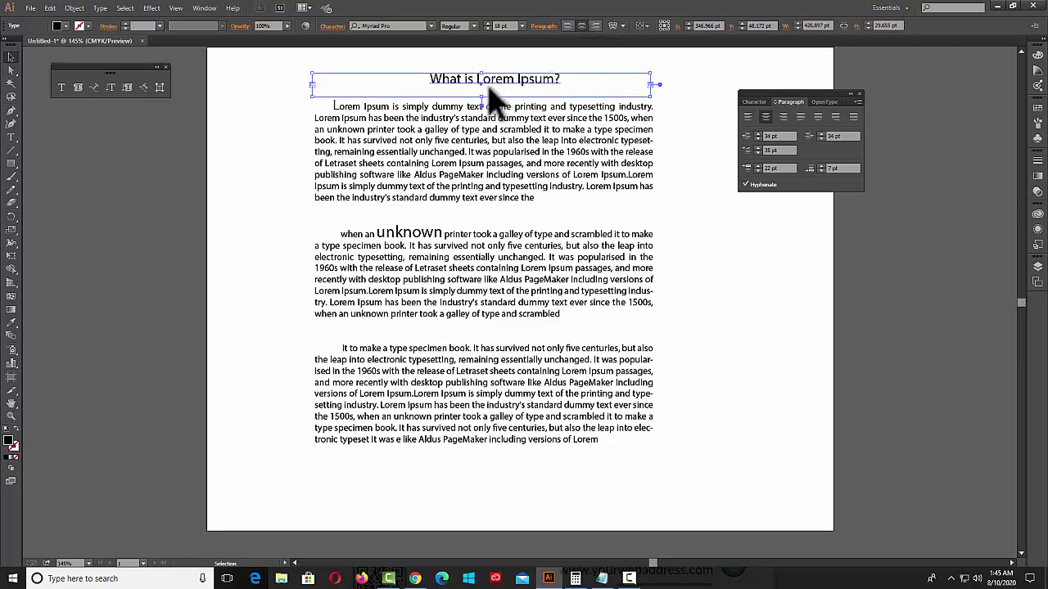
left_click(288, 66)
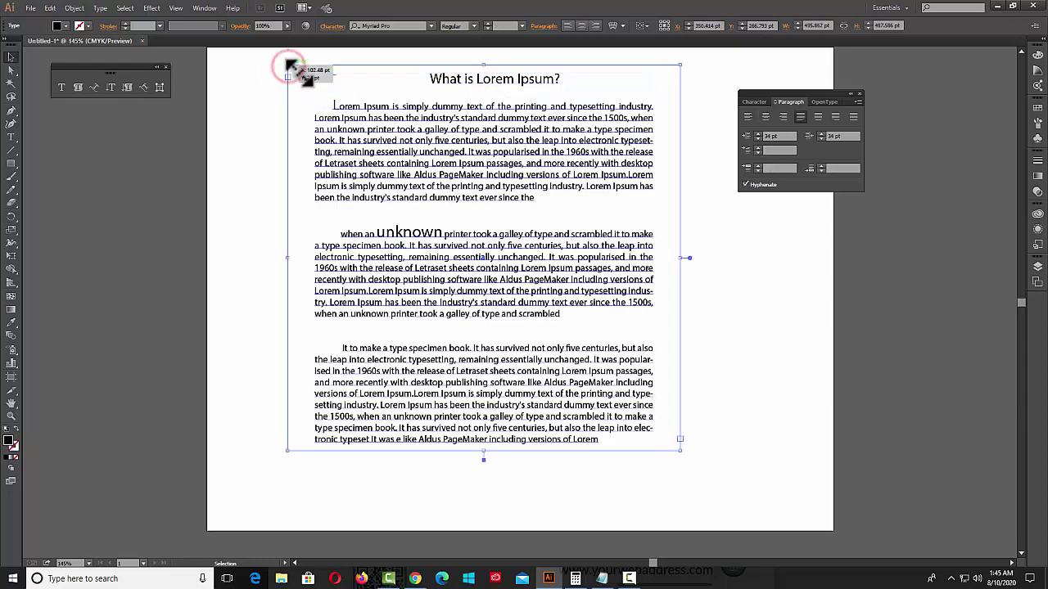
left_click(431, 82)
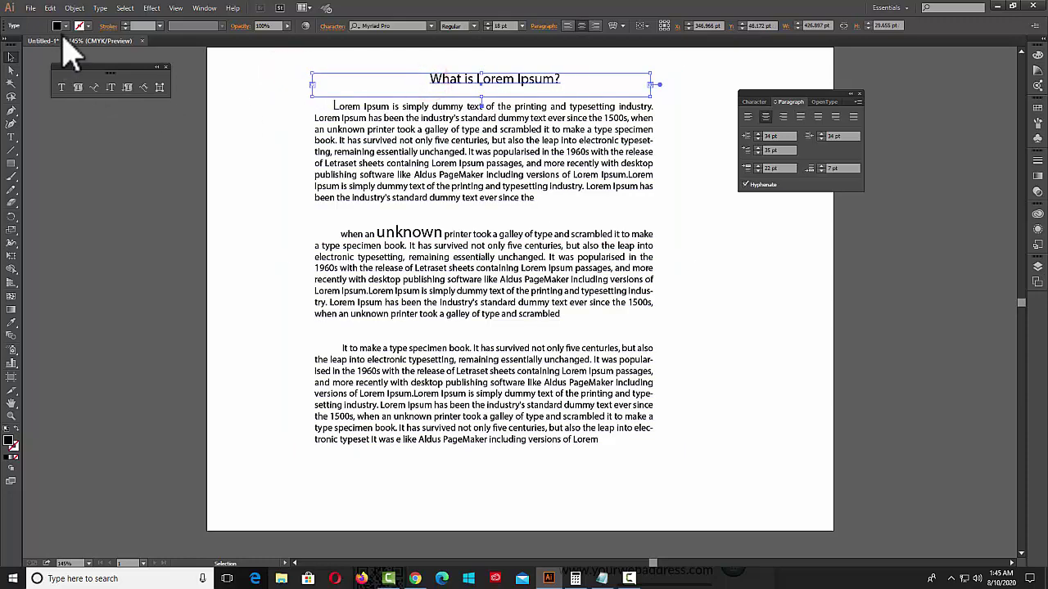
left_click(100, 7)
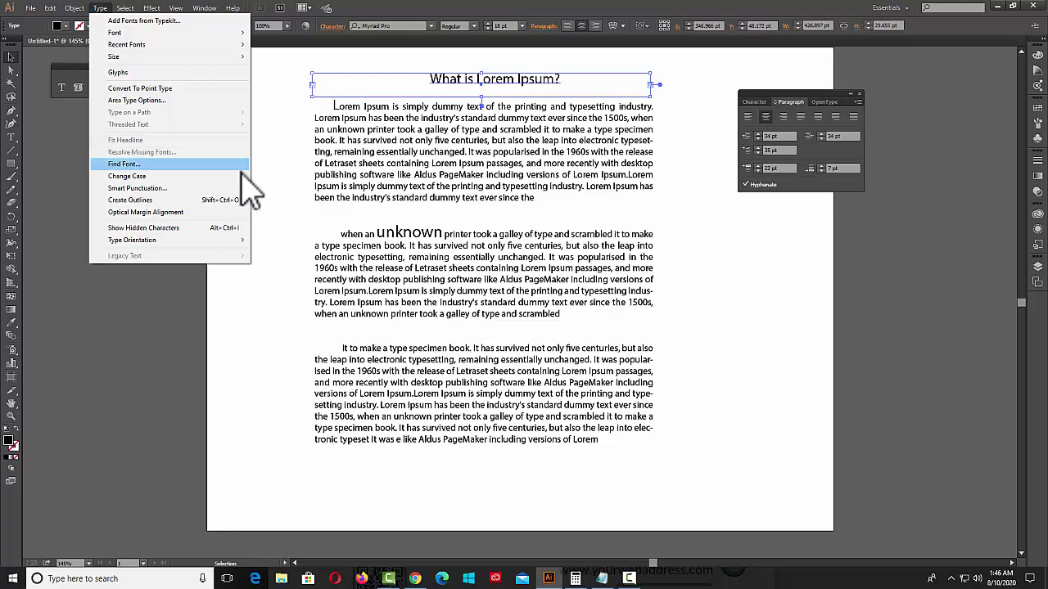
left_click(137, 298)
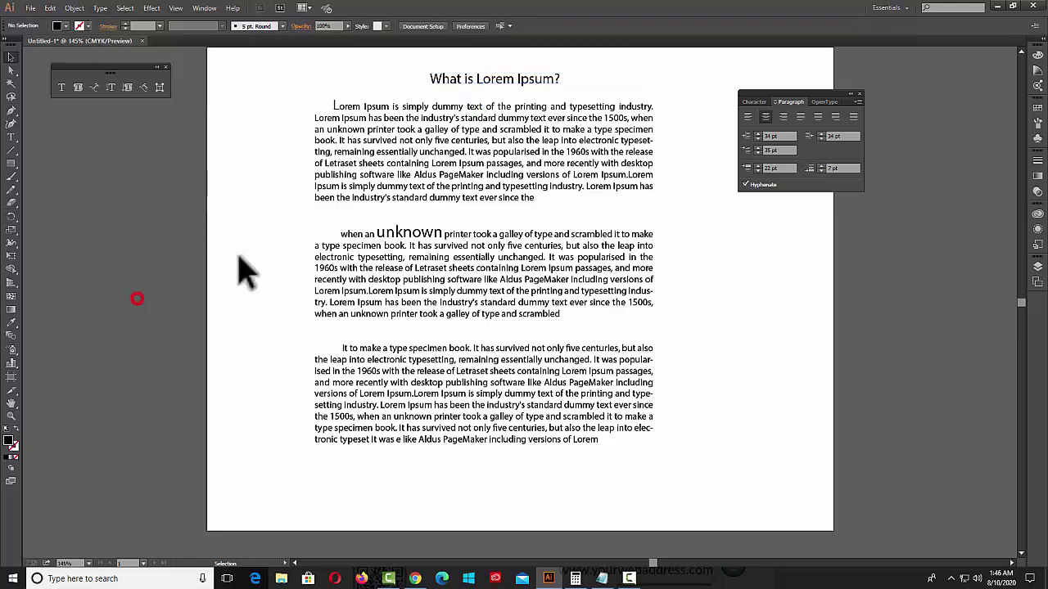
Stretch the heading frame left and right to match the body text block's width.
left_click(318, 92)
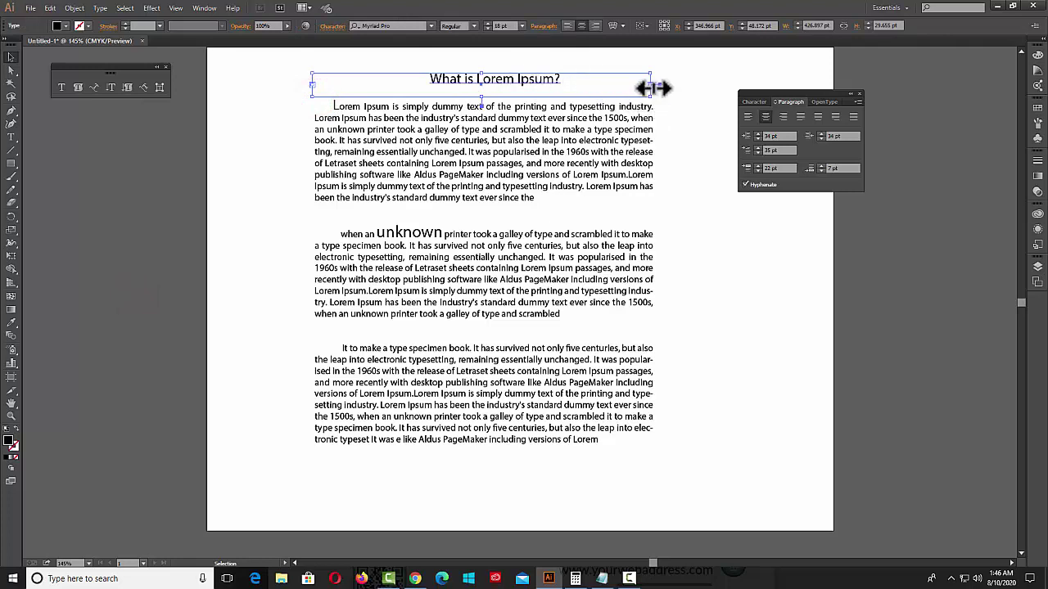
left_click_drag(649, 85, 686, 95)
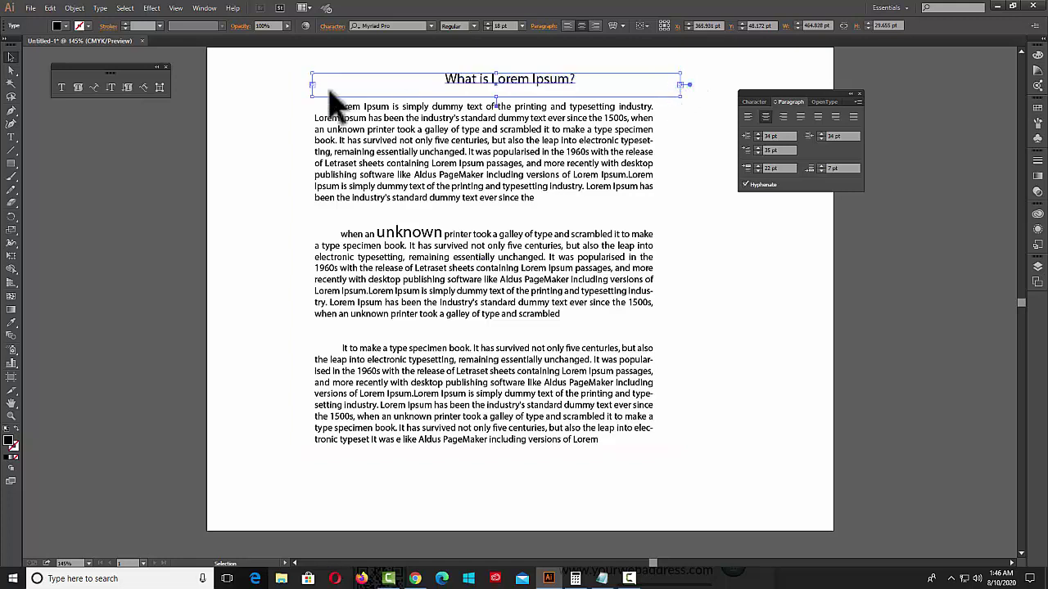
left_click_drag(312, 78, 288, 87)
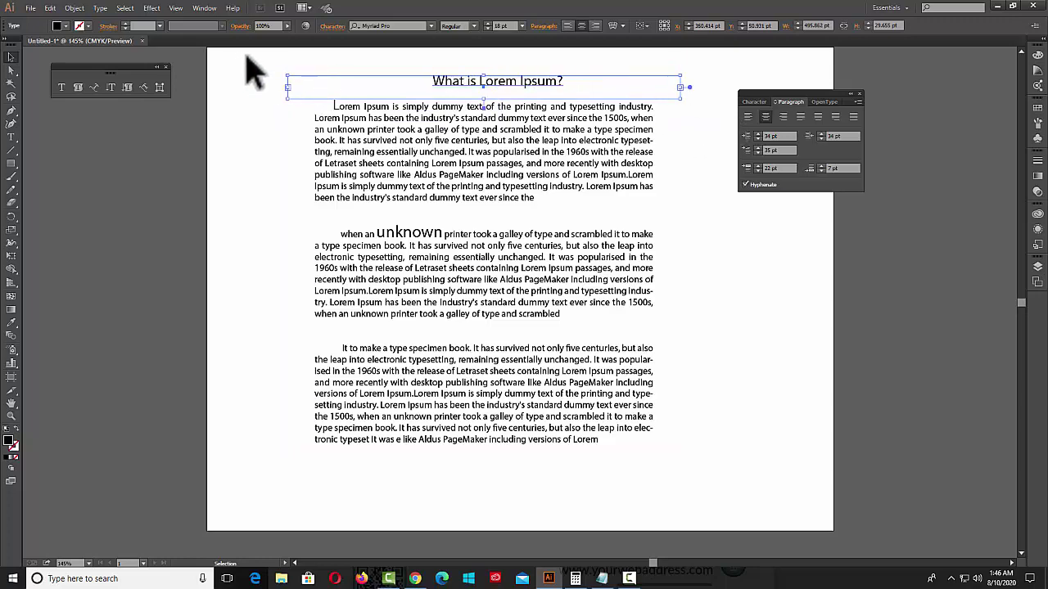
left_click_drag(247, 58, 646, 401)
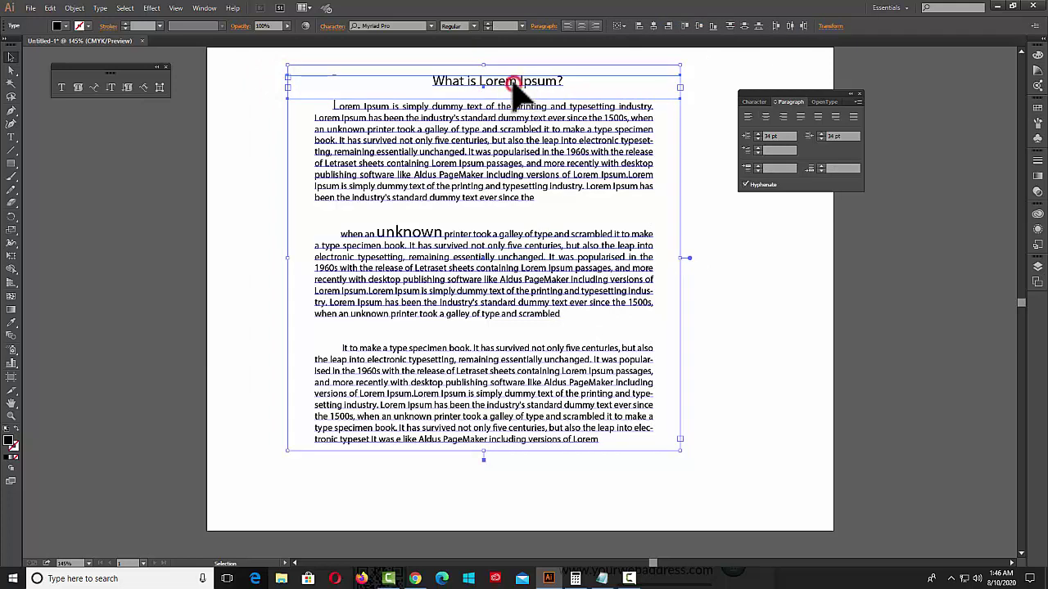
Apply Fit Headline so 'What is Lorem Ipsum?' spreads across its frame, then deselect.
double_click(513, 83)
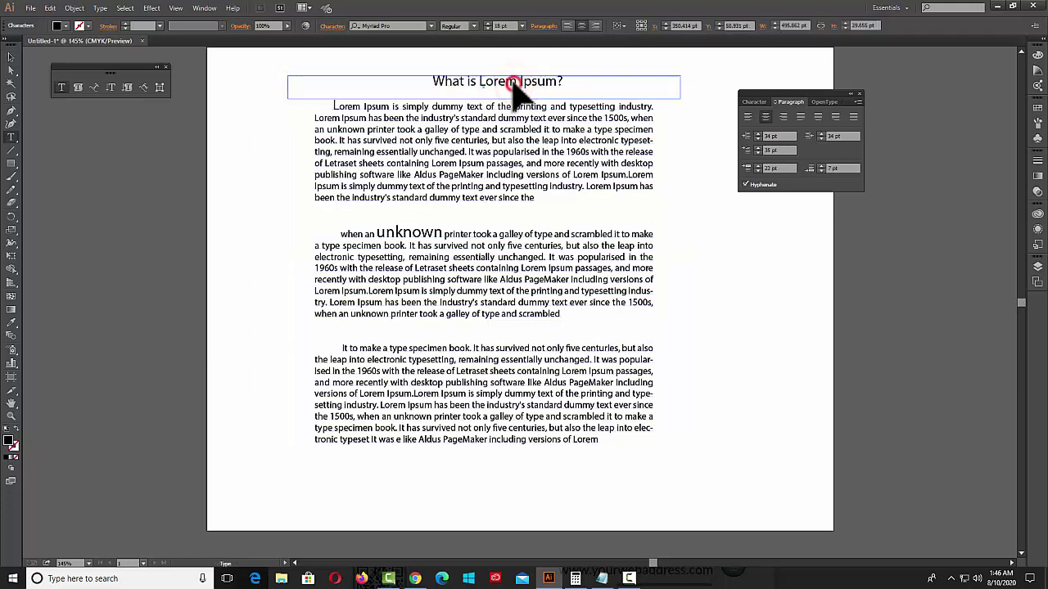
left_click(99, 7)
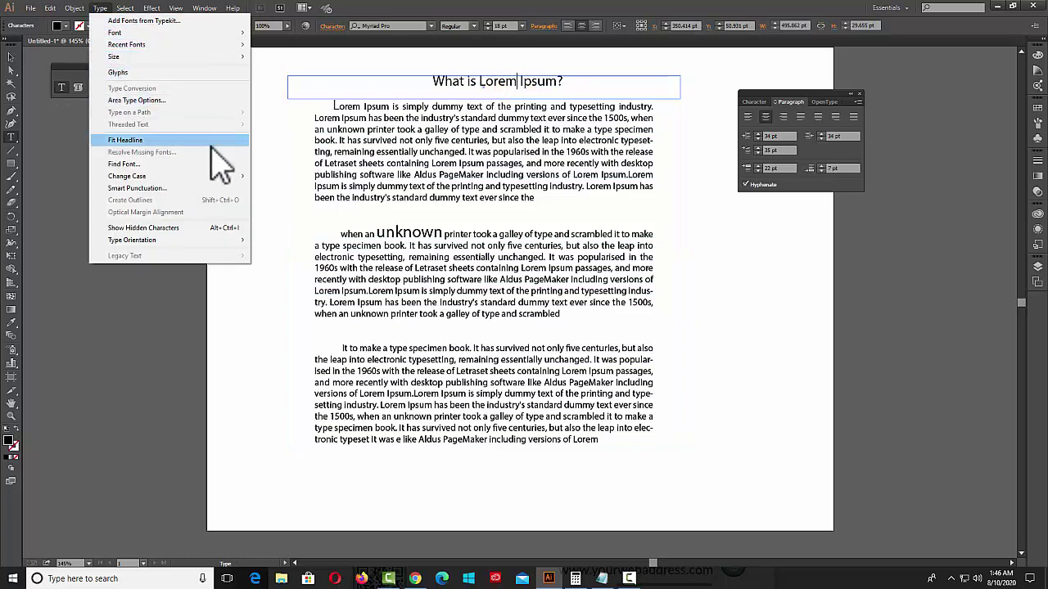
left_click(145, 160)
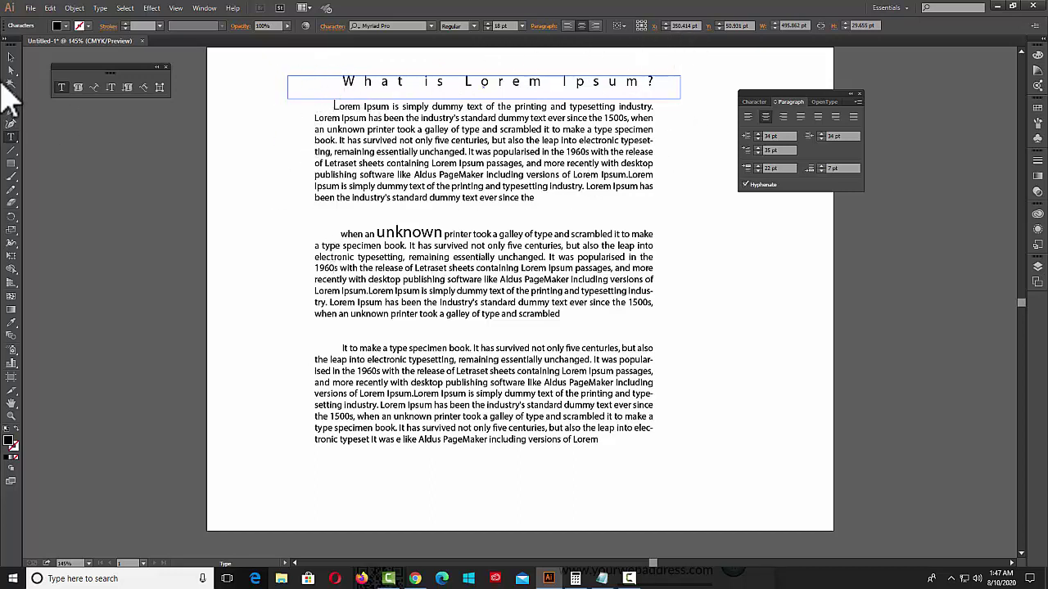
left_click(11, 57)
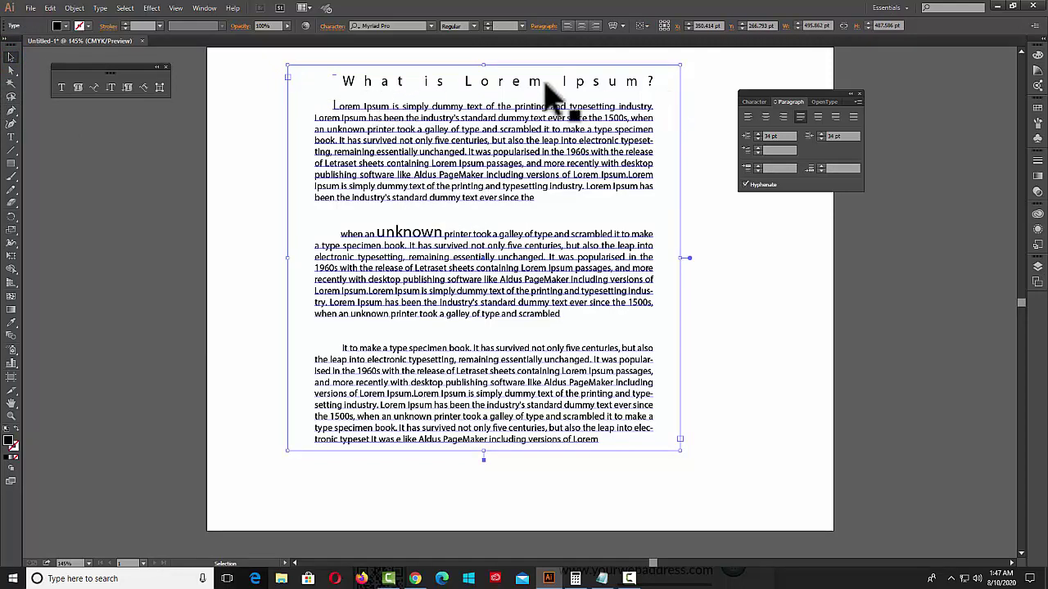
left_click(173, 410)
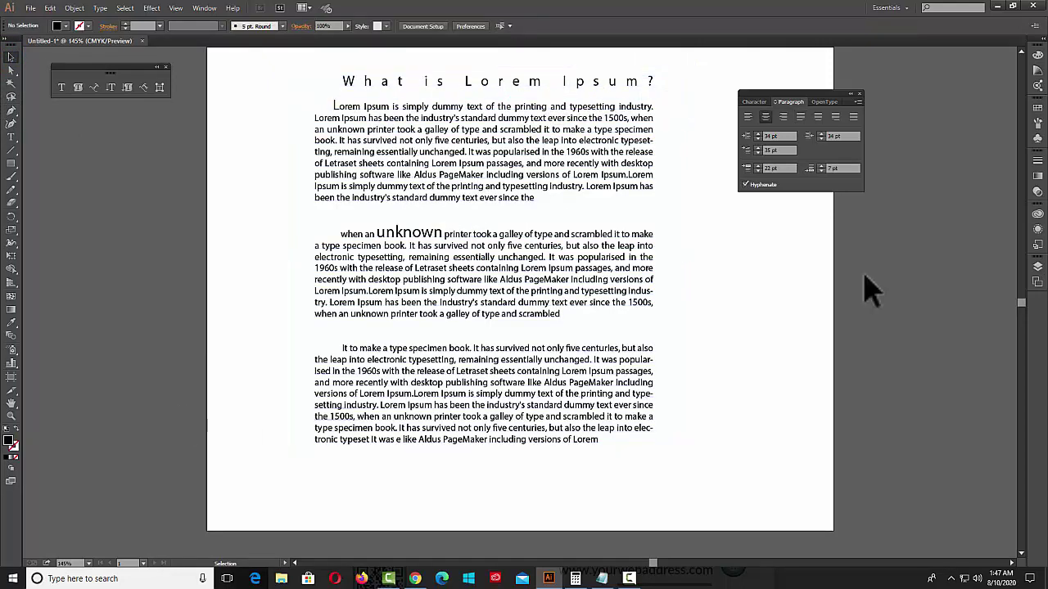
Toggle the Character panel's options off and back on to show the full option set.
left_click(754, 102)
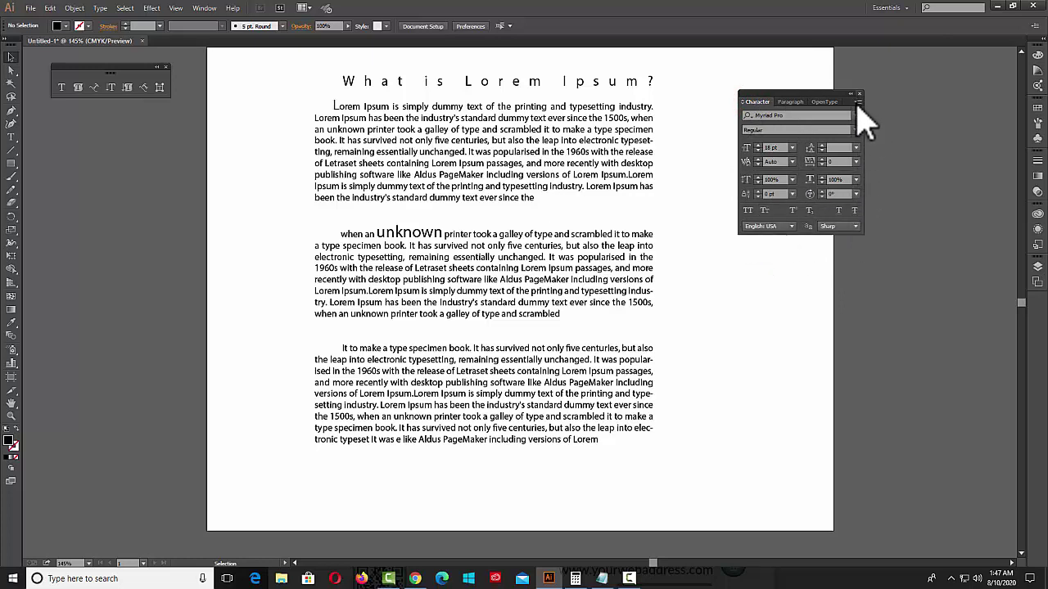
left_click(857, 101)
left_click(896, 105)
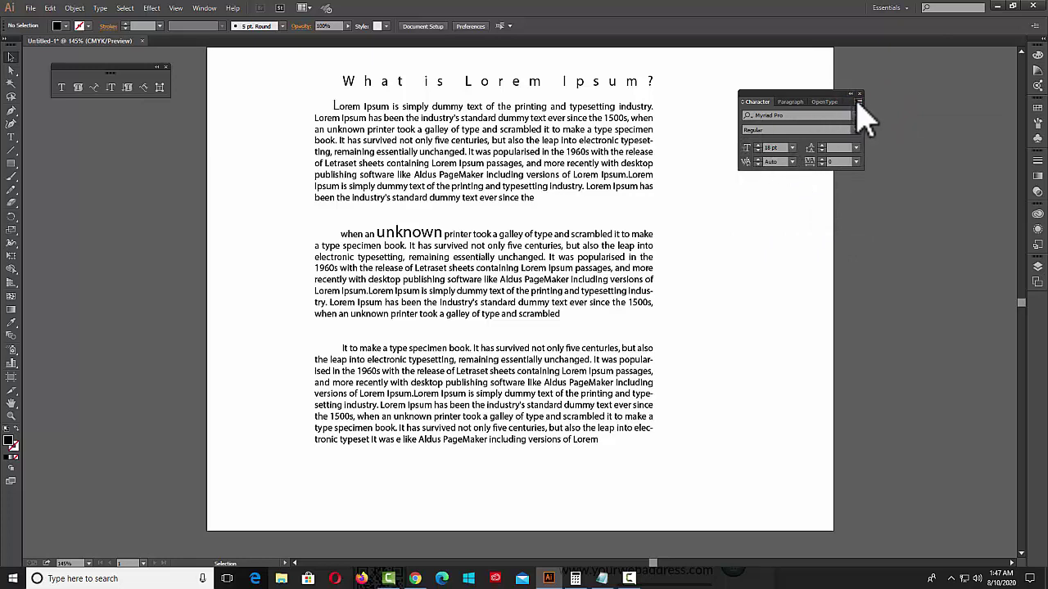
left_click(858, 102)
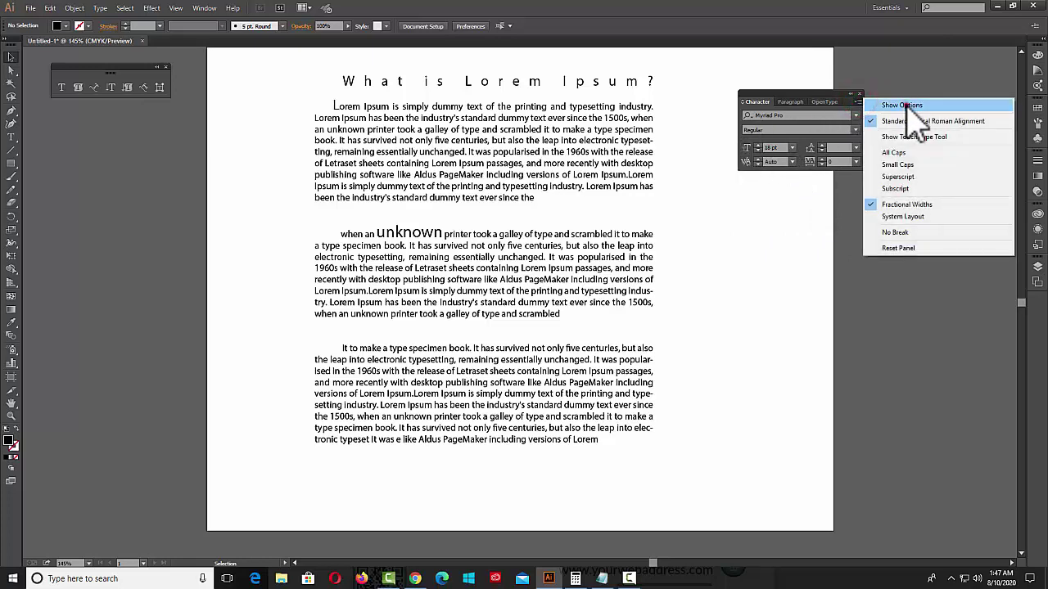
left_click(900, 105)
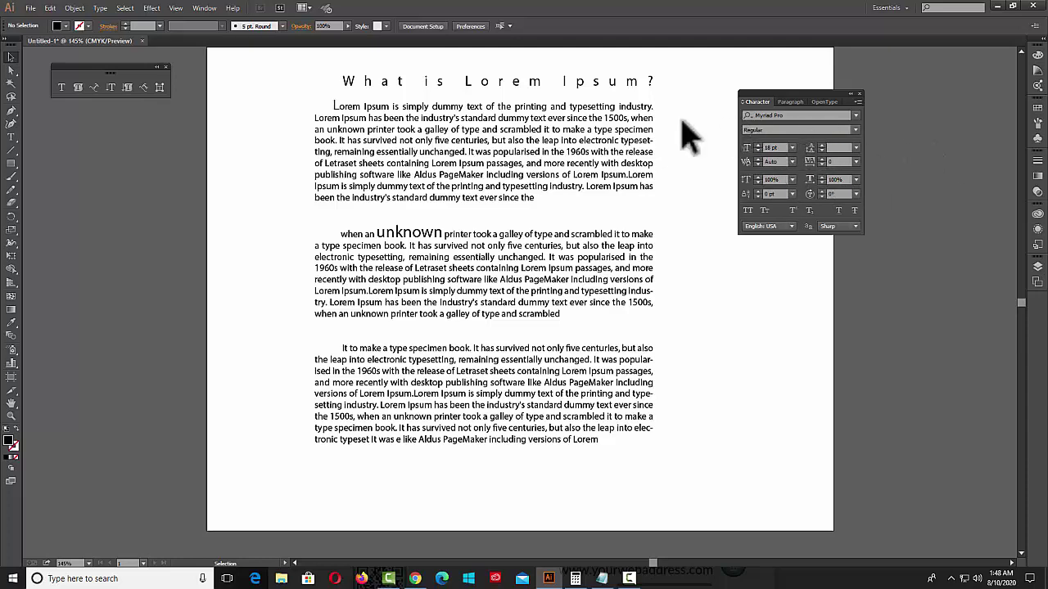
Try Myanmar Text, Nexa-Bold and Myriad Roman on all text, ending with Mongolian Baiti.
left_click(426, 108)
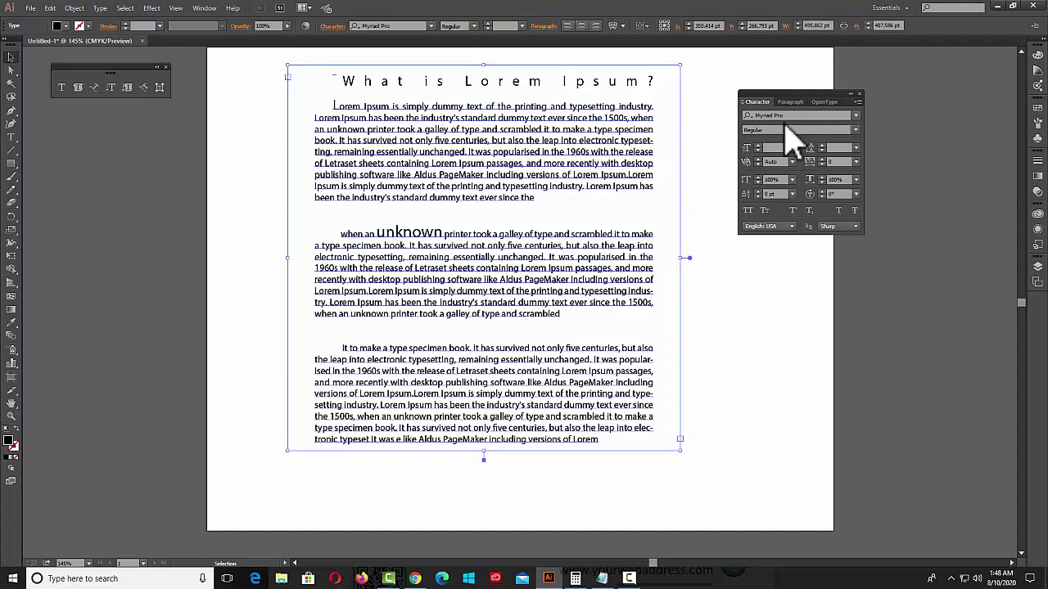
left_click(857, 117)
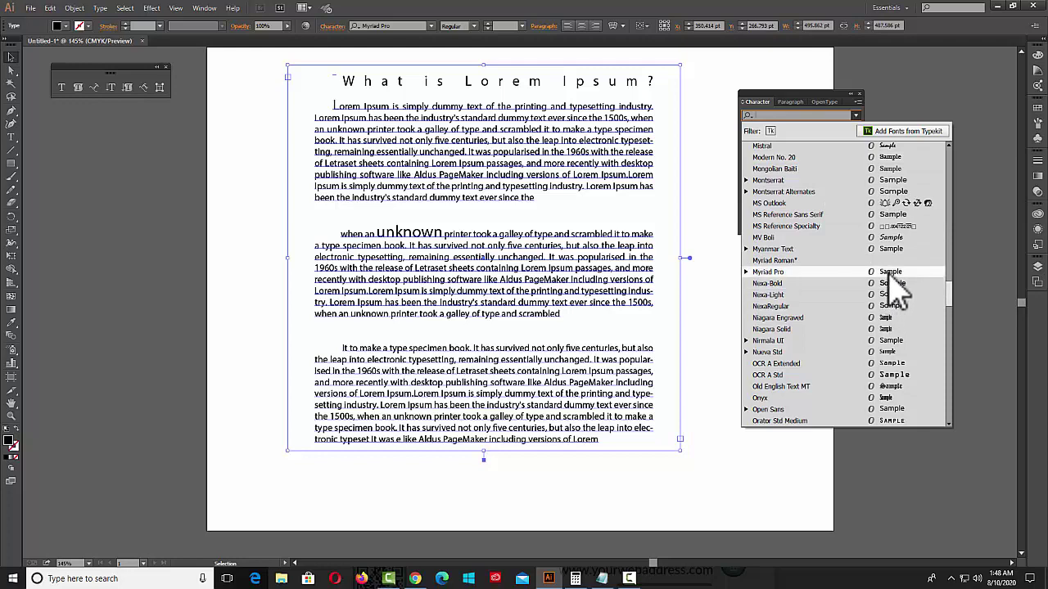
left_click(894, 249)
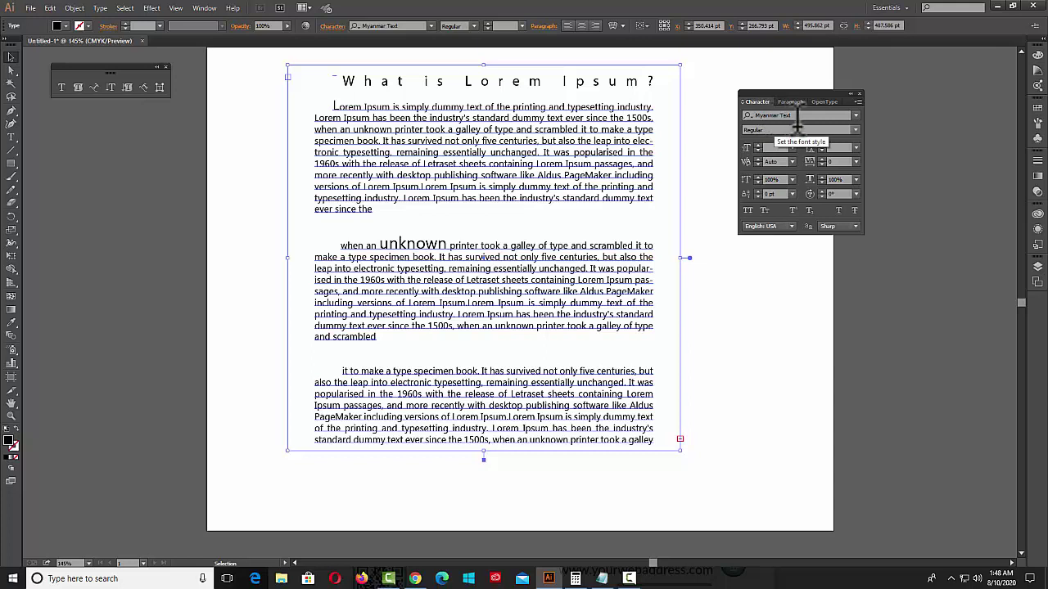
left_click(855, 115)
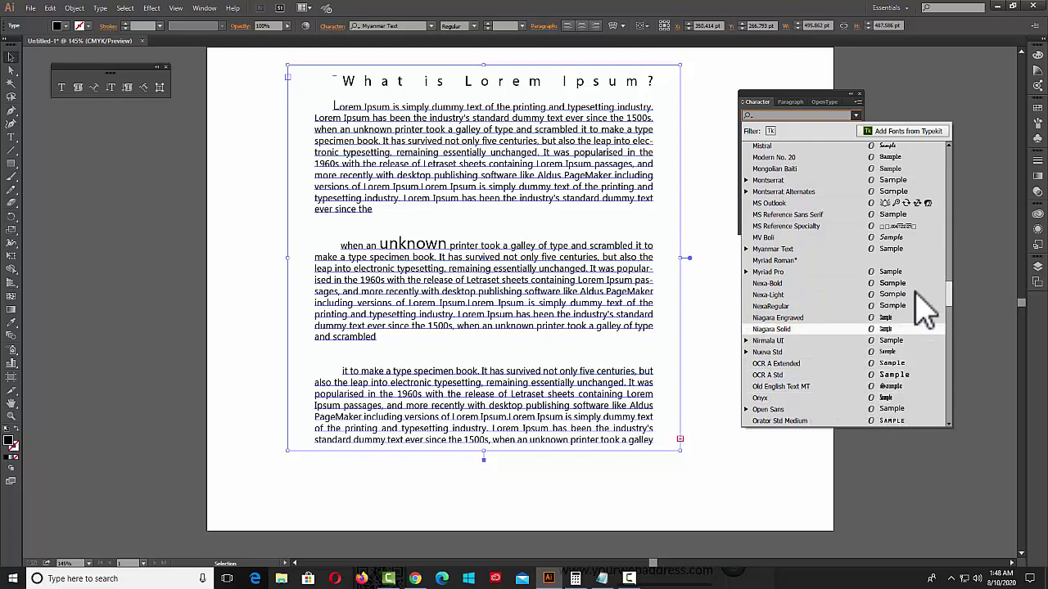
left_click(804, 284)
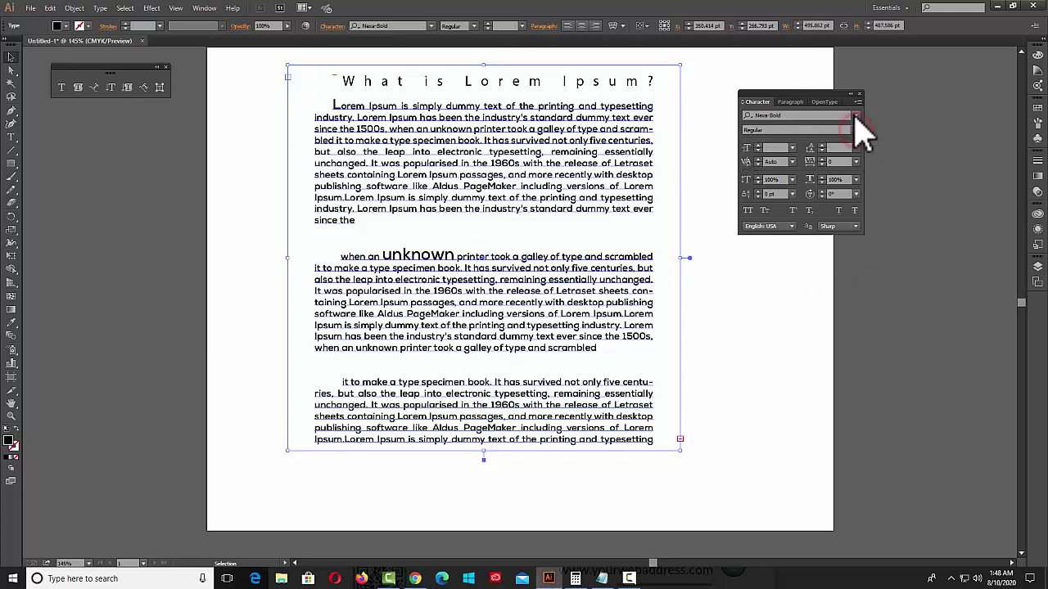
left_click(855, 116)
left_click(765, 259)
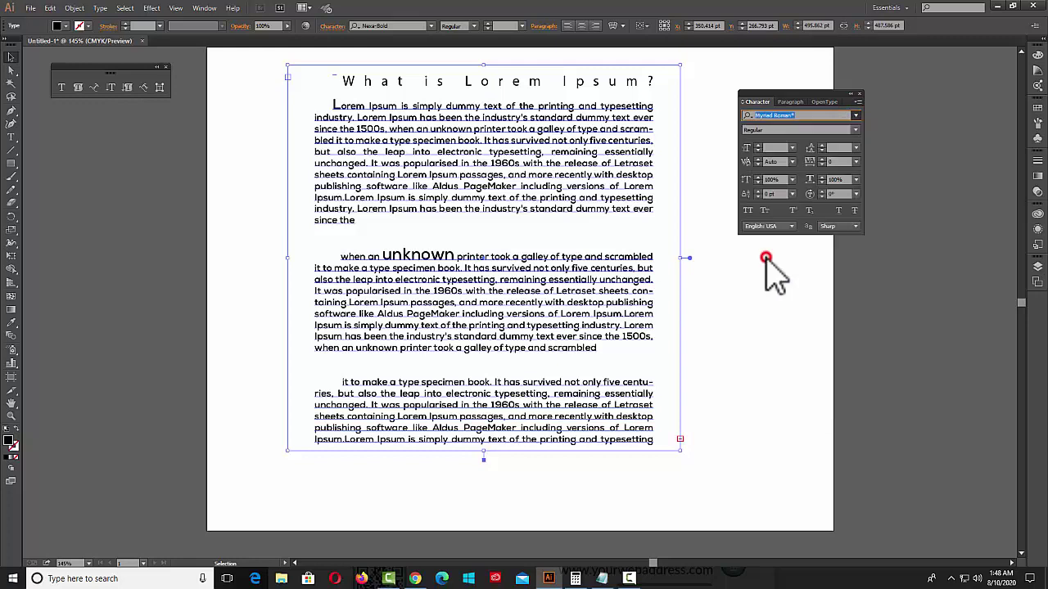
left_click(855, 116)
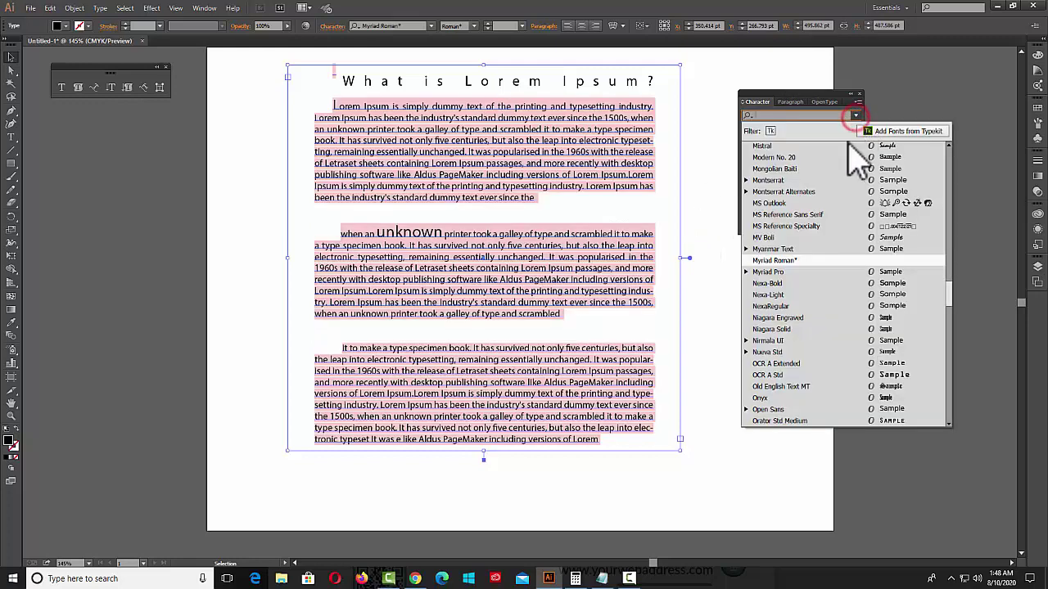
left_click(786, 182)
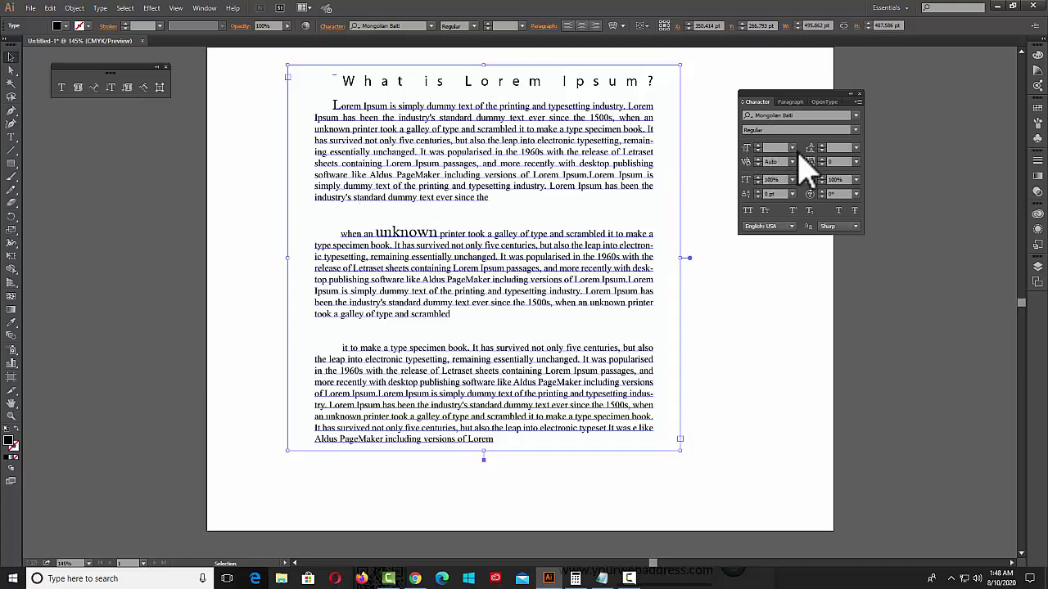
Test the body text at 18 pt, then settle on 11 pt.
left_click(791, 149)
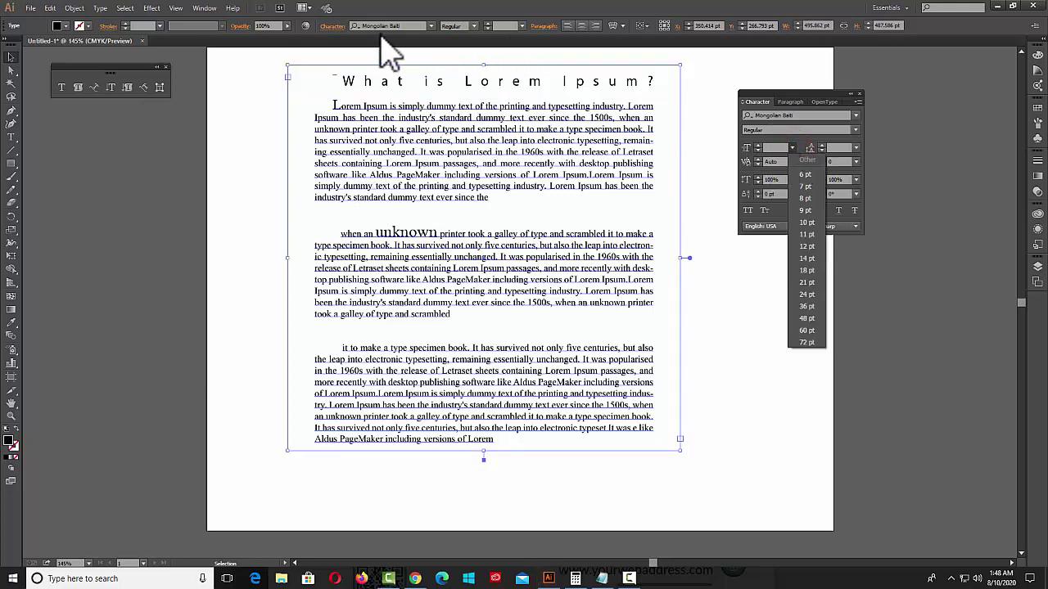
left_click(99, 8)
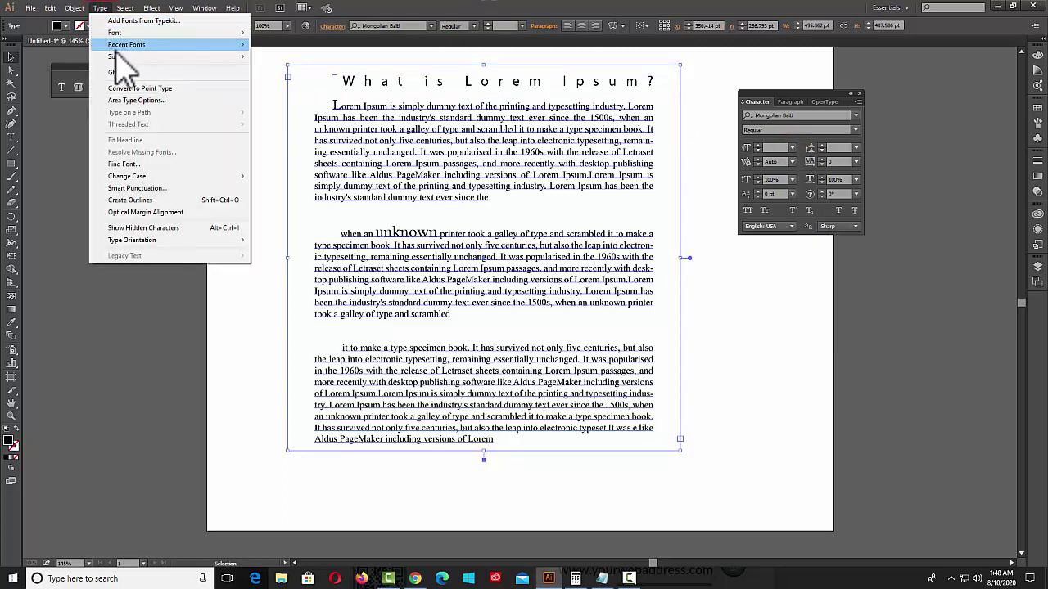
left_click(606, 24)
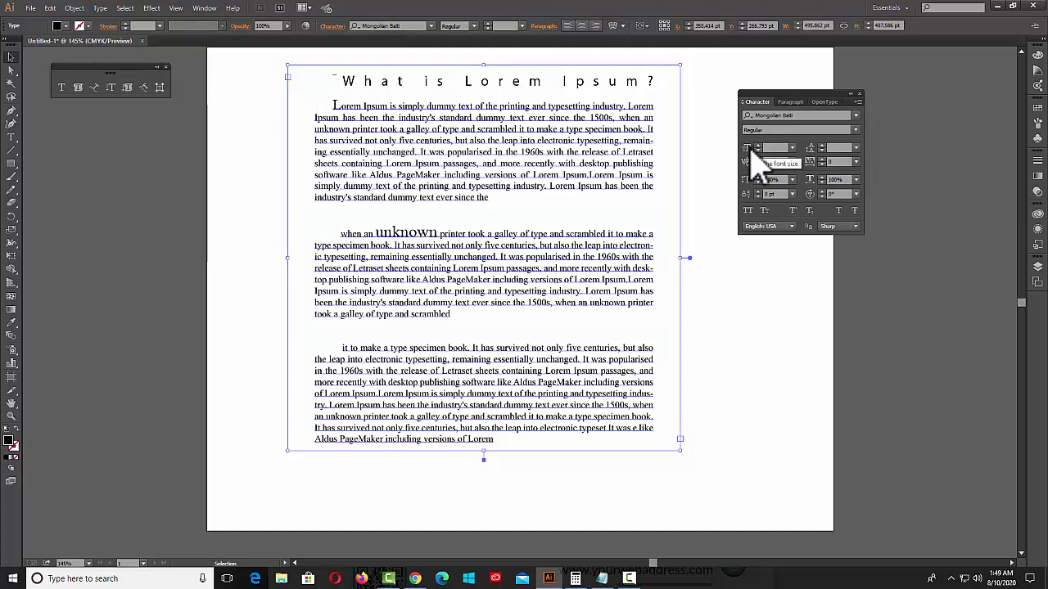
left_click(791, 147)
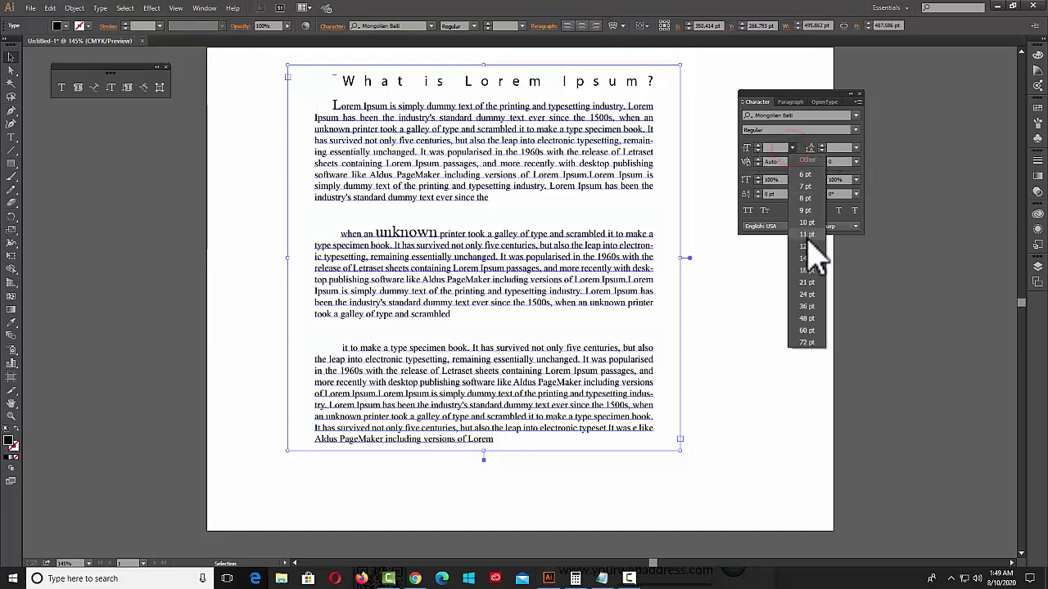
left_click(807, 283)
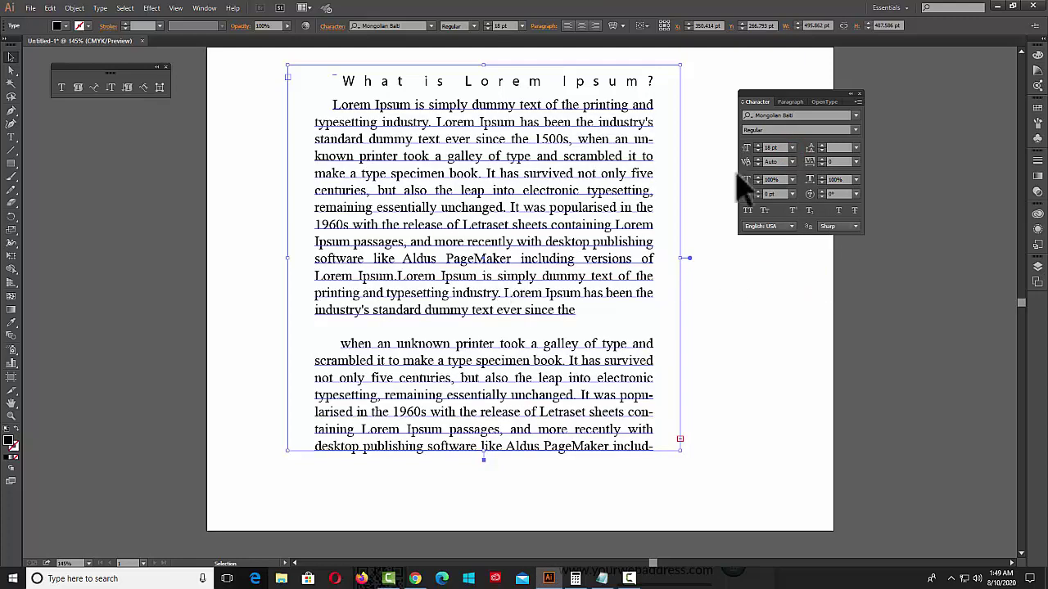
left_click(791, 148)
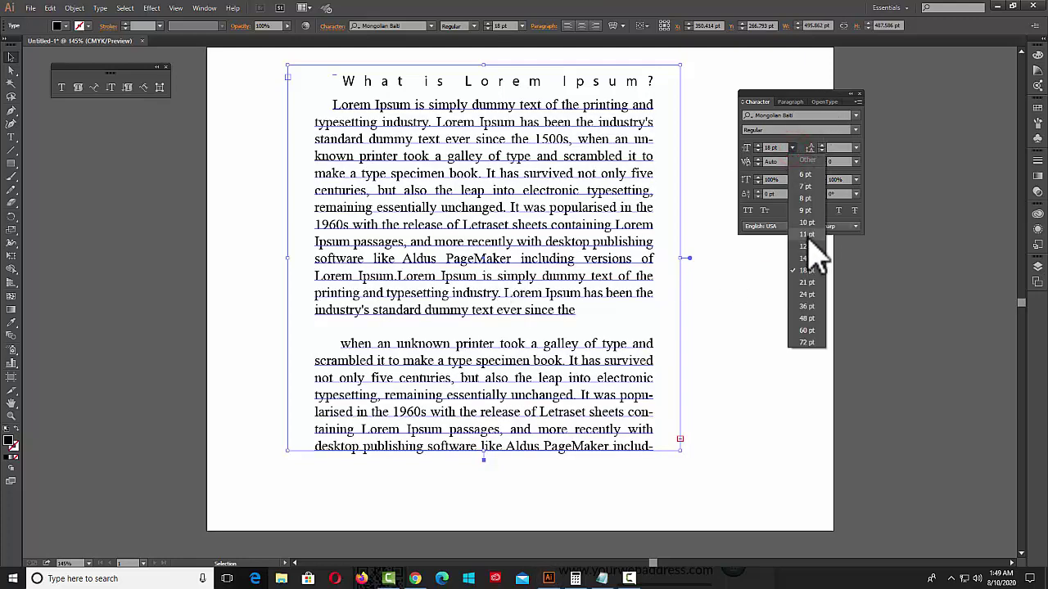
left_click(807, 238)
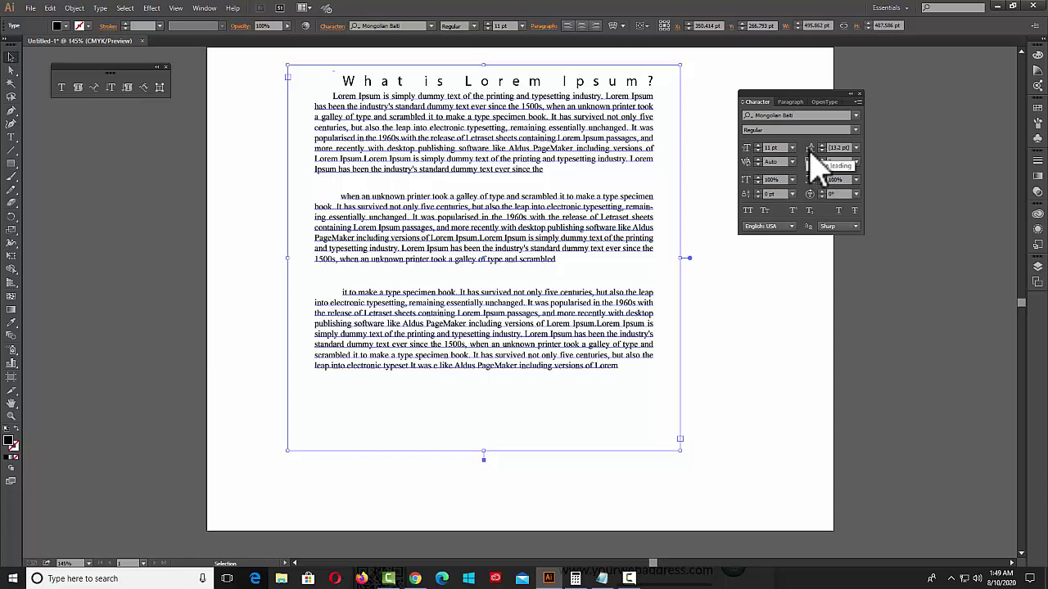
Test body leading values of 12 pt, 6 pt and 7 pt.
left_click(855, 147)
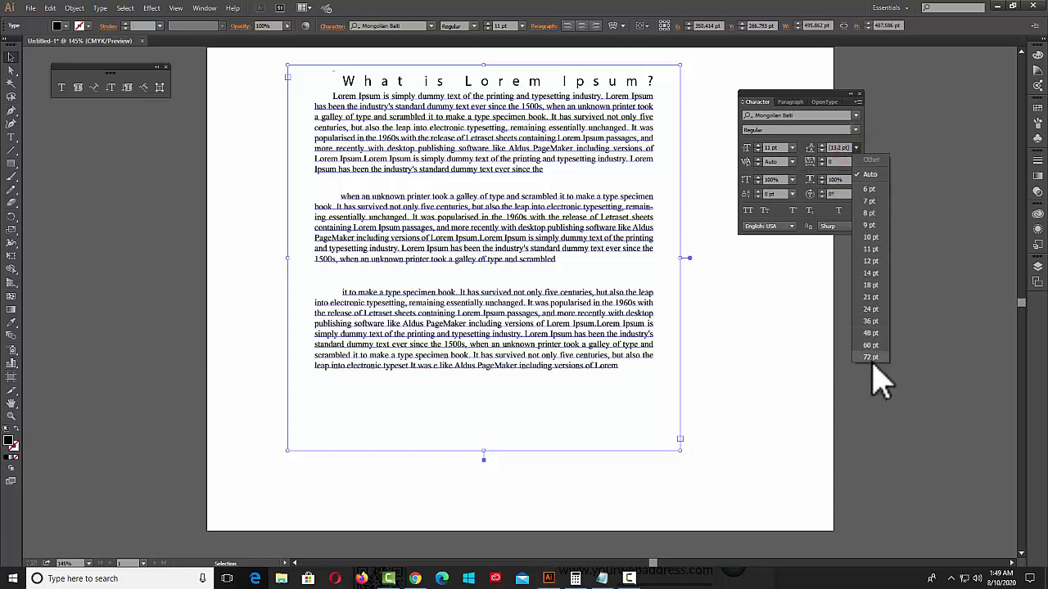
left_click(866, 239)
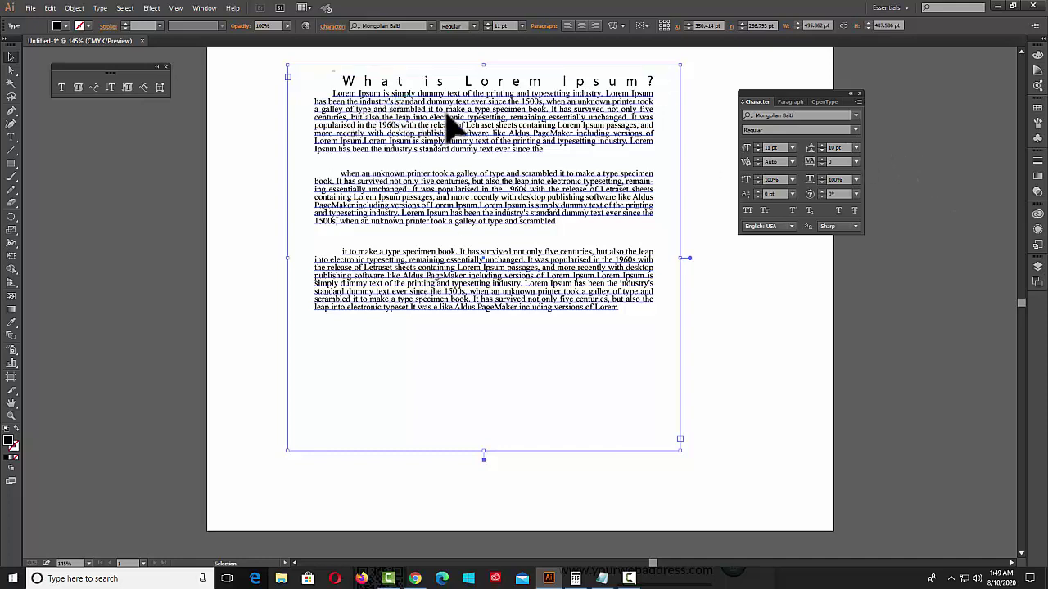
left_click(856, 148)
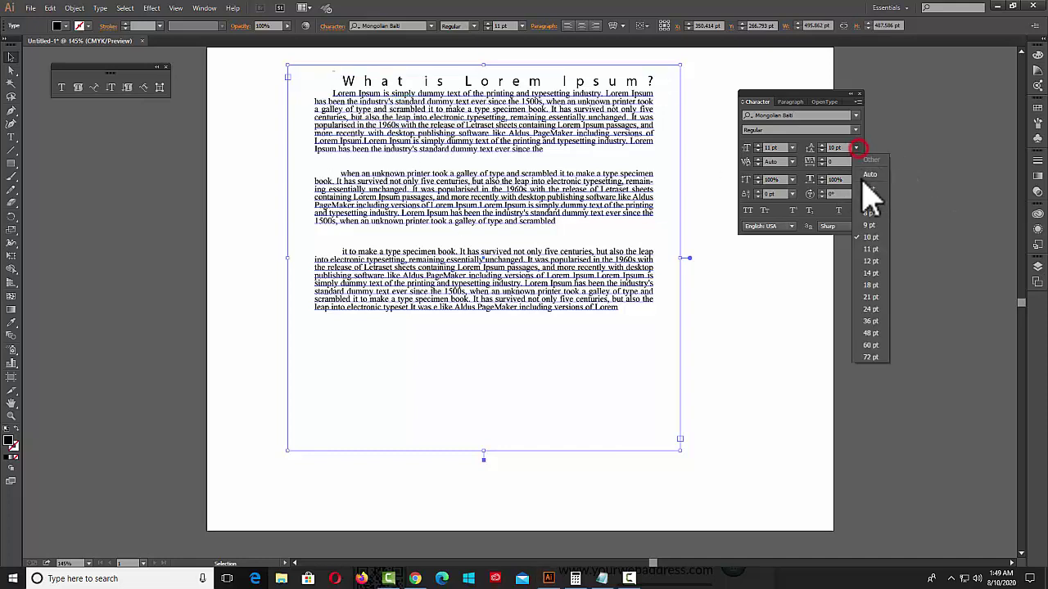
left_click(870, 262)
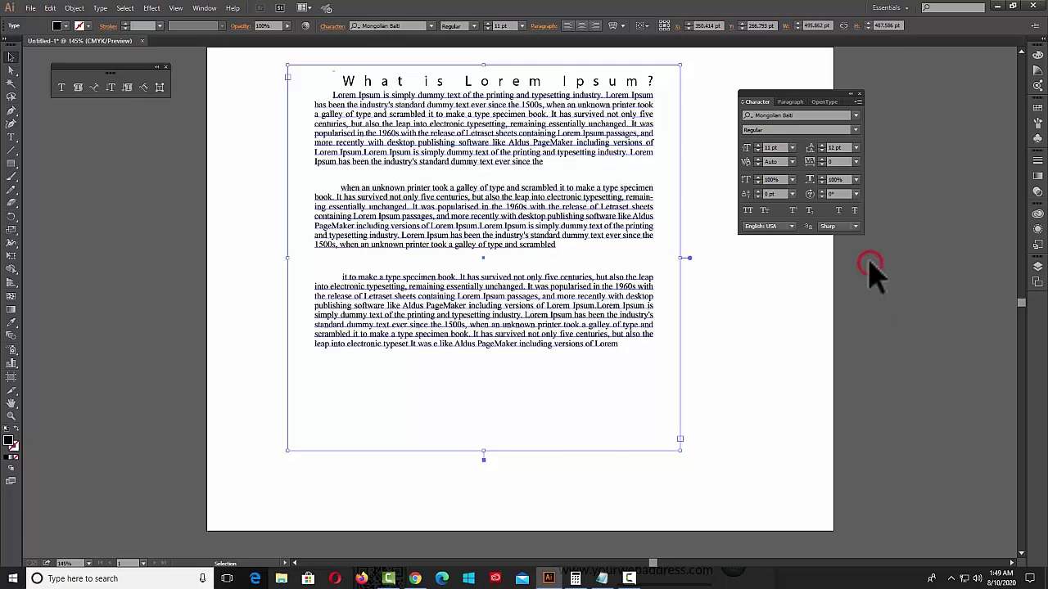
left_click(857, 149)
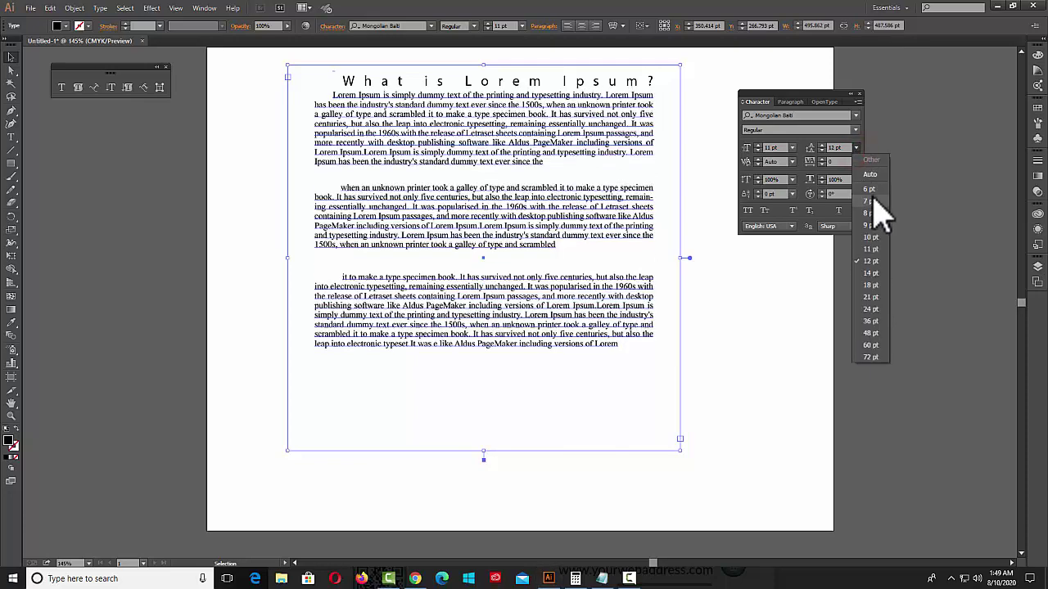
left_click(870, 200)
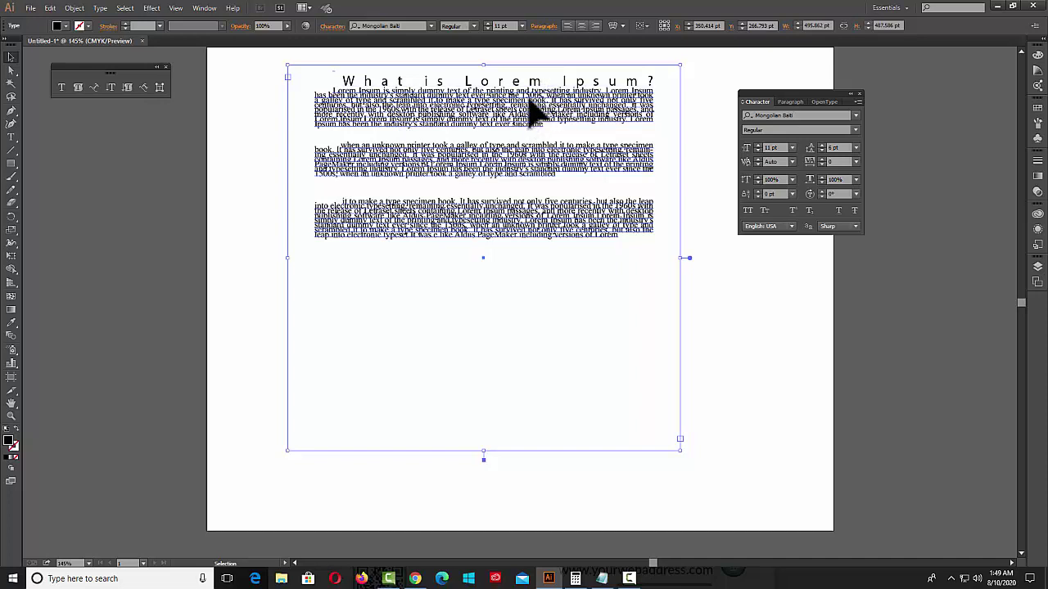
left_click(857, 148)
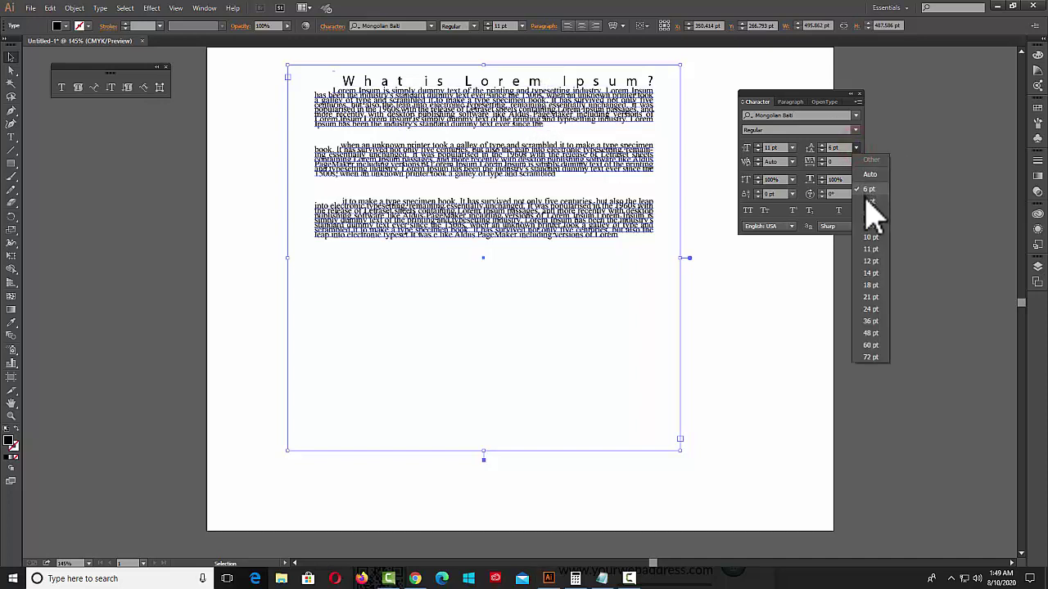
left_click(872, 210)
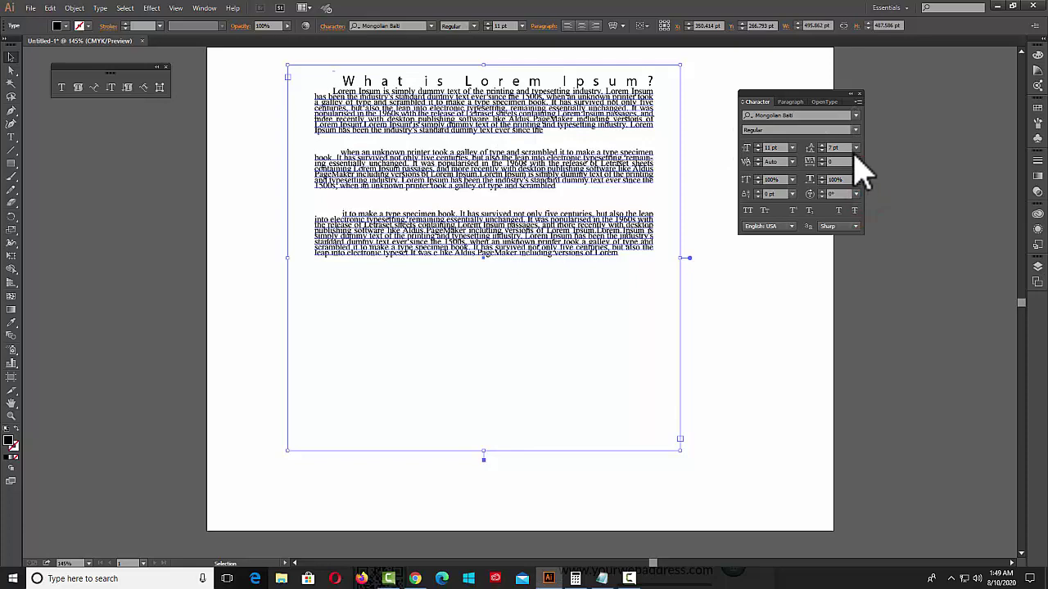
Try 10 pt, 6 pt and Auto leading, finally setting leading to 6 pt.
left_click(856, 149)
left_click(874, 217)
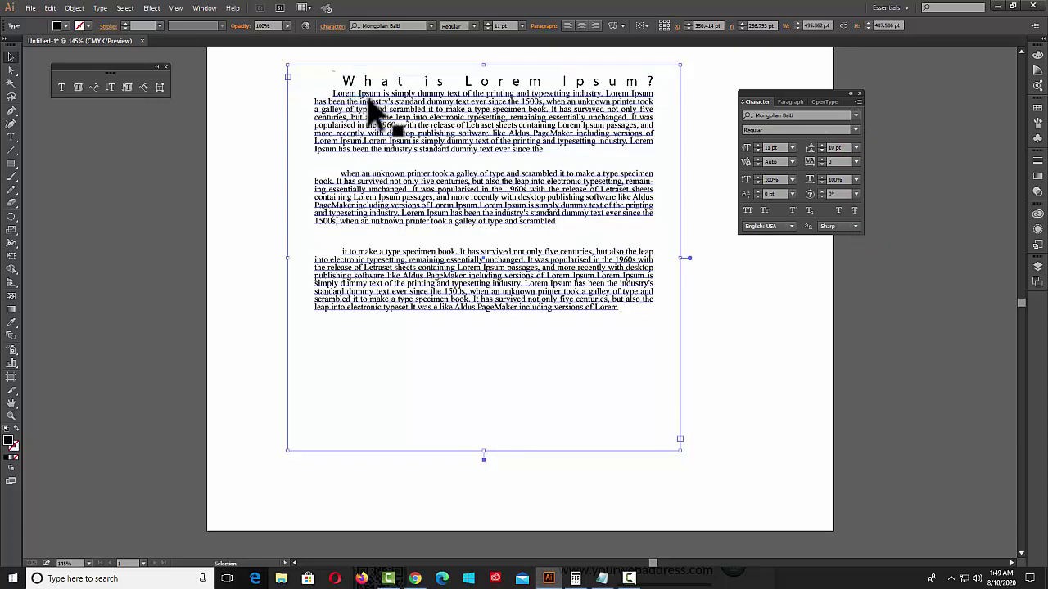
left_click(856, 149)
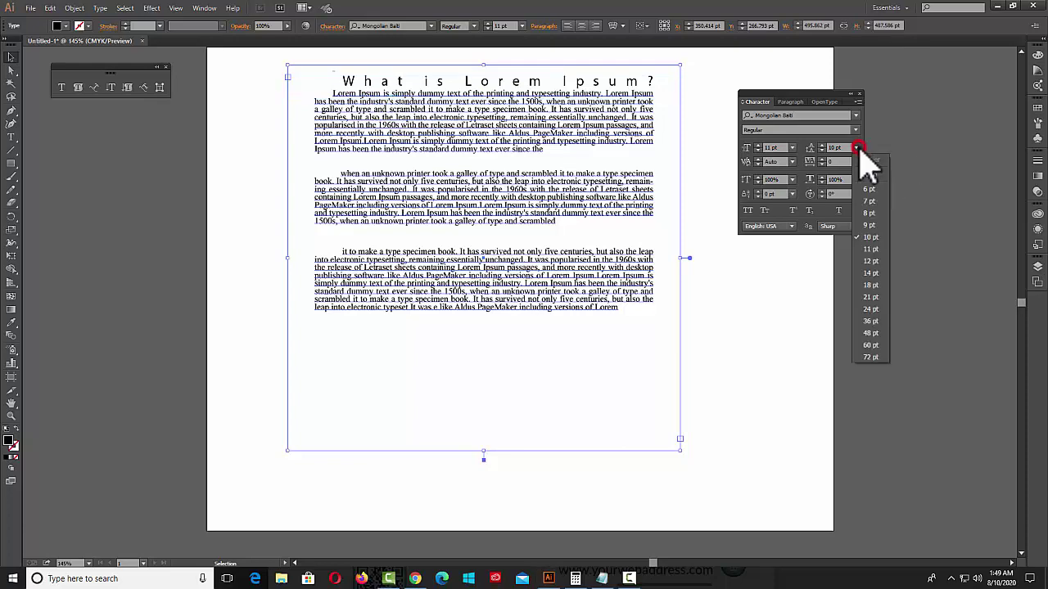
left_click(873, 166)
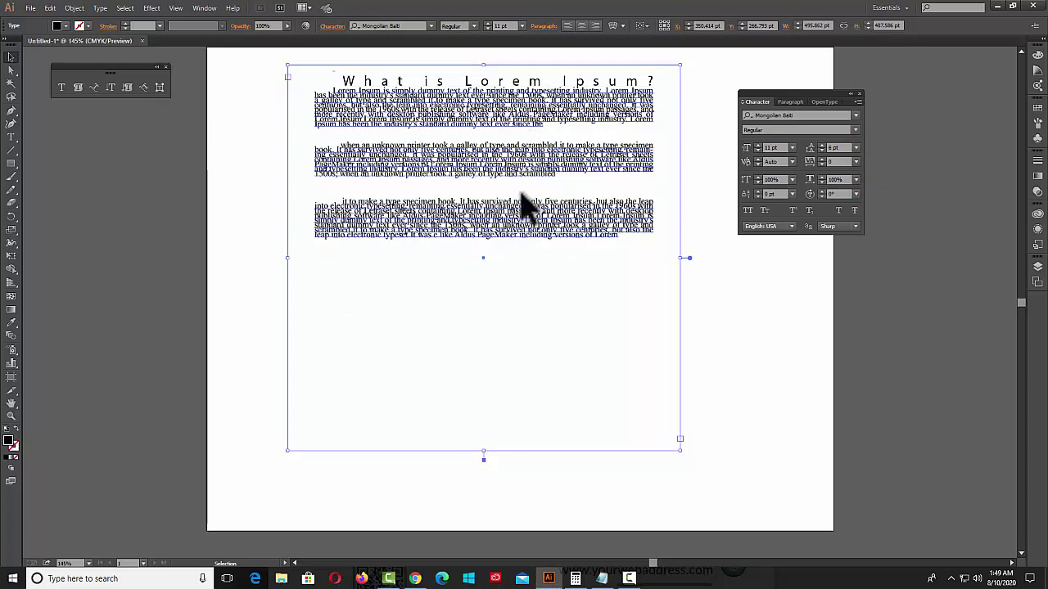
left_click(856, 148)
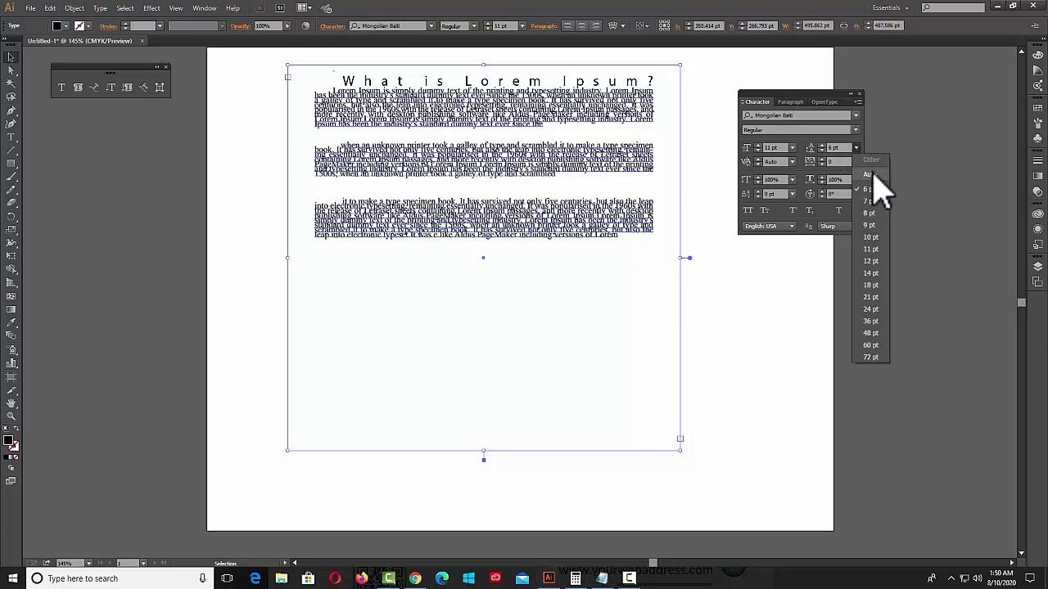
left_click(873, 170)
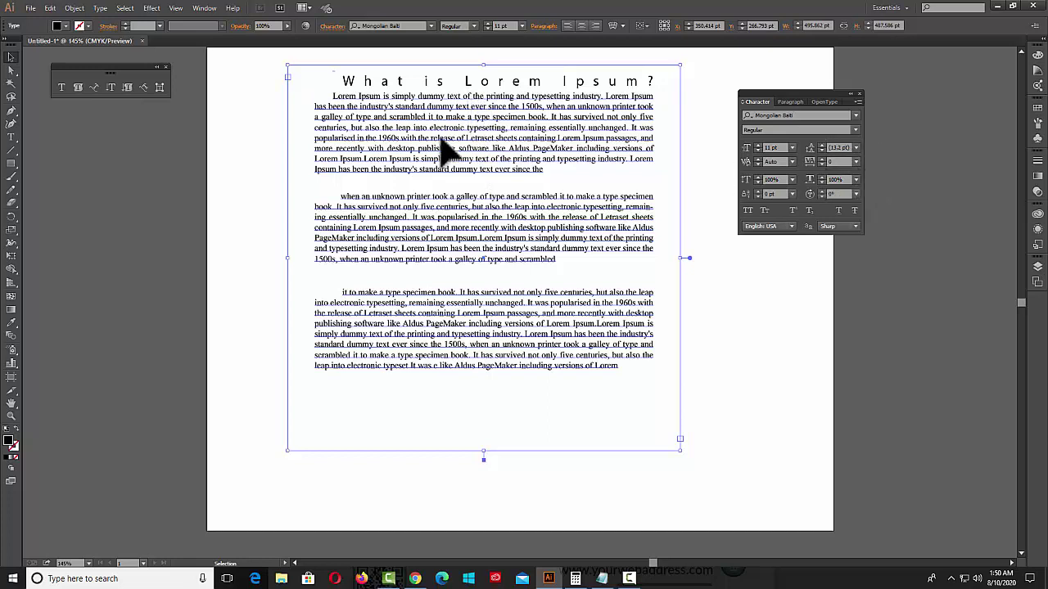
left_click(856, 148)
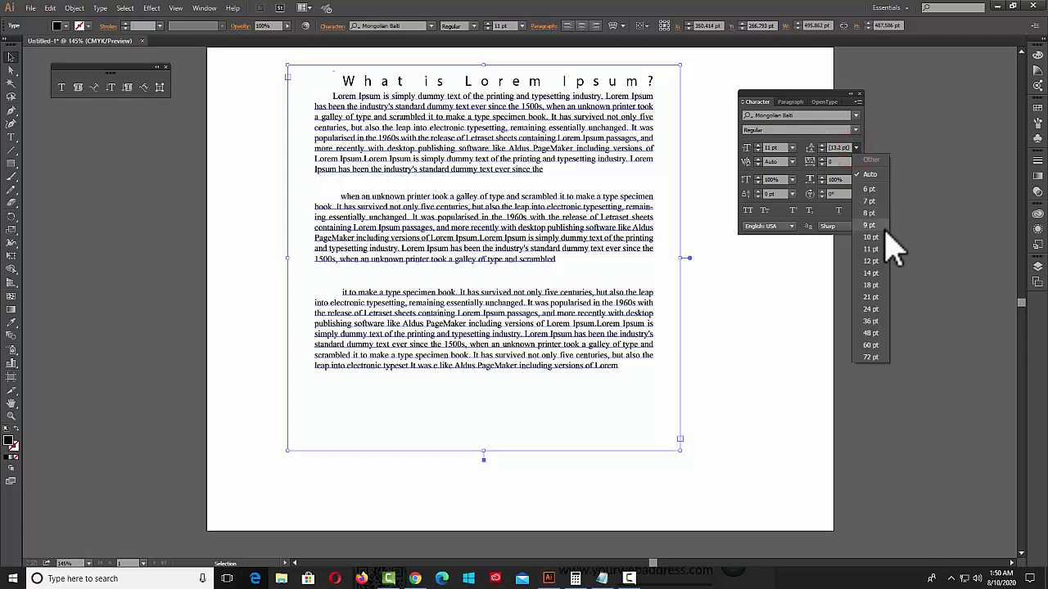
left_click(870, 190)
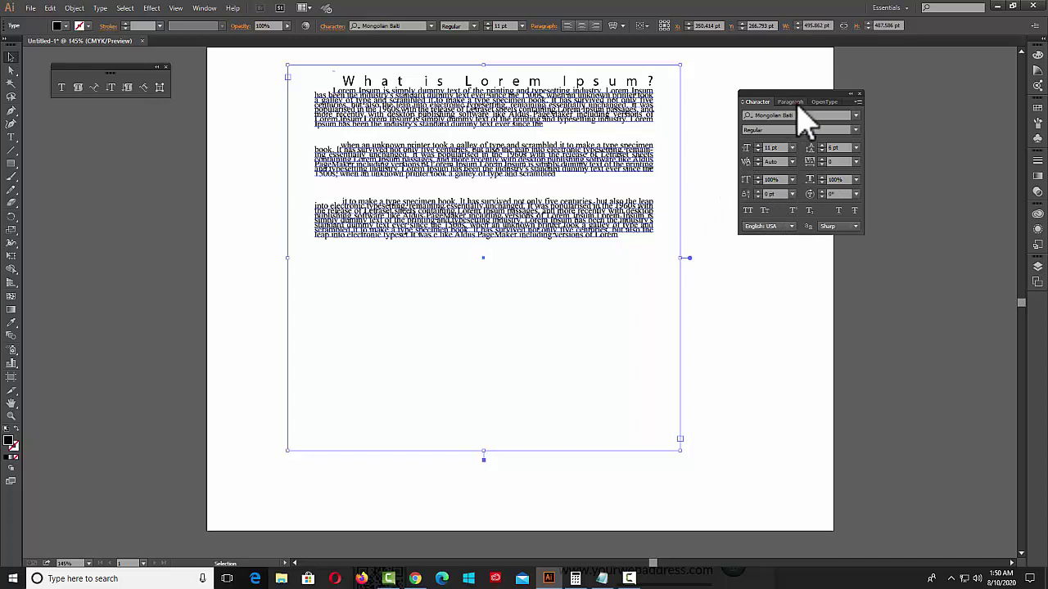
Reset the Character panel to restore Myriad Pro 12 pt with auto 14.4 pt leading.
left_click(754, 101)
left_click(755, 101)
left_click(857, 101)
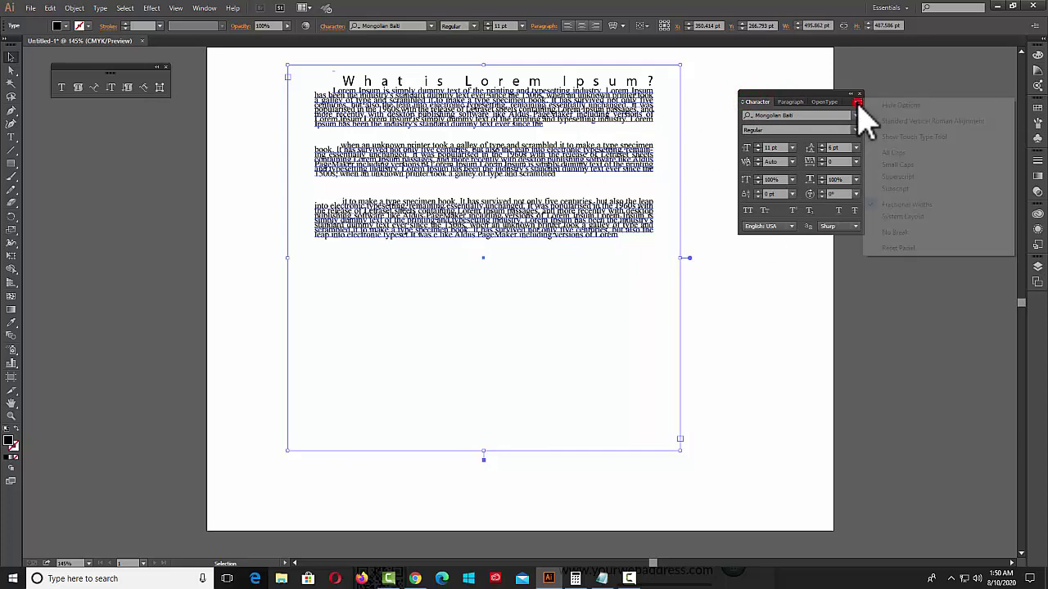
left_click(900, 249)
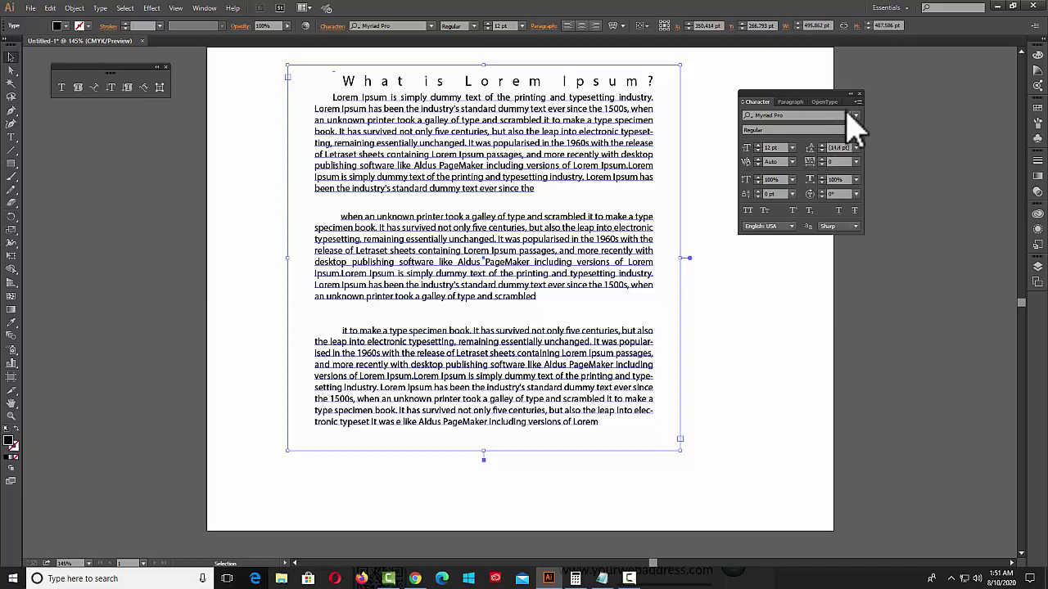
left_click(857, 102)
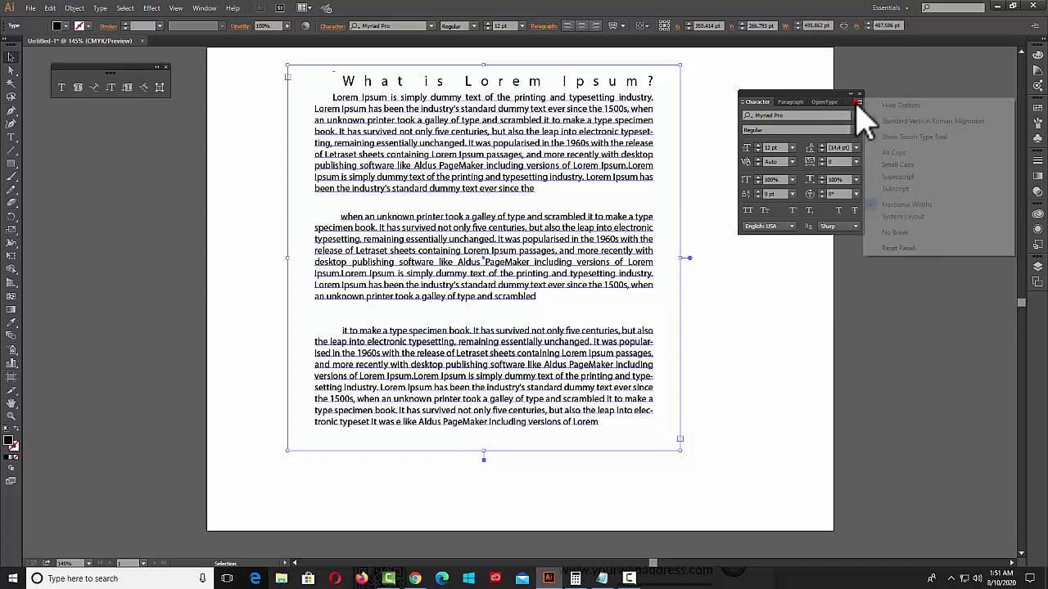
left_click(891, 240)
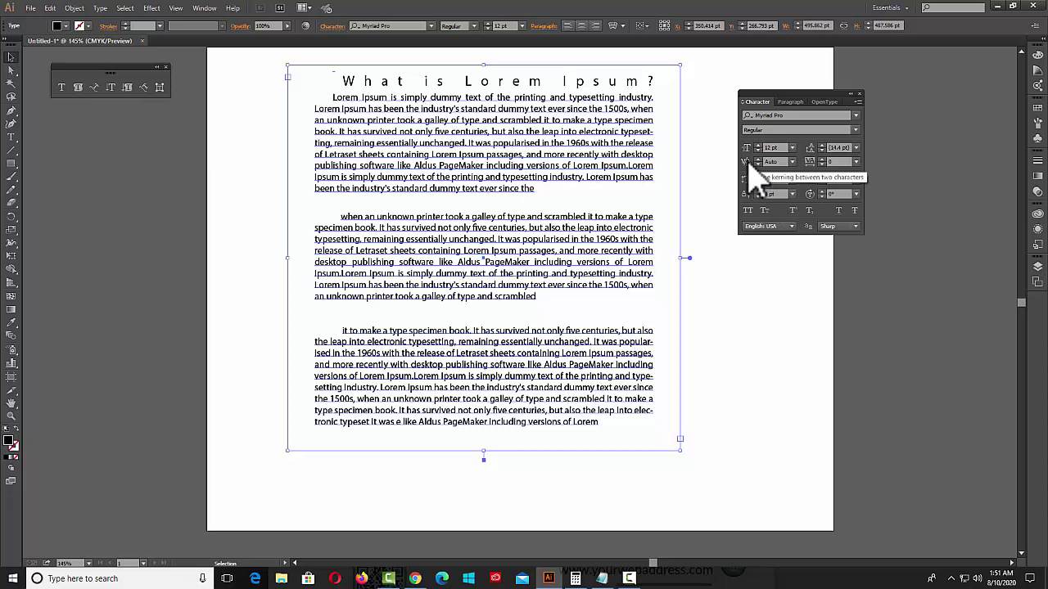
Put the cursor in the first paragraph and raise its letter spacing from 143 to 145.
left_click(63, 88)
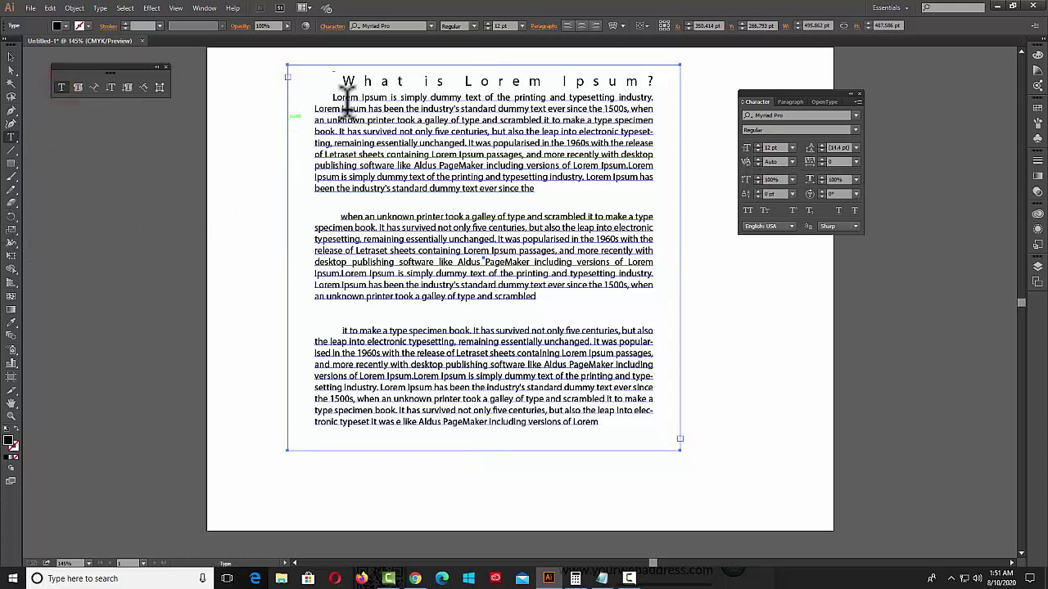
left_click(347, 220)
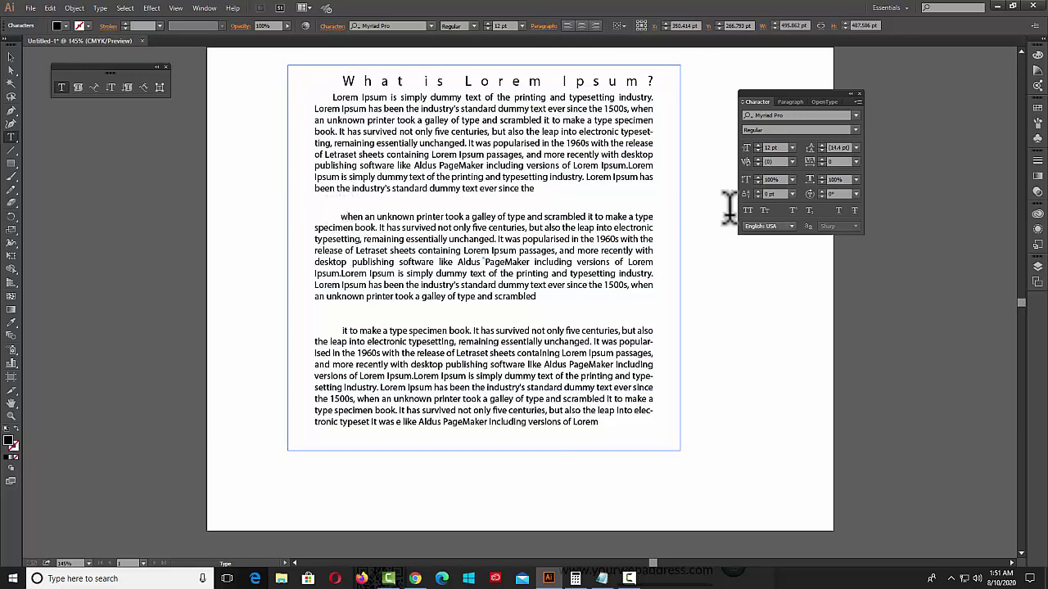
left_click(792, 162)
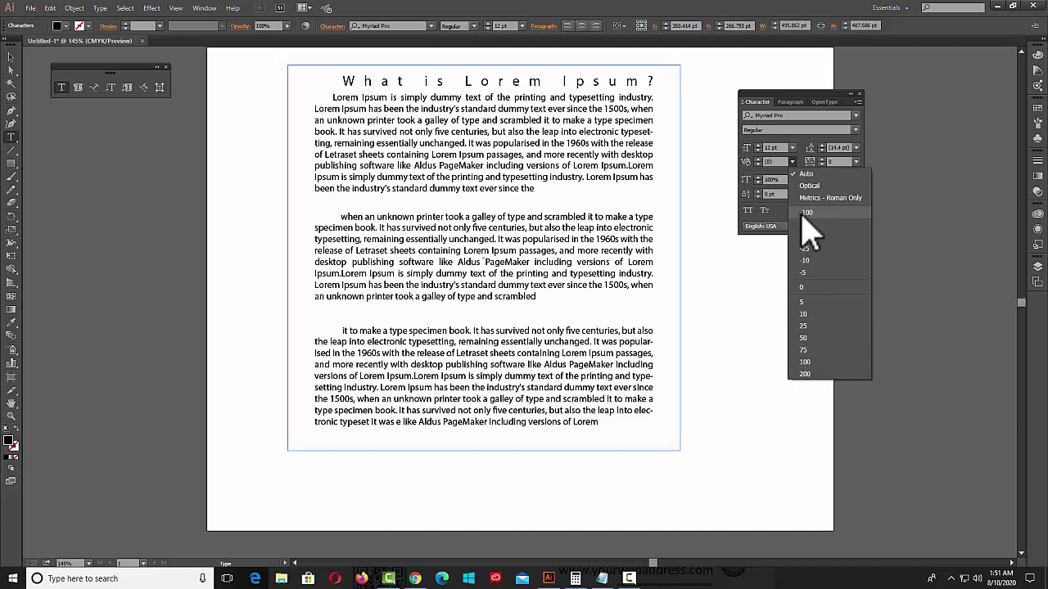
left_click(778, 194)
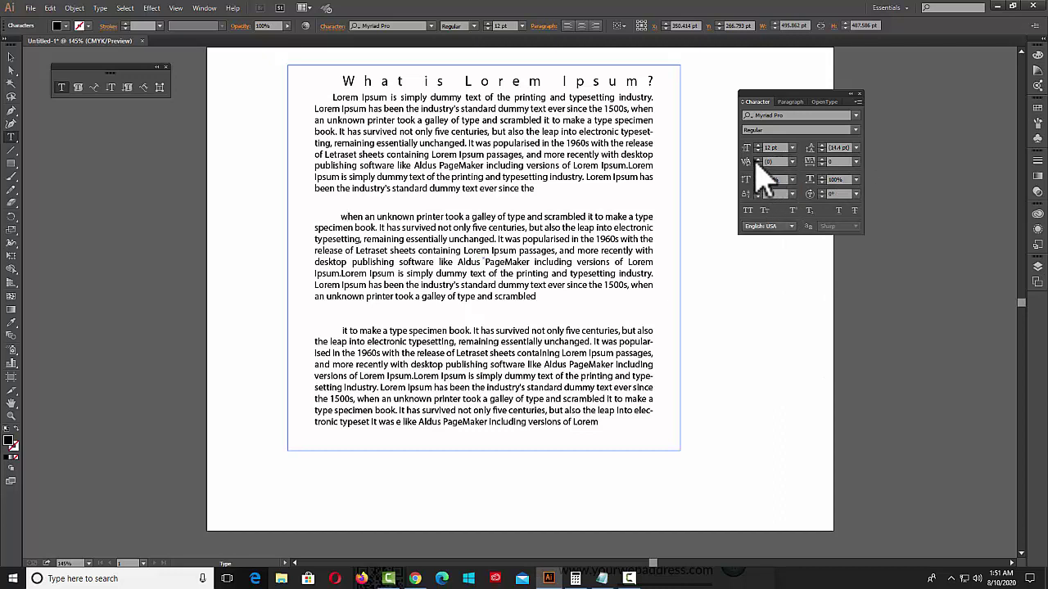
left_click(759, 162)
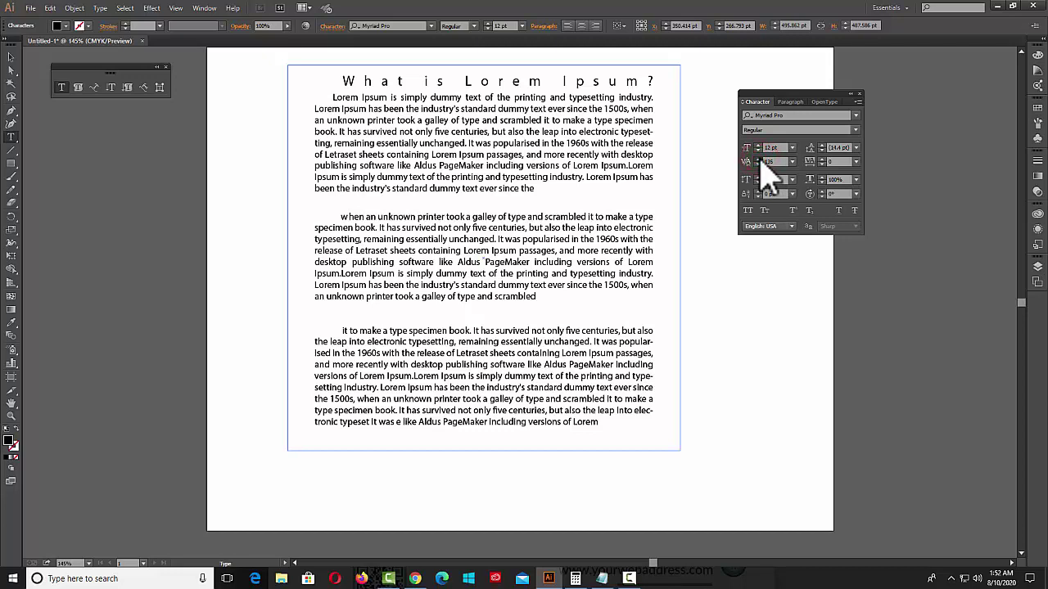
left_click(758, 158)
Try -100 kerning, then set kerning back to Metrics - Roman Only.
left_click(792, 162)
left_click(806, 212)
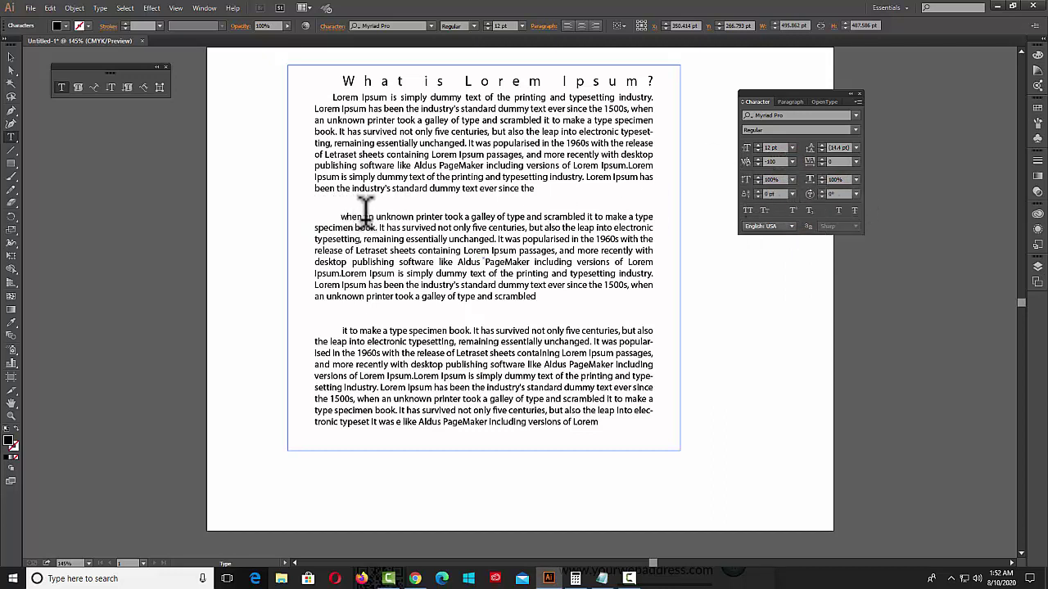
left_click(791, 161)
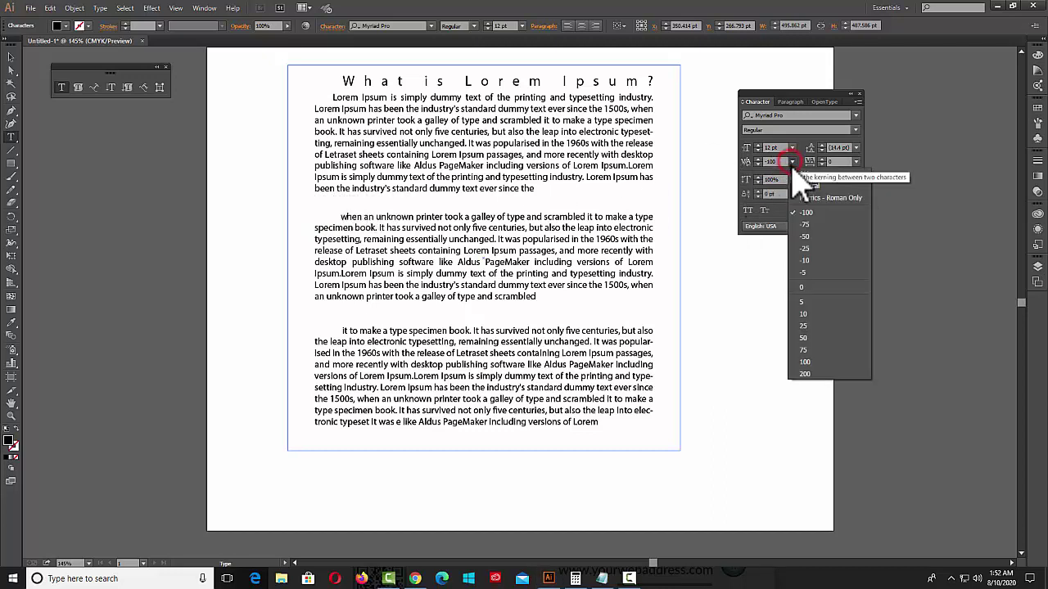
left_click(819, 198)
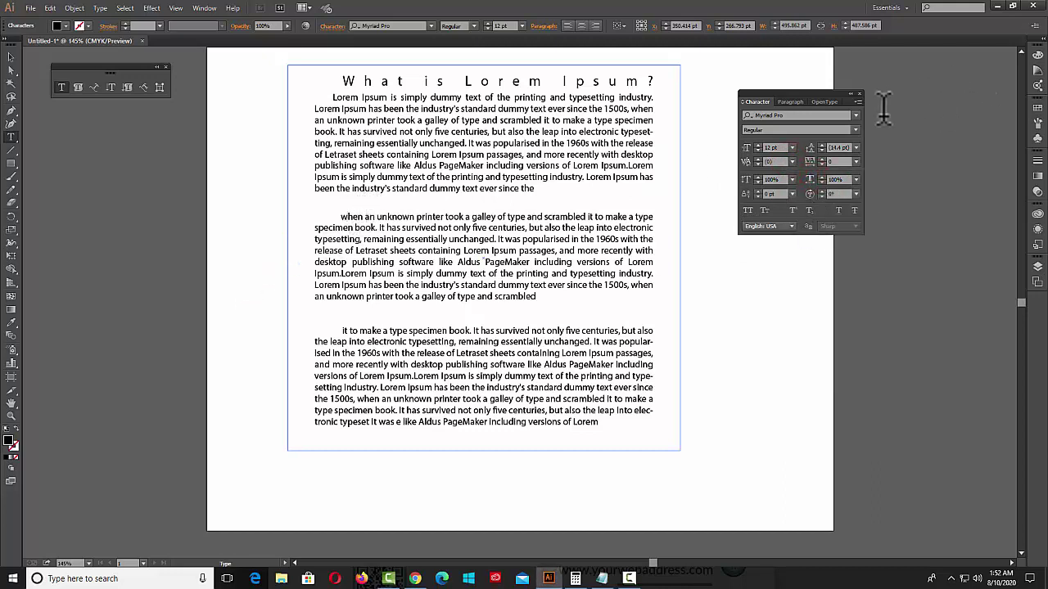
left_click(857, 102)
left_click(891, 252)
Set the tracking of 'when' to 100, passing through 10.
left_click_drag(339, 215, 353, 214)
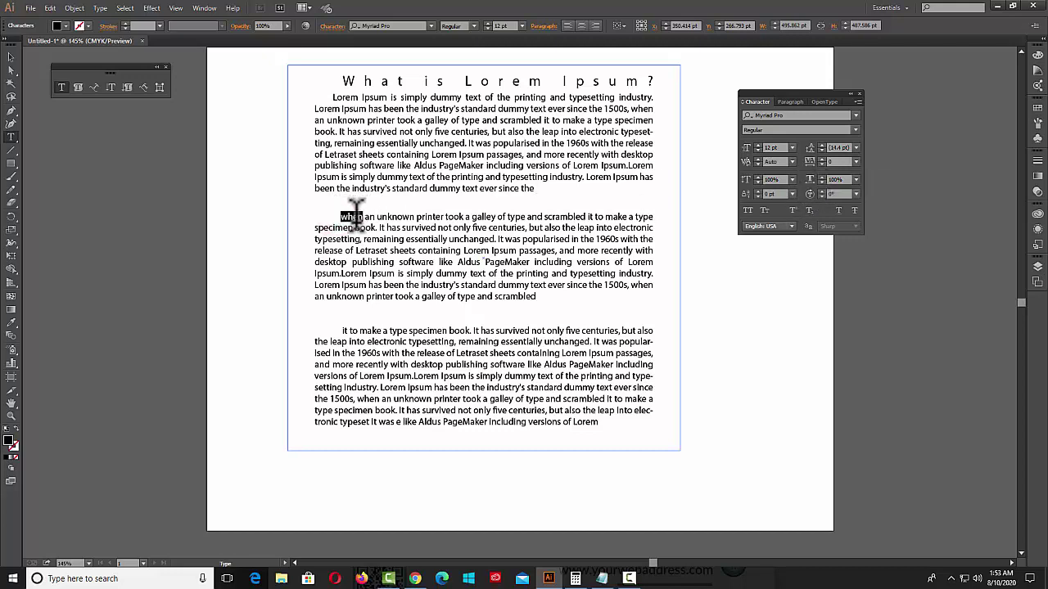
left_click(856, 162)
left_click(868, 276)
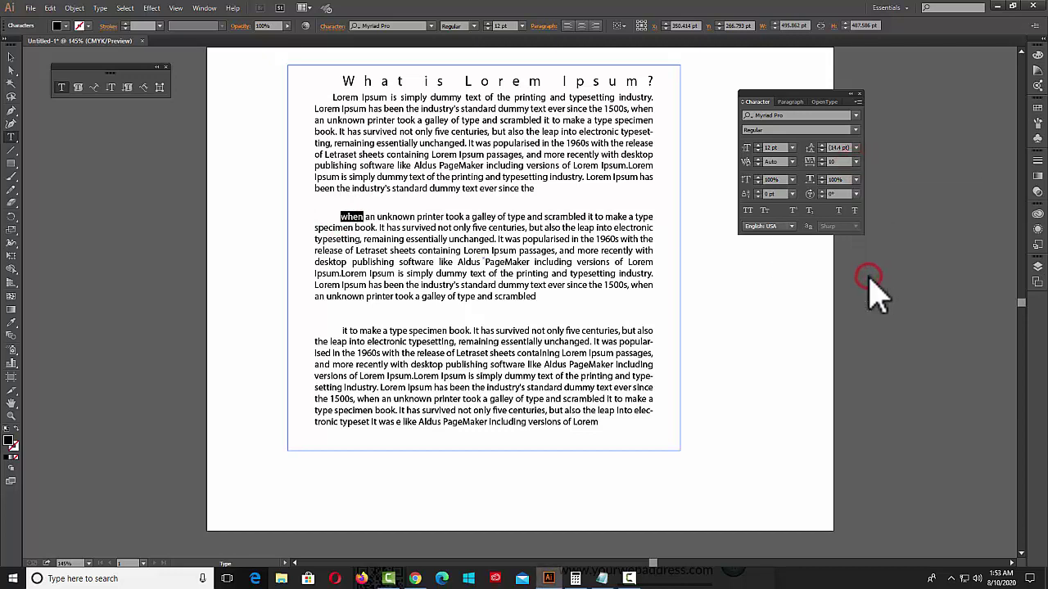
left_click(856, 163)
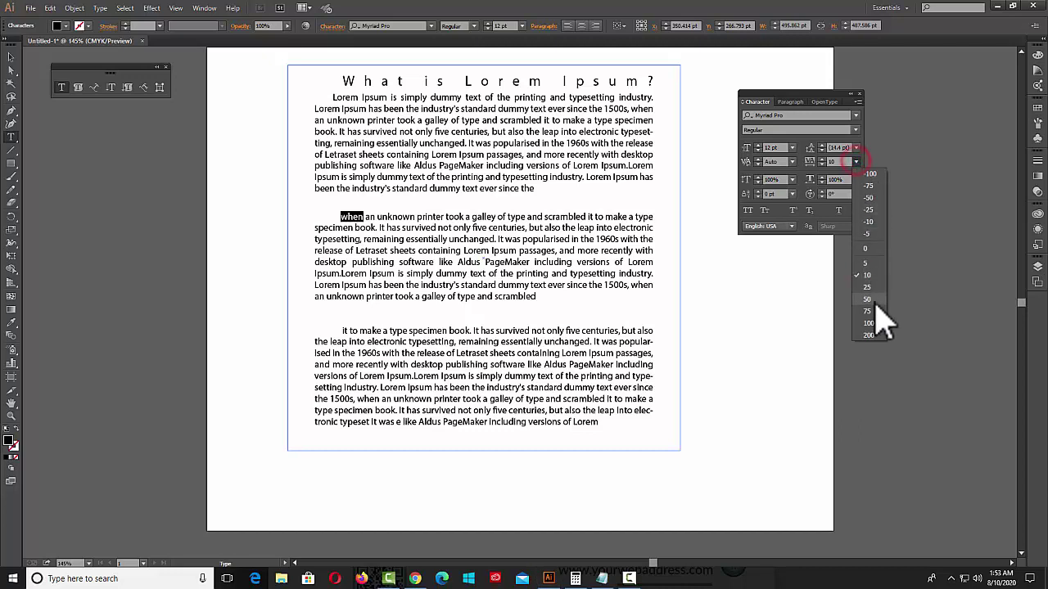
left_click(874, 321)
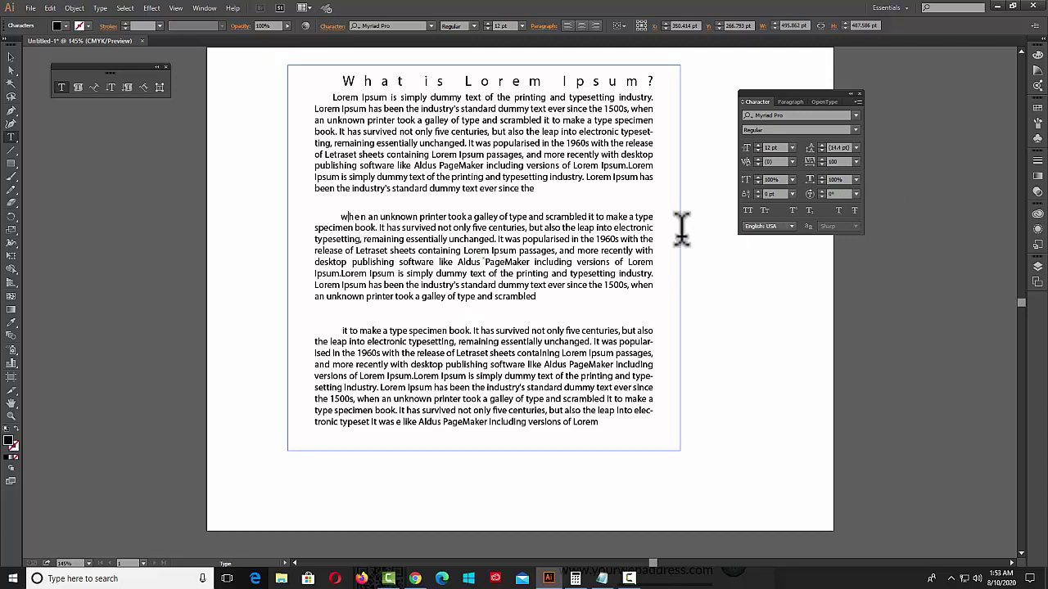
Test the first paragraph's last line at 200 and -100 tracking, then reset it to 0.
left_click_drag(314, 188, 534, 190)
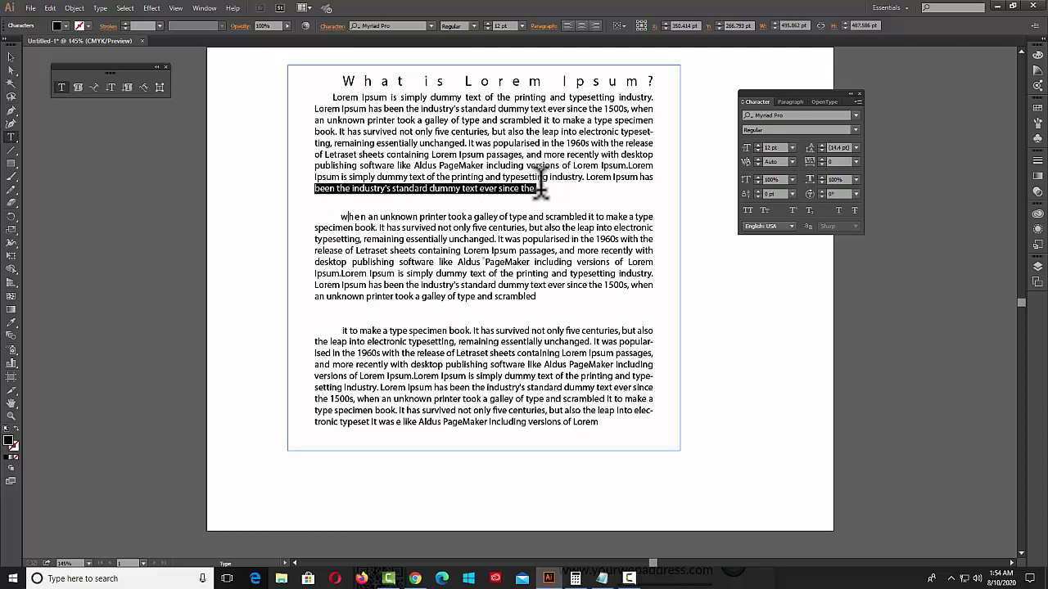
left_click(857, 162)
left_click(875, 336)
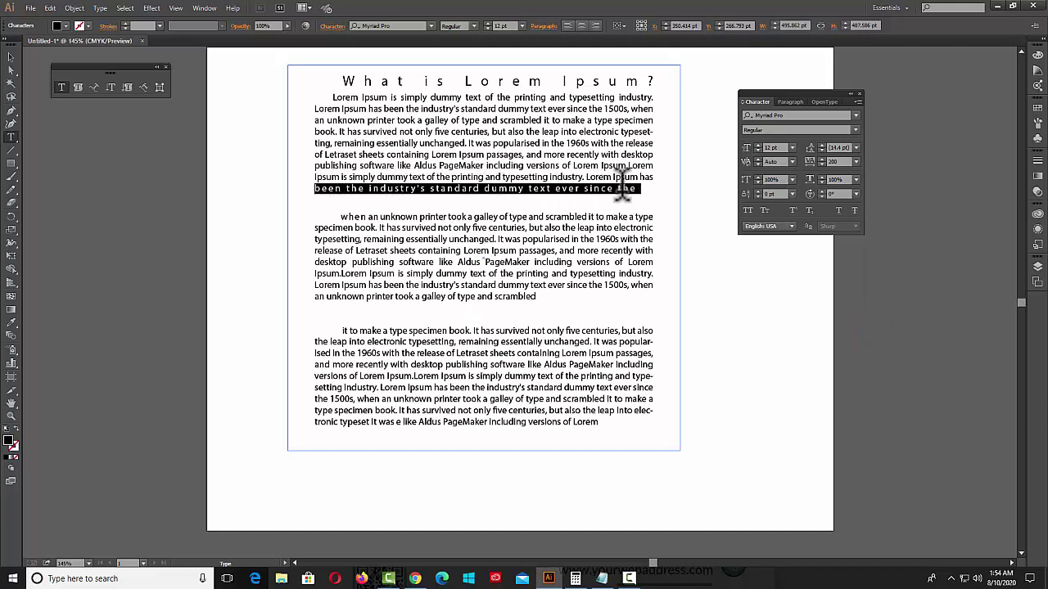
left_click(855, 161)
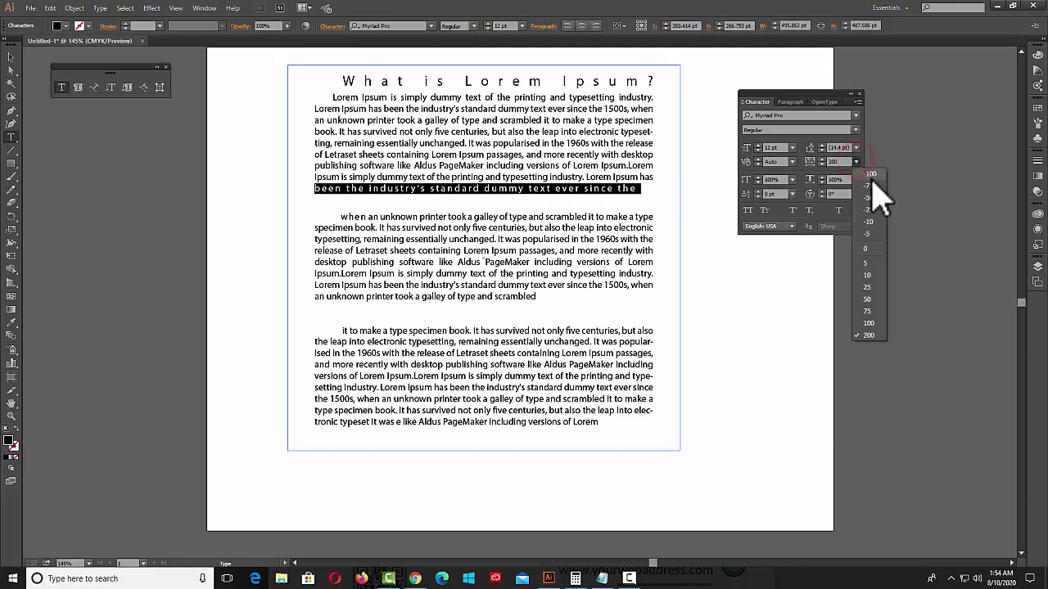
left_click(870, 175)
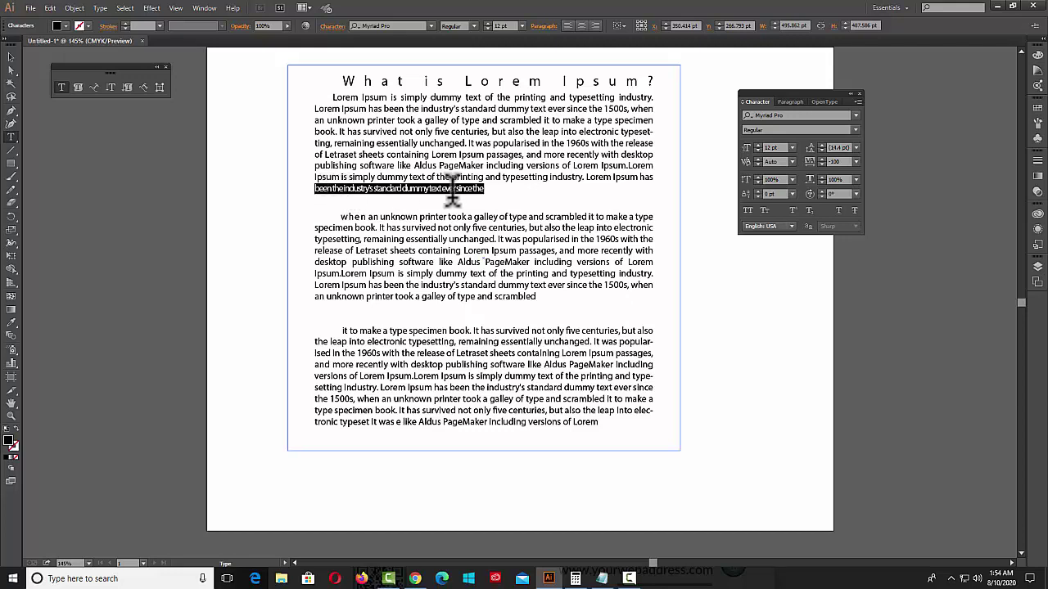
left_click(856, 161)
left_click(867, 246)
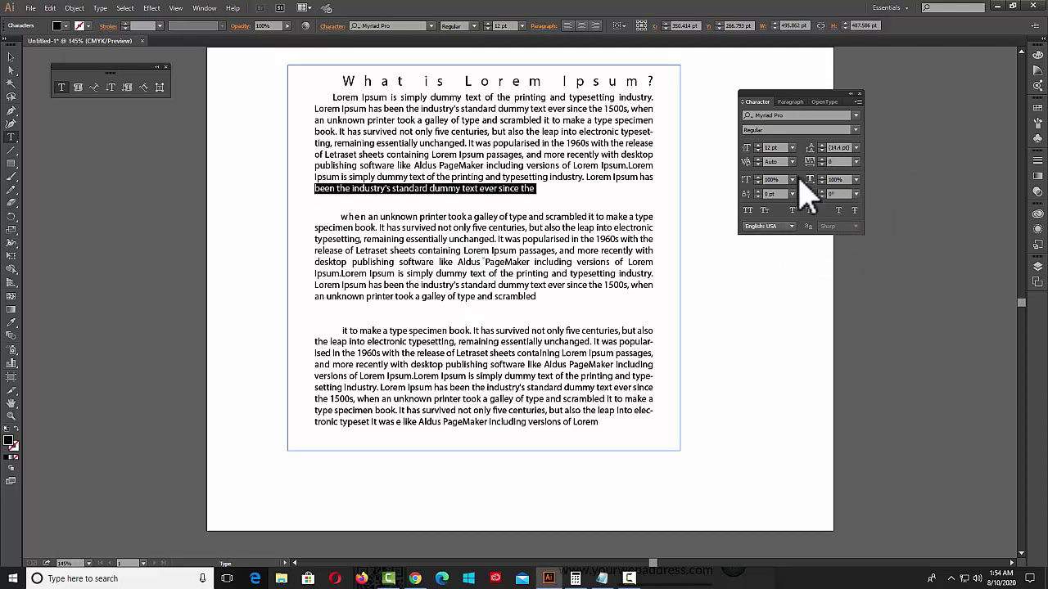
left_click(607, 189)
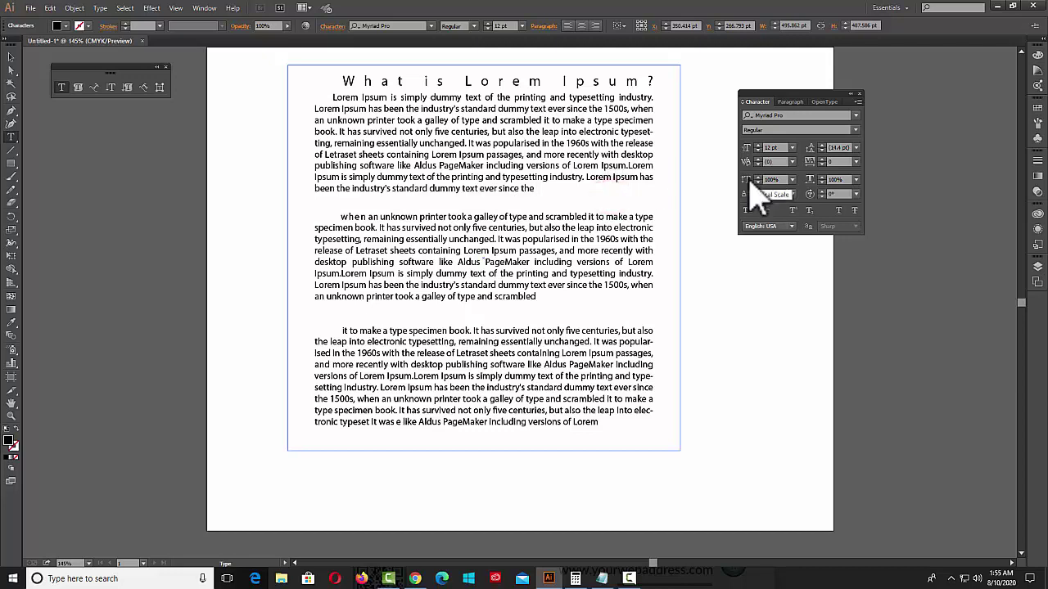
left_click(326, 80)
left_click(335, 75)
left_click_drag(328, 96, 655, 97)
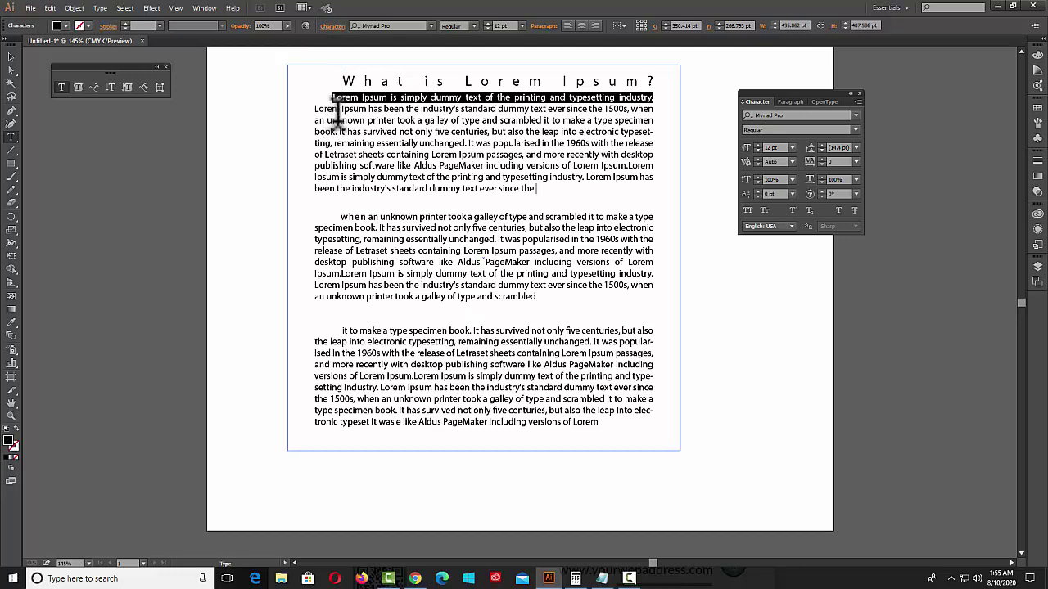
left_click(792, 180)
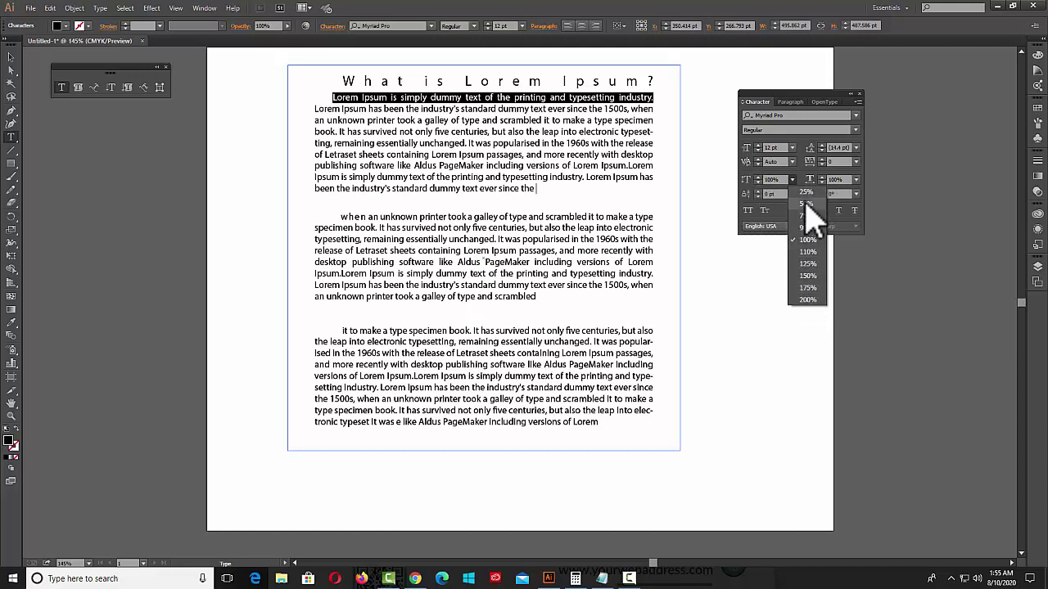
left_click(807, 300)
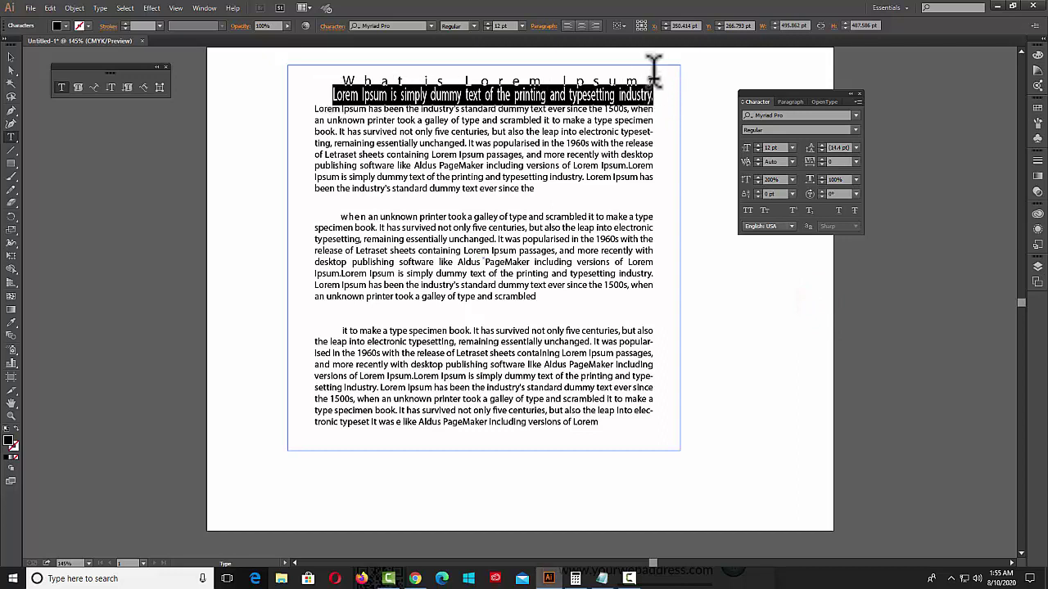
left_click(791, 179)
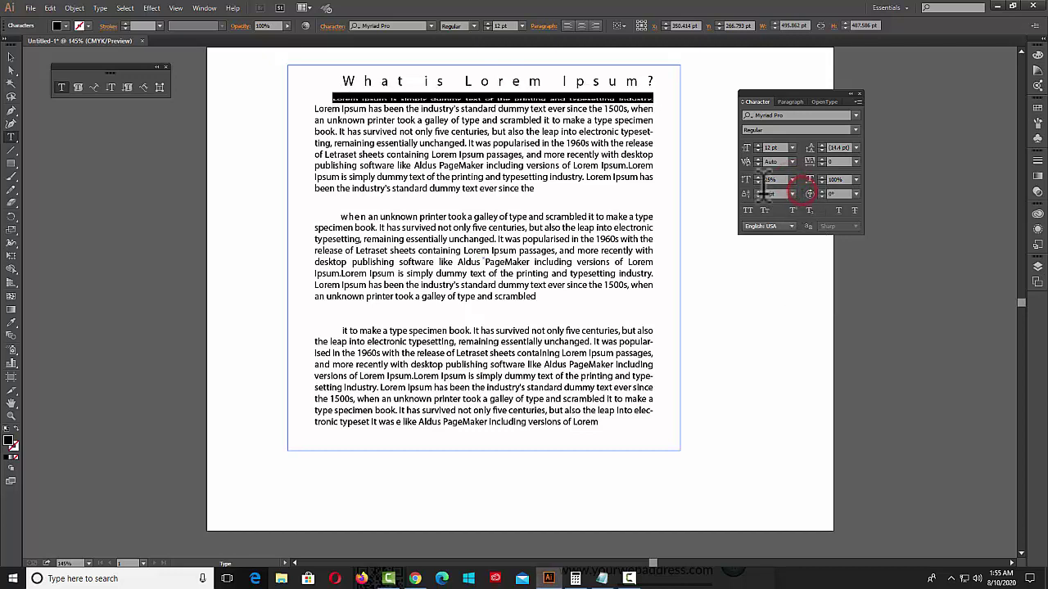
left_click(652, 83)
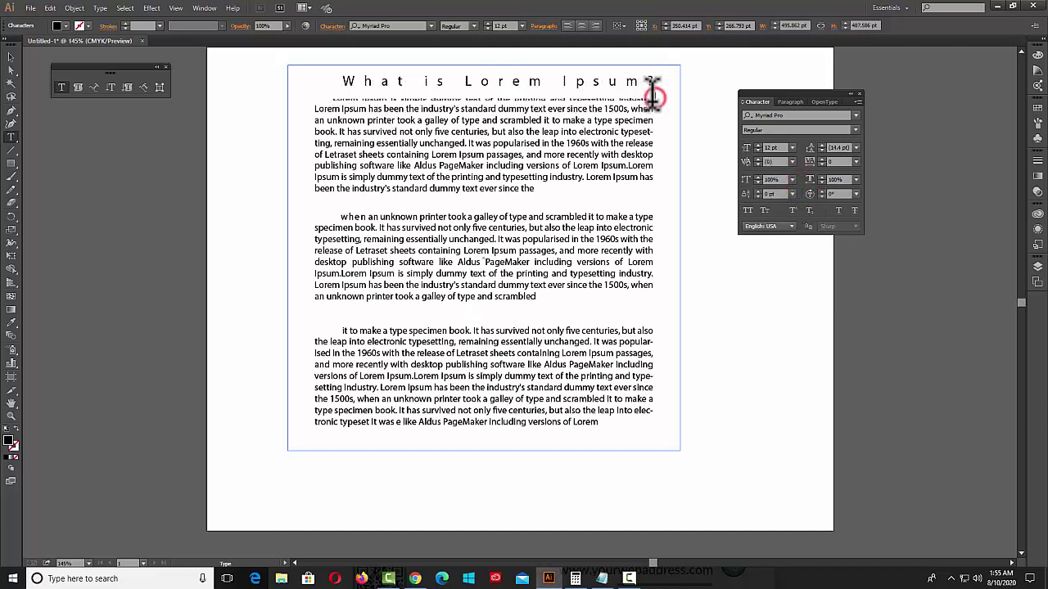
type("?")
mouse_move(653, 98)
left_mouse_down()
mouse_move(548, 90)
mouse_move(304, 105)
mouse_move(332, 90)
left_mouse_up()
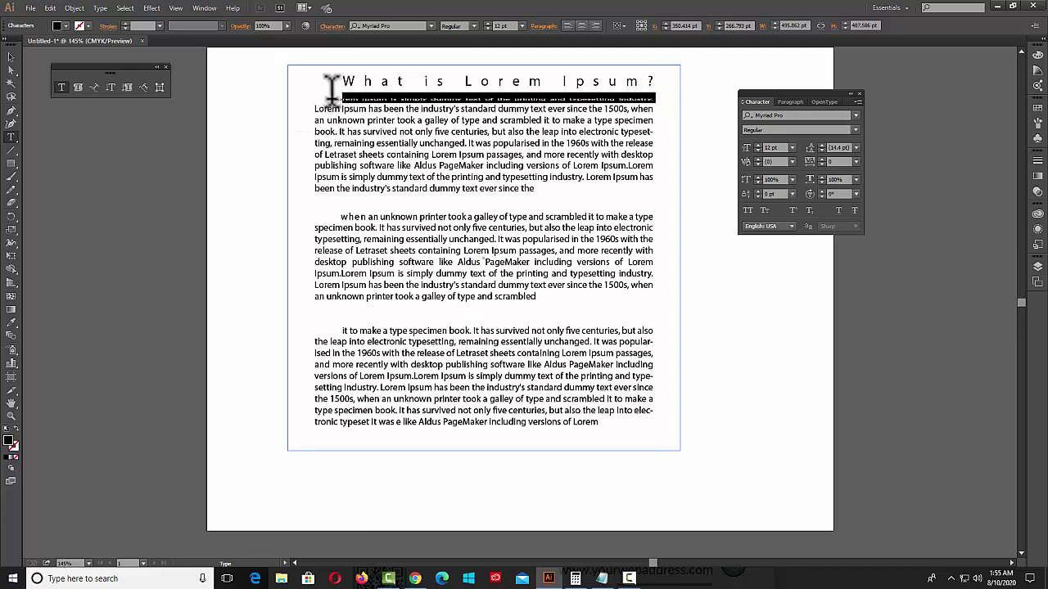
left_click(791, 179)
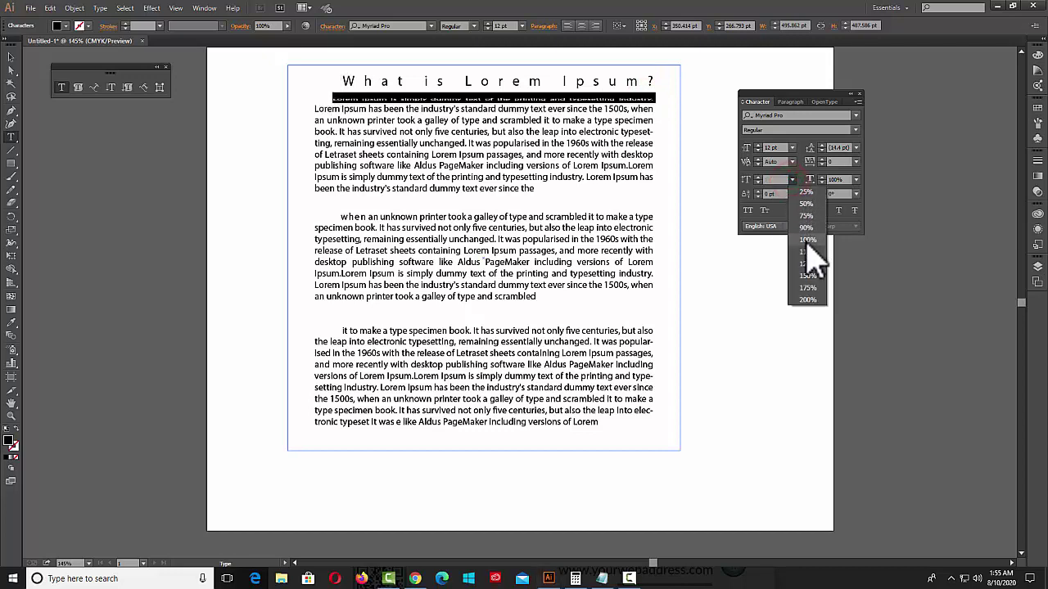
left_click(808, 239)
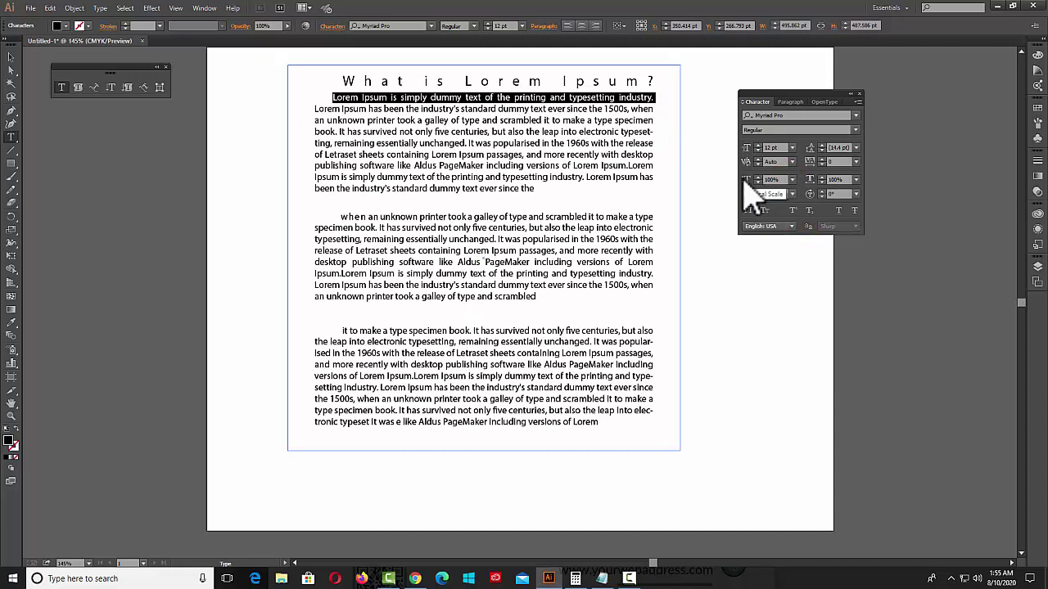
left_click(413, 187)
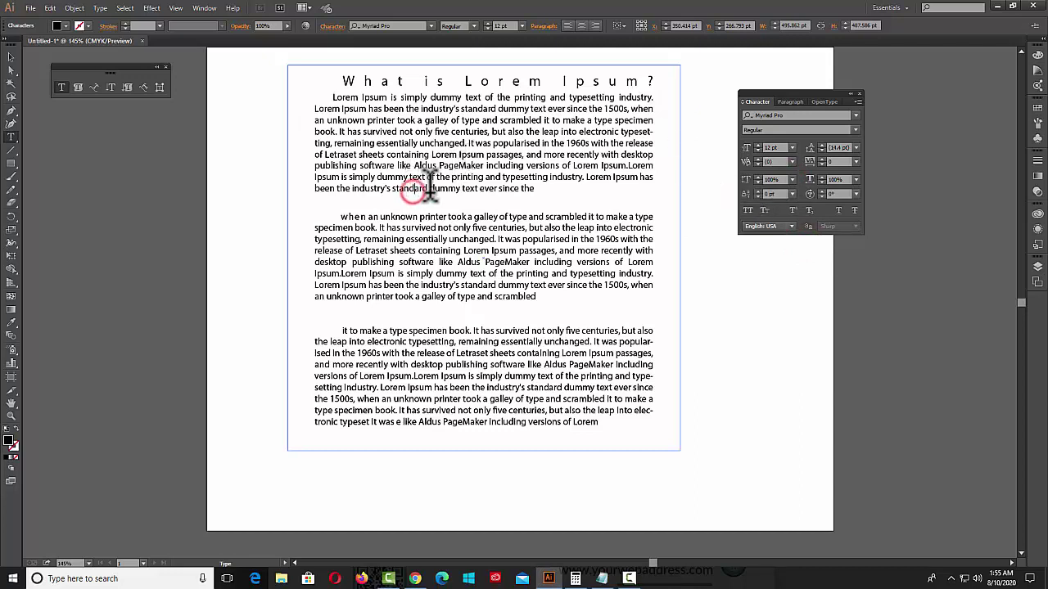
left_click_drag(444, 184, 534, 190)
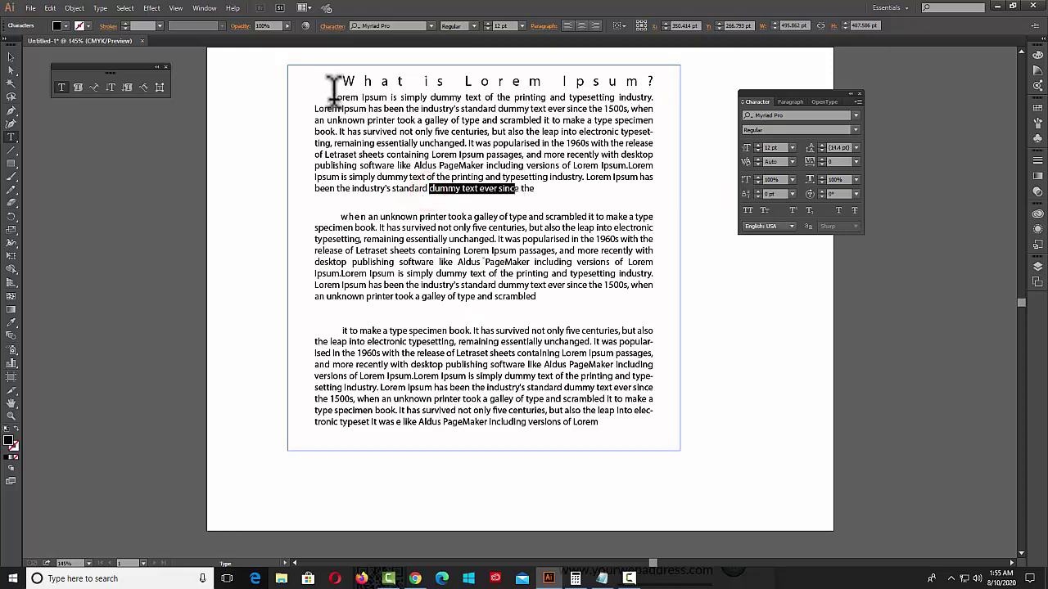
mouse_move(334, 97)
left_mouse_down()
mouse_move(686, 264)
mouse_move(686, 416)
left_mouse_up()
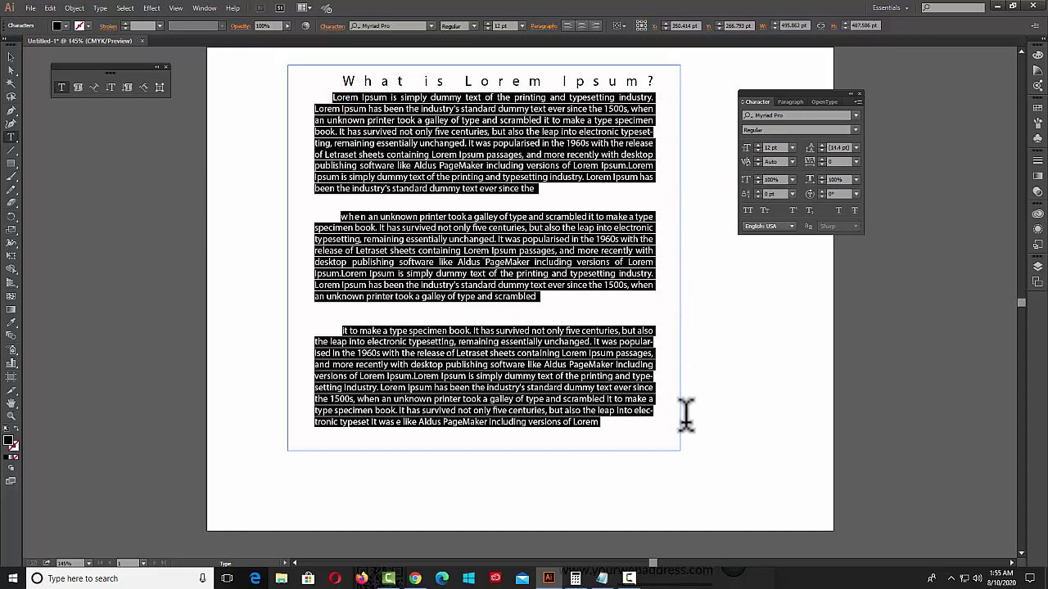
left_click(791, 180)
left_click(807, 262)
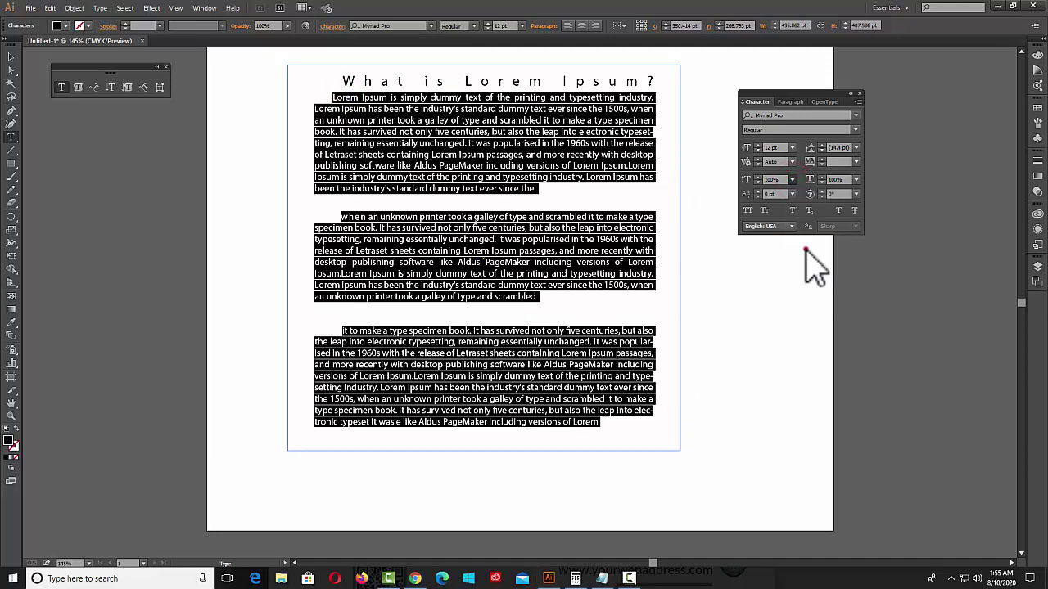
left_click(792, 179)
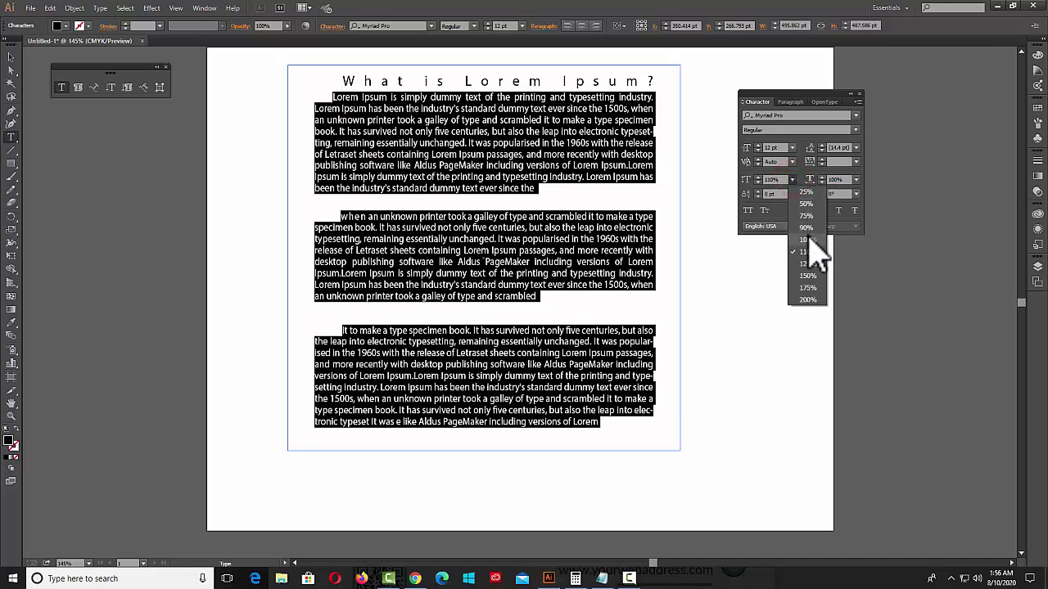
left_click(808, 236)
left_click(792, 180)
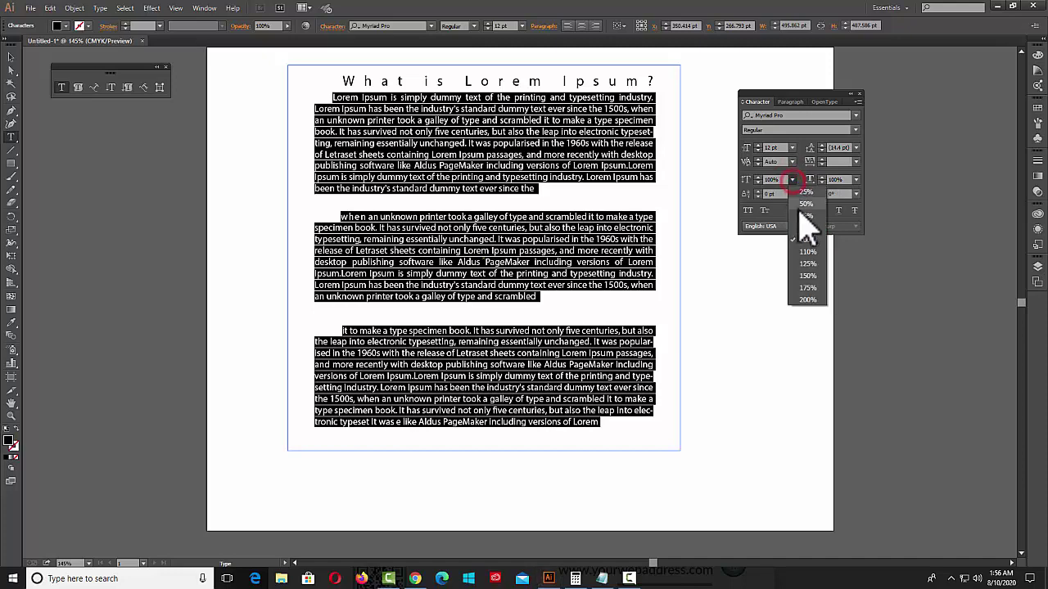
left_click(807, 276)
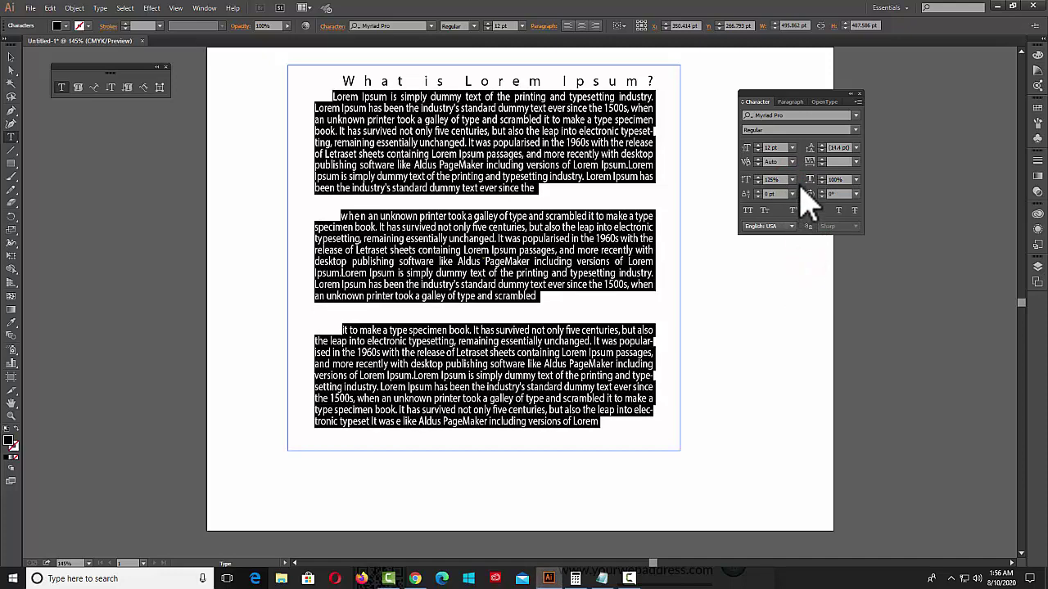
left_click(791, 180)
left_click(807, 237)
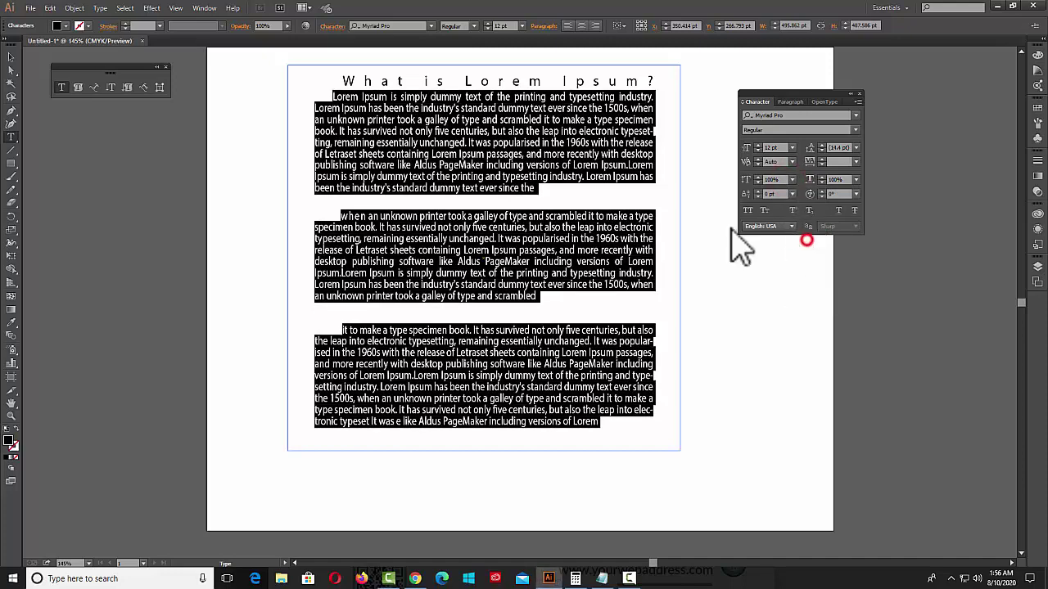
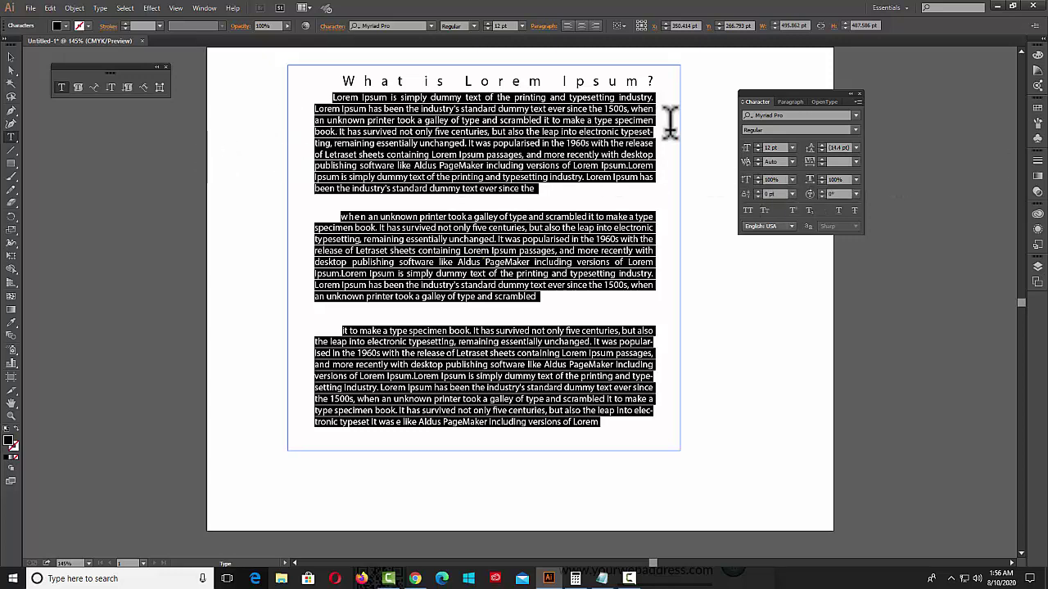
Stretch the text to 200% horizontal scale, restore it to 100%, then deselect everything.
left_click(856, 180)
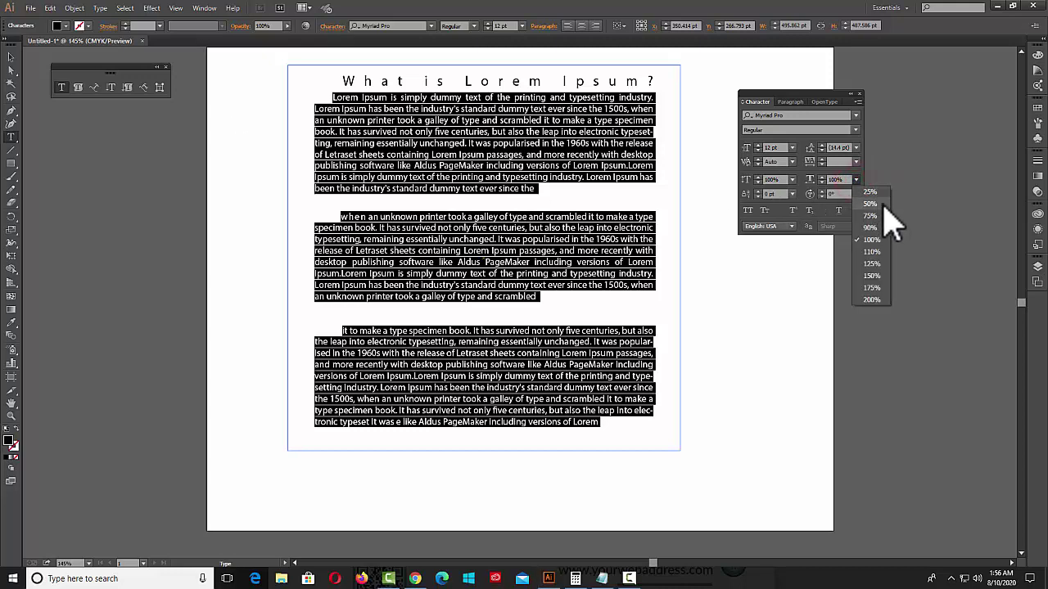
left_click(870, 299)
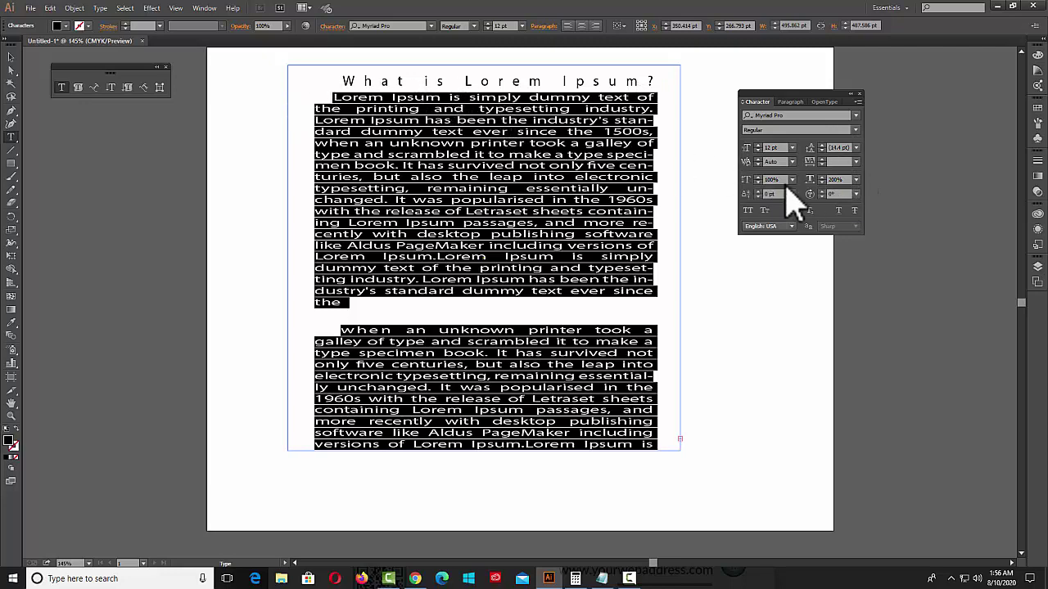
left_click(856, 179)
left_click(871, 240)
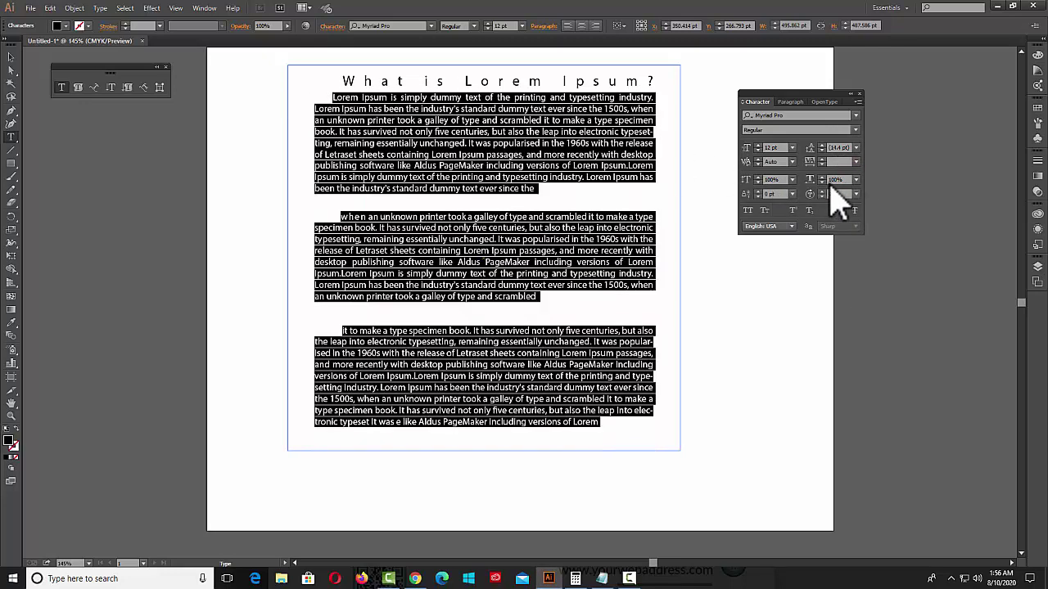
left_click(303, 131)
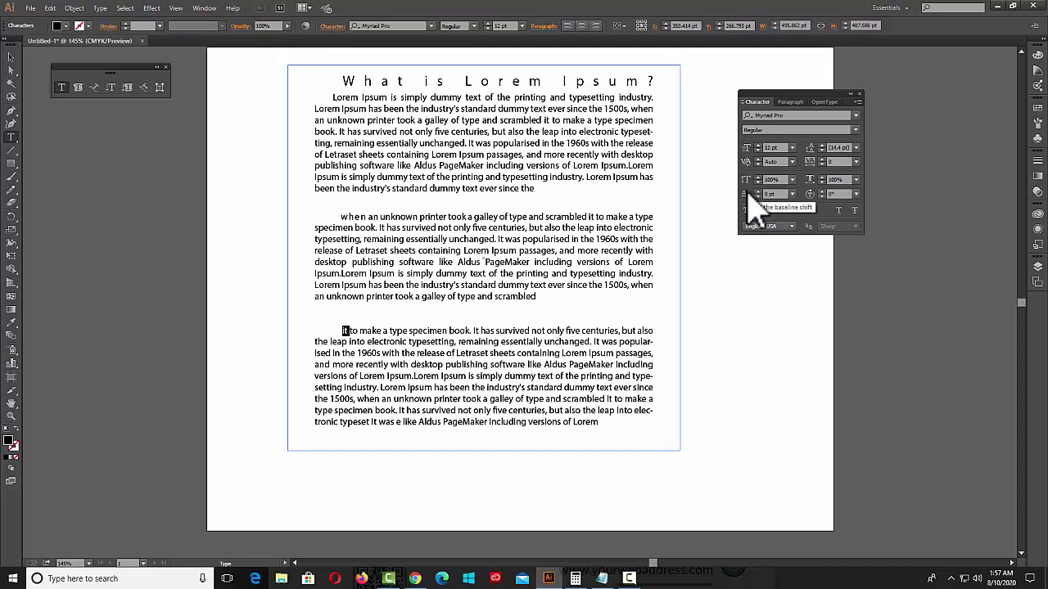
left_click(347, 327)
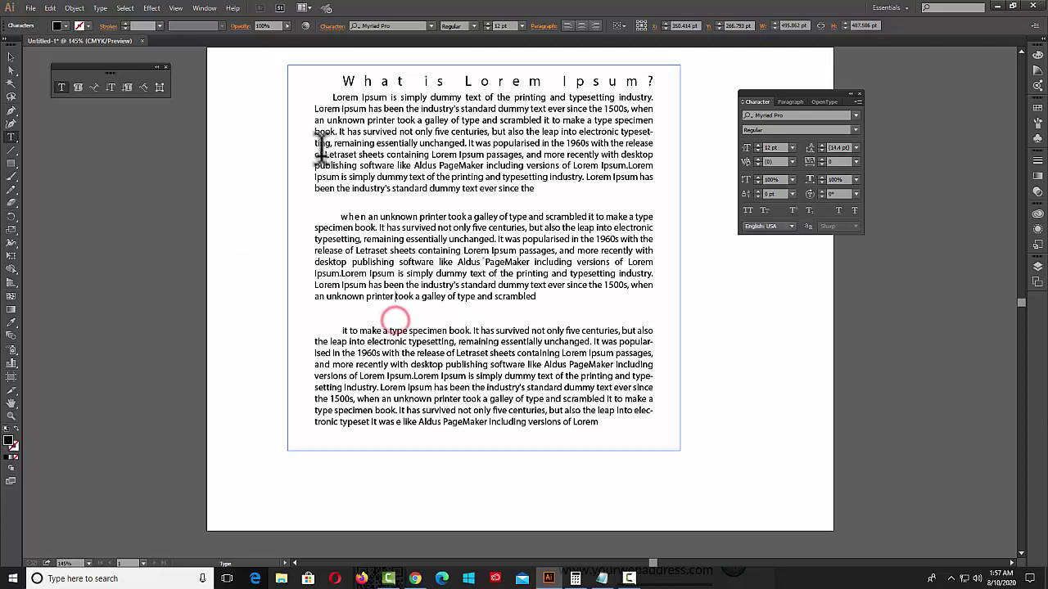
left_click(12, 57)
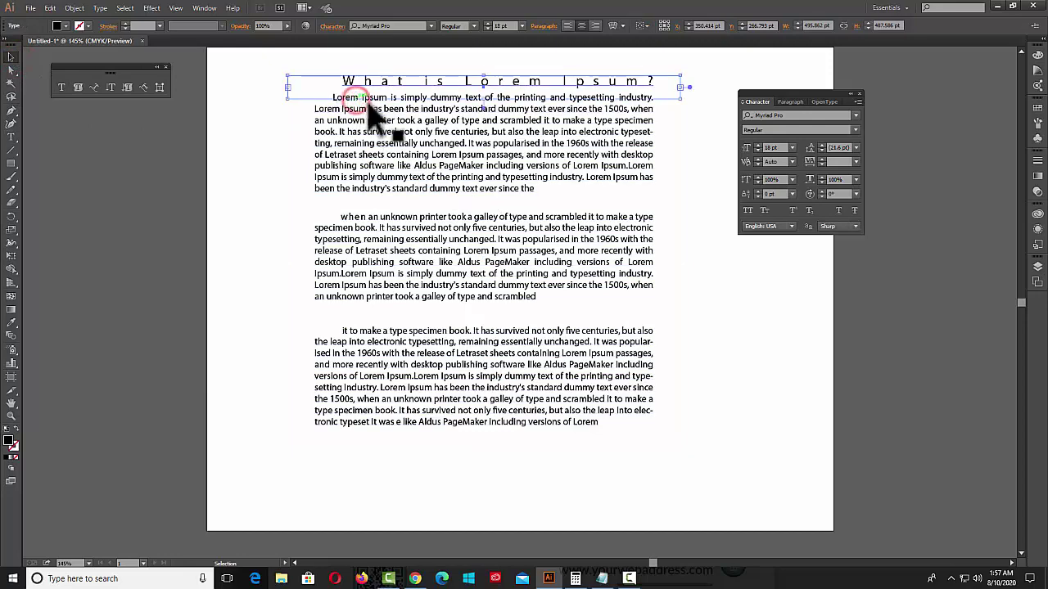
left_click(495, 205)
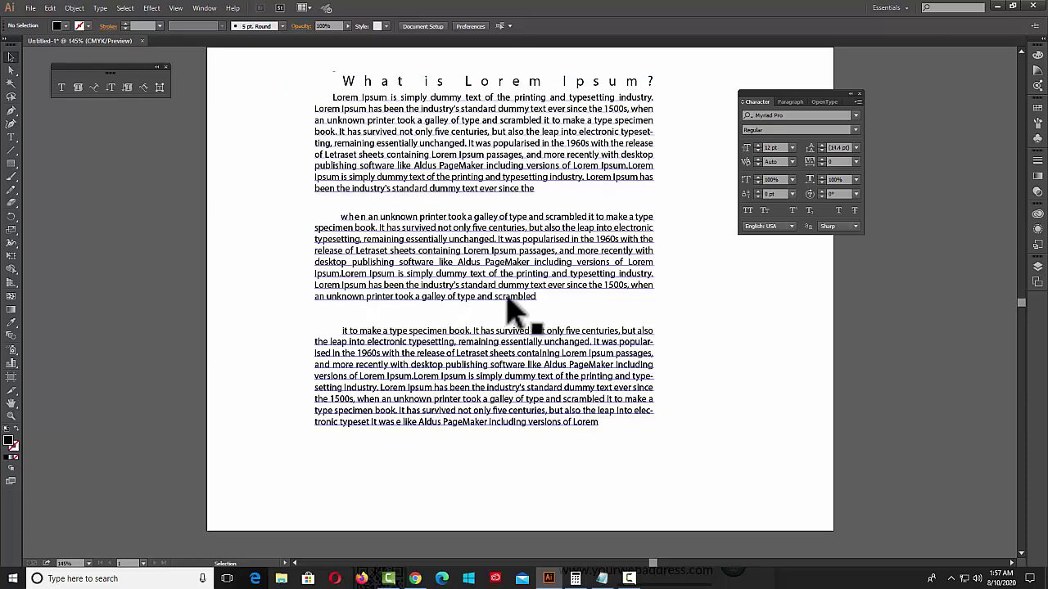
Try 12 pt and -12 pt baseline shifts on the body text, returning it to 0 pt.
left_click(339, 118)
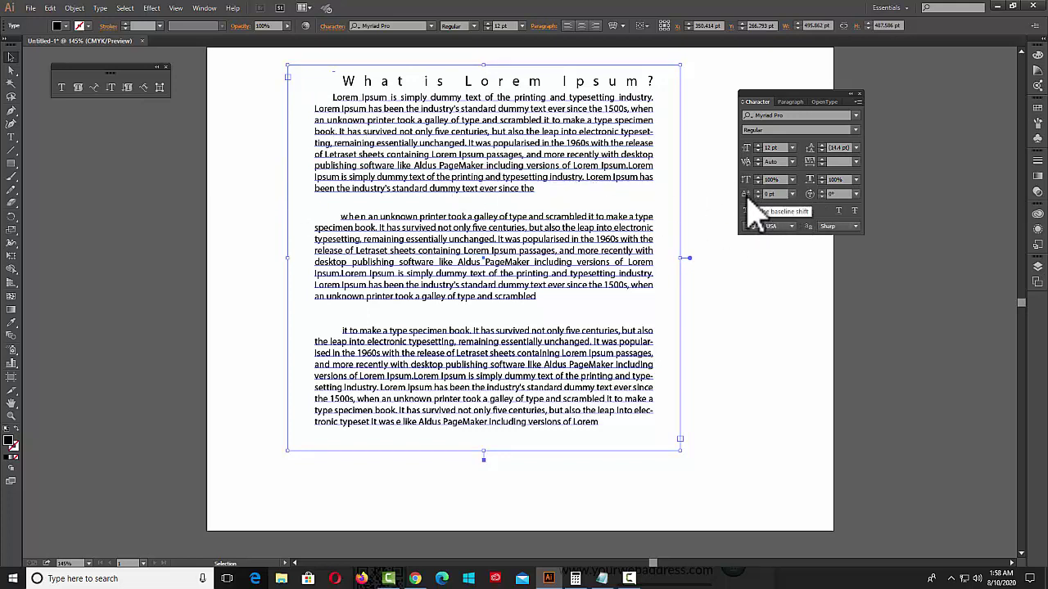
left_click(791, 194)
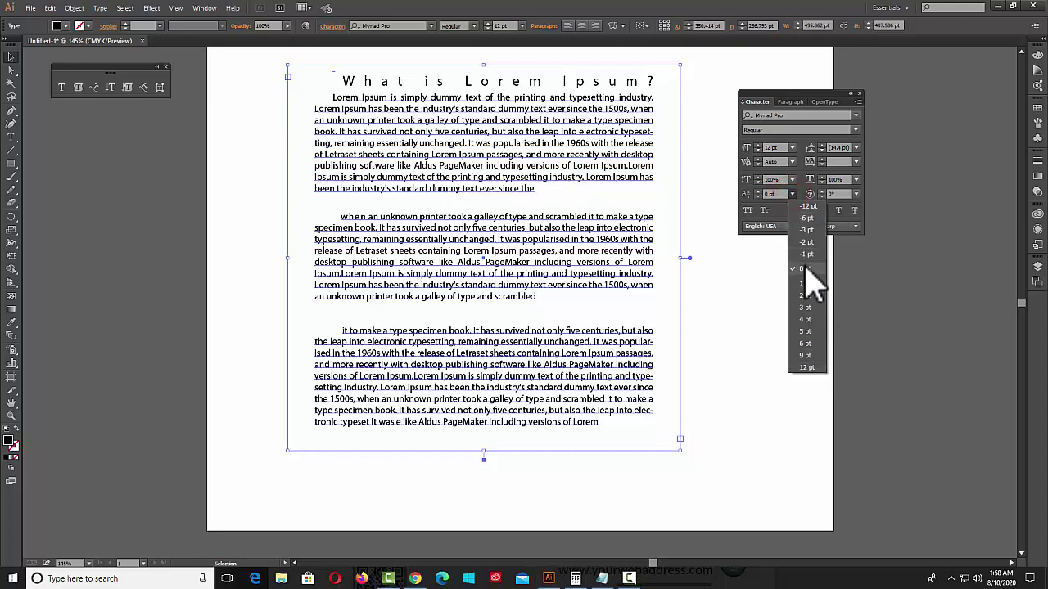
left_click(806, 368)
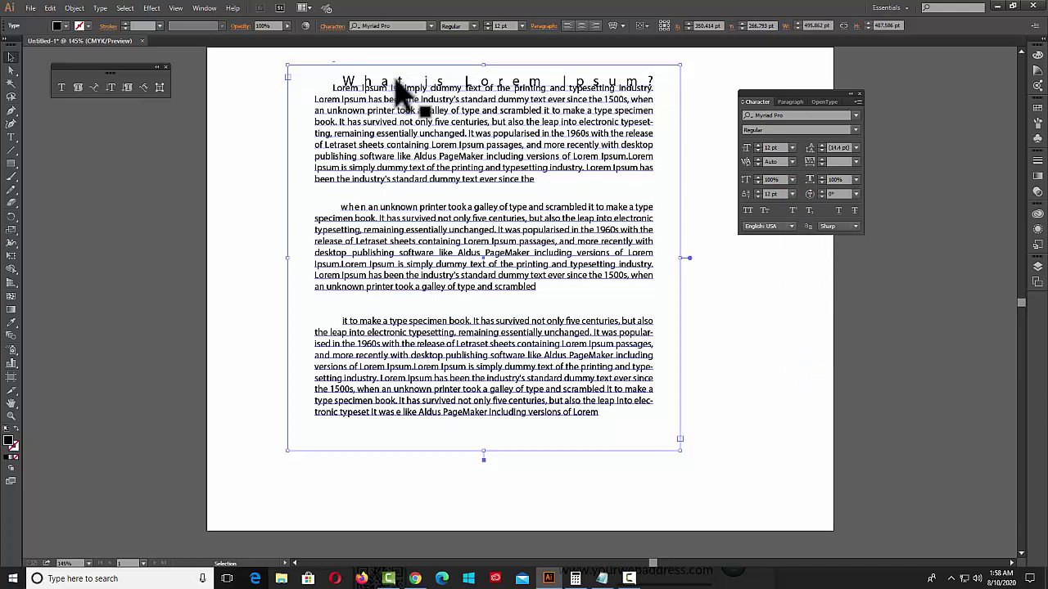
left_click(397, 88)
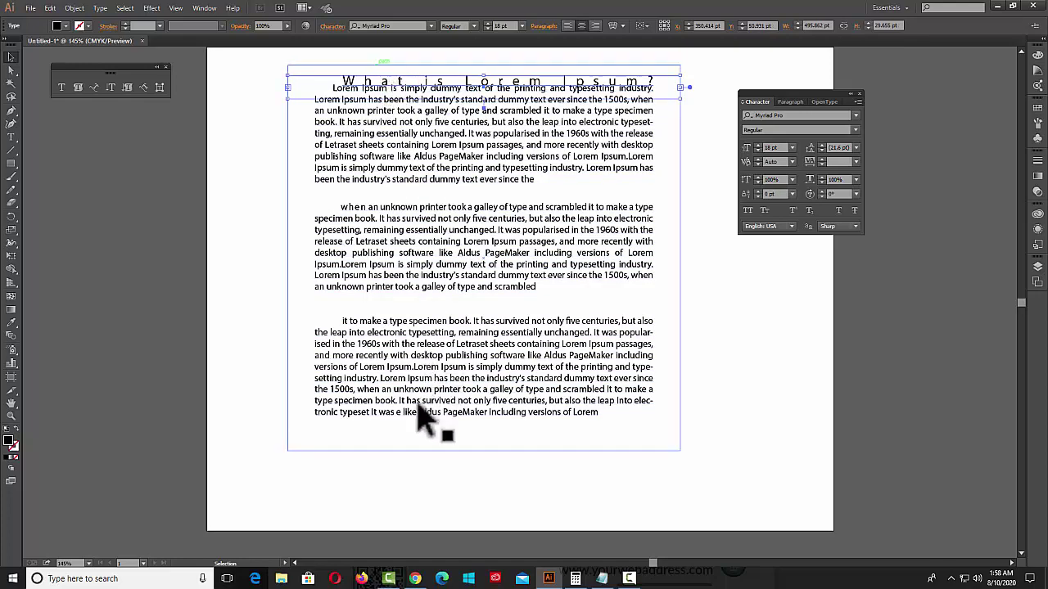
left_click(358, 150)
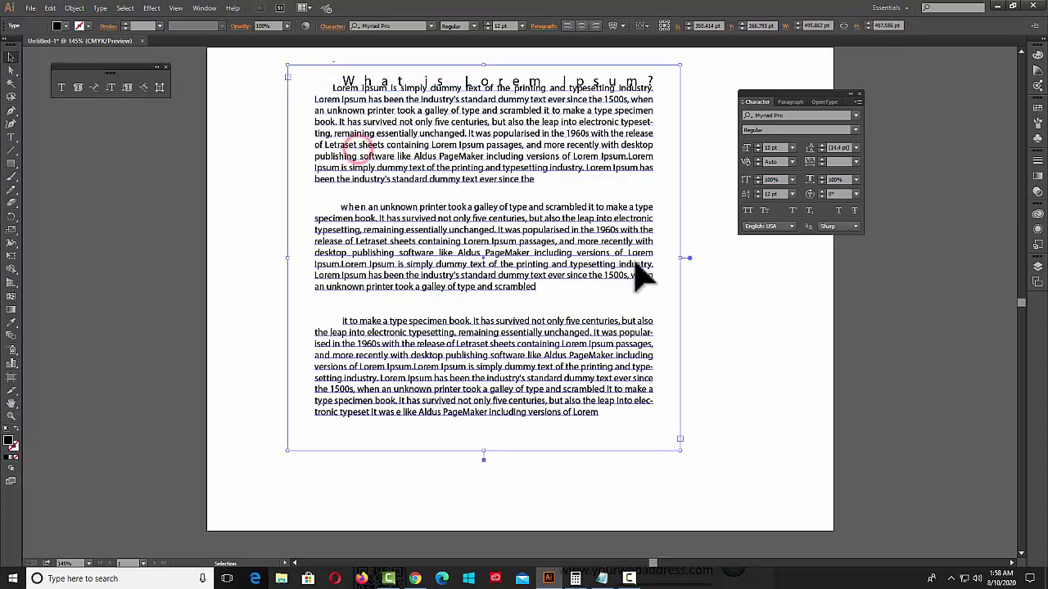
left_click(792, 194)
left_click(807, 264)
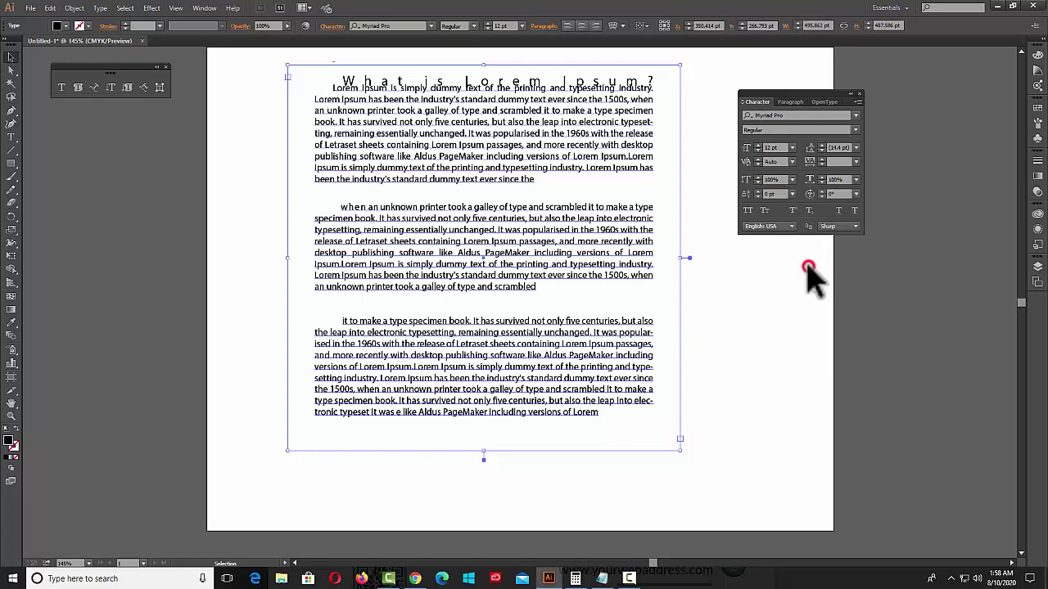
left_click(791, 195)
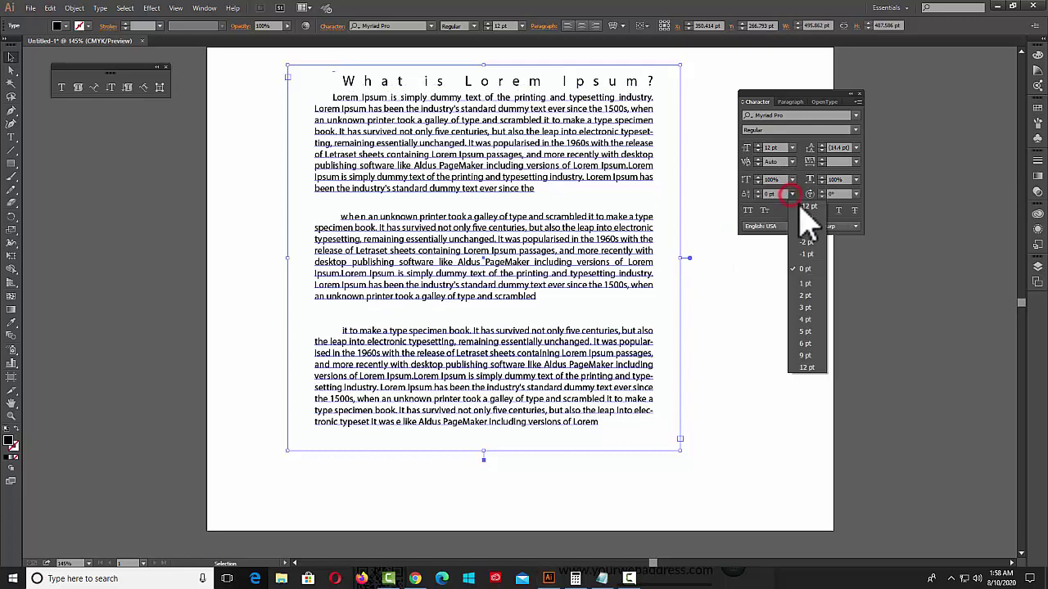
left_click(807, 206)
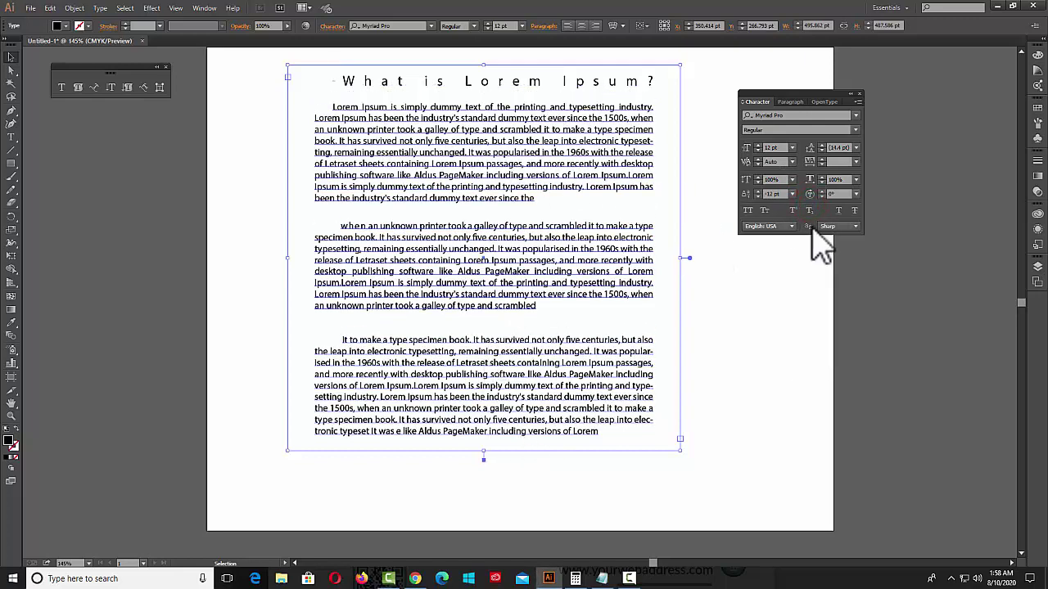
left_click(792, 194)
left_click(807, 263)
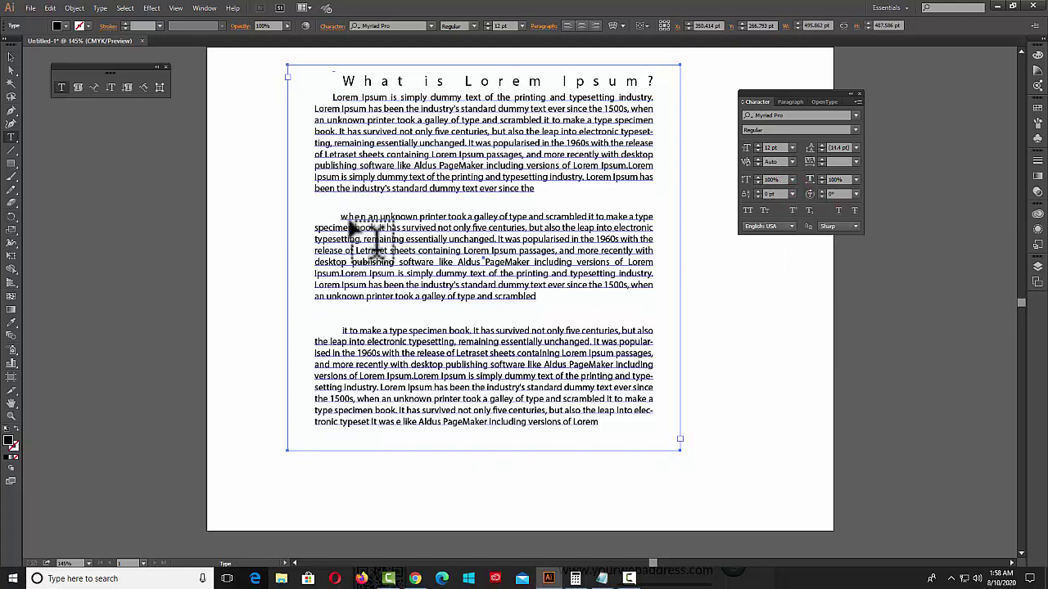
Raise the second paragraph's first line by 4 pt and 12 pt, then reset character formatting.
left_click_drag(341, 214, 655, 214)
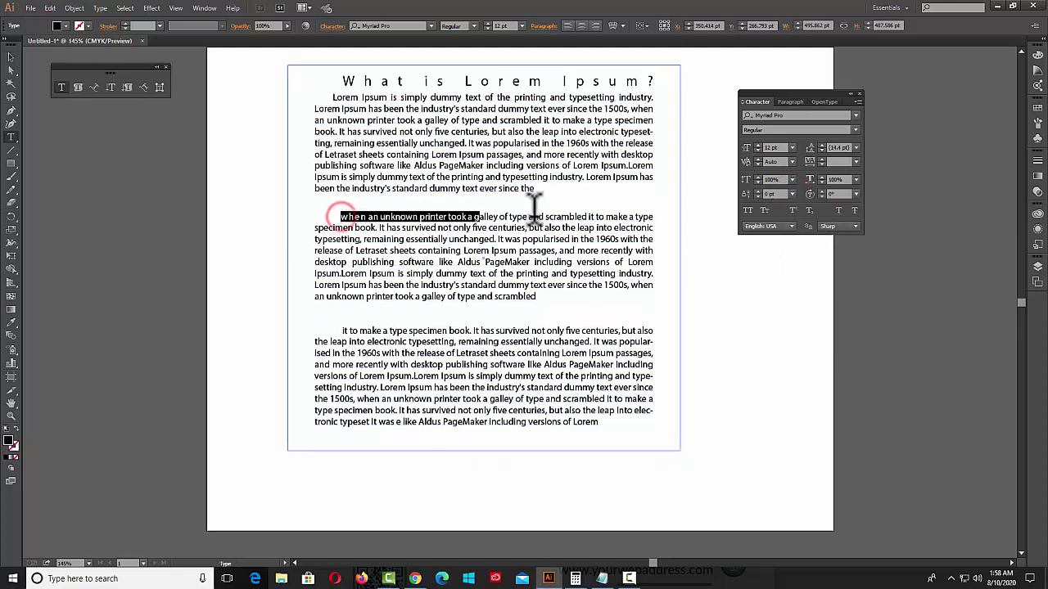
left_click(790, 195)
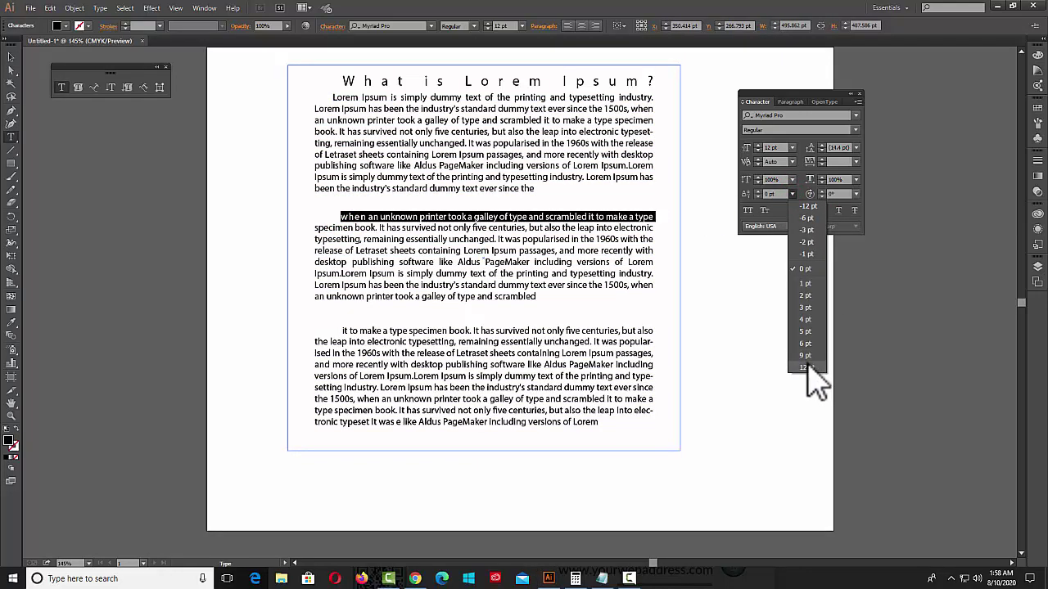
left_click(806, 308)
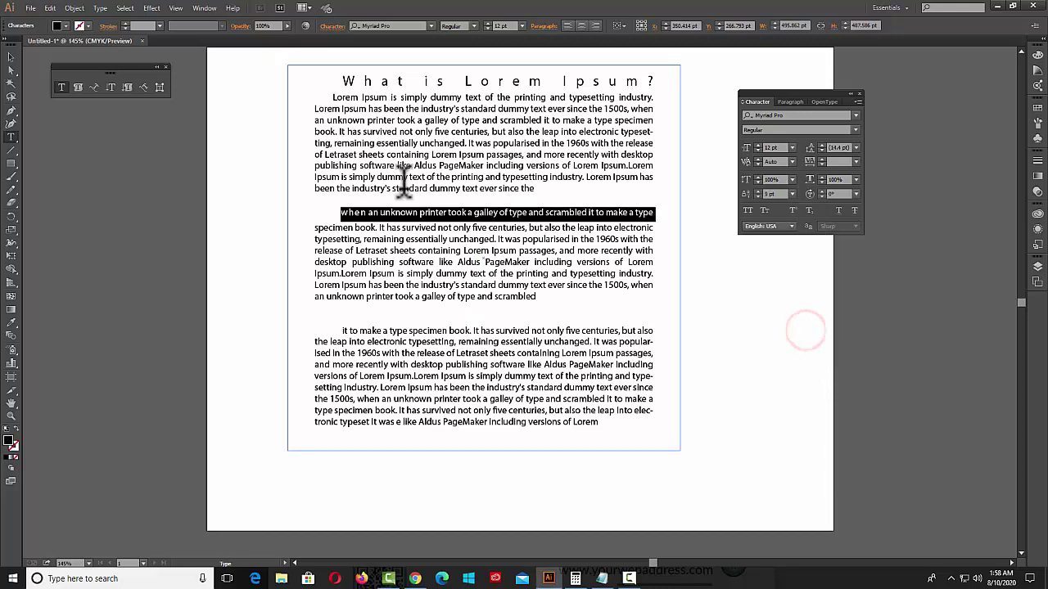
left_click(347, 205)
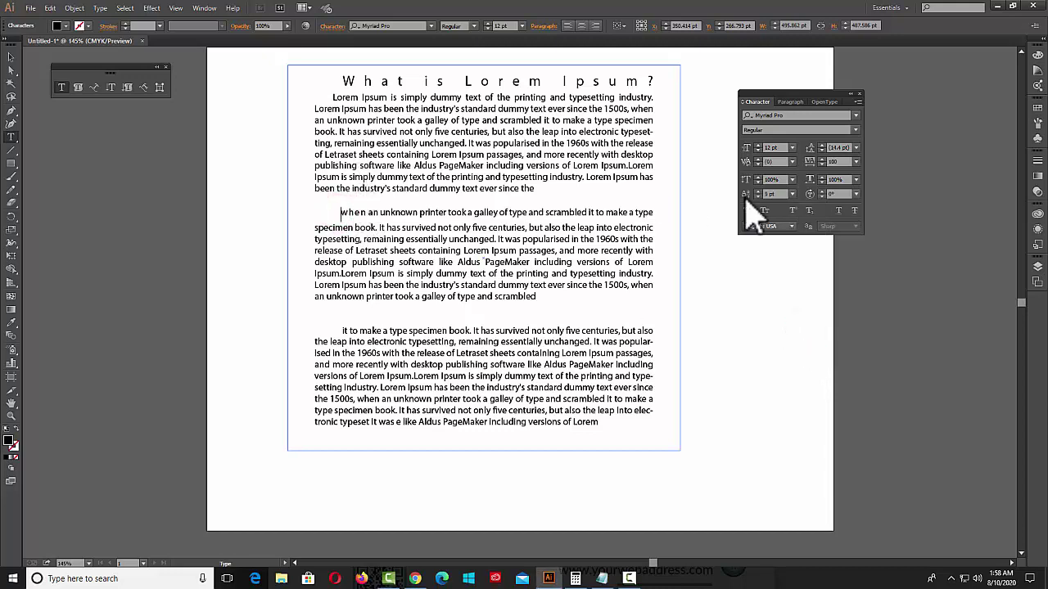
mouse_move(342, 201)
left_mouse_down()
mouse_move(655, 209)
mouse_move(365, 210)
left_mouse_up()
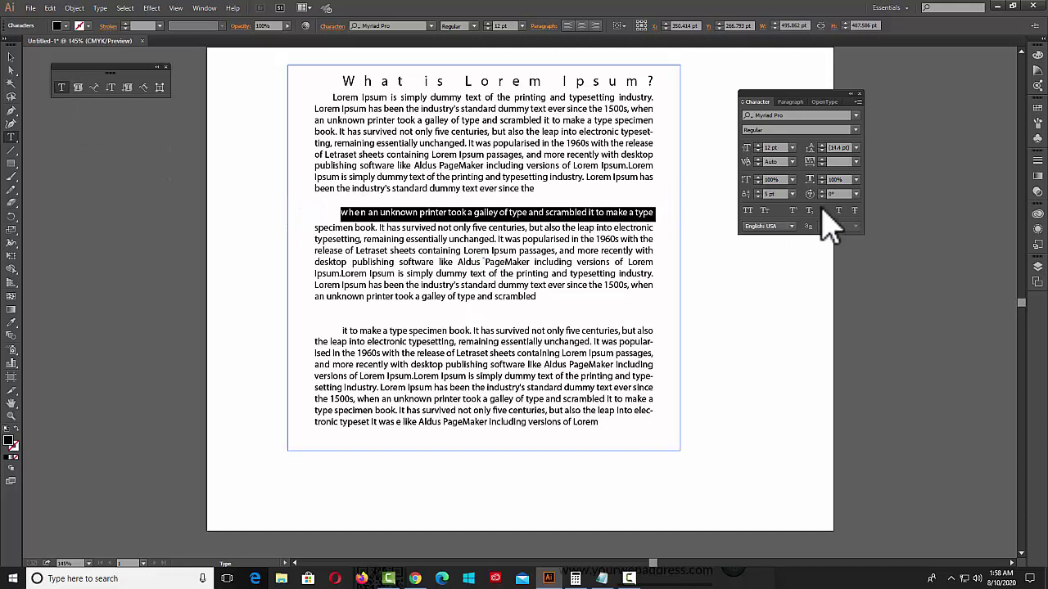
left_click(792, 194)
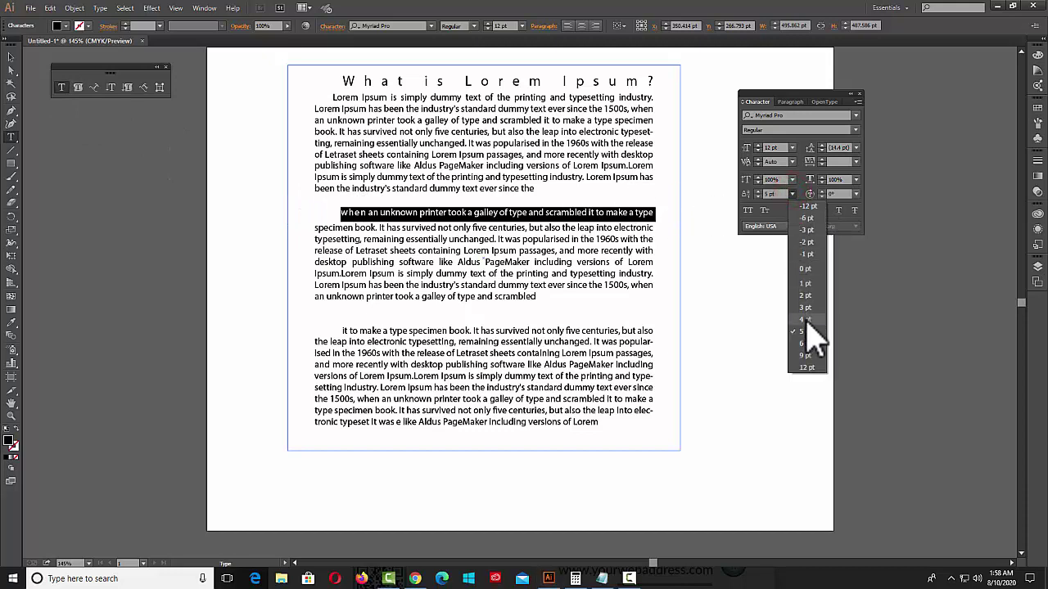
left_click(806, 320)
left_click(791, 194)
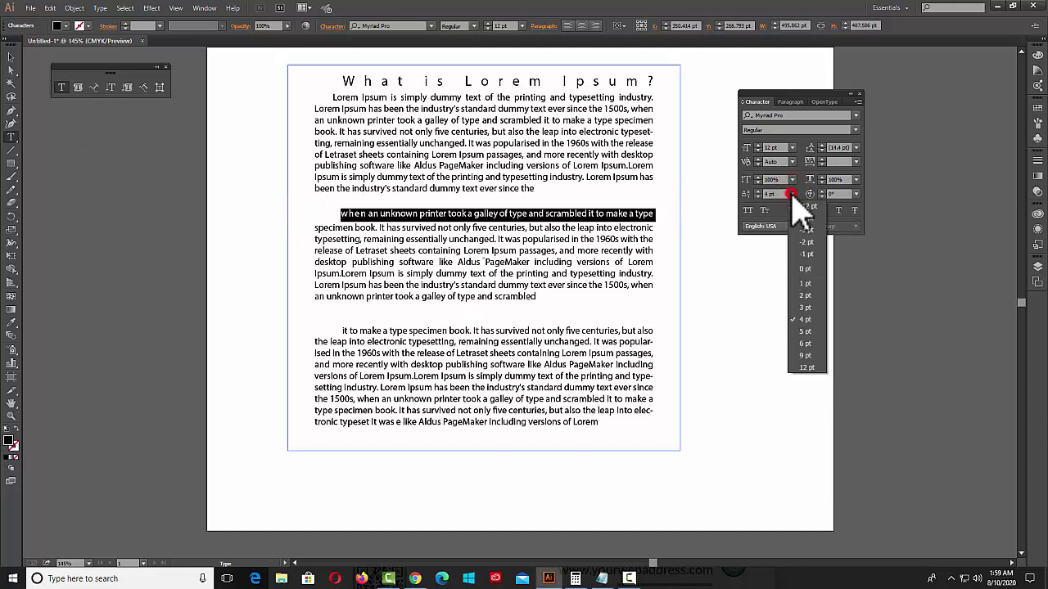
left_click(806, 278)
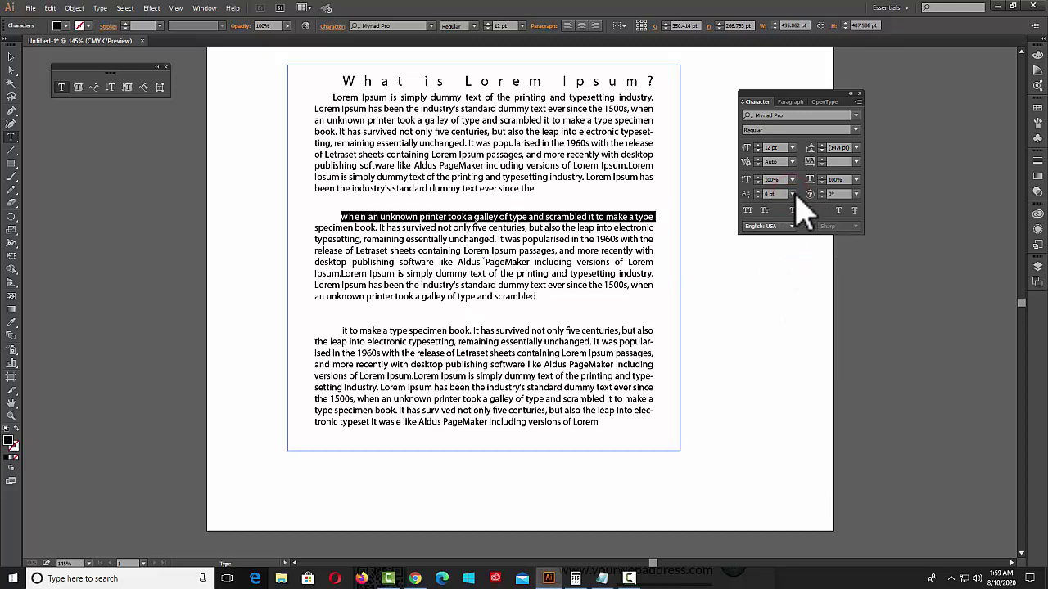
left_click(791, 194)
left_click(857, 102)
left_click(914, 248)
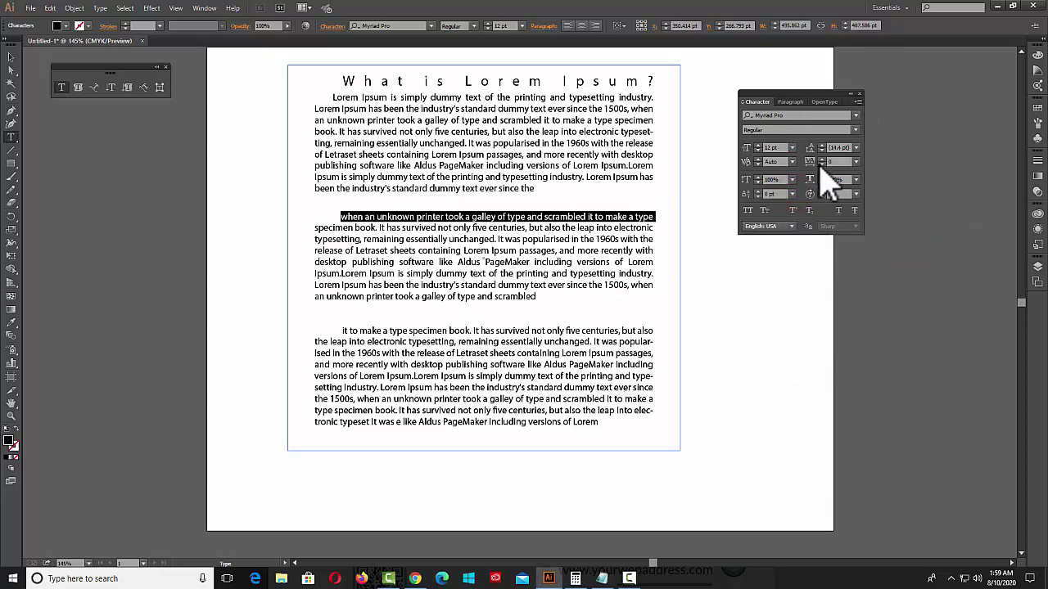
left_click(606, 190)
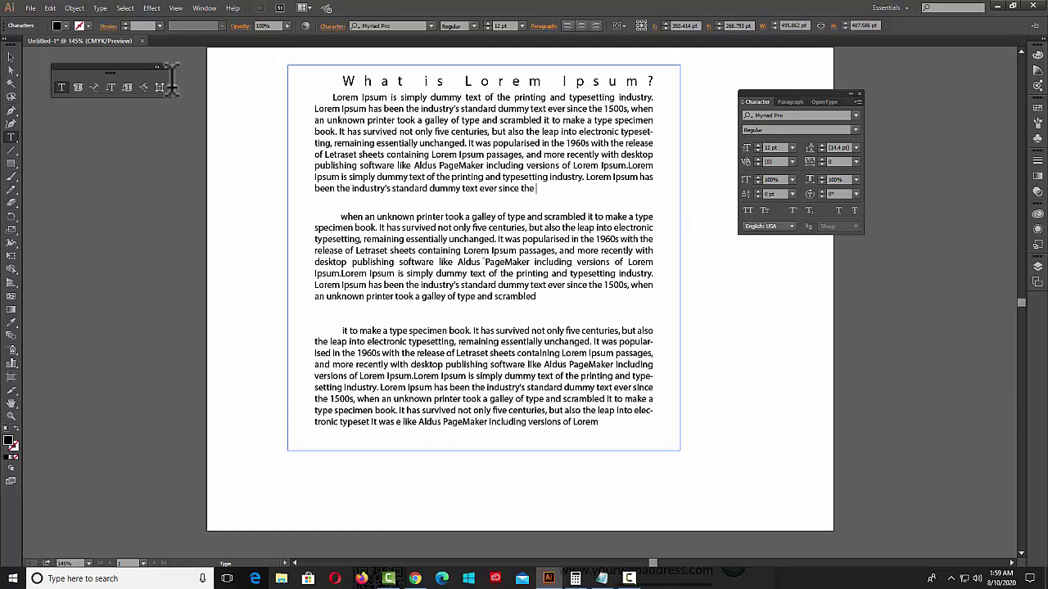
Rotate the heading's letter W to 180°, 90°, 45° and 30°, then back to 0°.
left_click(334, 72)
left_click(11, 57)
left_click(381, 82)
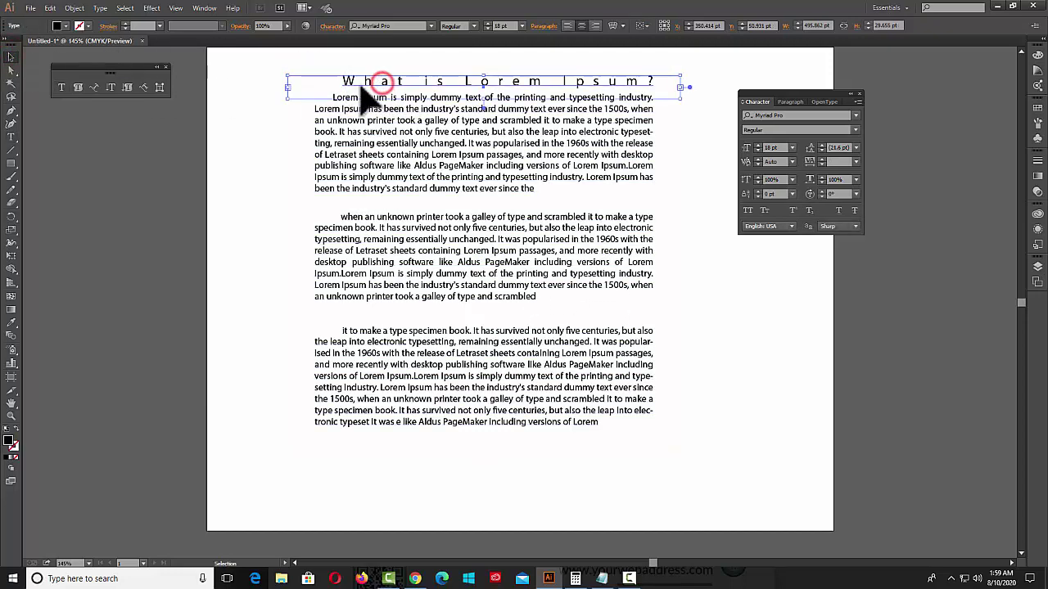
left_click(62, 87)
left_click(350, 80)
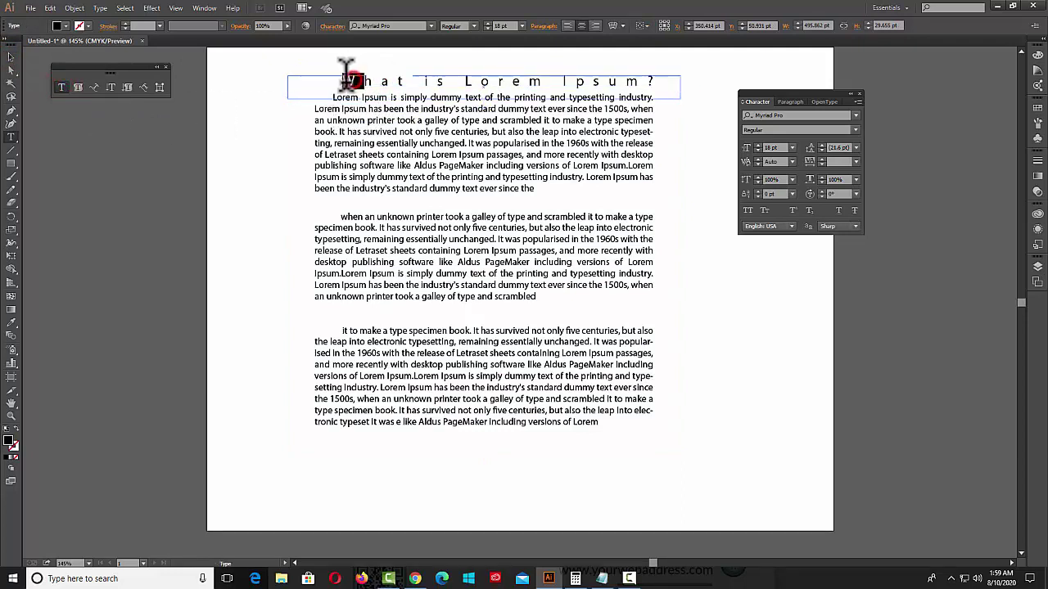
left_click_drag(347, 79, 273, 93)
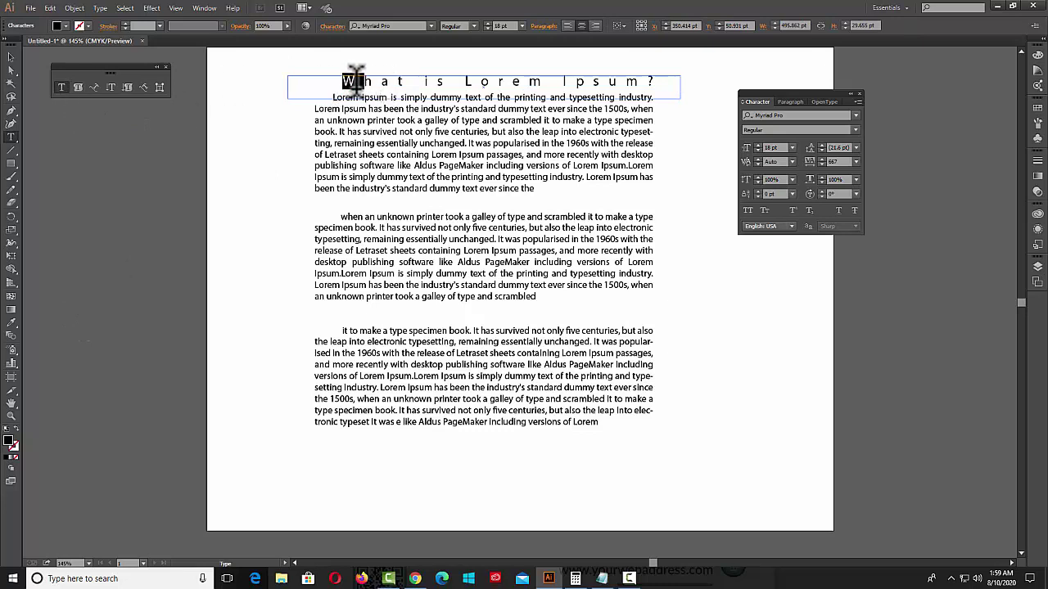
left_click(856, 195)
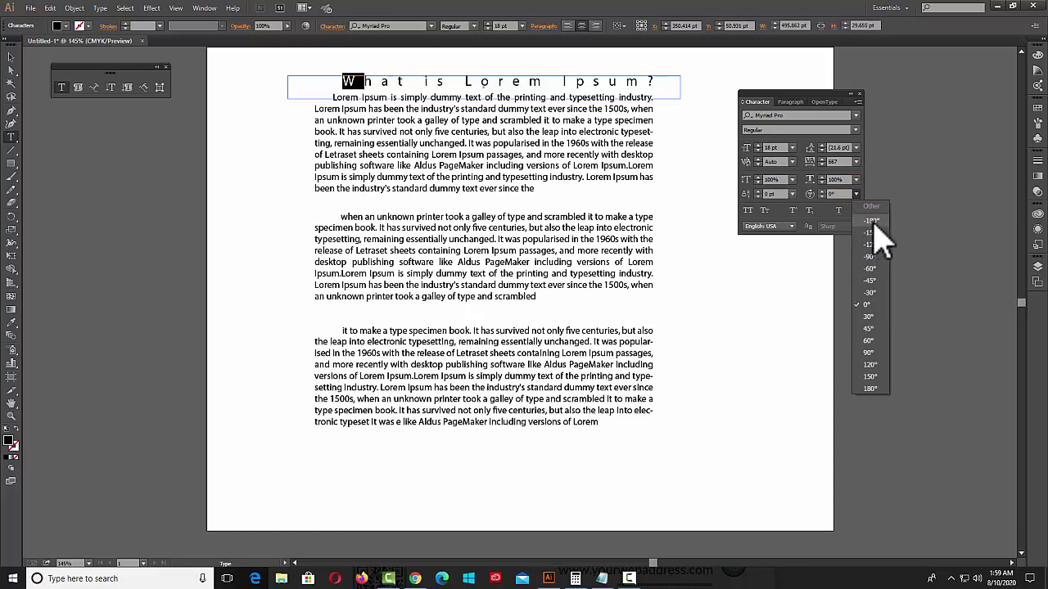
left_click(869, 389)
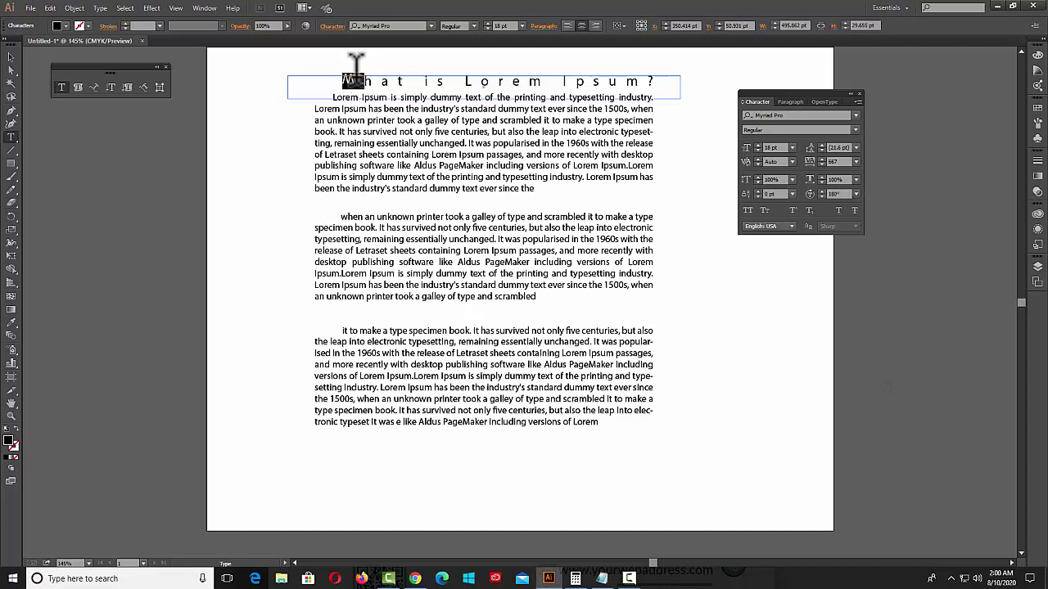
left_click(856, 194)
left_click(879, 355)
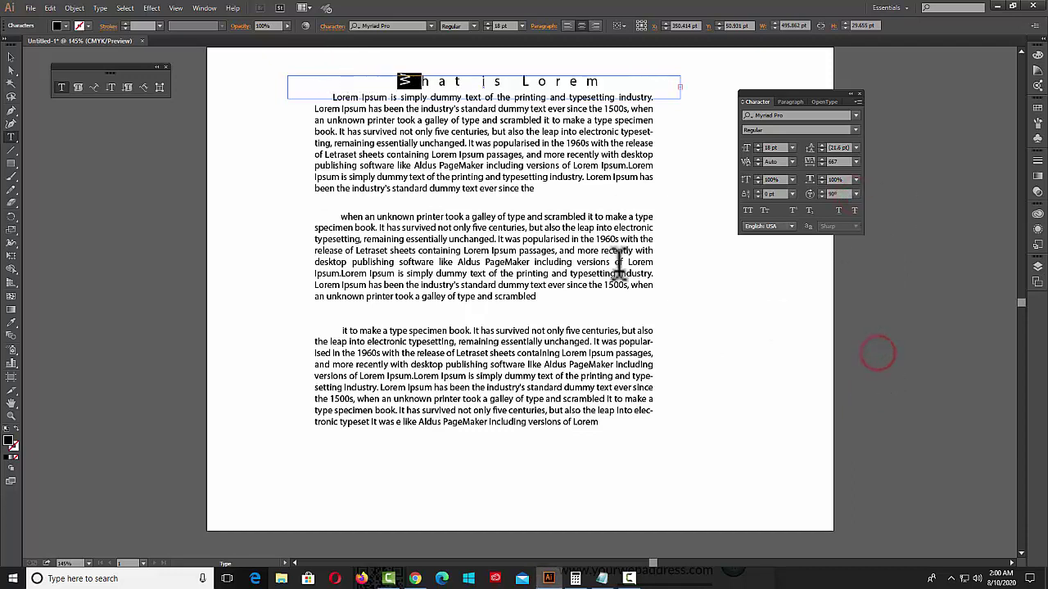
left_click(857, 194)
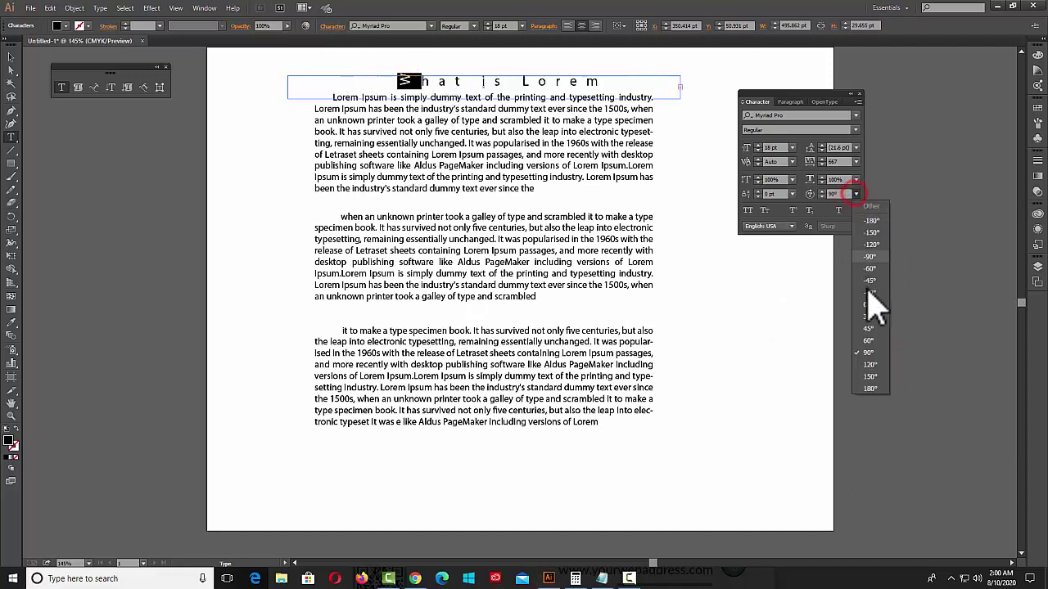
left_click(870, 328)
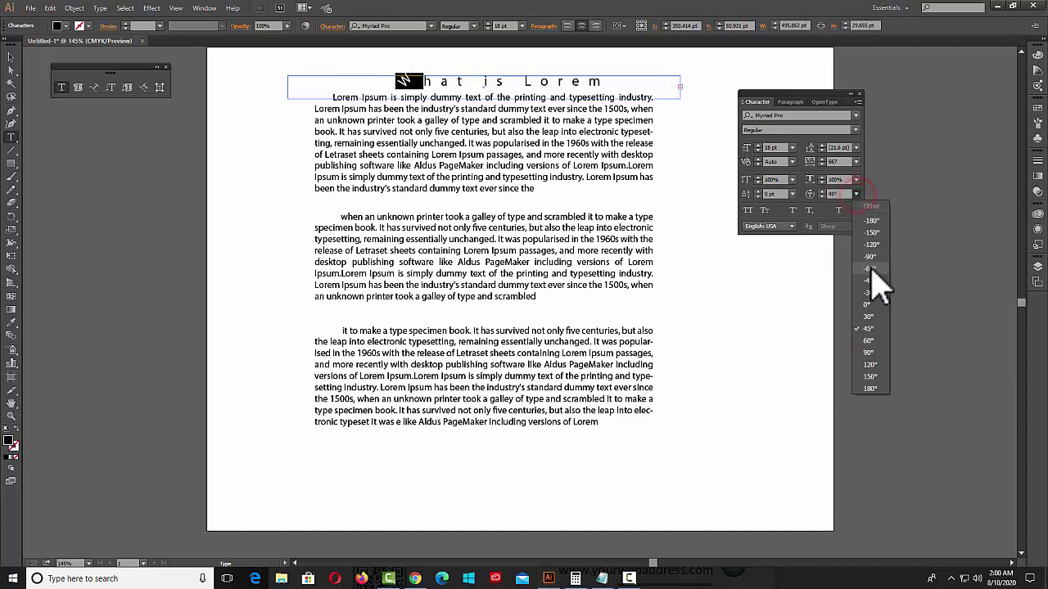
left_click(869, 316)
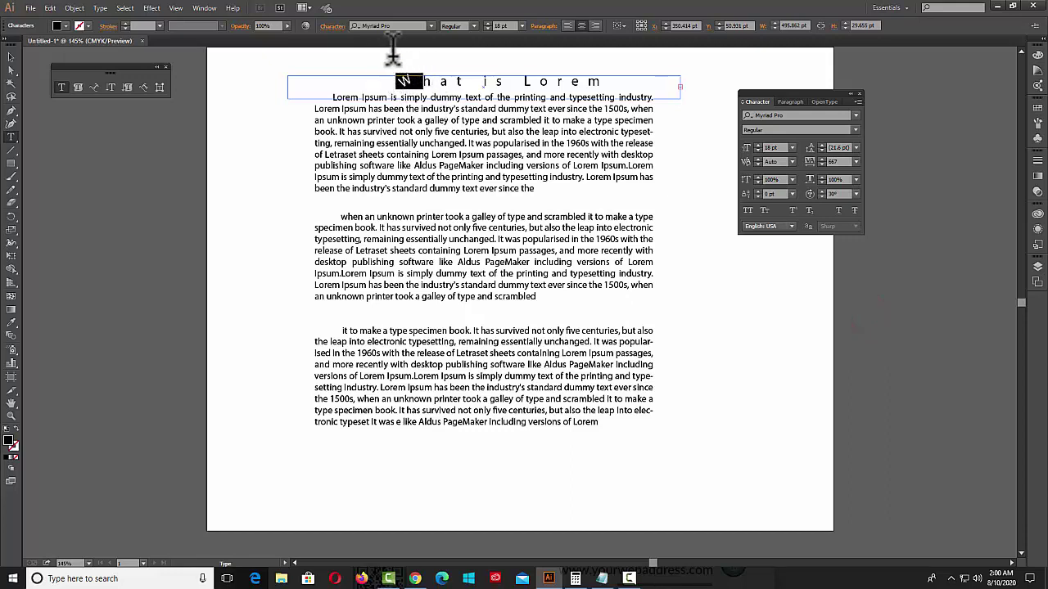
left_click(857, 195)
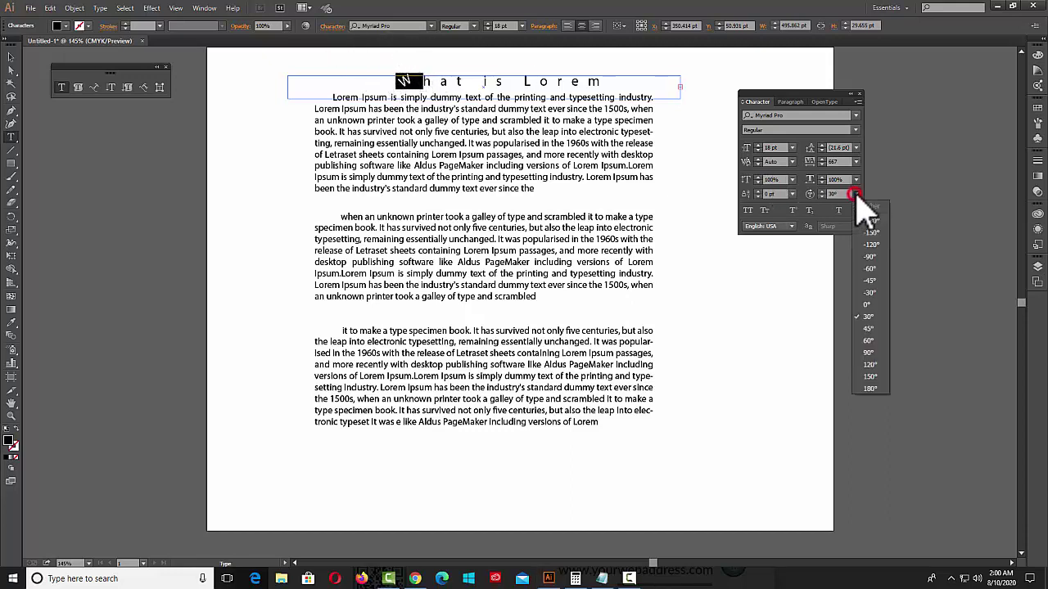
left_click(866, 305)
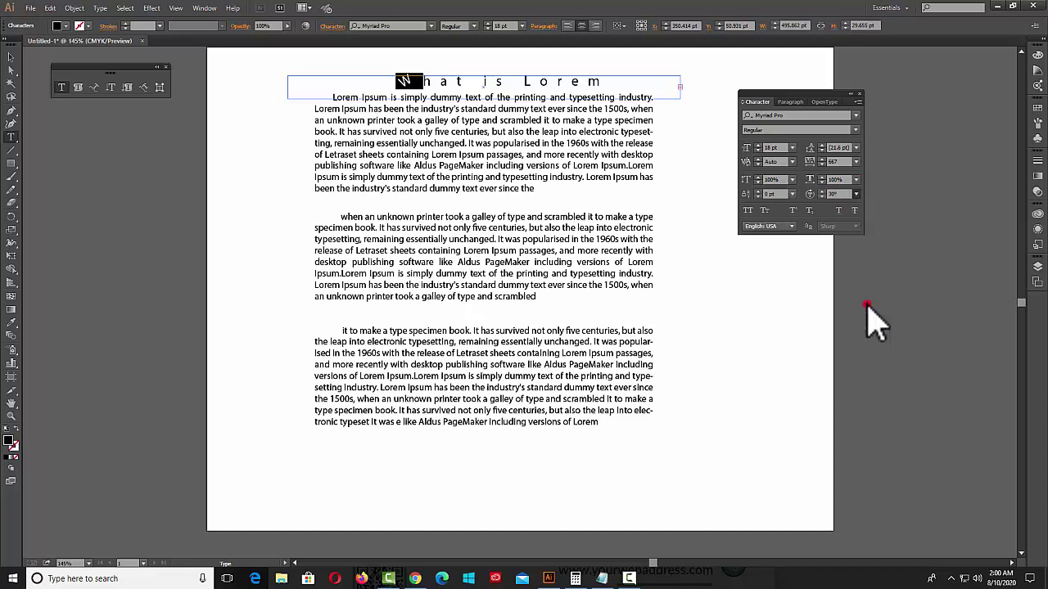
Rotate the W through -30°, -45°, -60°, -90°, -120° and 120°, then restore it upright.
left_click(856, 194)
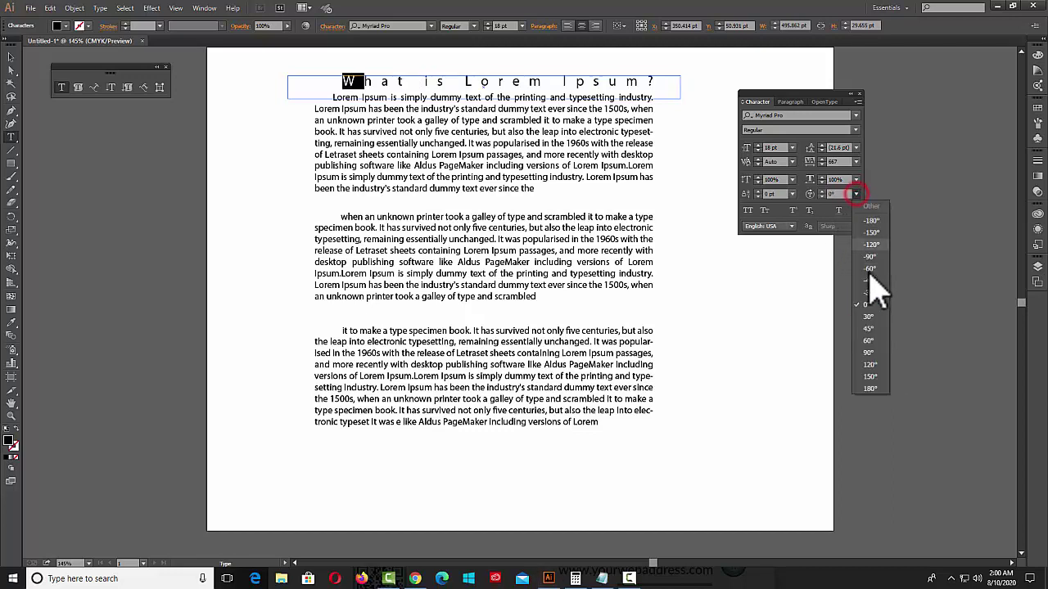
left_click(870, 292)
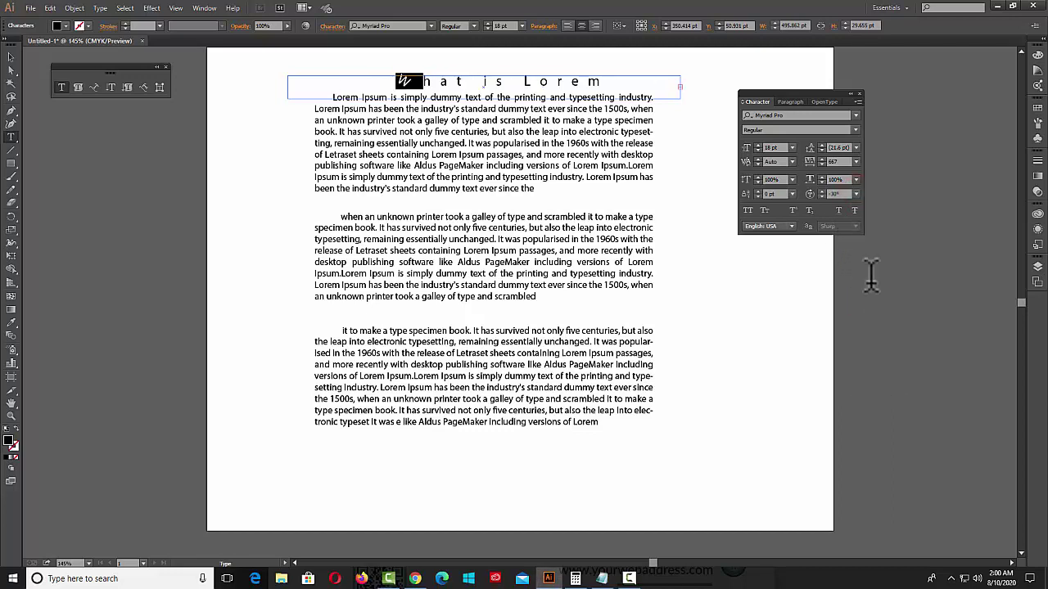
left_click(855, 194)
left_click(870, 276)
left_click(856, 194)
left_click(866, 269)
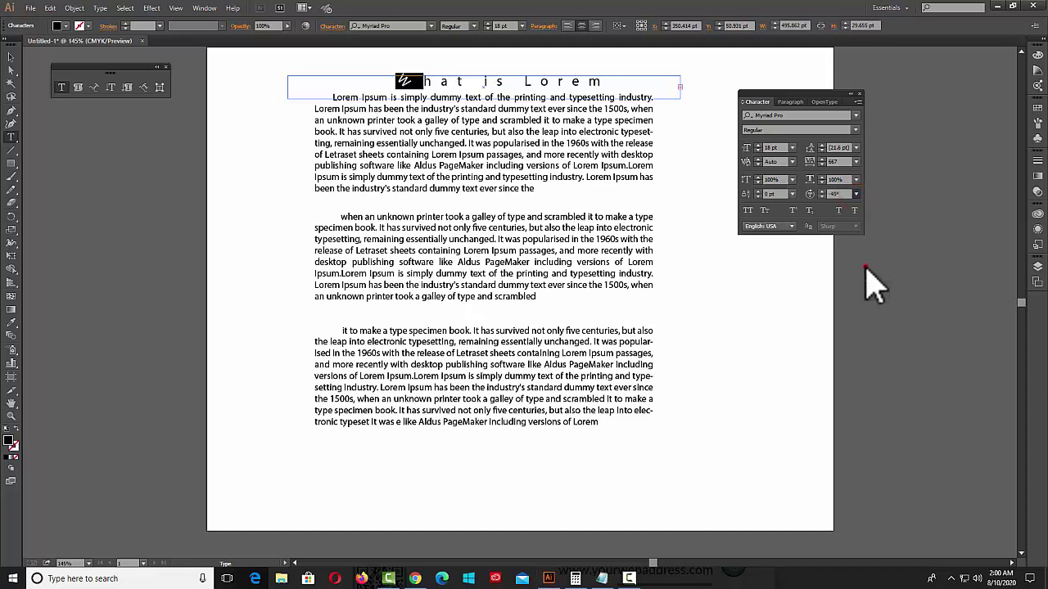
left_click(855, 194)
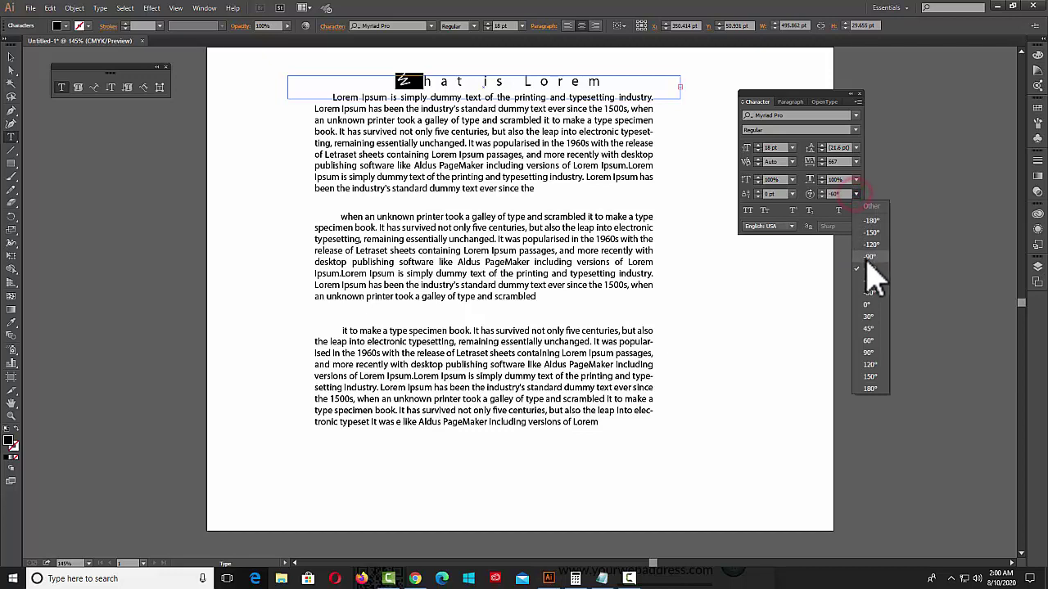
left_click(866, 257)
left_click(856, 194)
left_click(870, 245)
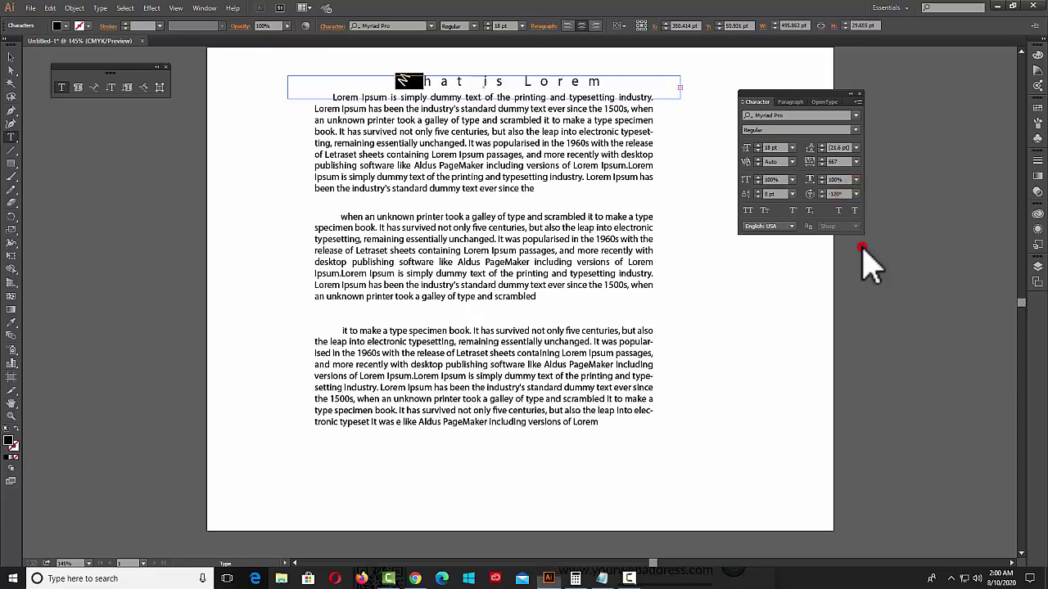
left_click(856, 194)
left_click(869, 364)
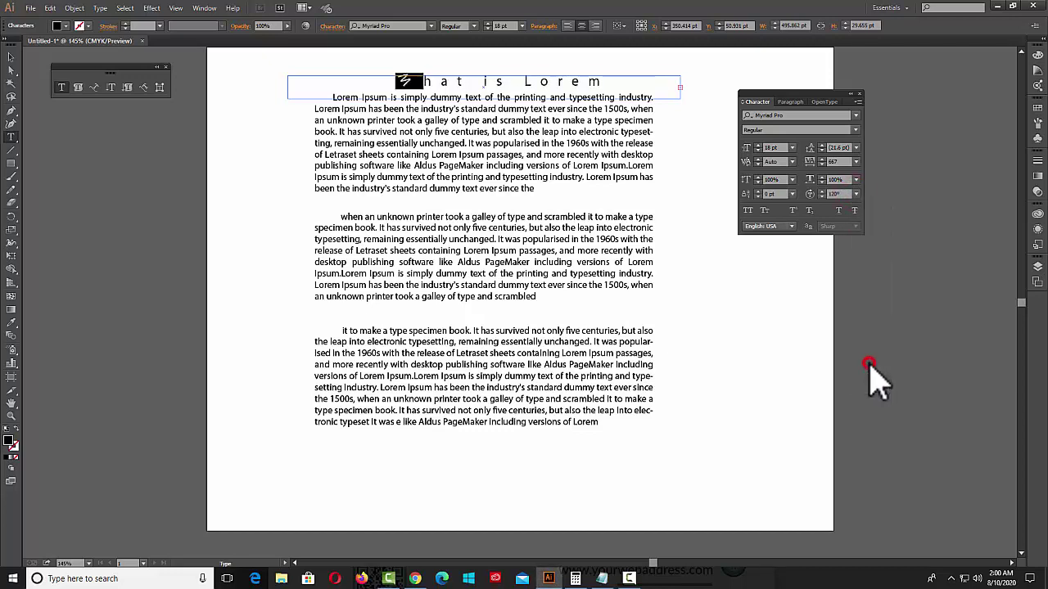
left_click(855, 194)
left_click(859, 302)
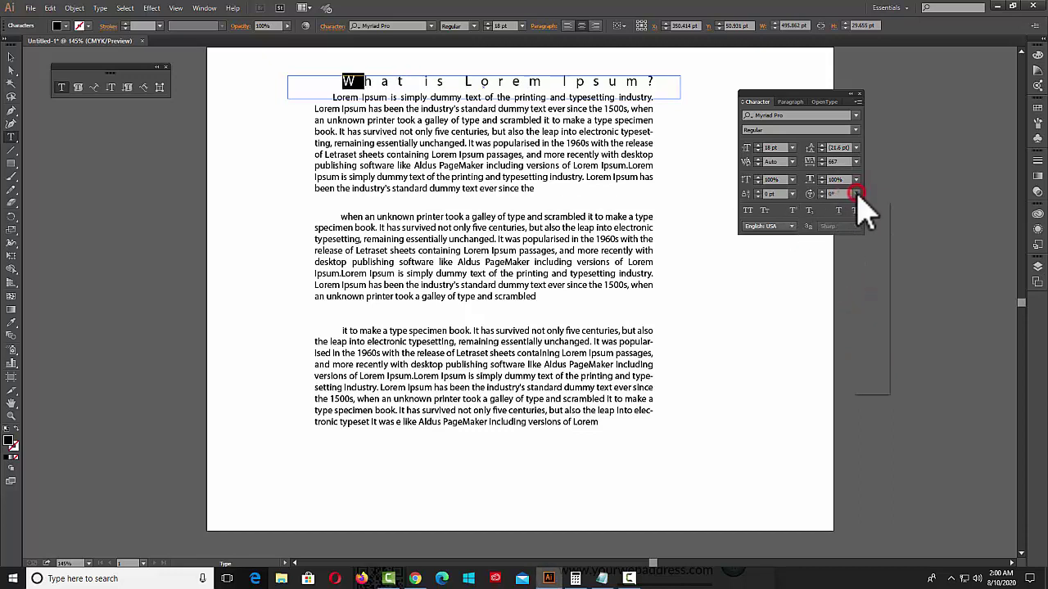
left_click(855, 194)
left_click(873, 293)
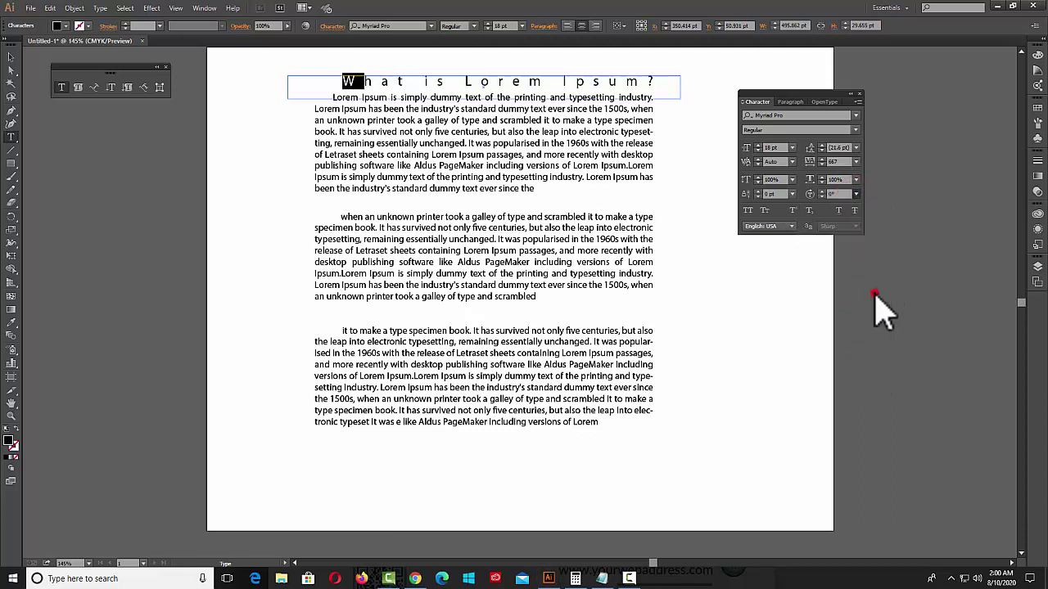
left_click(858, 194)
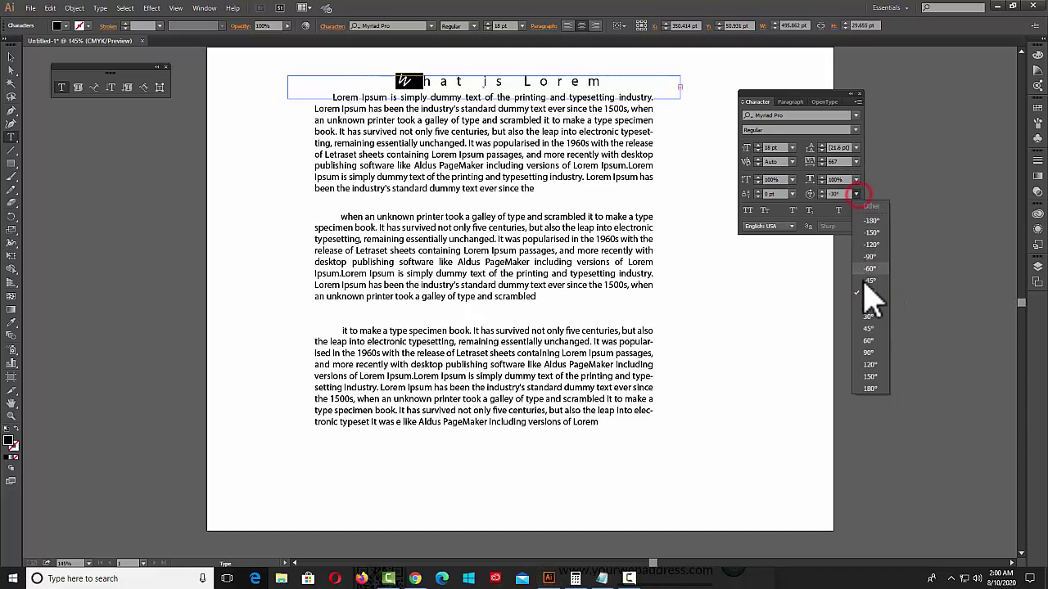
left_click(870, 311)
key("ctrl+z")
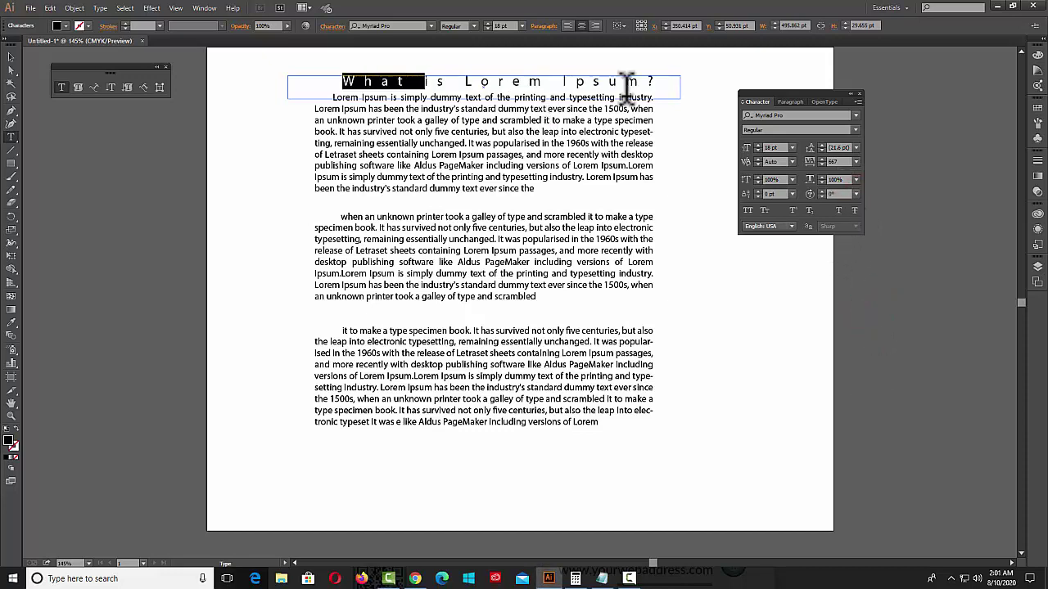
Rotate all the body text characters 30°, then return them to 0°.
key("Escape")
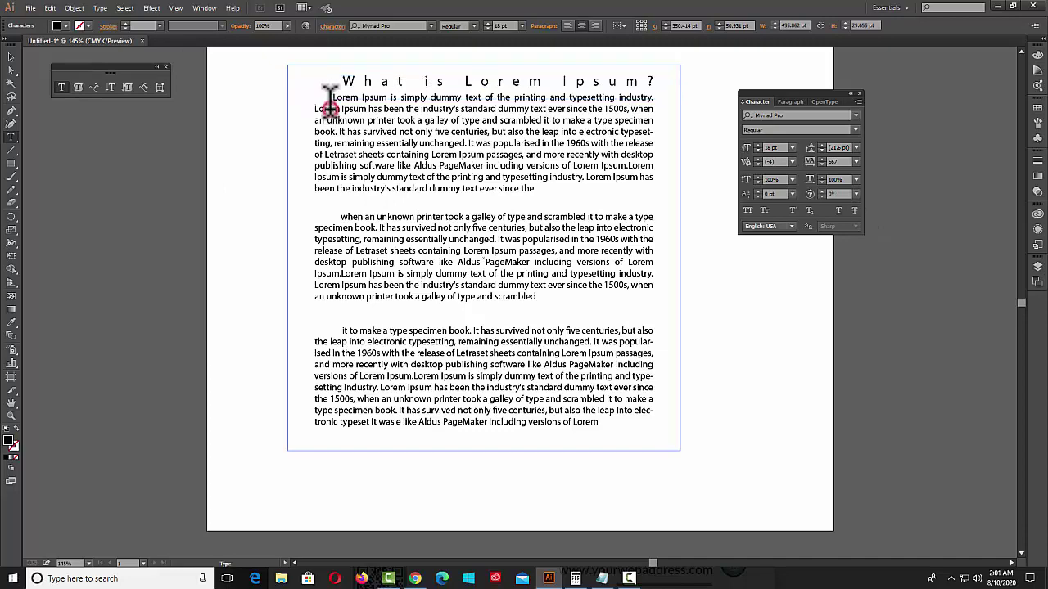
mouse_move(331, 97)
left_mouse_down()
mouse_move(670, 237)
mouse_move(694, 422)
left_mouse_up()
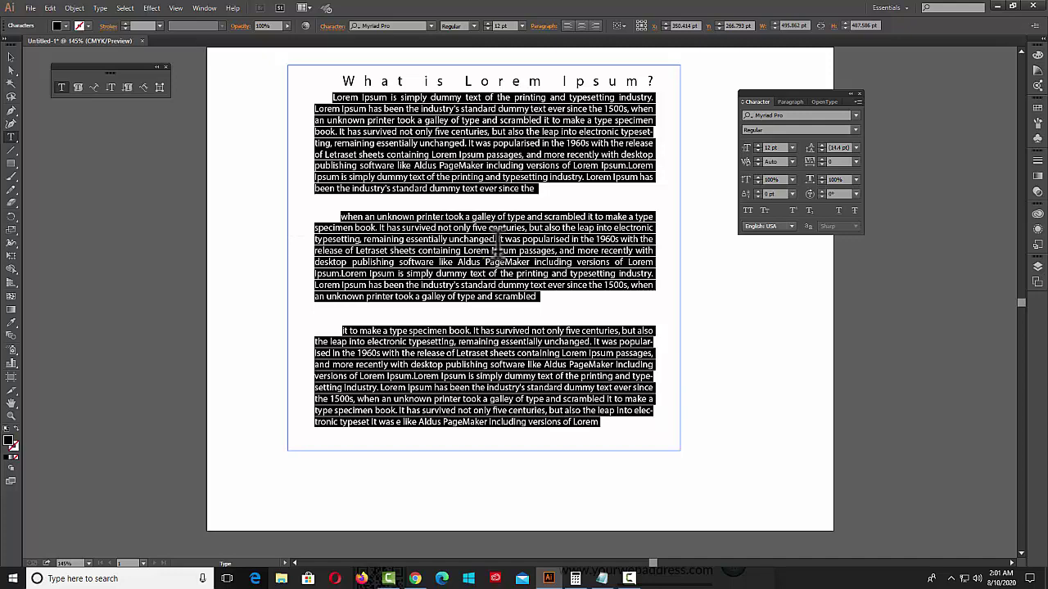
left_click(856, 194)
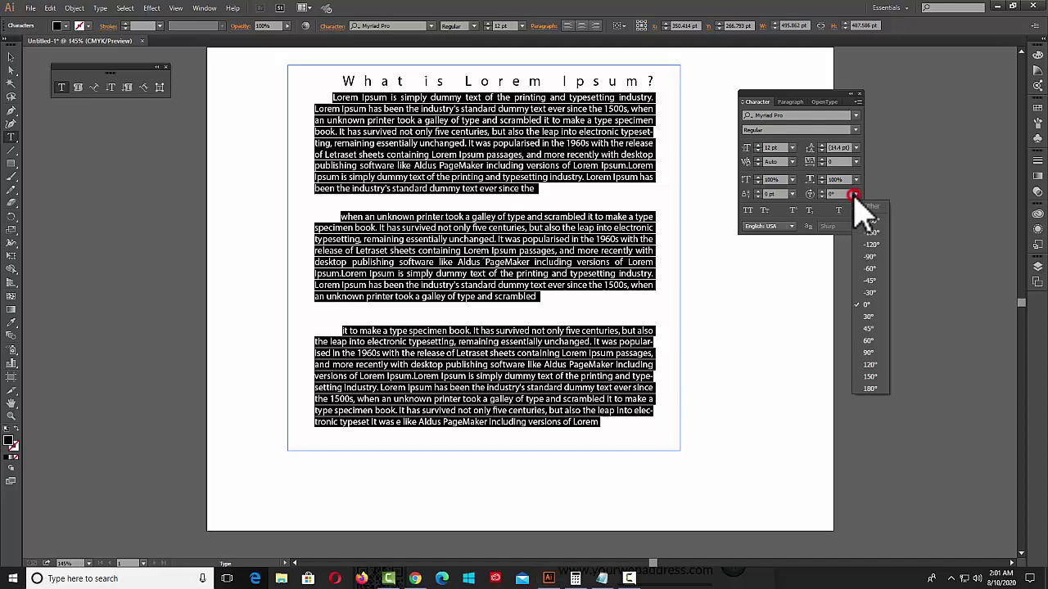
left_click(871, 315)
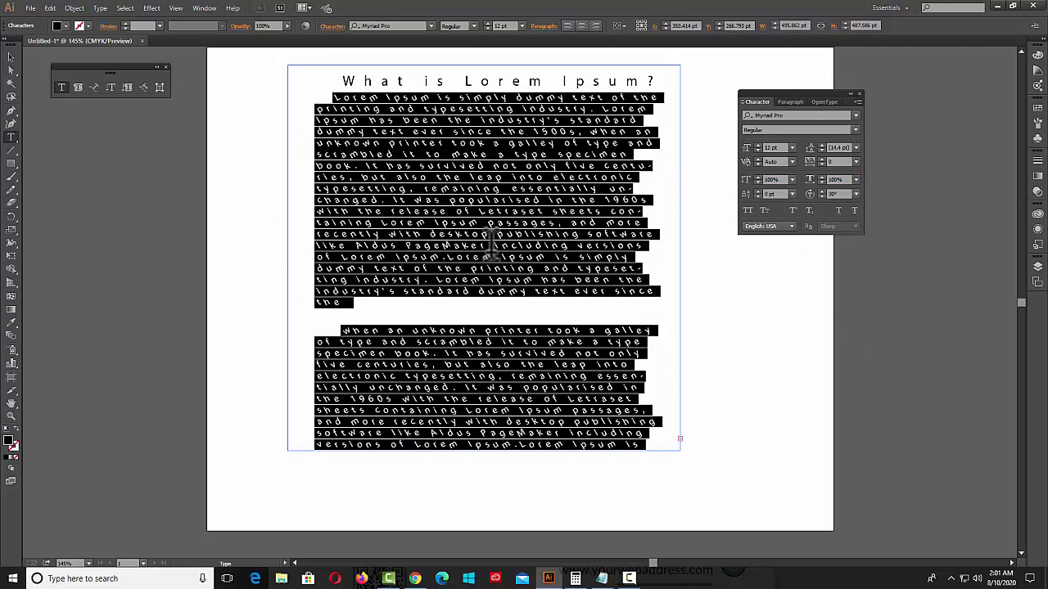
left_click(856, 194)
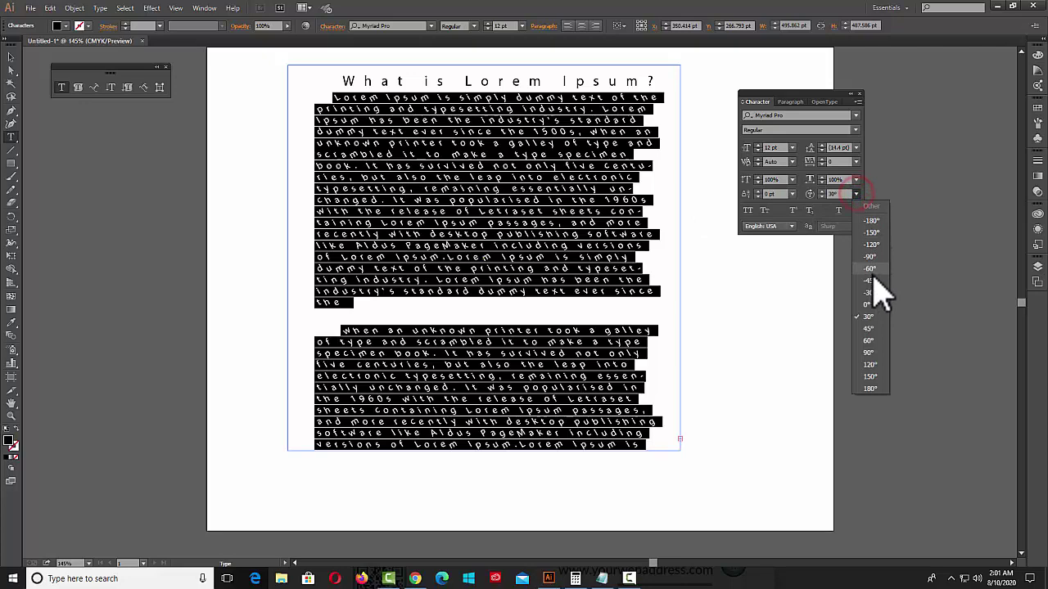
left_click(868, 305)
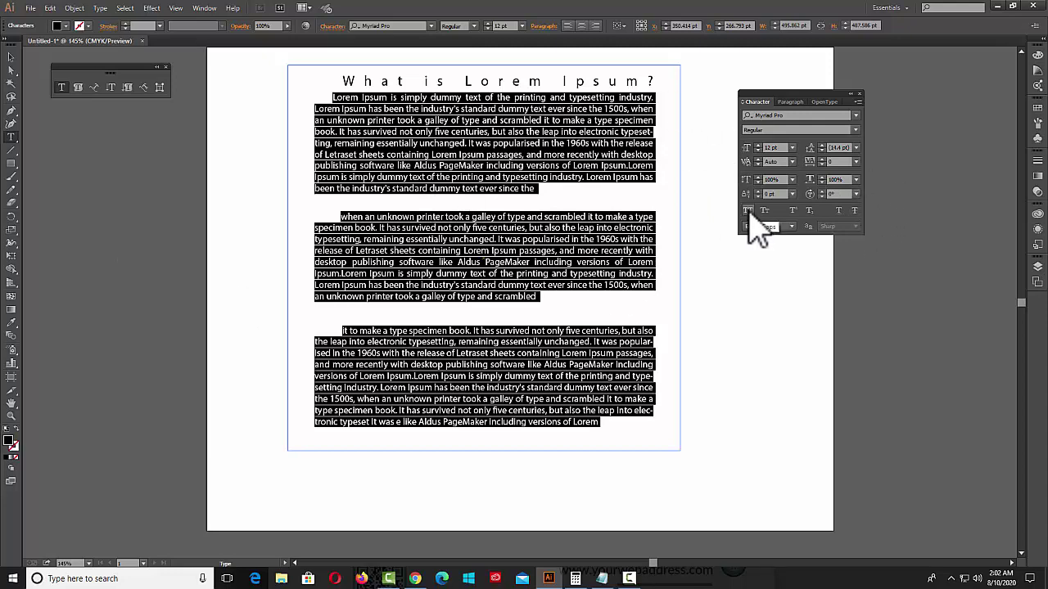
Set all the body text in uppercase with All Caps.
key("Escape")
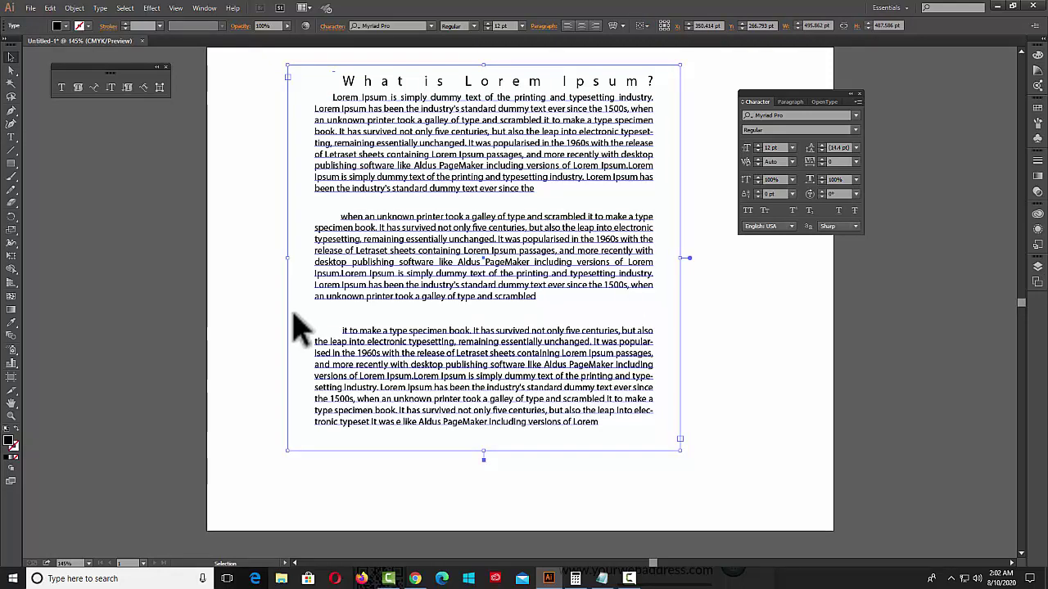
left_click(747, 210)
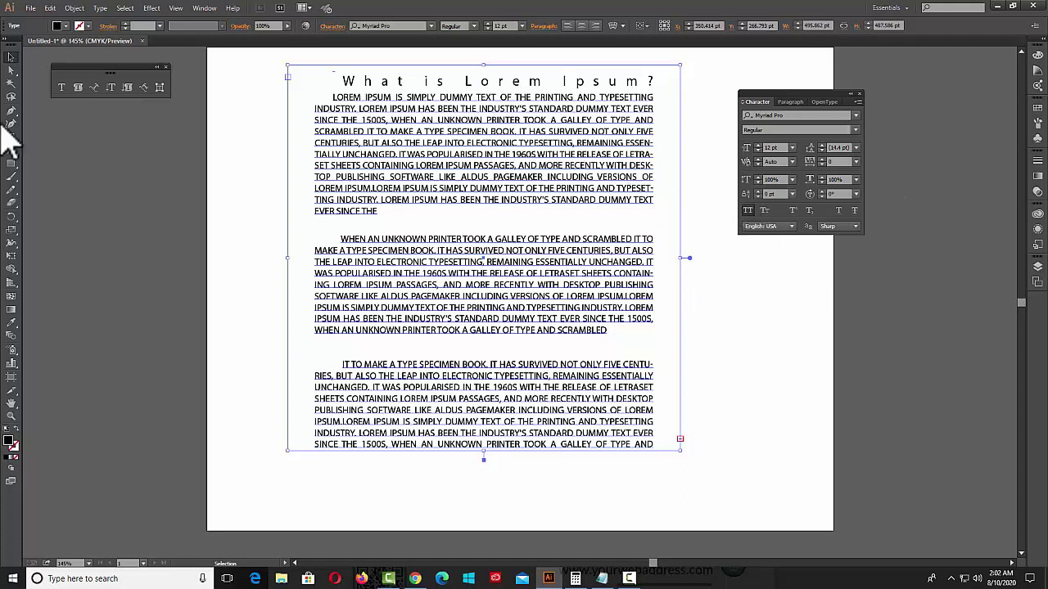
left_click(62, 84)
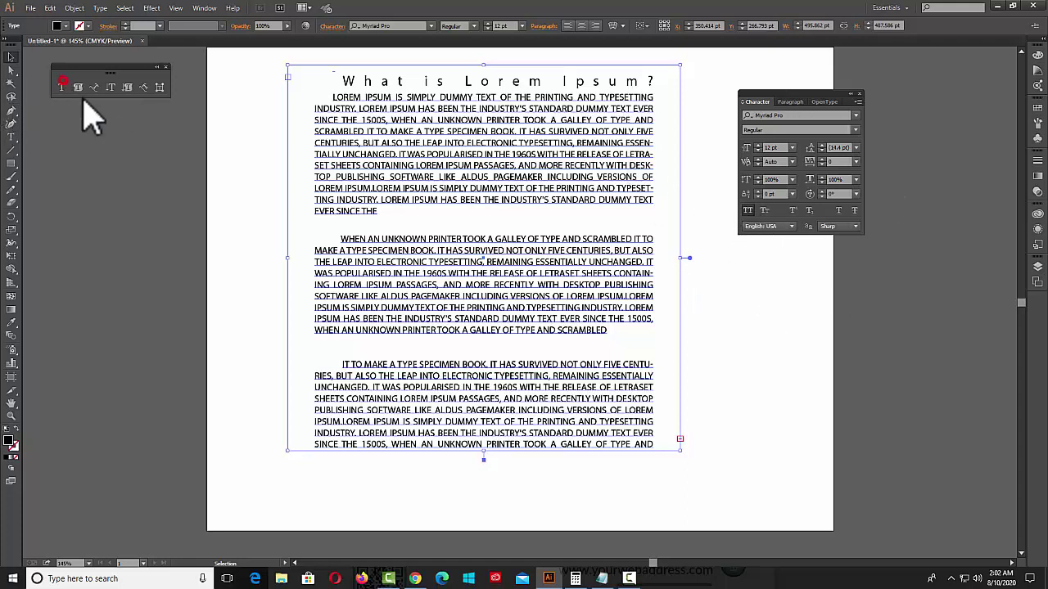
left_click(707, 355)
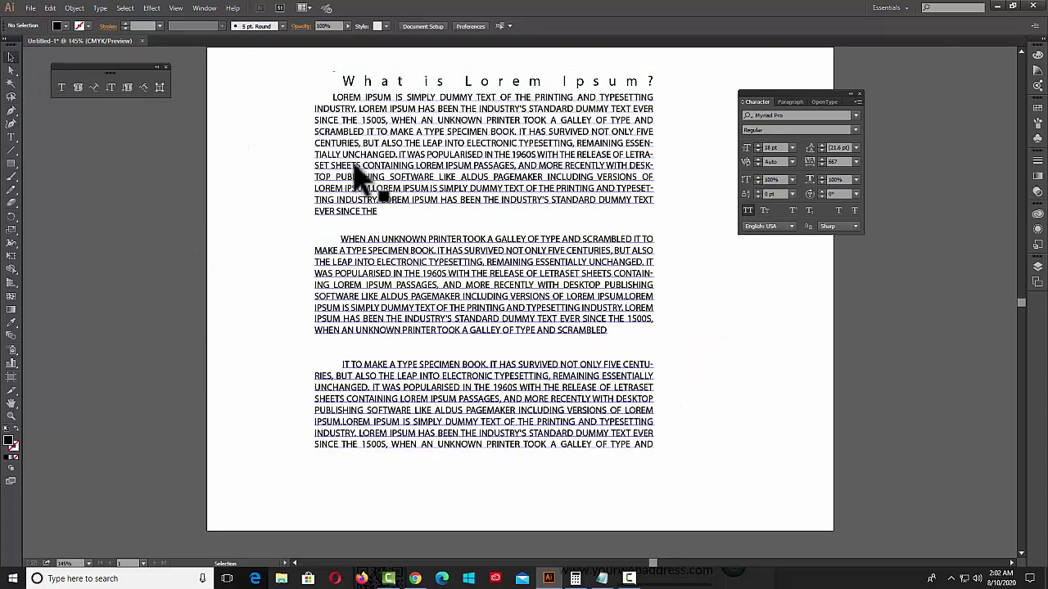
Move the Lorem Ipsum text frames left past the artboard edge and start a new type point.
left_click_drag(358, 174, 267, 168)
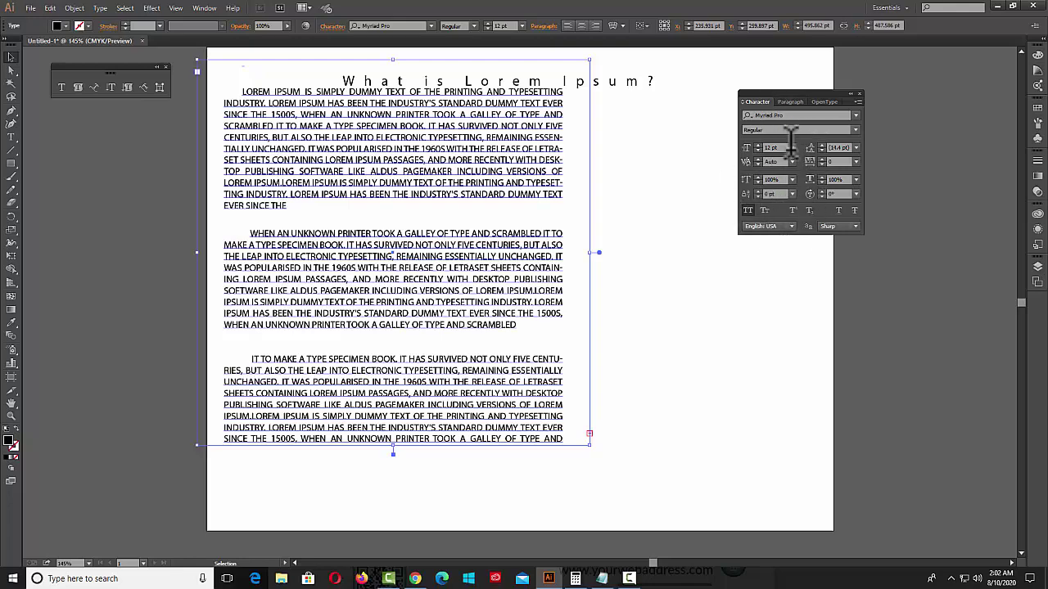
left_click_drag(498, 199, 599, 203)
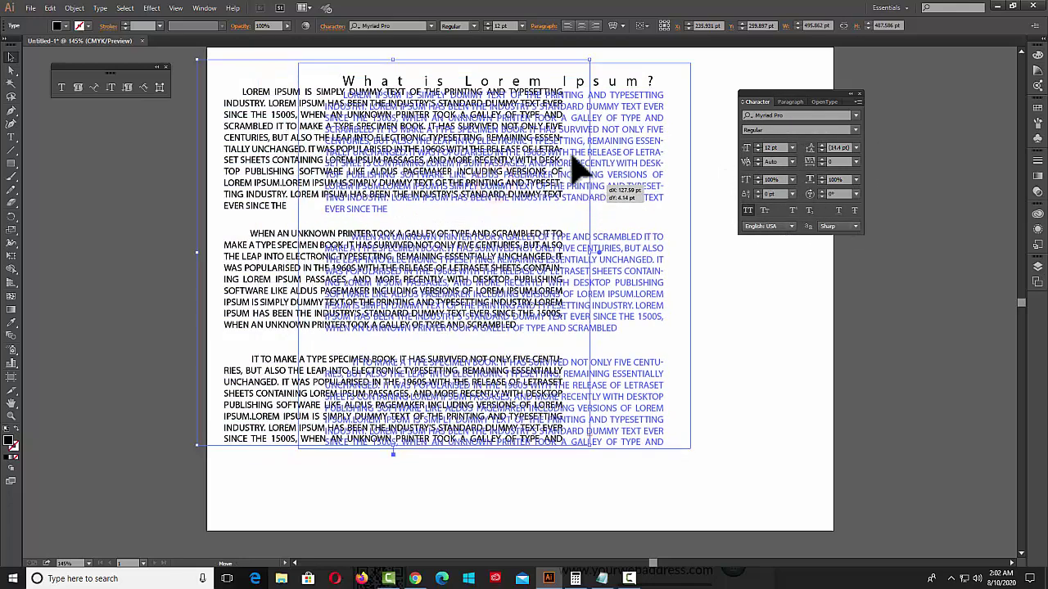
left_click_drag(532, 86, 671, 164)
left_click(857, 101)
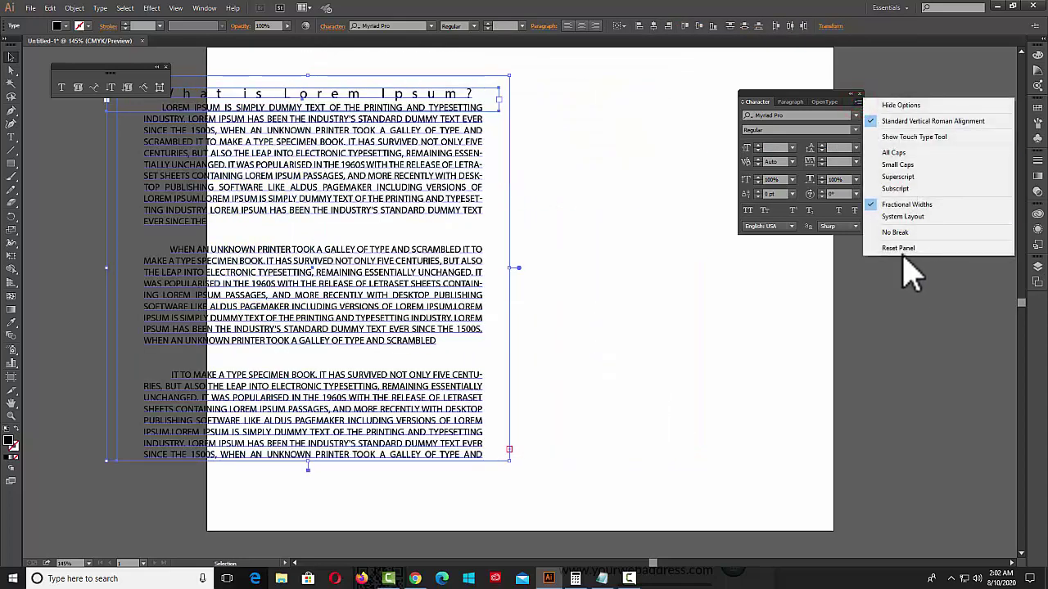
left_click(896, 57)
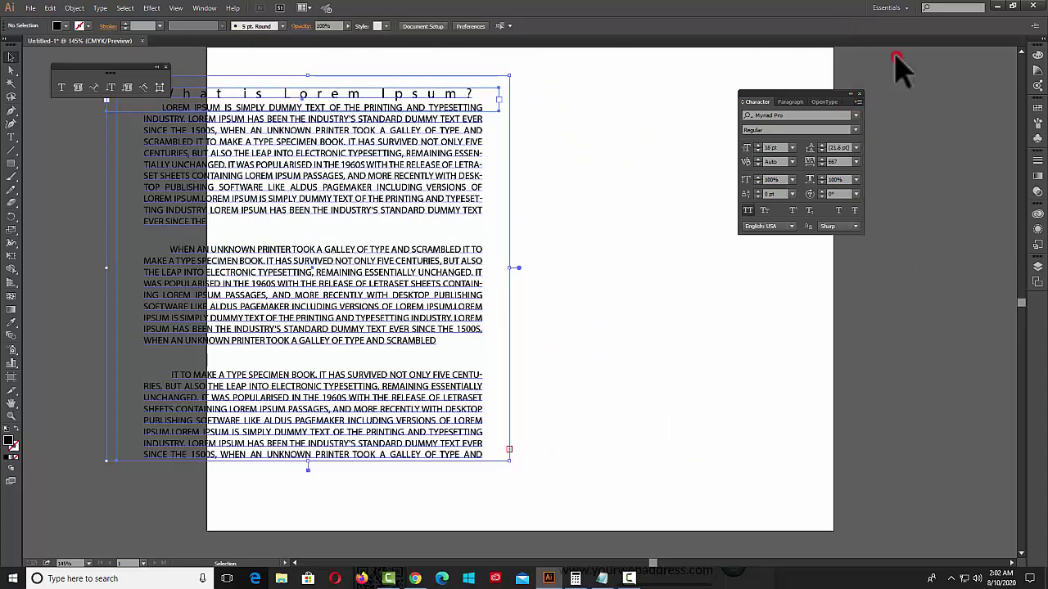
left_click(747, 211)
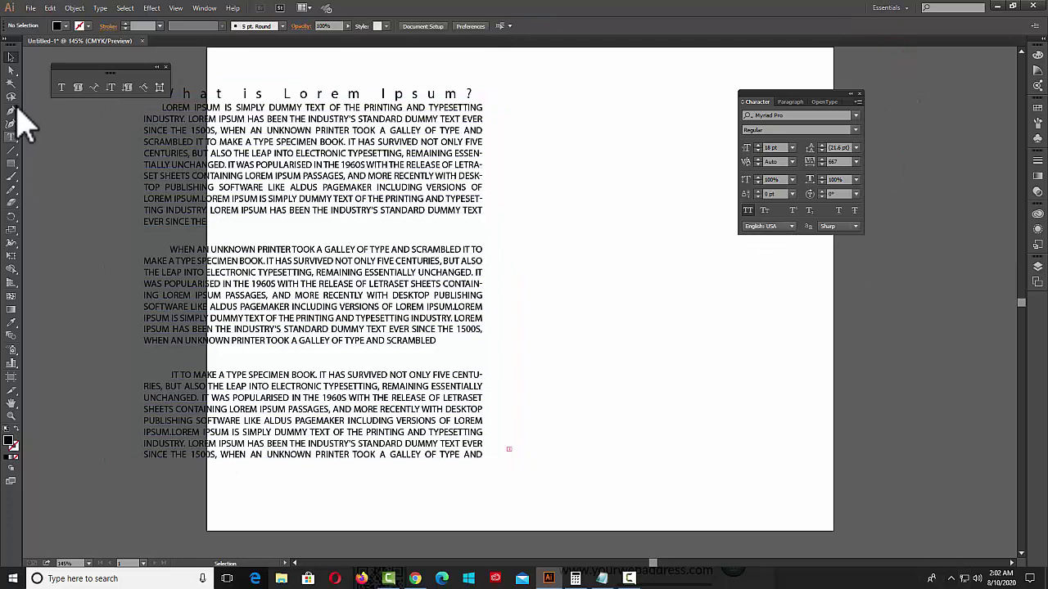
left_click(11, 136)
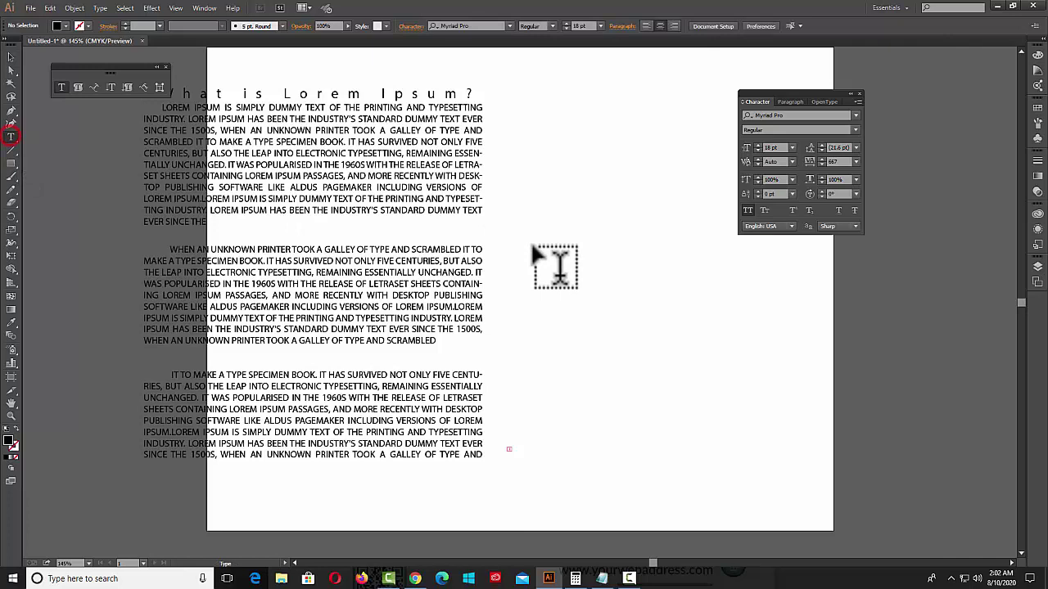
Delete the trial line of K letters and drag the Lorem Ipsum block back onto the artboard.
left_click(600, 243)
type("KKKXHXHHXX")
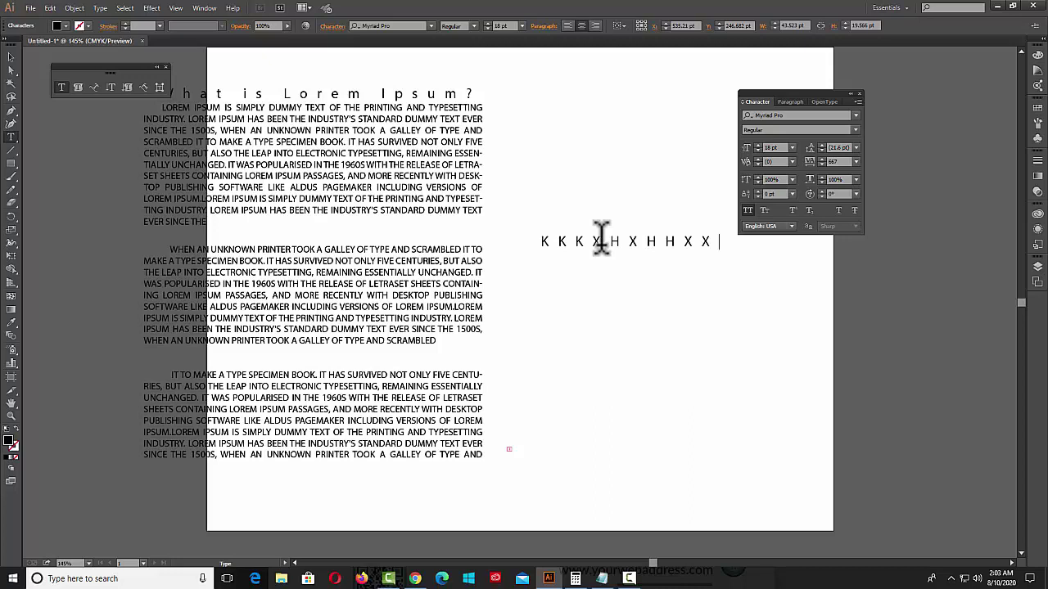
key("BackSpace")
key("BackSpace")
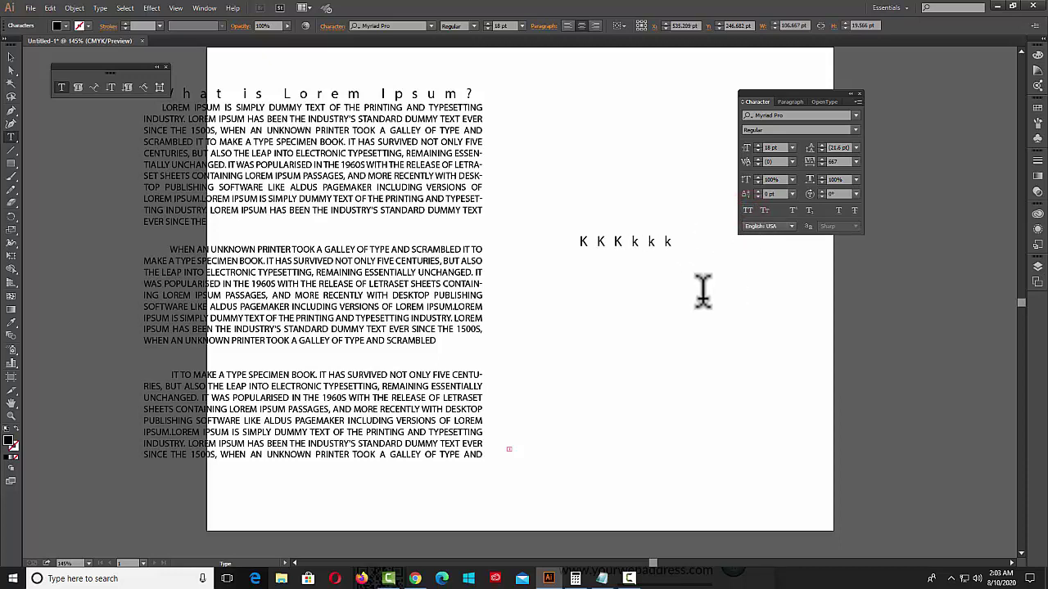
left_click_drag(702, 241, 547, 239)
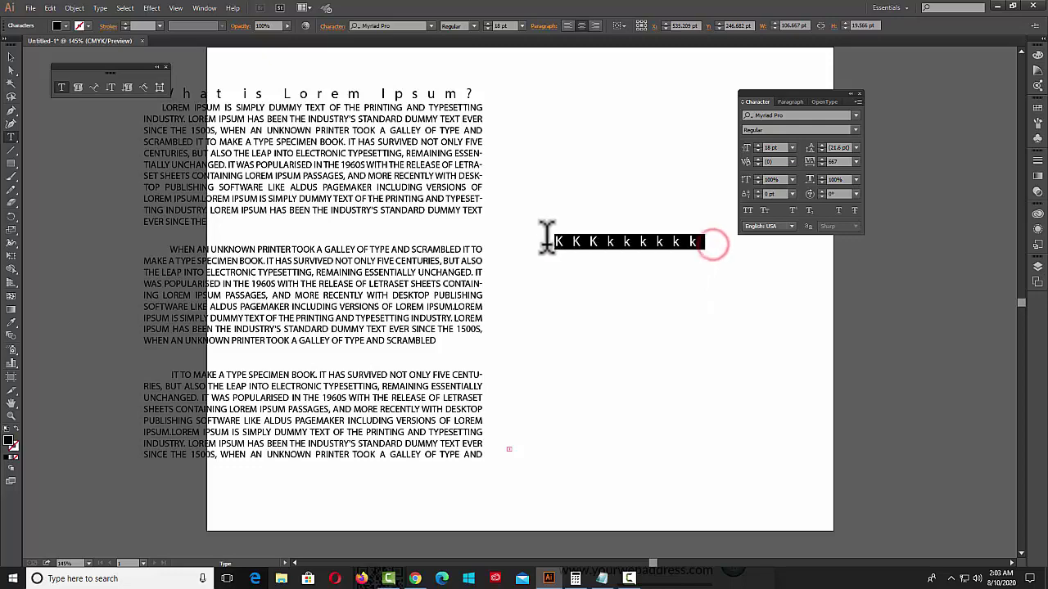
key("BackSpace")
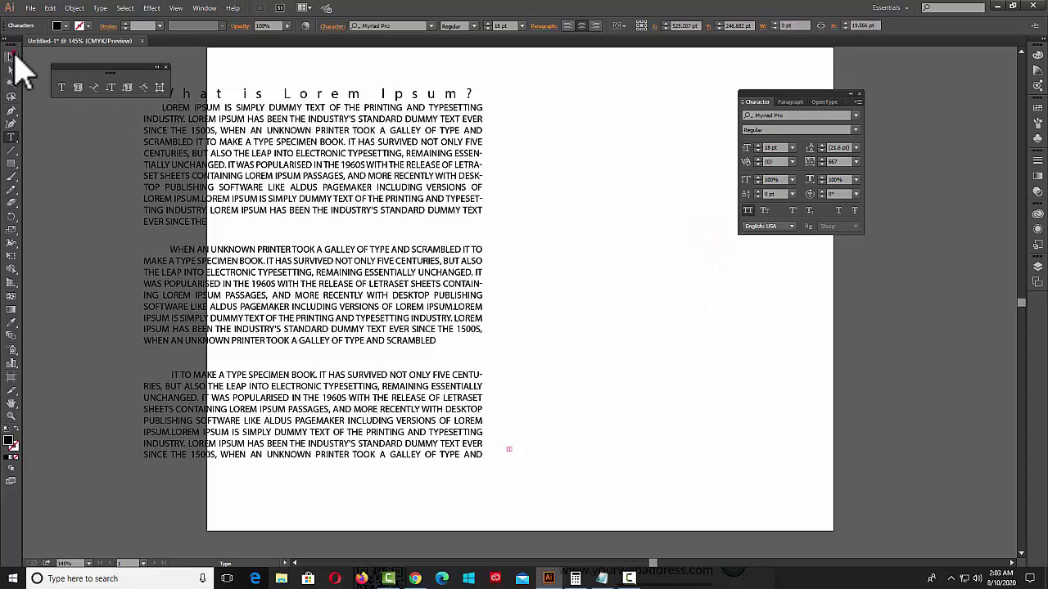
left_click(12, 55)
left_click_drag(277, 172, 373, 175)
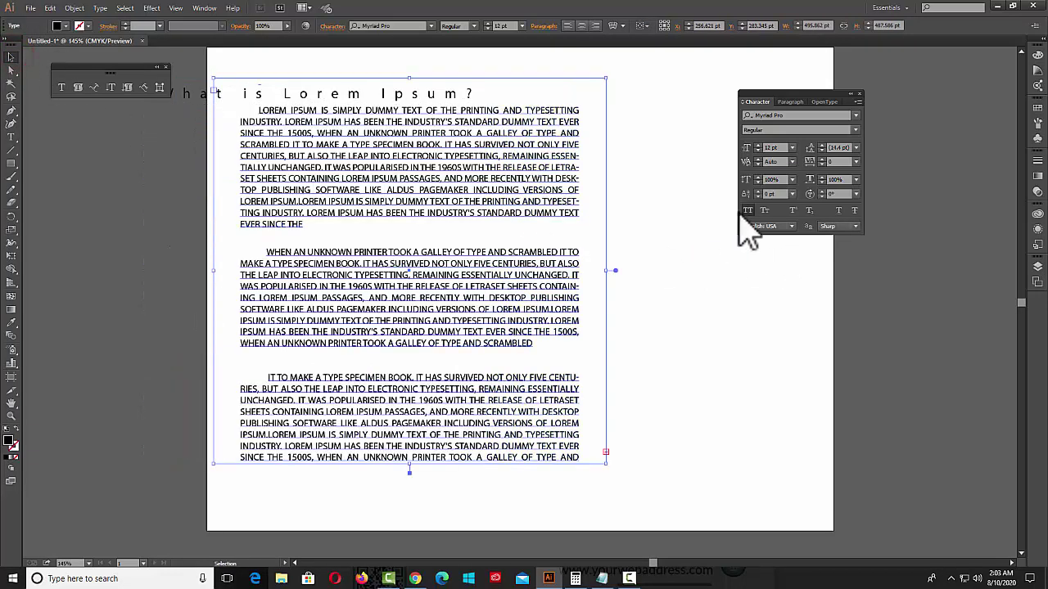
Toggle All Caps off and on, then reset the character settings to mixed case.
left_click(747, 213)
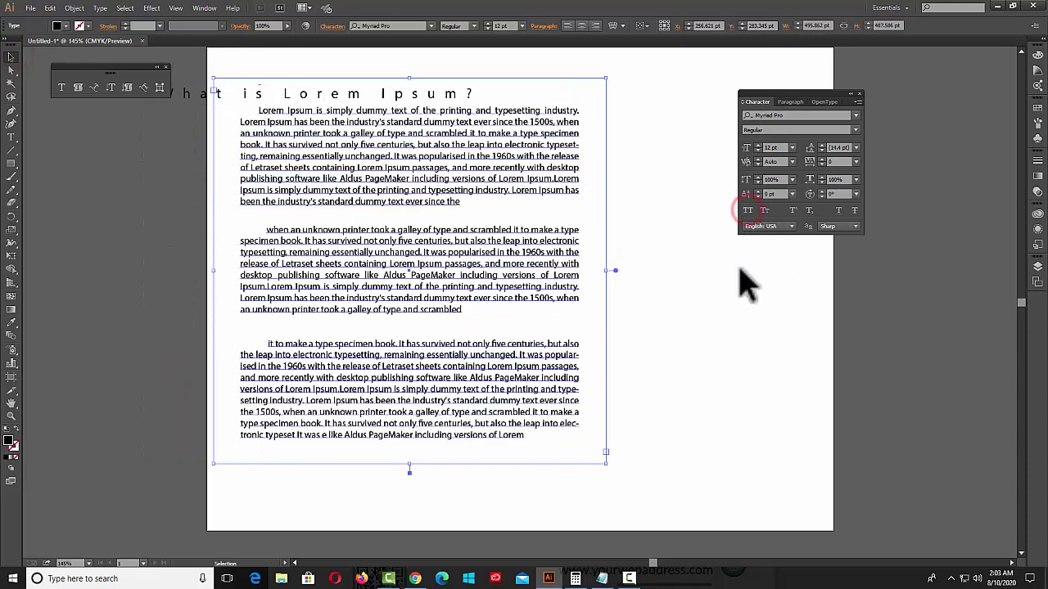
left_click(747, 211)
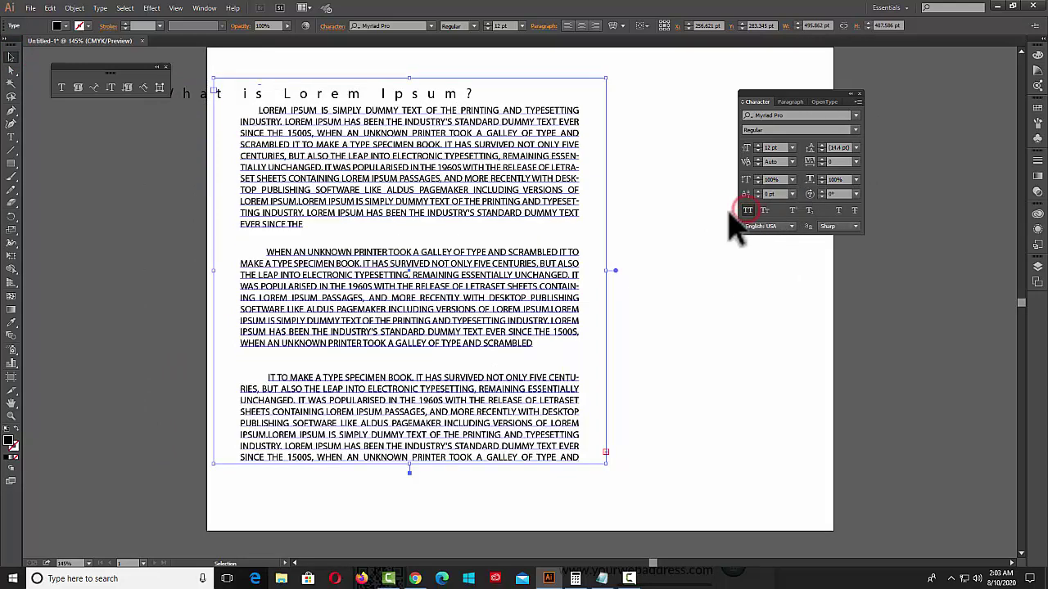
left_click(859, 102)
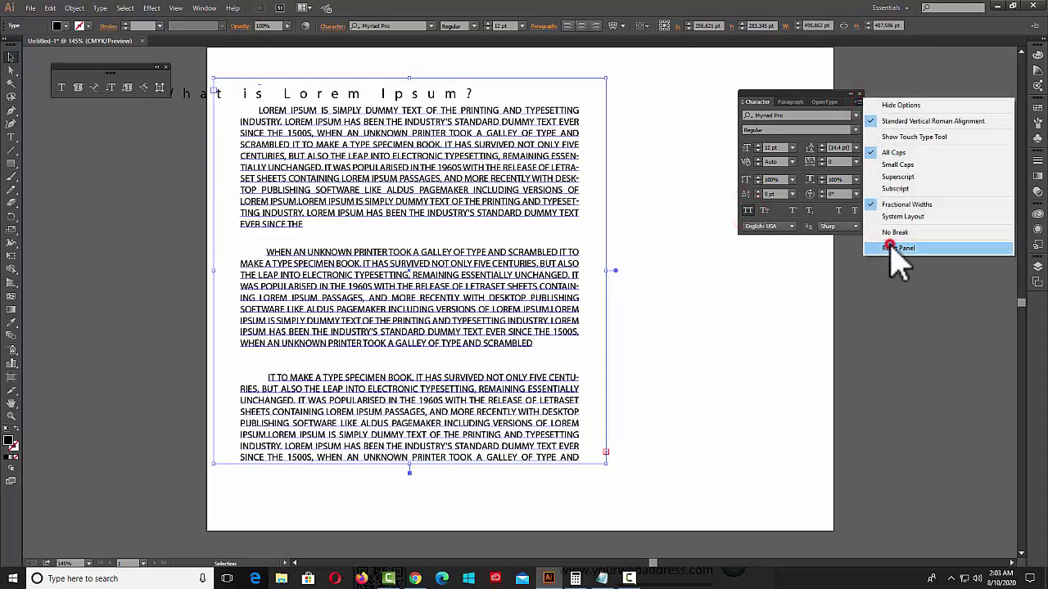
left_click(954, 236)
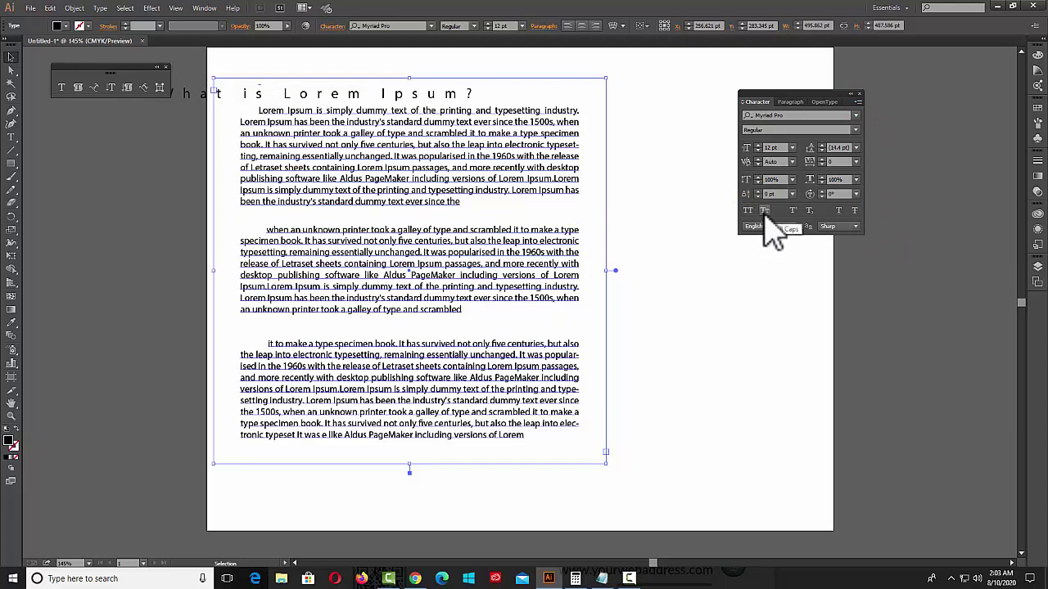
Try Small Caps on and off, then delete all the text from the artboard.
left_click(764, 211)
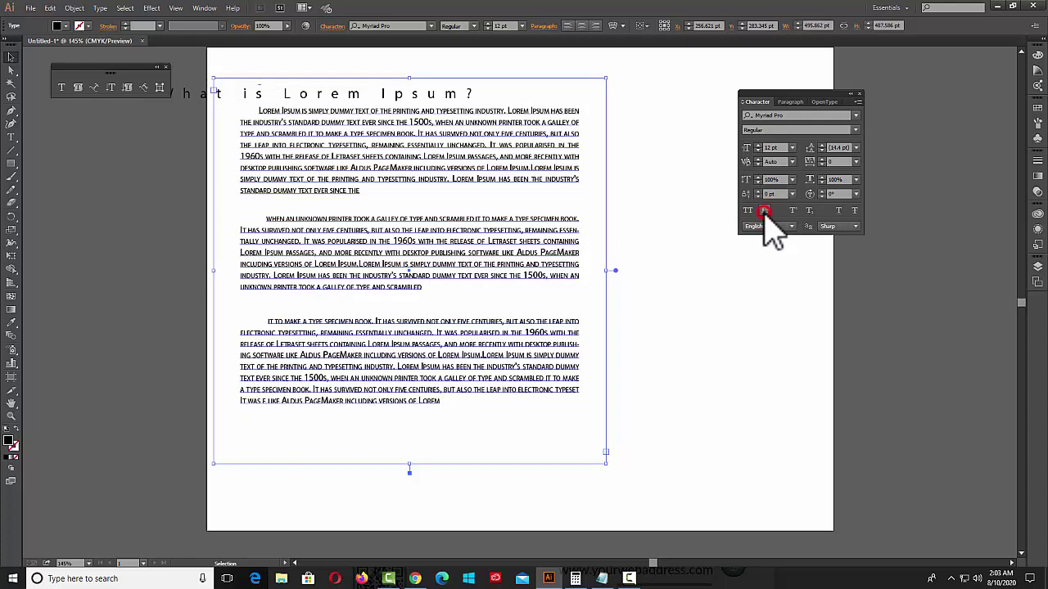
left_click(764, 211)
left_click(764, 213)
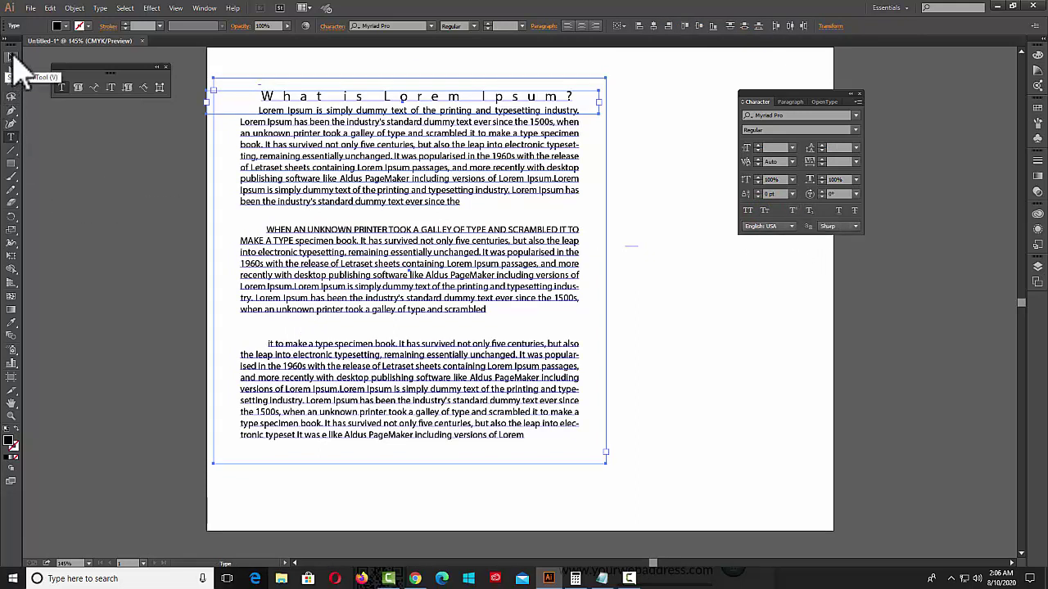
left_click(11, 57)
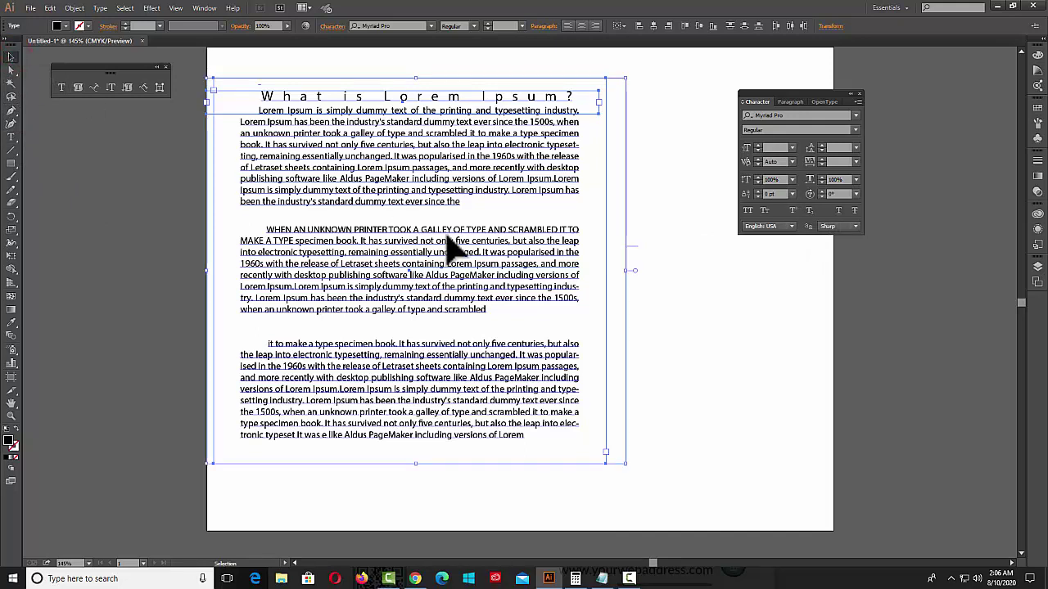
key("Delete")
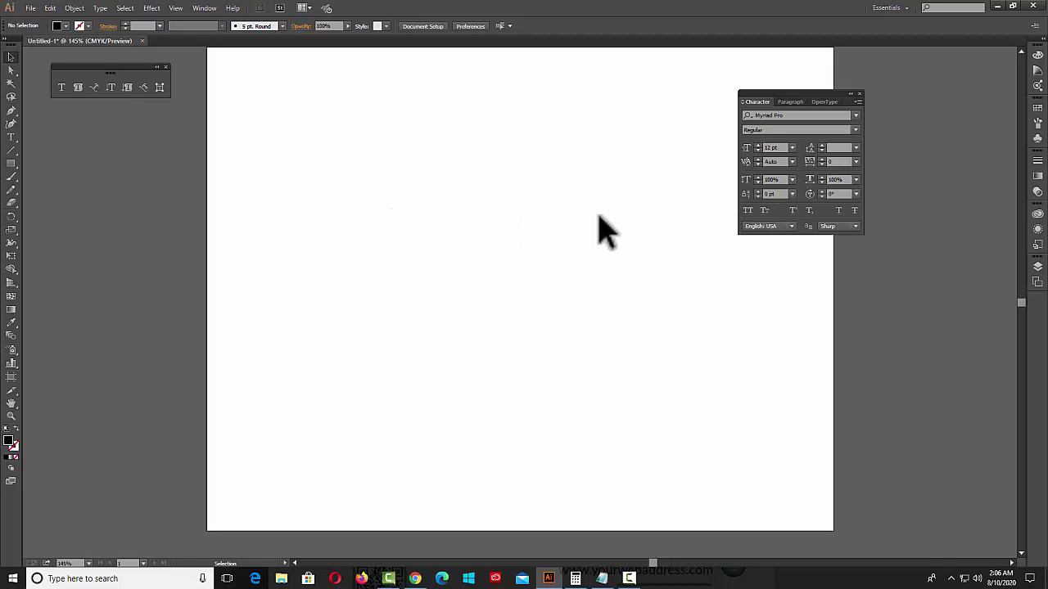
Type a letter H on the blank artboard and set it to 72 pt.
left_click(809, 210)
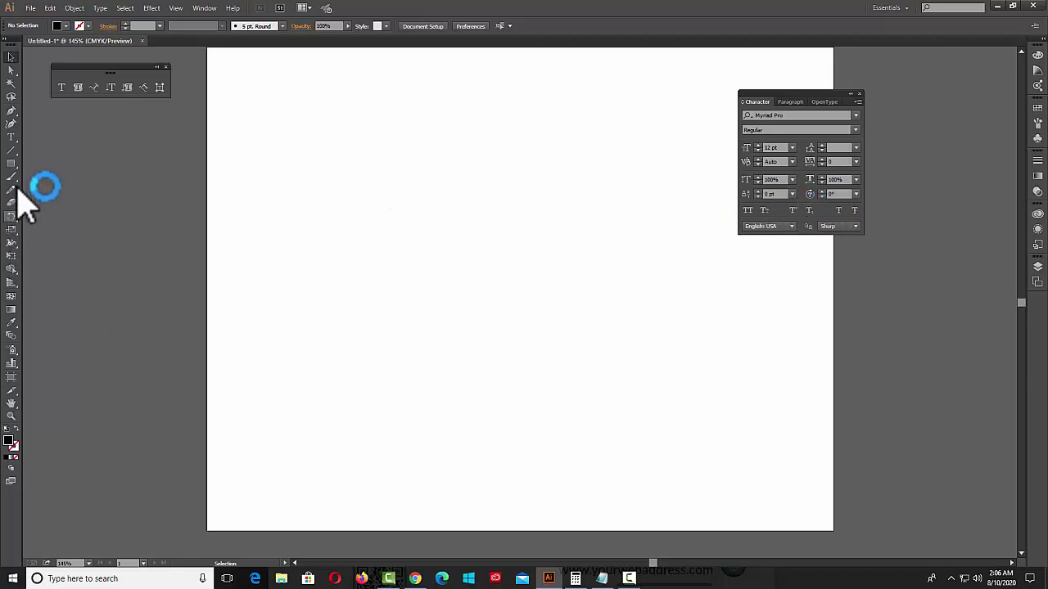
left_click(12, 137)
left_click(354, 197)
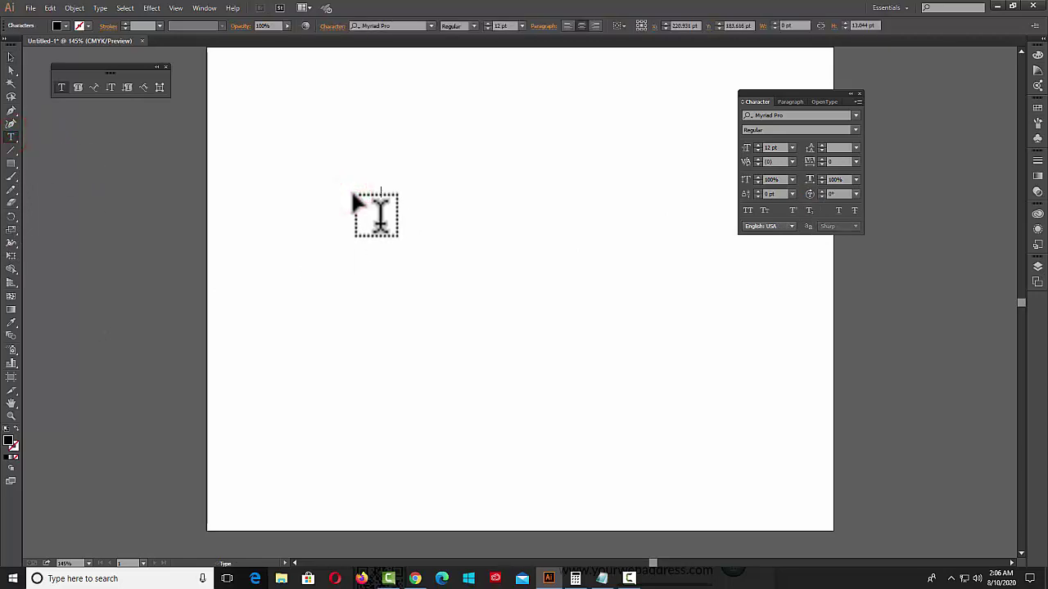
type("H")
left_click(12, 56)
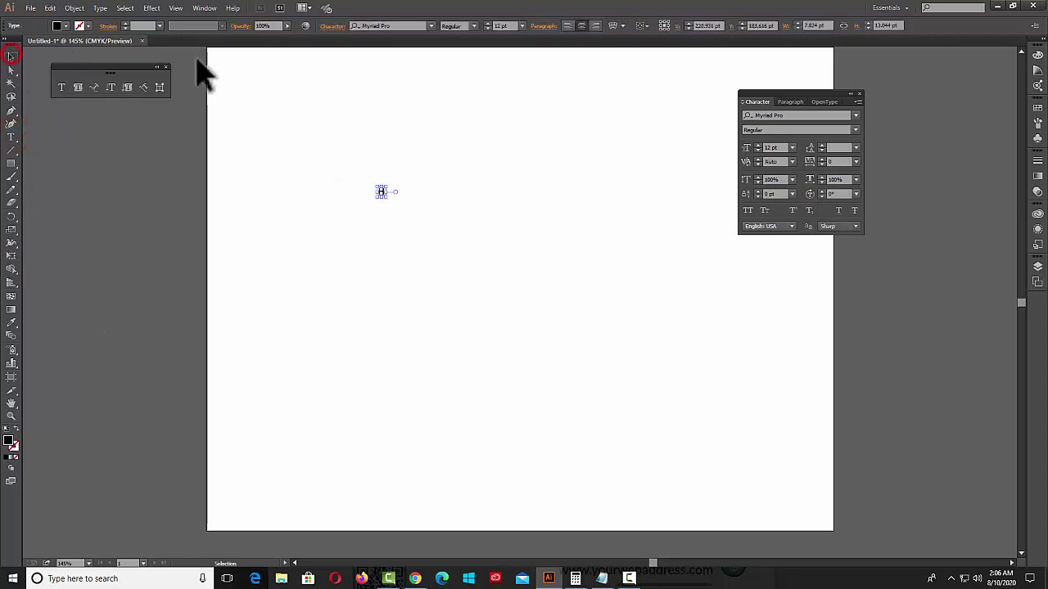
left_click(792, 147)
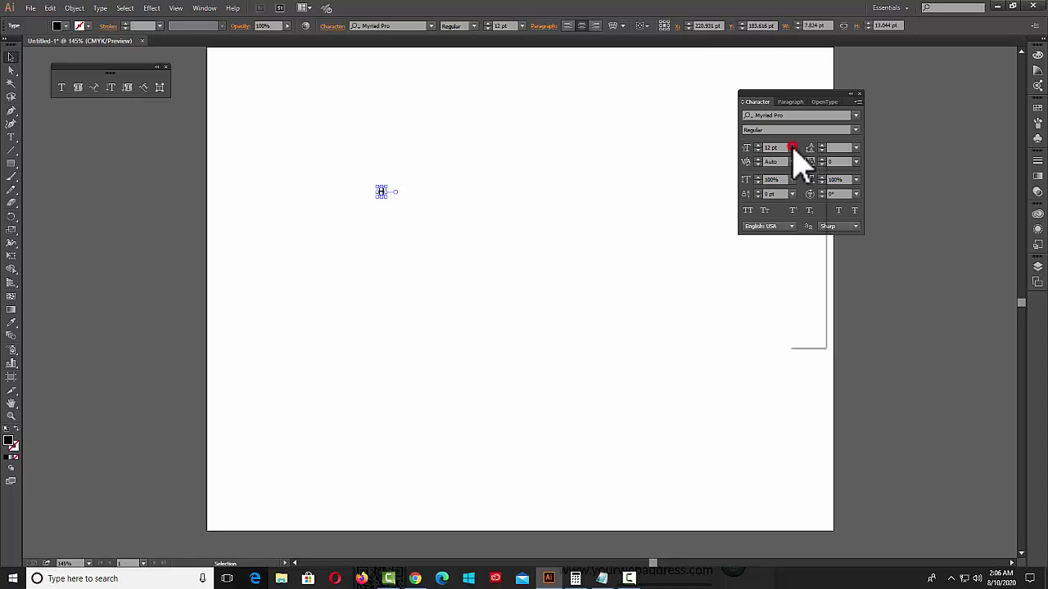
left_click(807, 342)
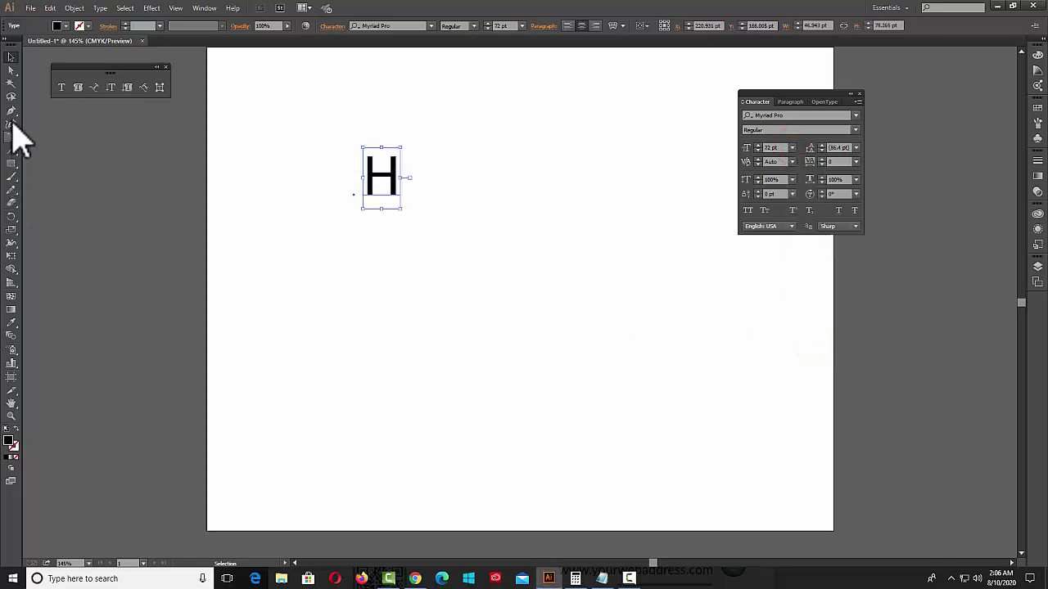
left_click(408, 188)
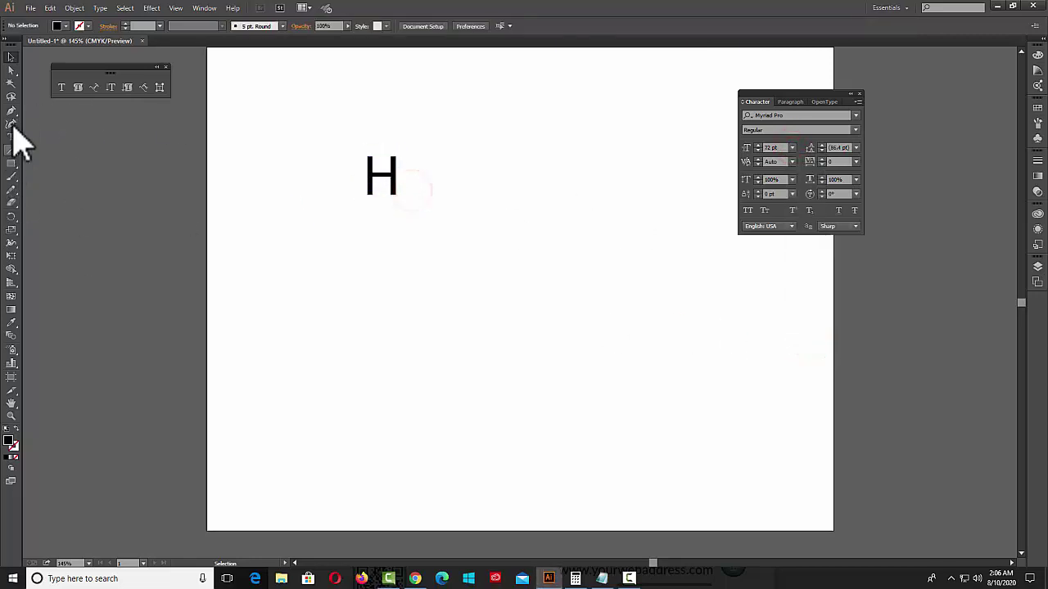
Add a 2 after the H, make it subscript, then delete the H₂ text object.
left_click(63, 87)
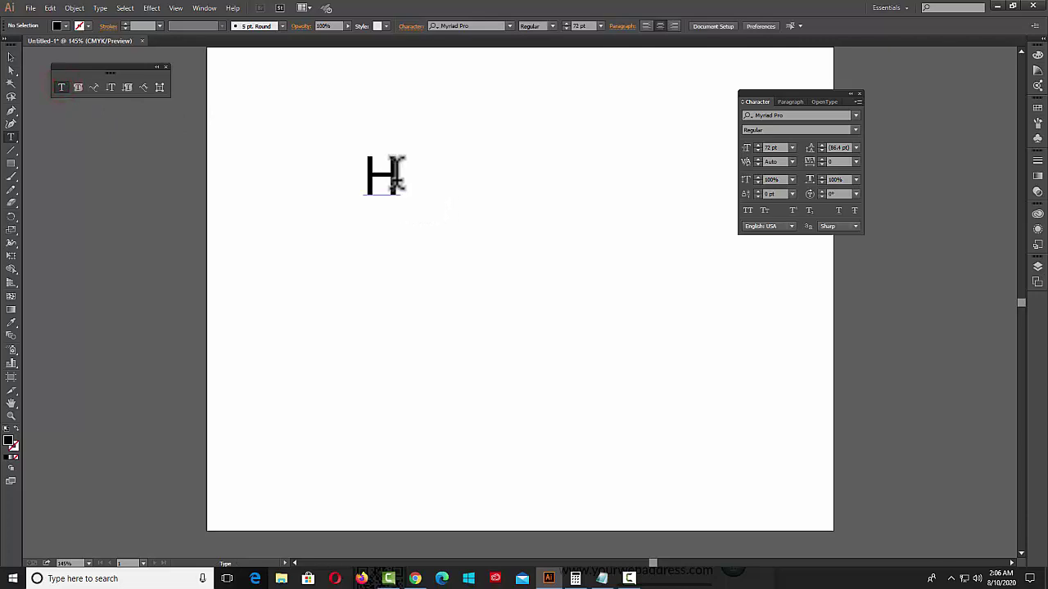
left_click(398, 176)
type("2")
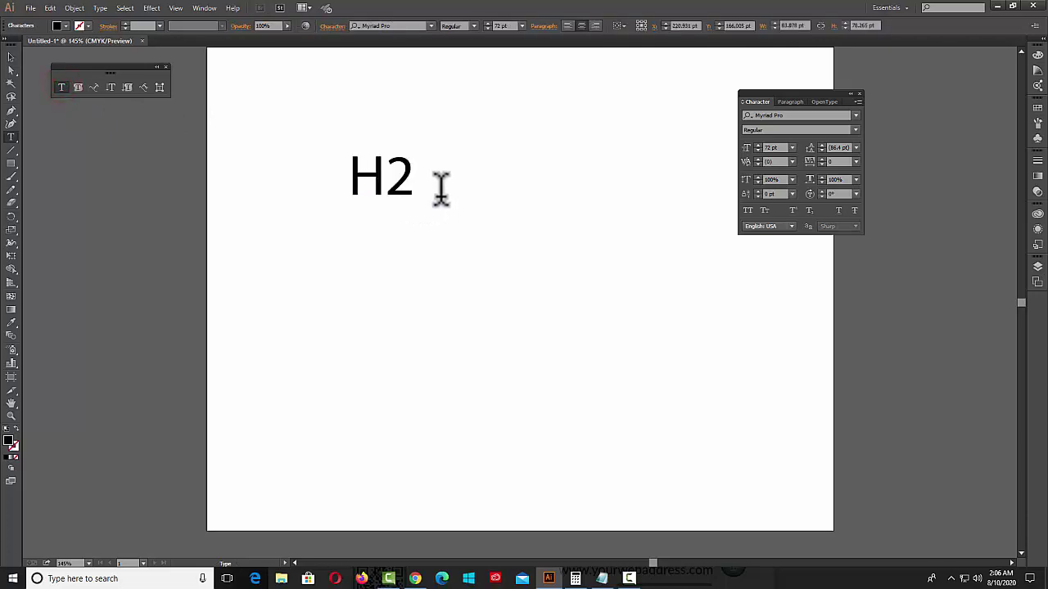
left_click_drag(422, 183, 399, 182)
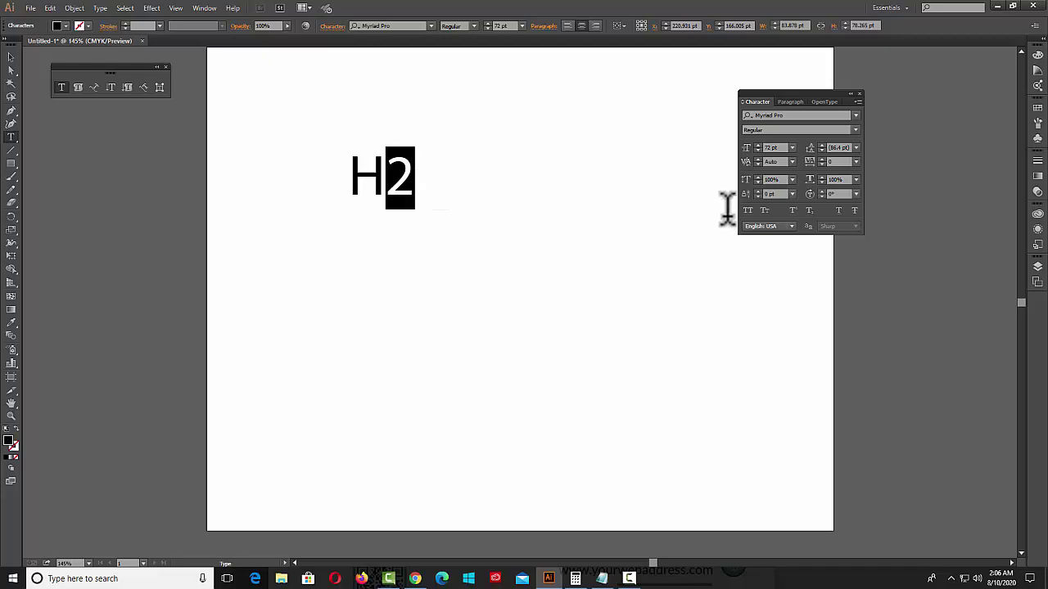
left_click(792, 210)
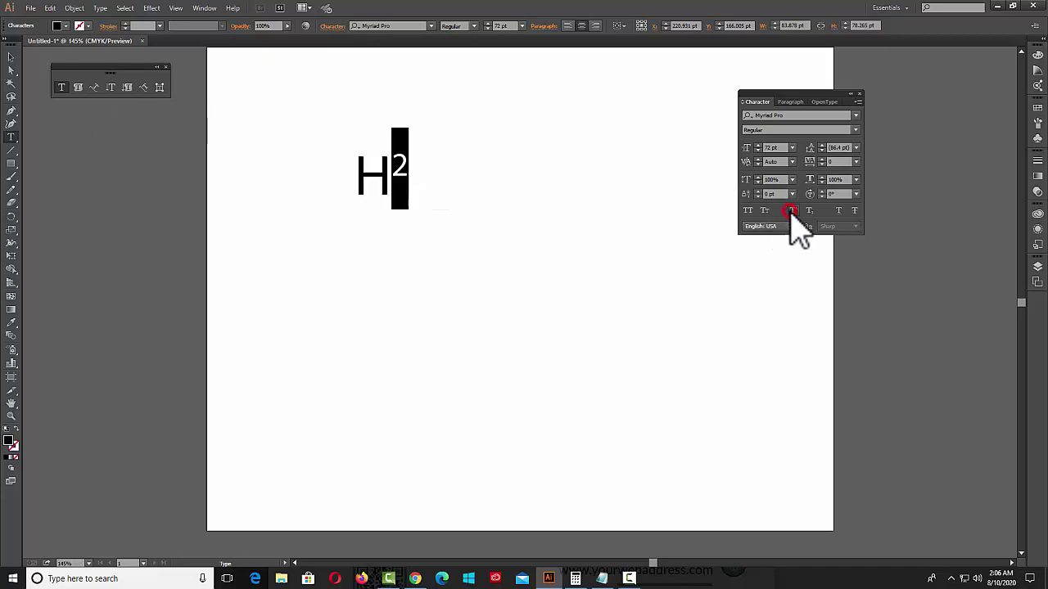
left_click(421, 164)
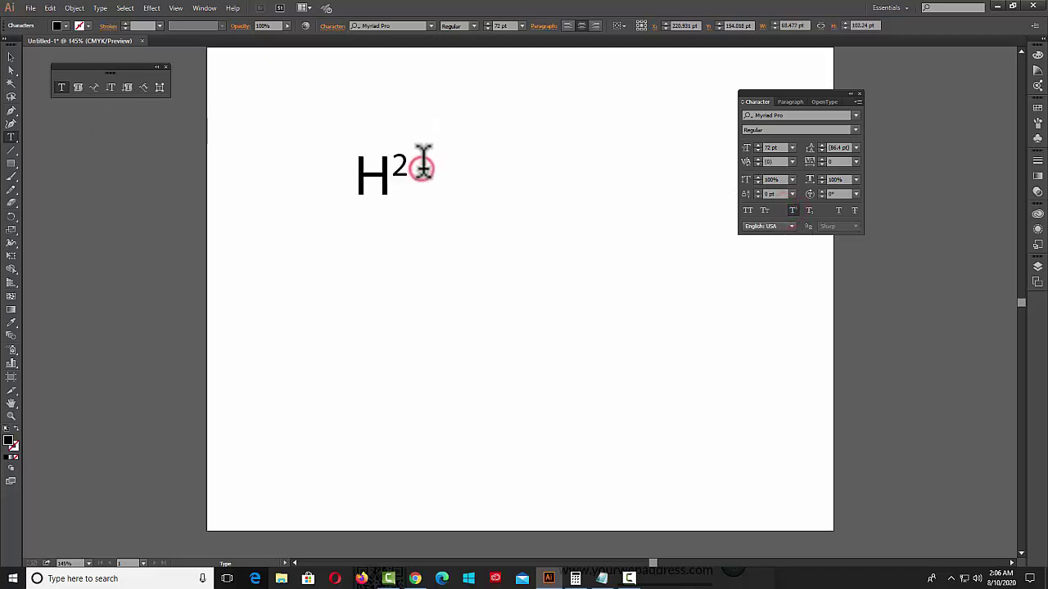
left_click(419, 171)
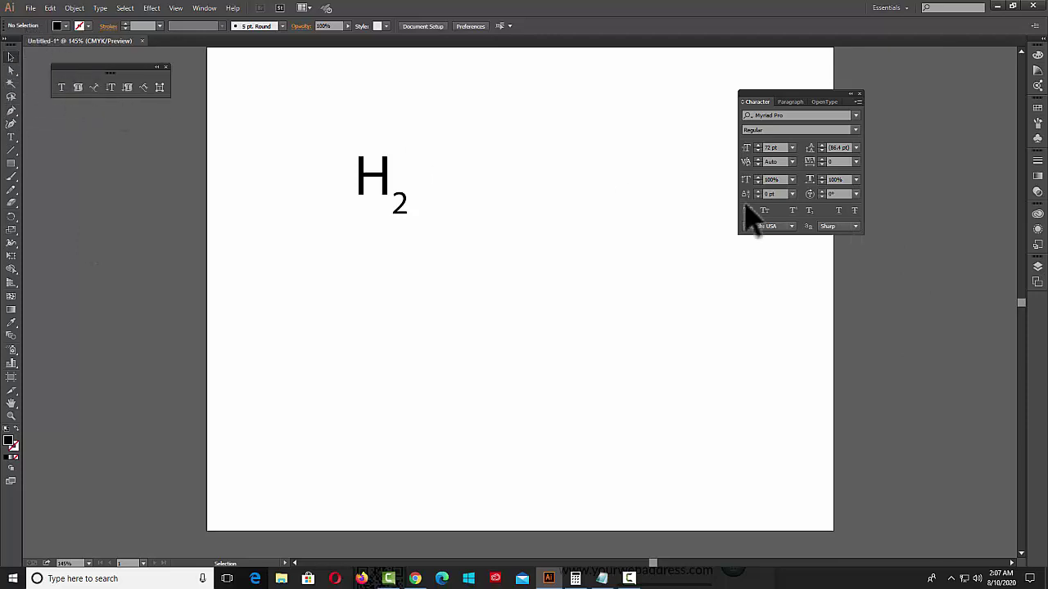
left_click(359, 173)
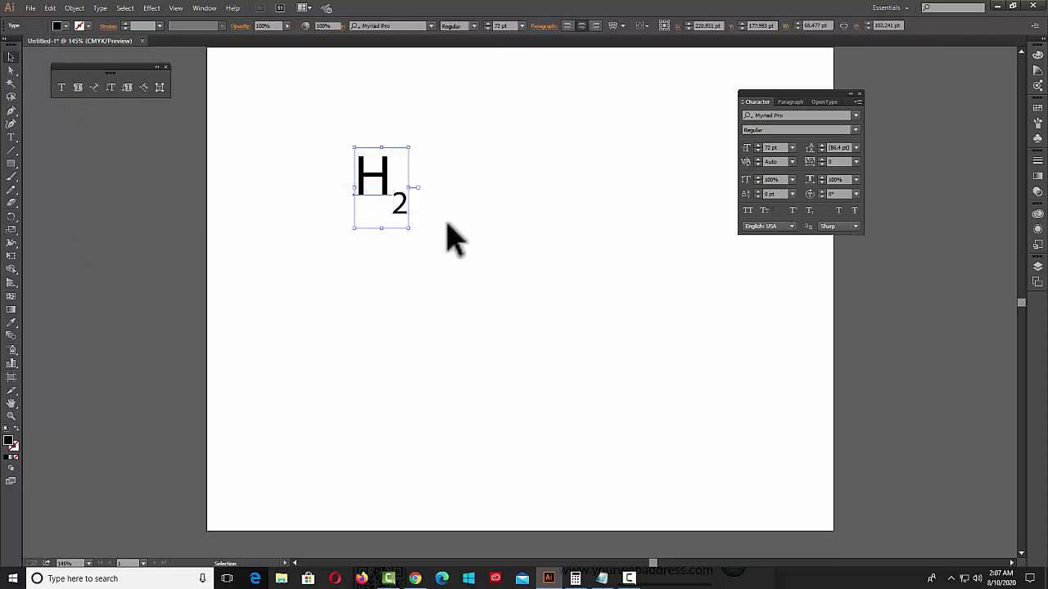
key("Delete")
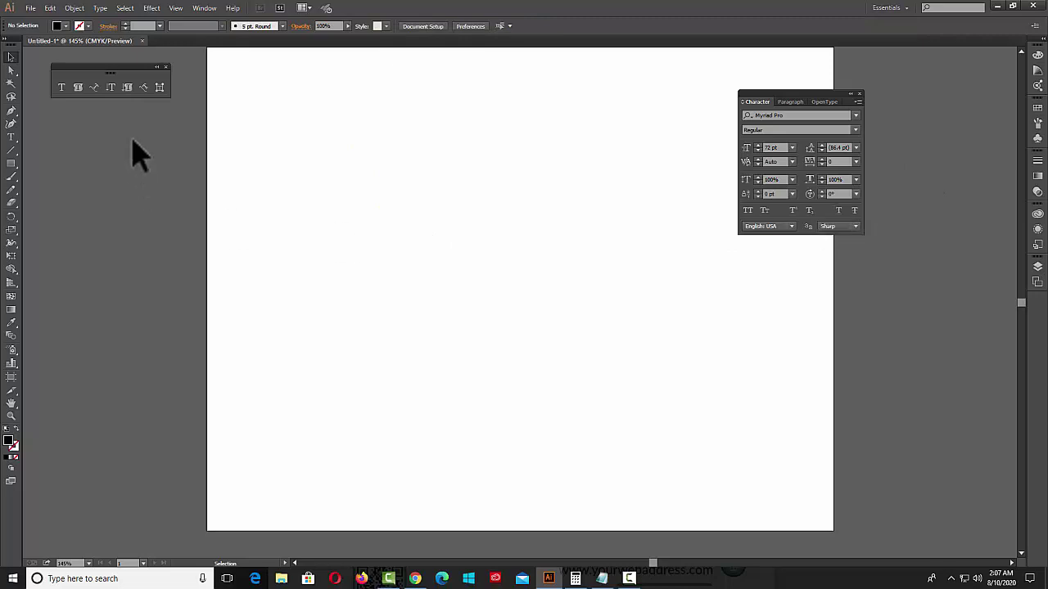
Draw a large area-type frame at 14 pt, paste 'What is Lorem Ipsum?' repeatedly, and select it all.
left_click(60, 87)
left_click_drag(291, 103, 693, 442)
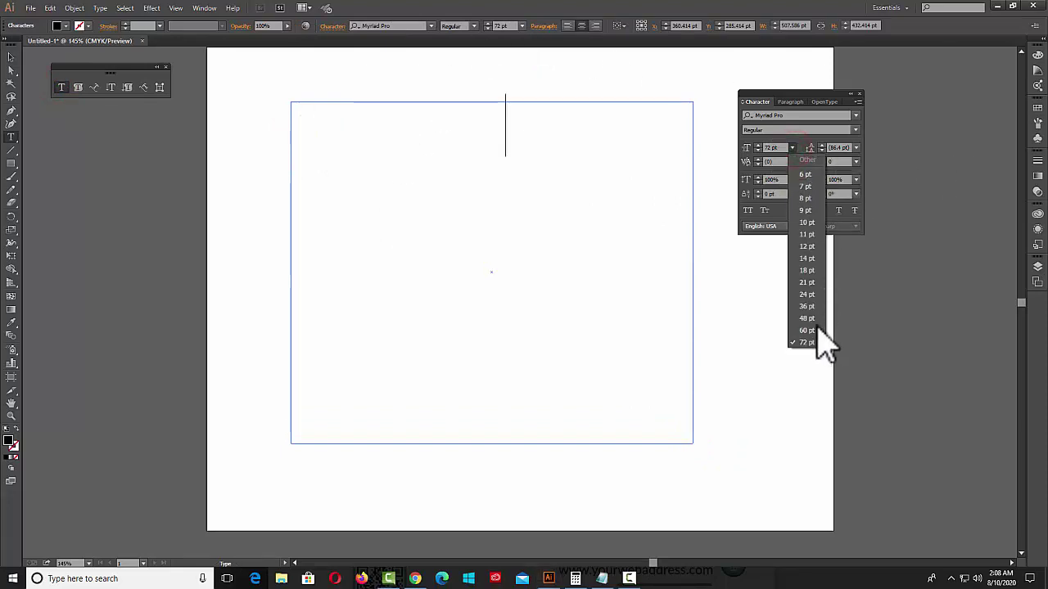
left_click(809, 262)
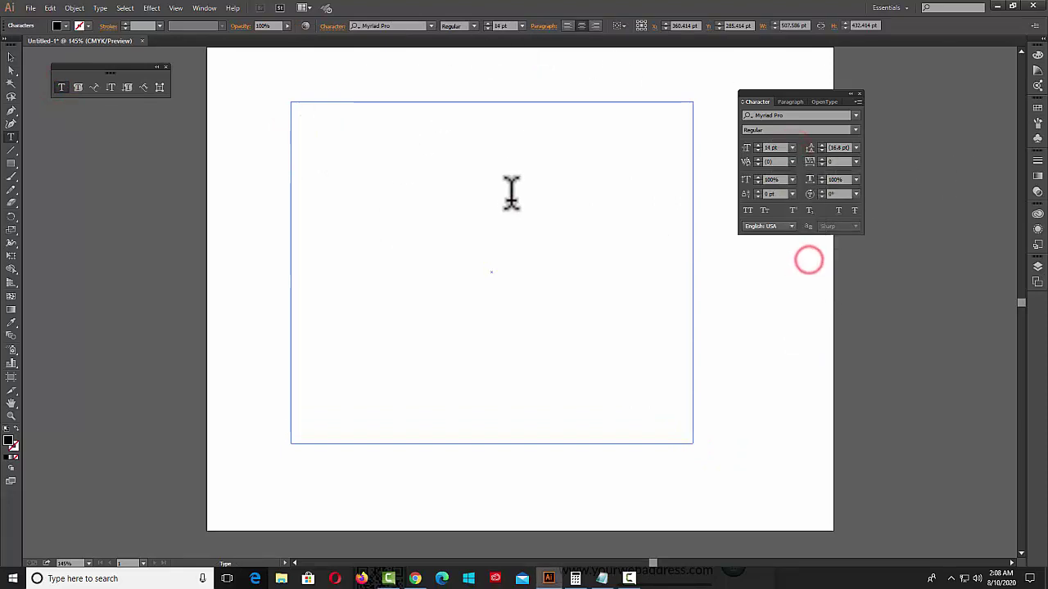
left_click(502, 143)
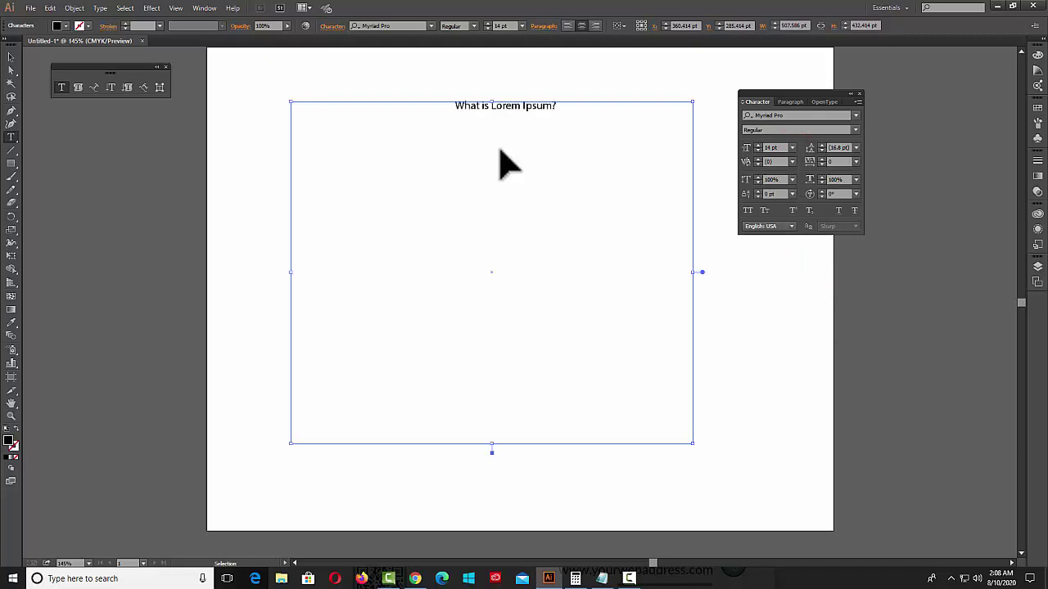
type("What is Lorem Ipsum?")
key("ctrl+v")
key("ctrl+v")
key("ctrl+v")
key("ctrl+v")
key("ctrl+v")
key("ctrl+v")
key("ctrl+v")
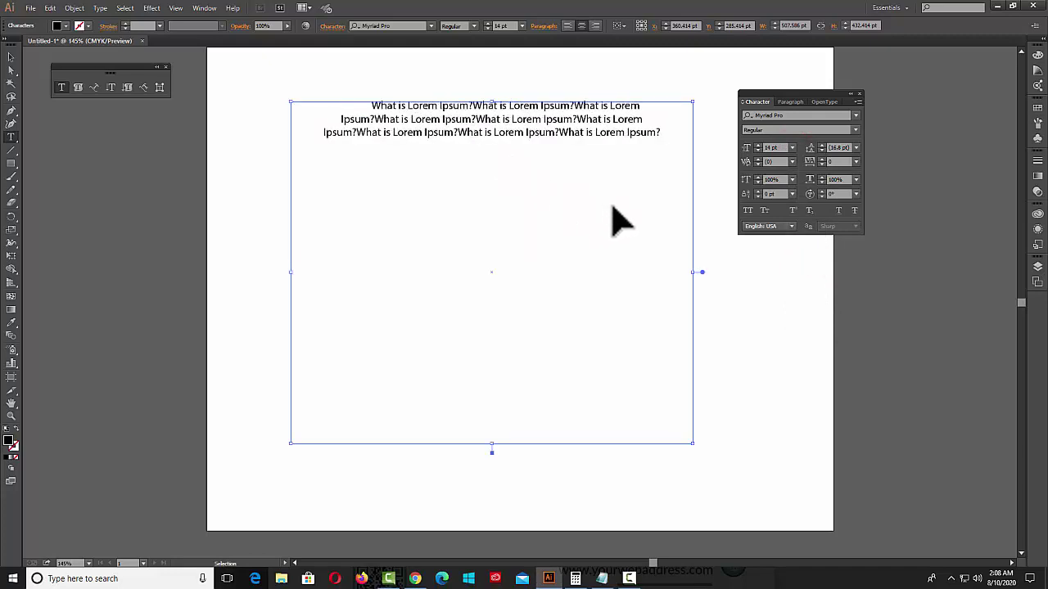
key("ctrl+v")
key("ctrl+v")
key("ctrl+v")
key("ctrl+v")
key("ctrl+v")
key("ctrl+v")
key("ctrl+v")
key("ctrl+v")
key("ctrl+v")
key("ctrl+v")
key("ctrl+v")
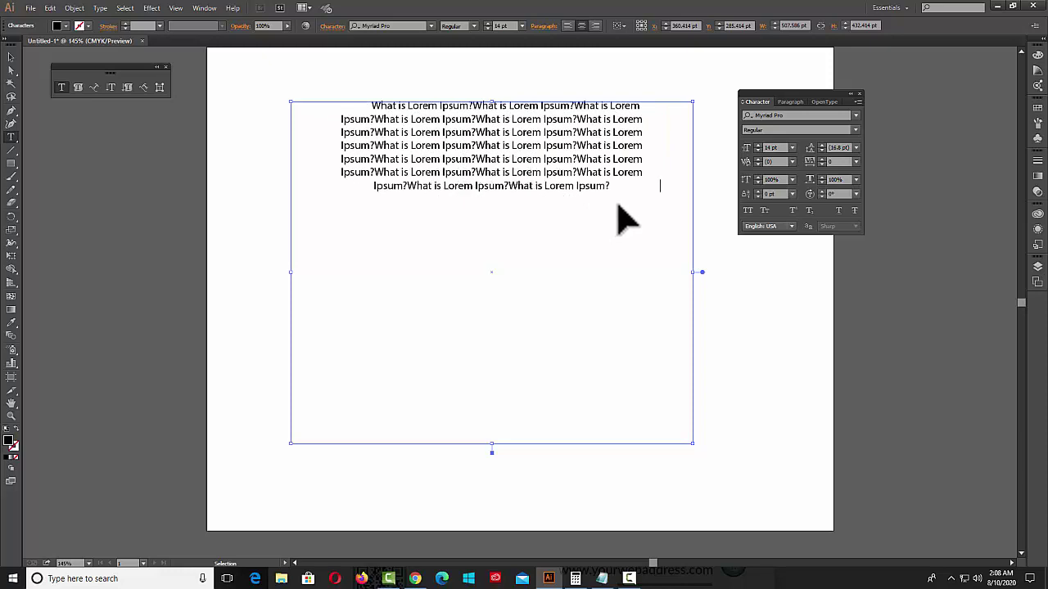
left_click(670, 186)
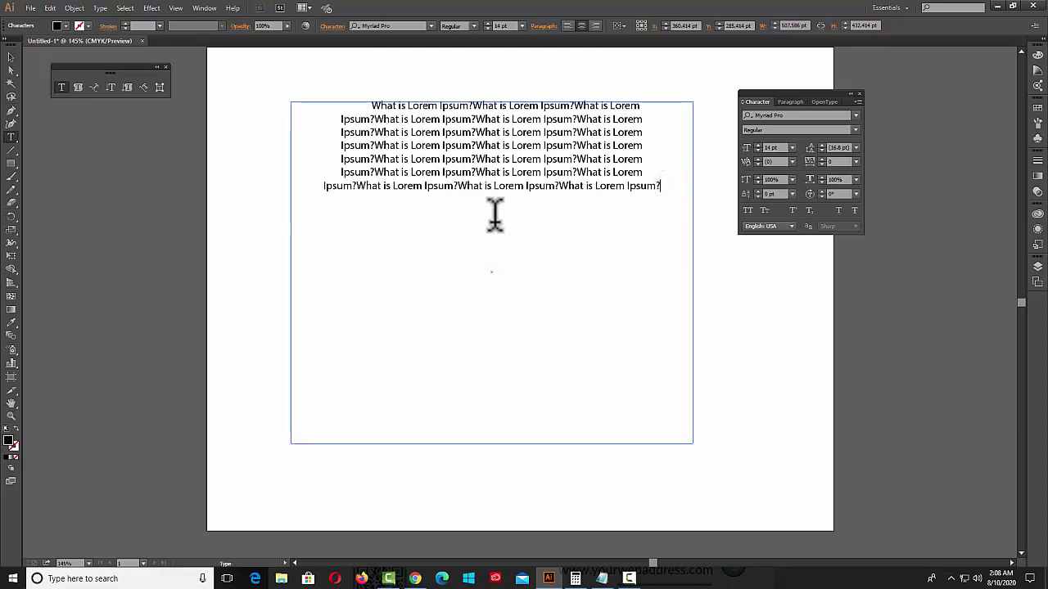
left_click_drag(658, 185, 319, 180)
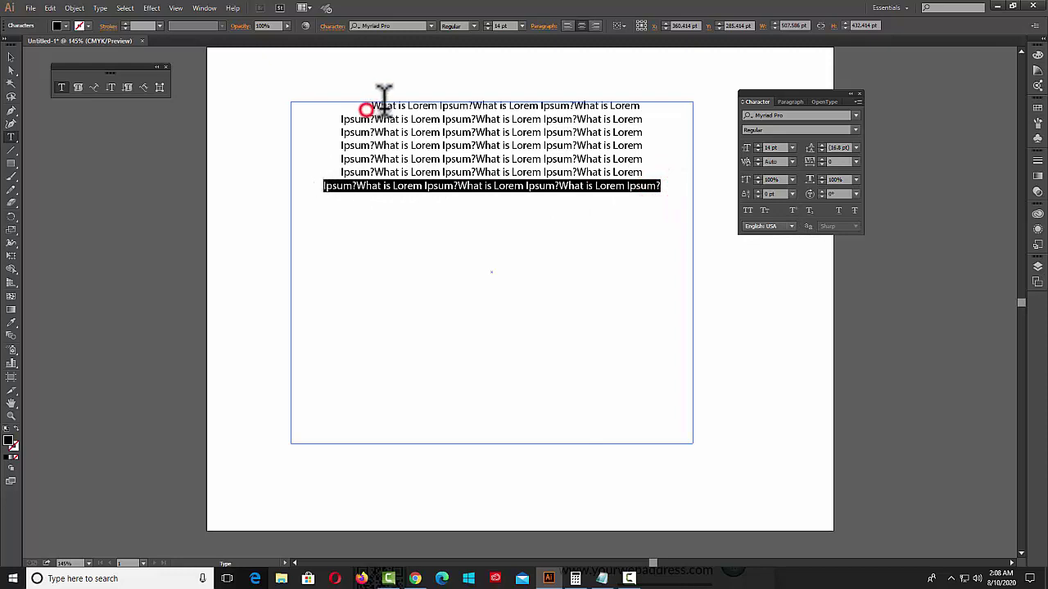
mouse_move(368, 106)
left_mouse_down()
mouse_move(627, 98)
mouse_move(679, 193)
left_mouse_up()
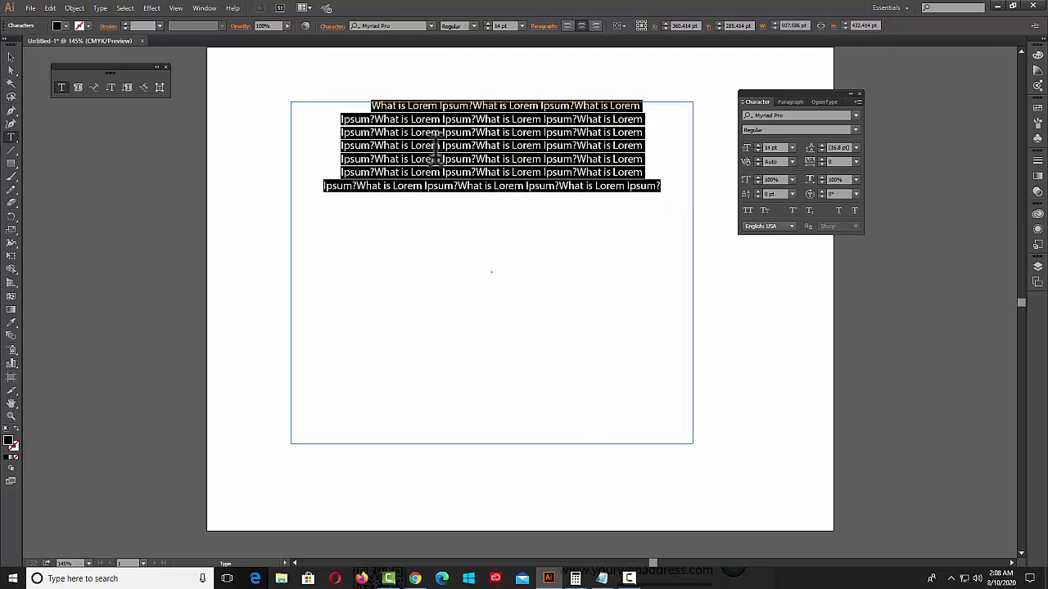
left_click(839, 211)
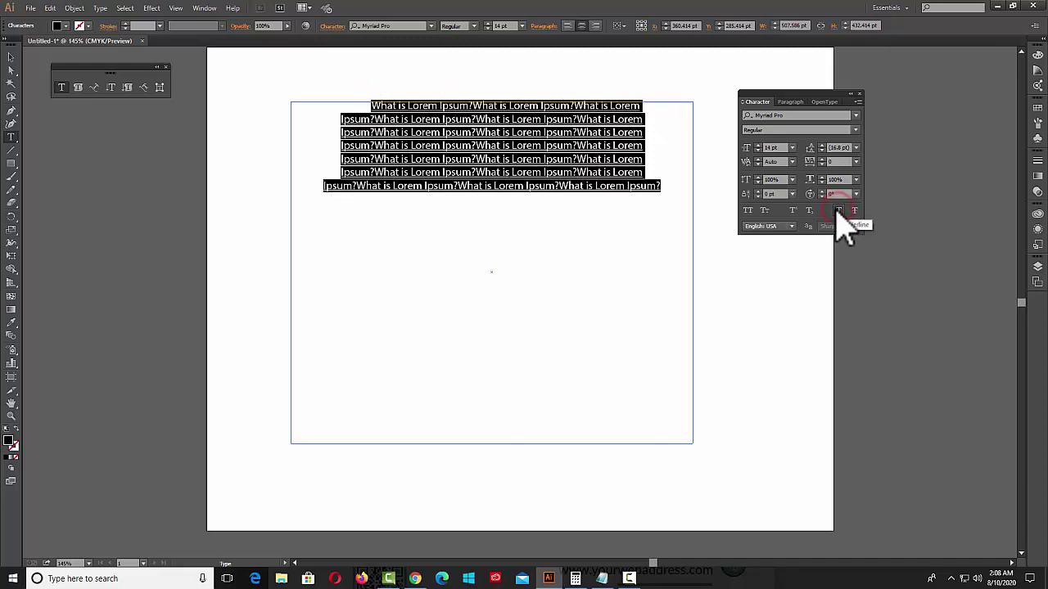
left_click(598, 255)
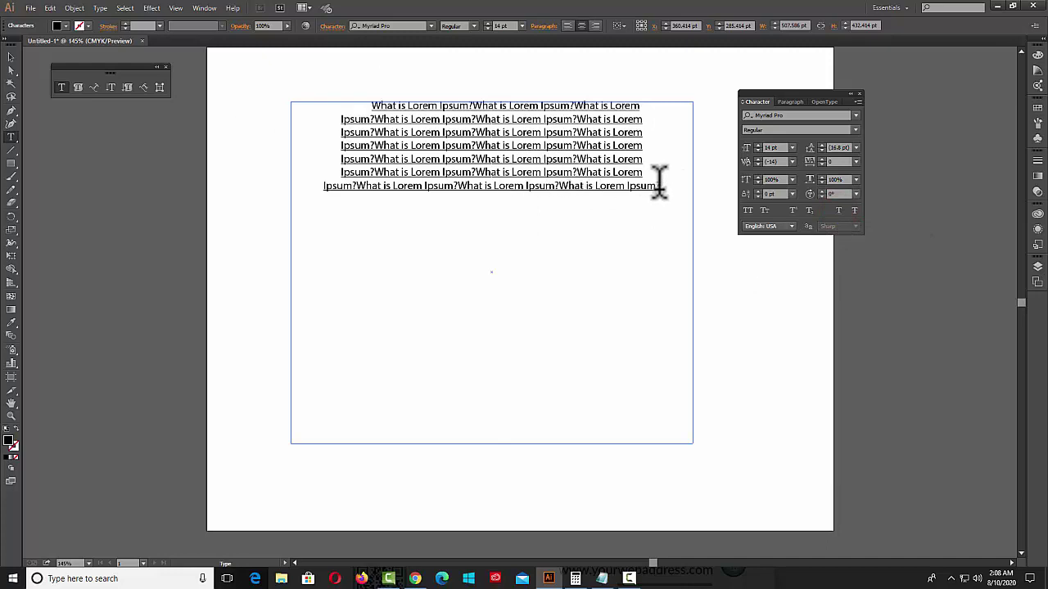
left_click_drag(659, 185, 273, 87)
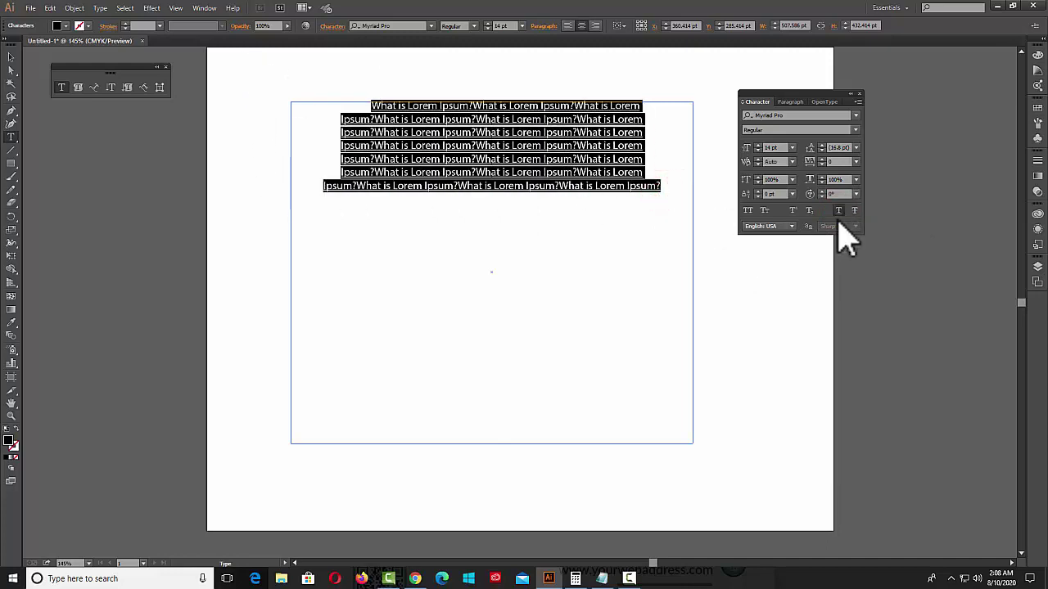
key("Escape")
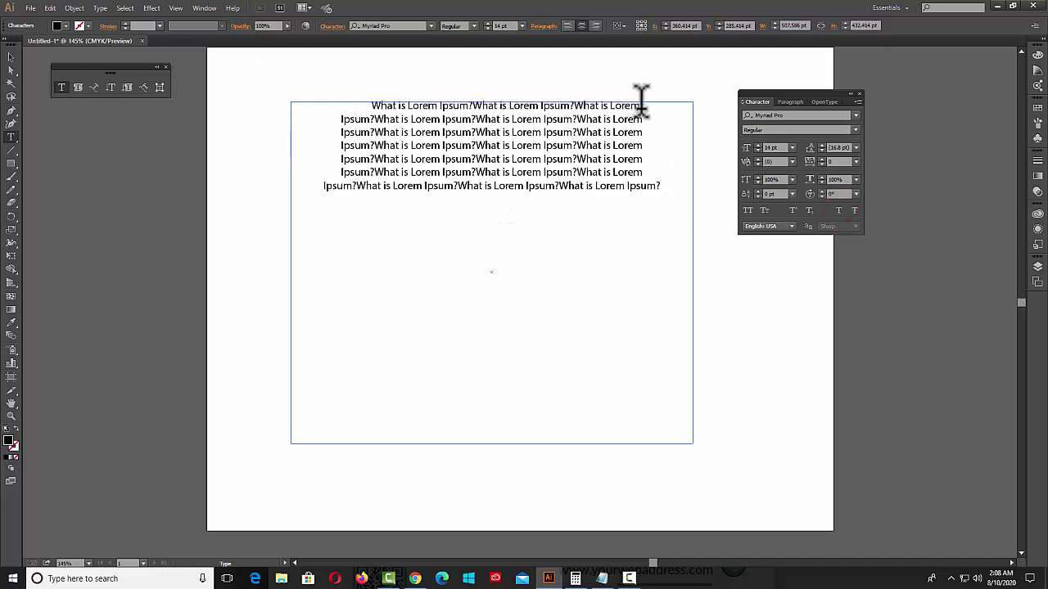
left_click_drag(641, 100, 575, 87)
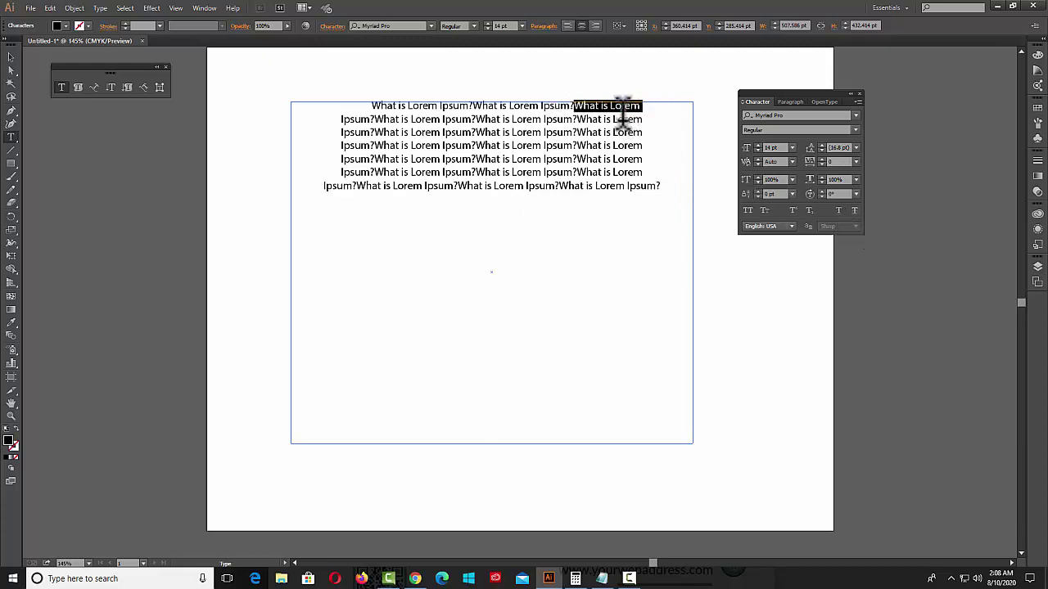
left_click(855, 212)
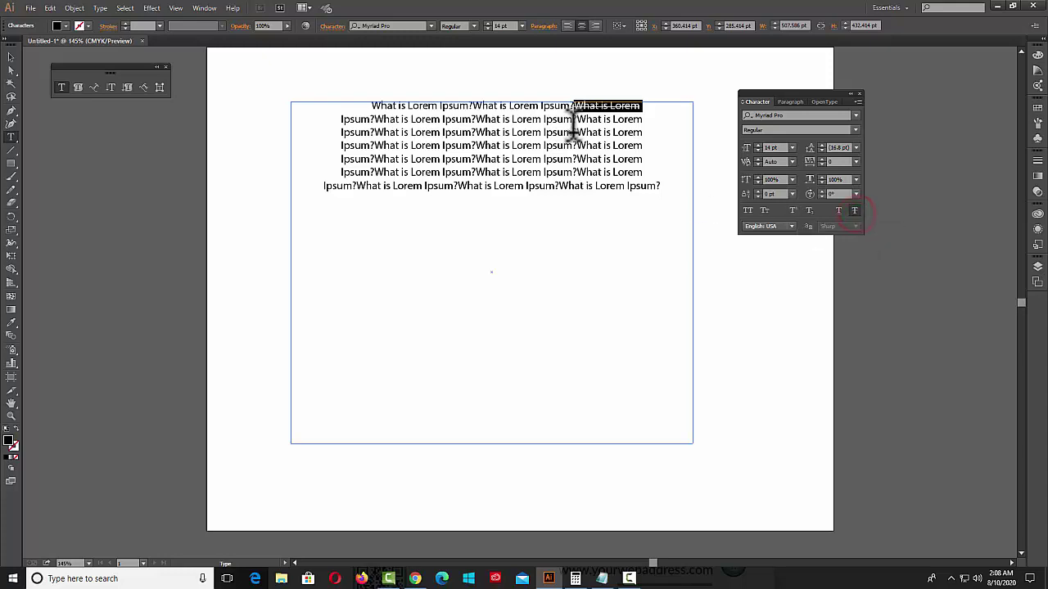
left_click(658, 154)
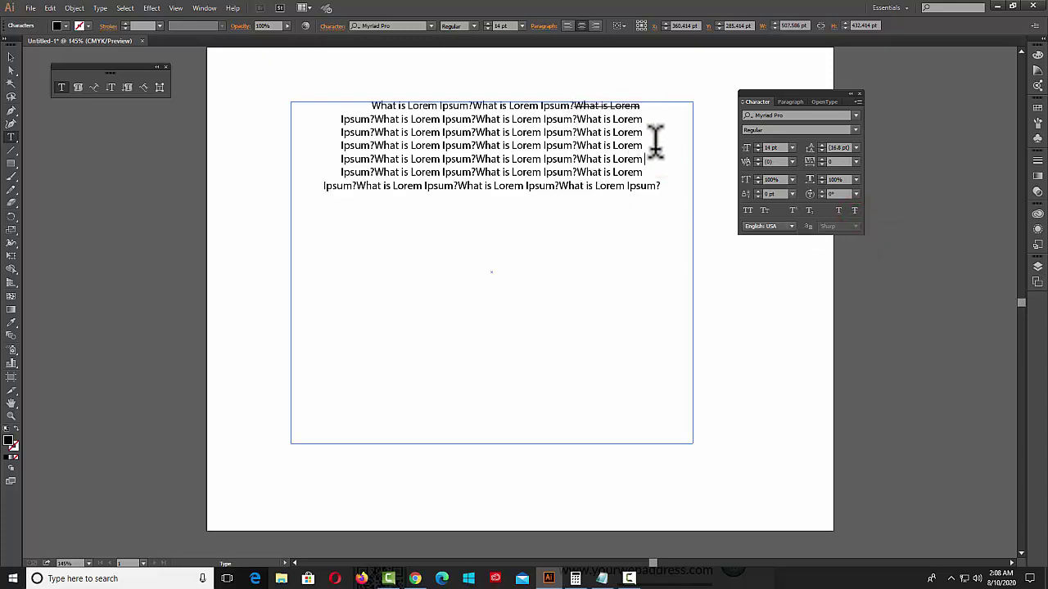
mouse_move(654, 150)
left_mouse_down()
mouse_move(537, 158)
mouse_move(649, 160)
left_mouse_up()
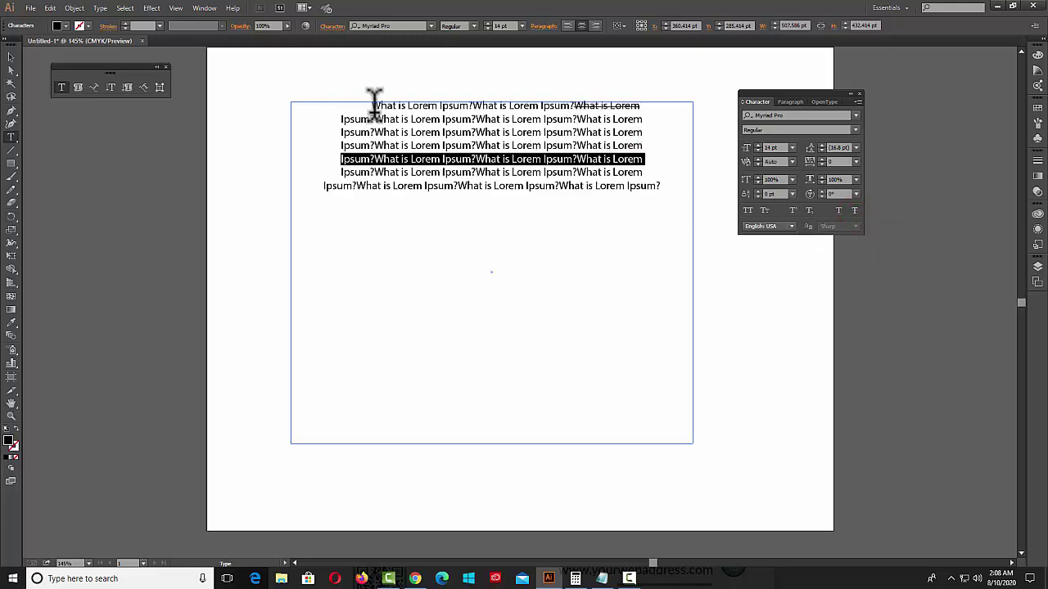
mouse_move(364, 106)
left_mouse_down()
mouse_move(527, 105)
mouse_move(693, 187)
left_mouse_up()
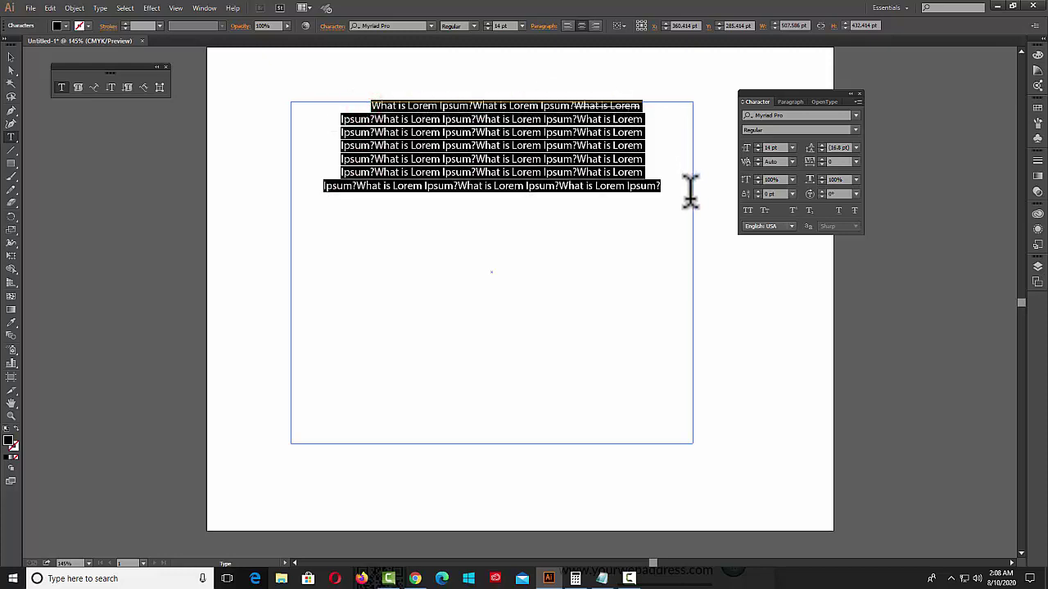
left_click(854, 210)
left_click(662, 186)
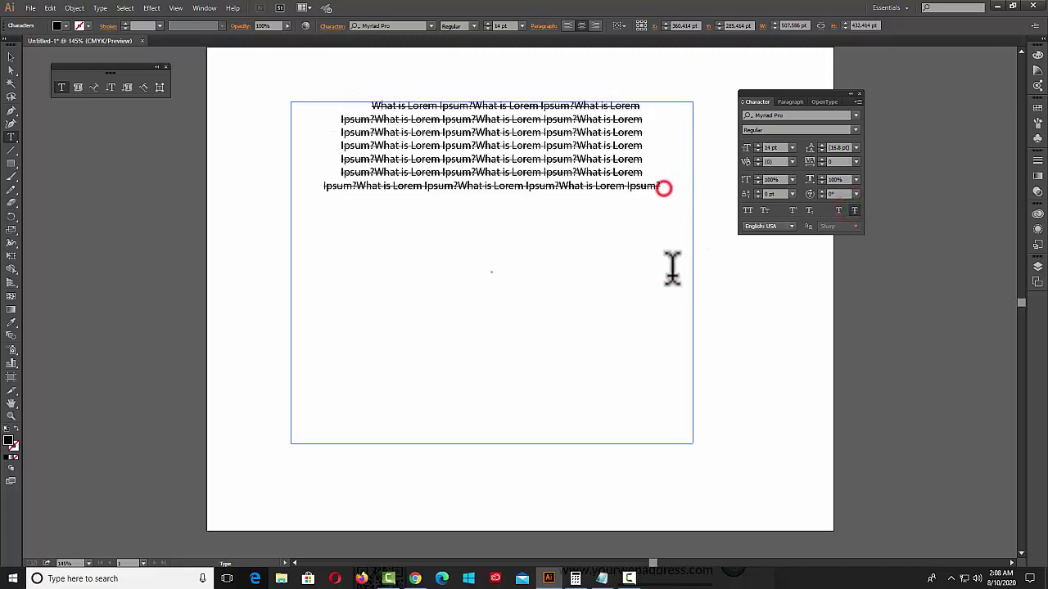
mouse_move(665, 183)
left_mouse_down()
mouse_move(328, 183)
mouse_move(312, 88)
left_mouse_up()
left_click(855, 210)
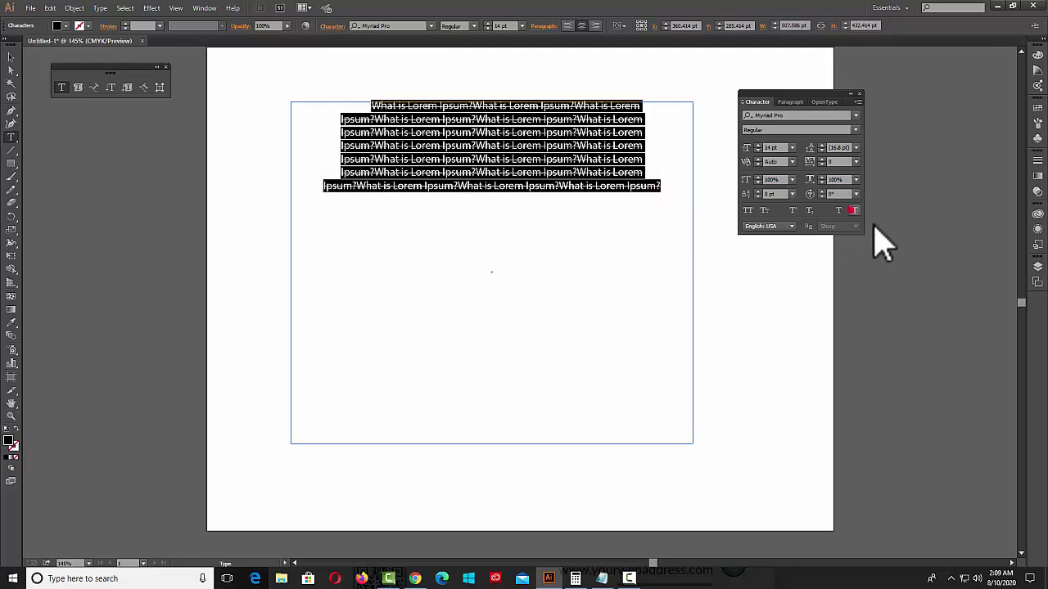
left_click(673, 189)
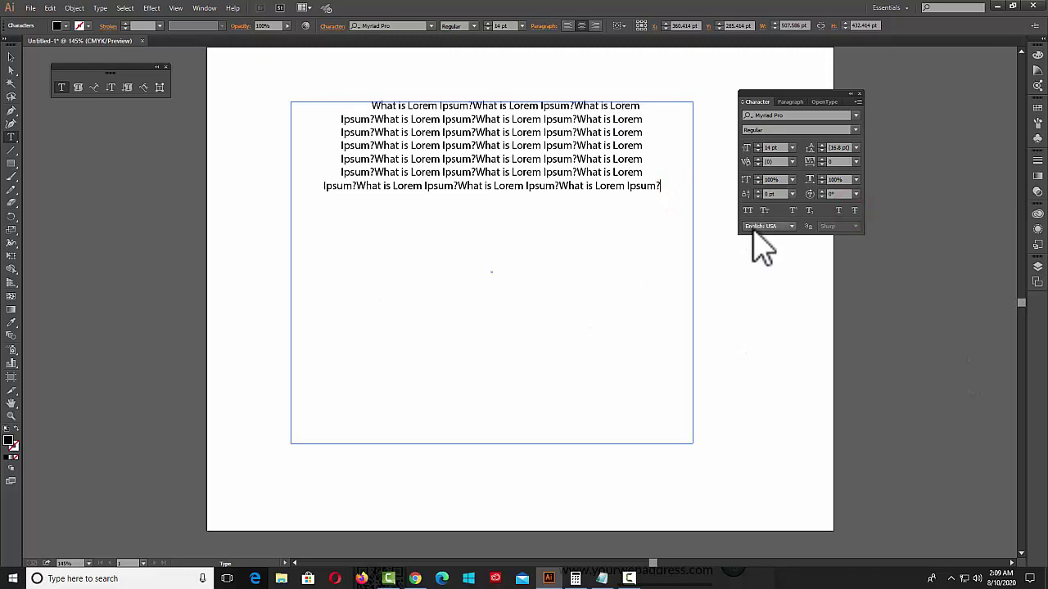
Check the Character panel's Language list, keeping English: USA for hyphenation.
left_click(792, 226)
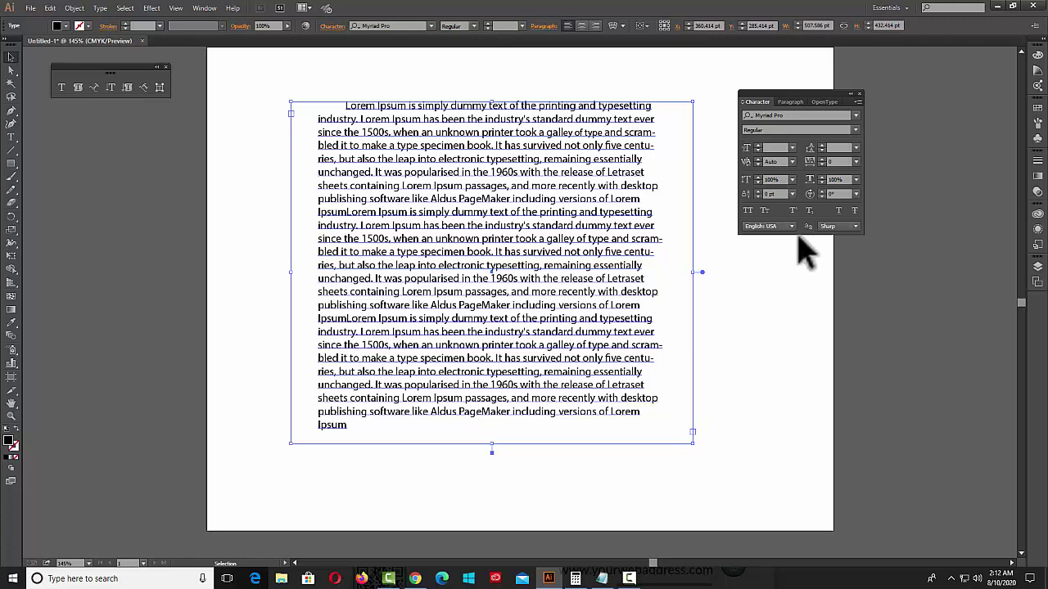
Try None, Crisp and Strong anti-aliasing on the Lorem Ipsum text, finally choosing Sharp.
left_click(855, 227)
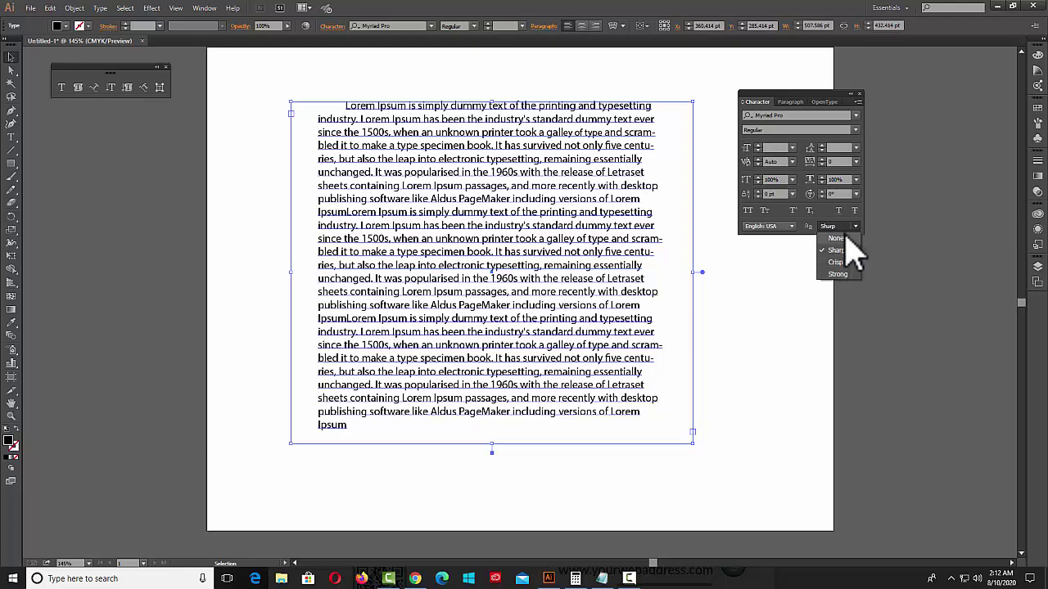
left_click(841, 238)
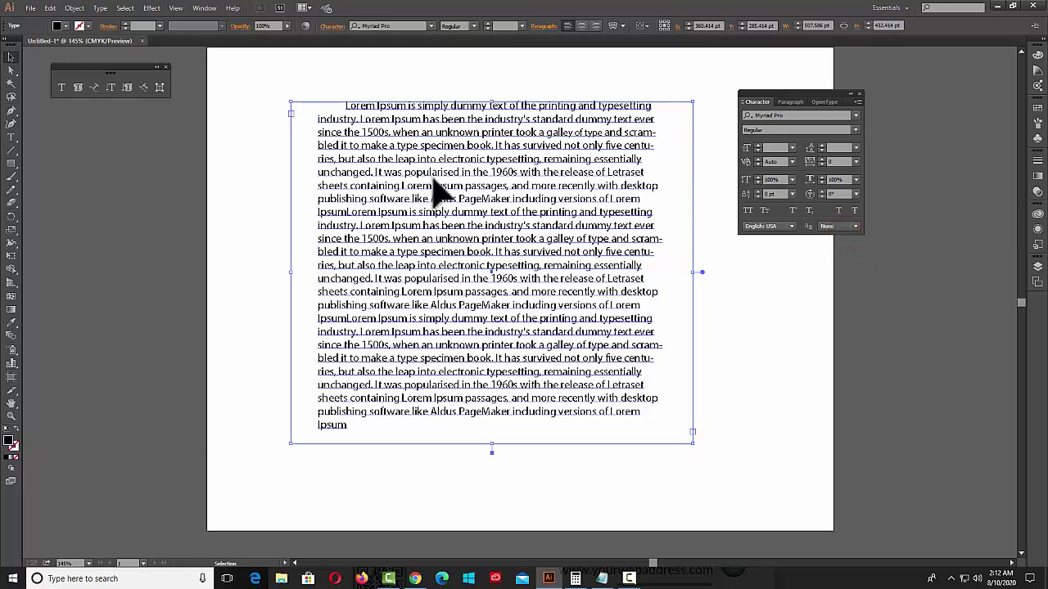
left_click(851, 226)
left_click(846, 248)
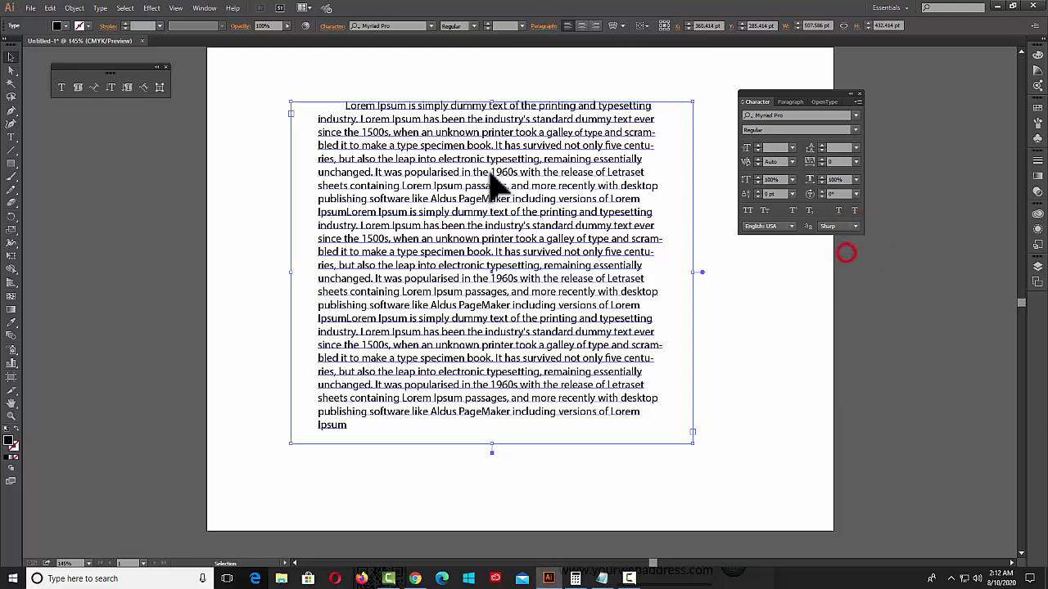
left_click(851, 226)
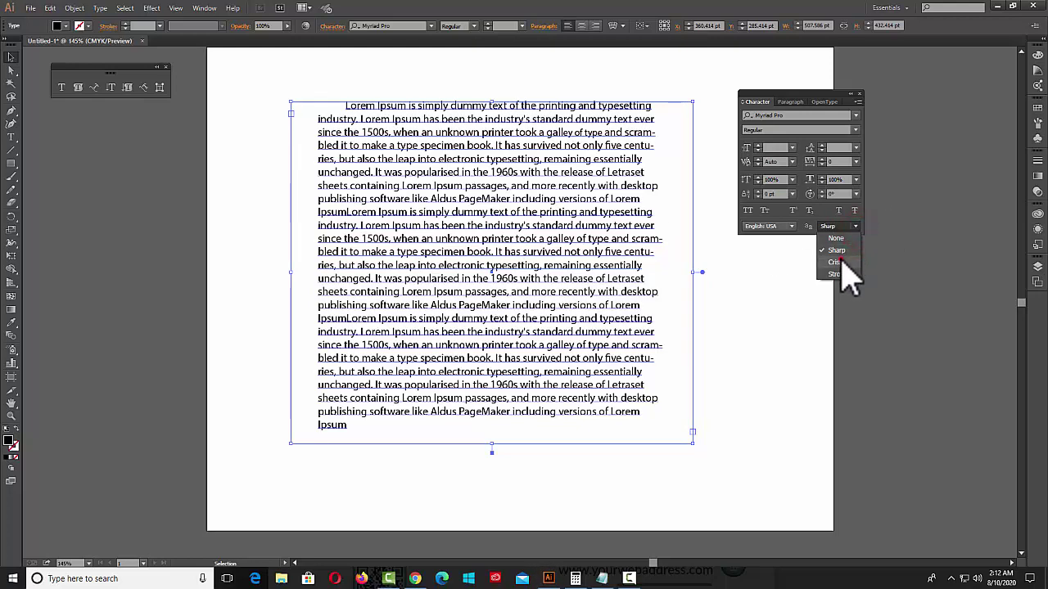
left_click(841, 259)
left_click(851, 226)
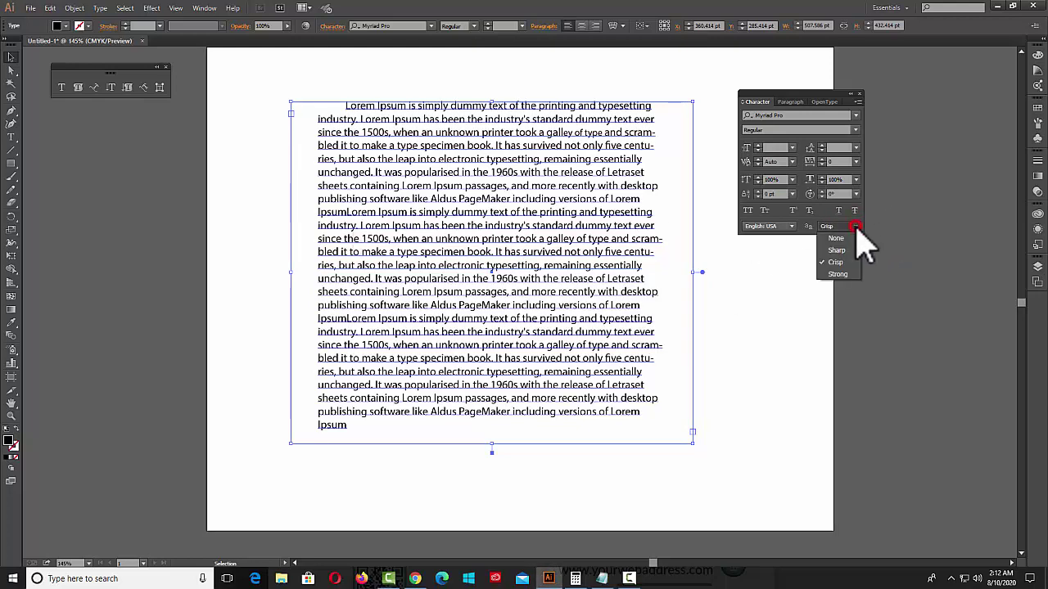
left_click(838, 270)
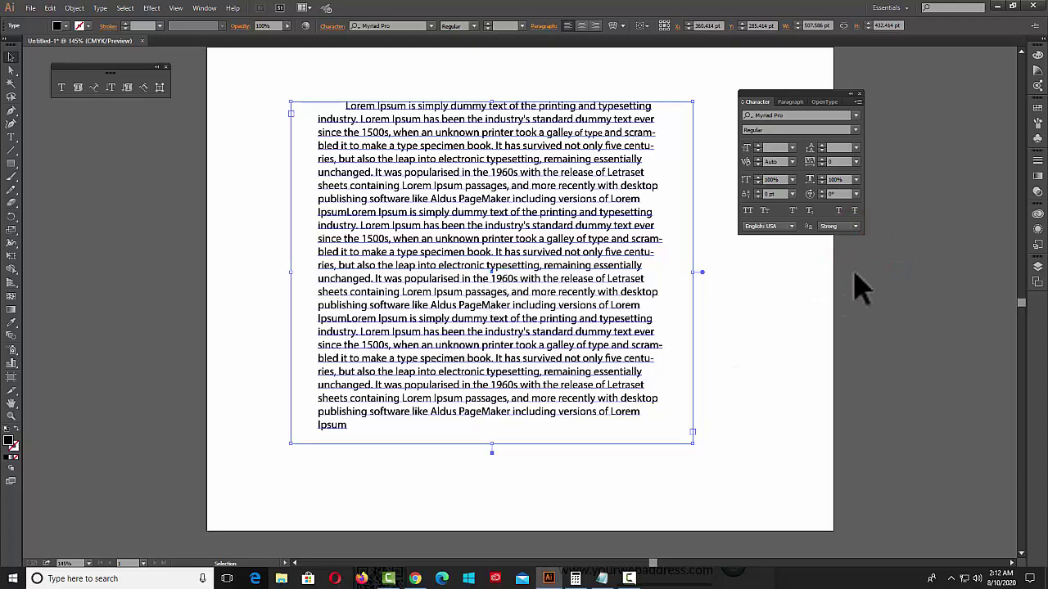
double_click(451, 264)
left_click(851, 226)
left_click(837, 249)
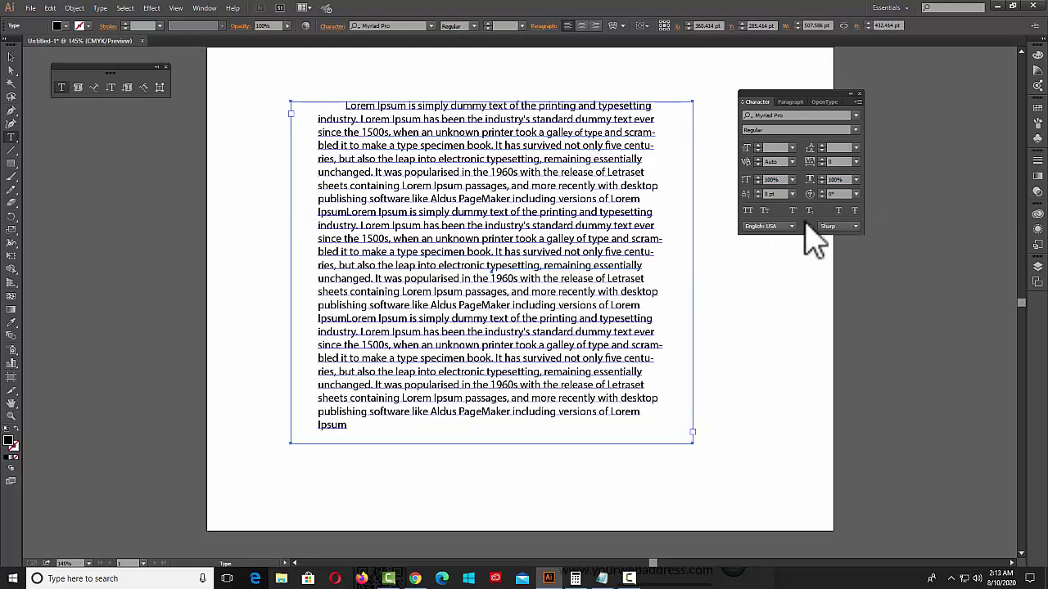
Check the hyphenated words in the Lorem Ipsum text and turn off Hyphenate in the Paragraph panel.
left_click(790, 102)
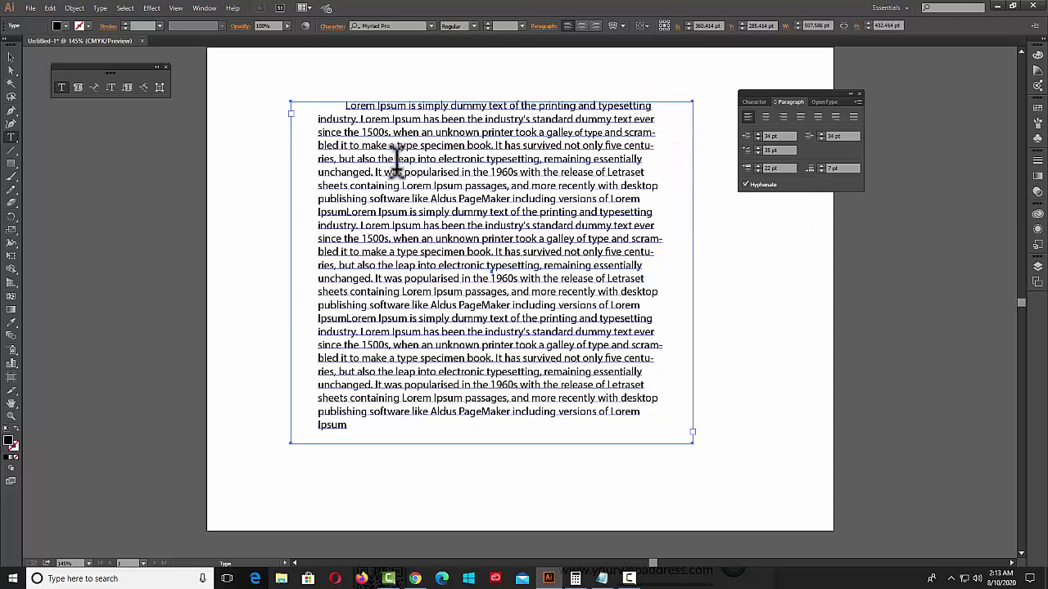
left_click(624, 132)
left_click_drag(624, 131, 655, 131)
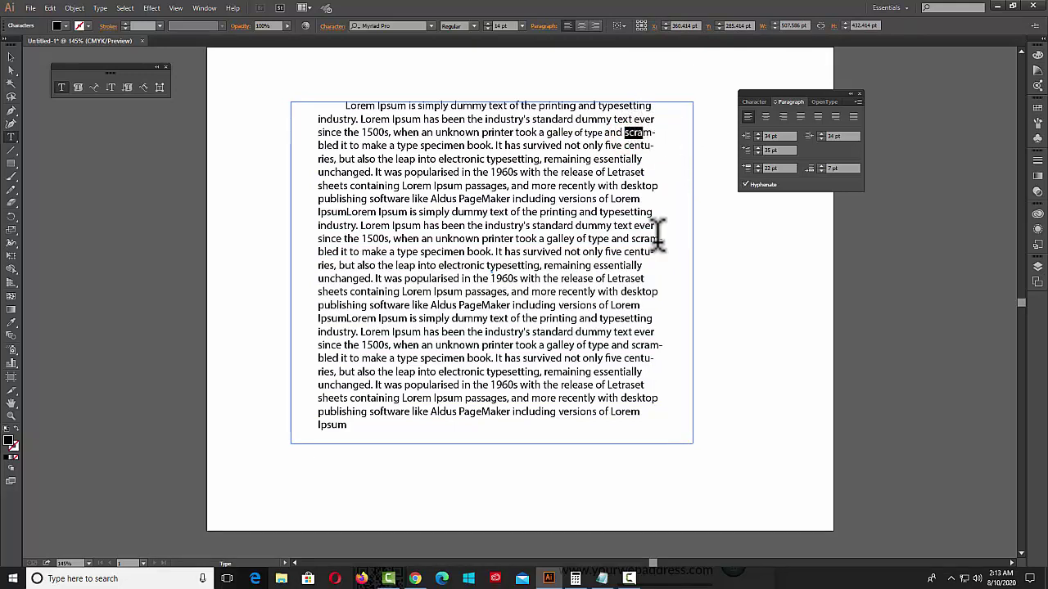
left_click_drag(637, 238, 662, 238)
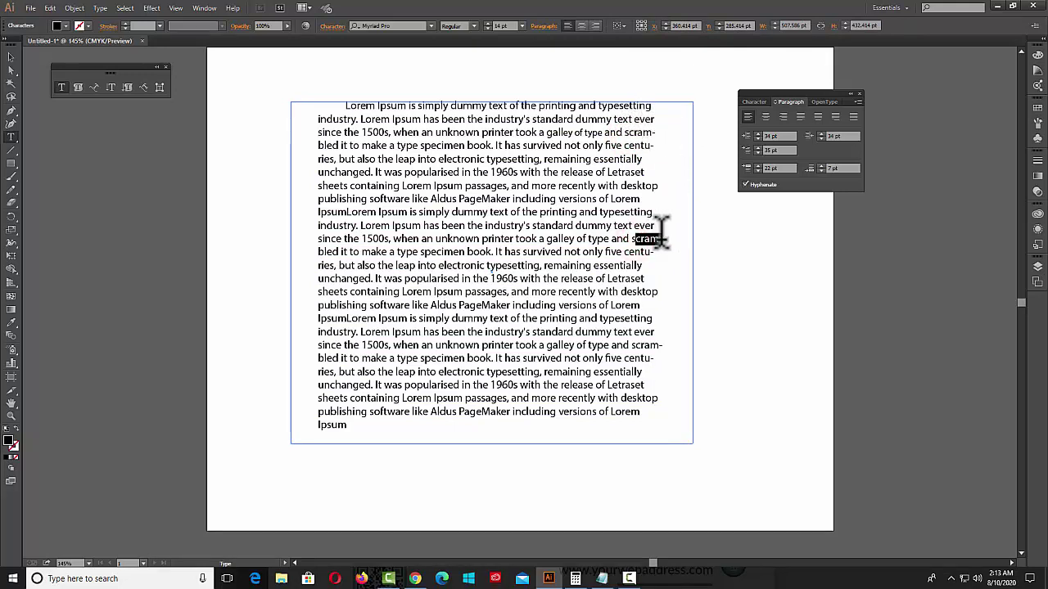
left_click(684, 260)
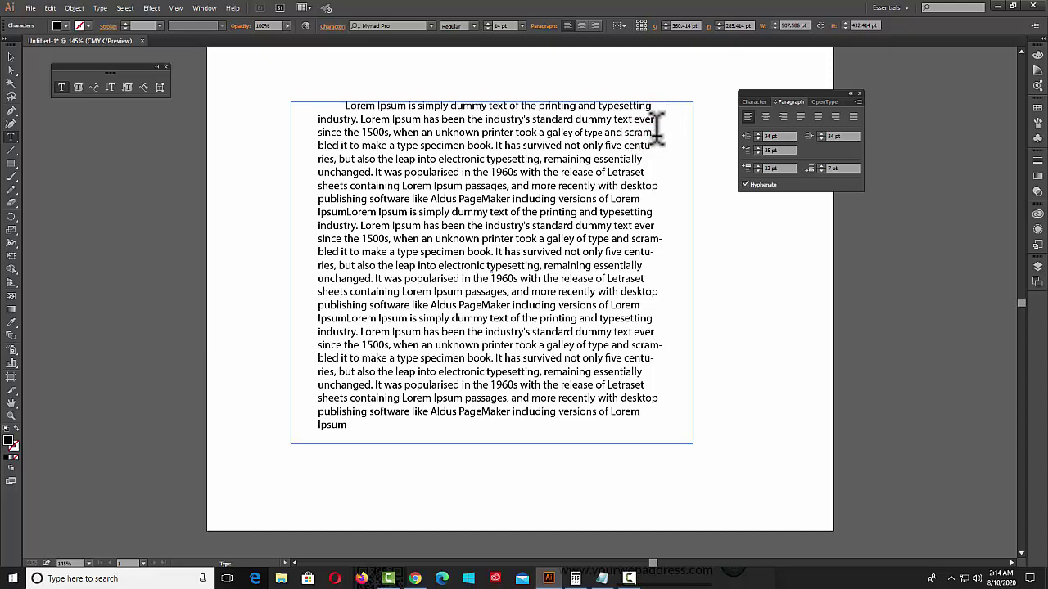
left_click(745, 185)
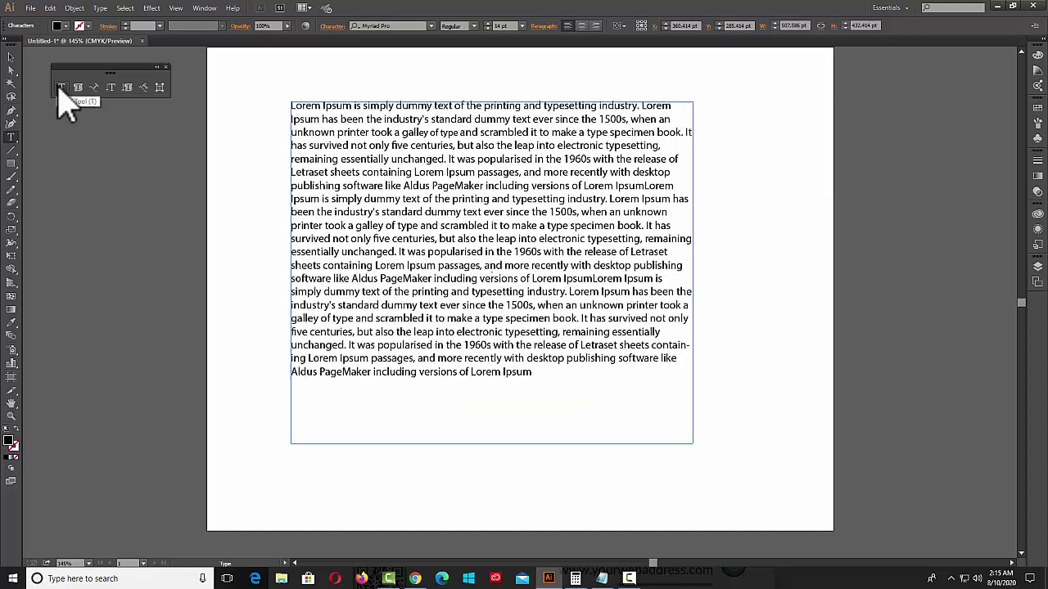
Delete the Lorem Ipsum text frame and draw a black square near the artboard's top left.
left_click(11, 57)
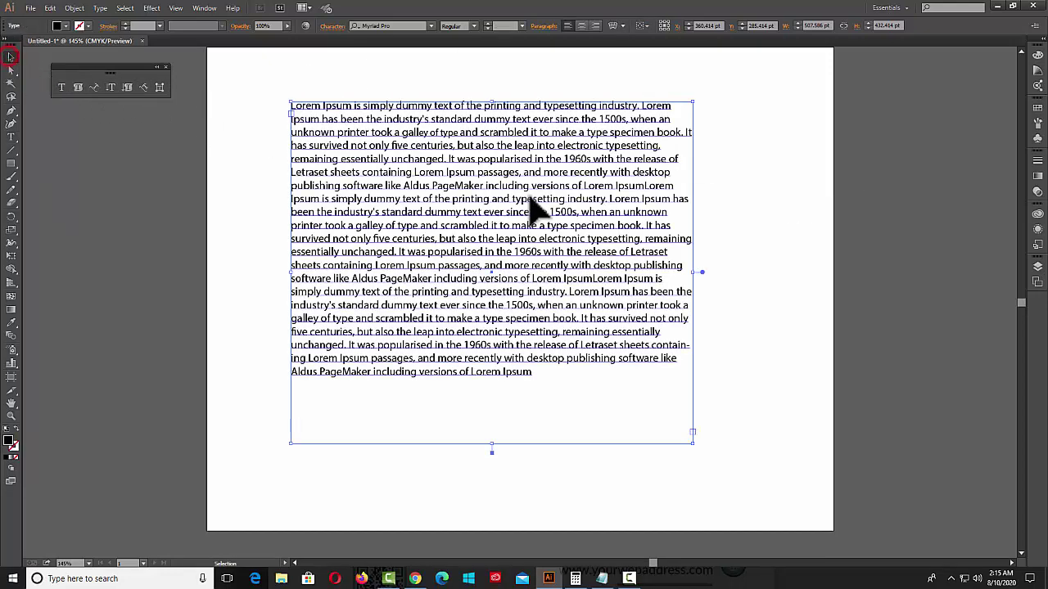
key("Delete")
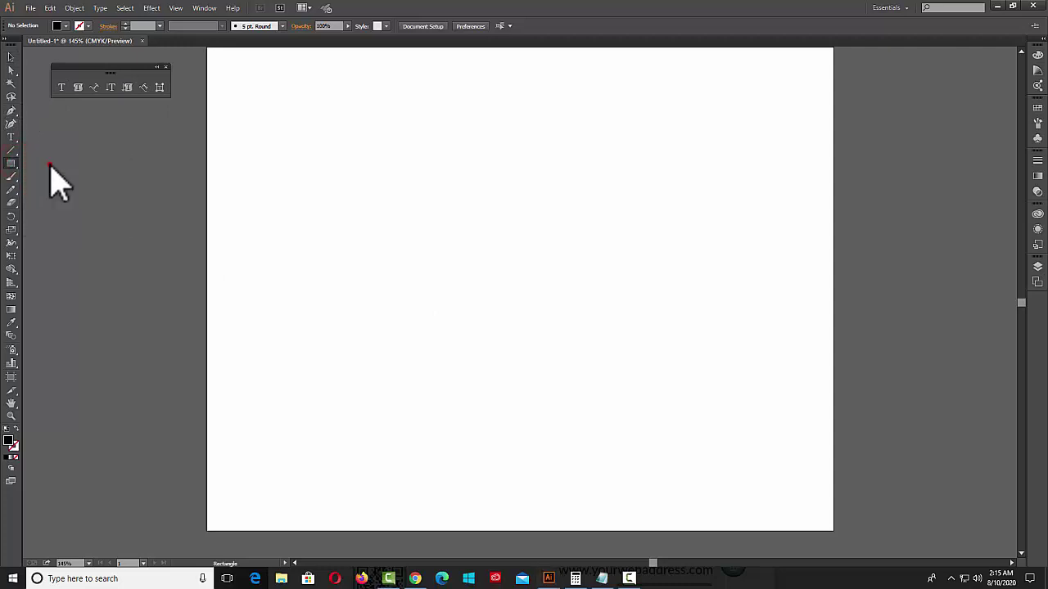
left_click_drag(276, 94, 417, 224)
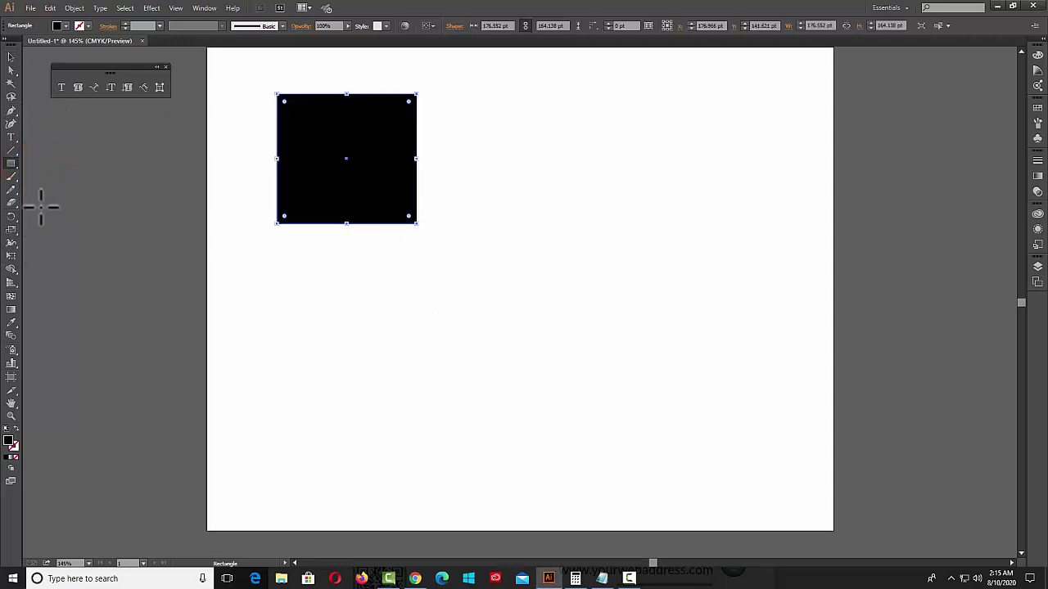
Draw a black ellipse right of the square and a five-pointed star, moved below and right.
left_click(18, 163)
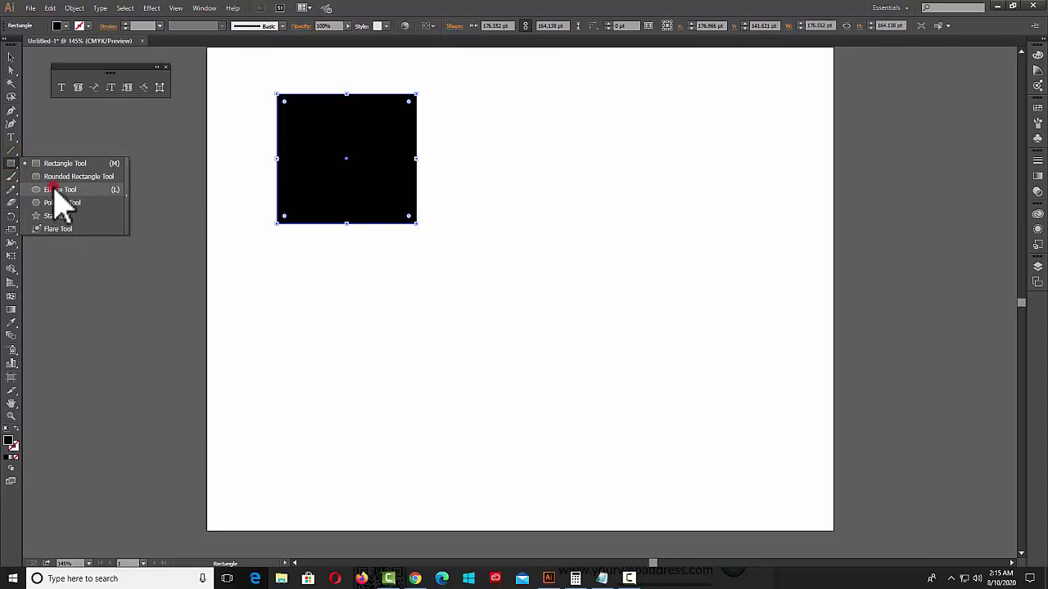
left_click(57, 190)
left_click_drag(464, 123, 618, 184)
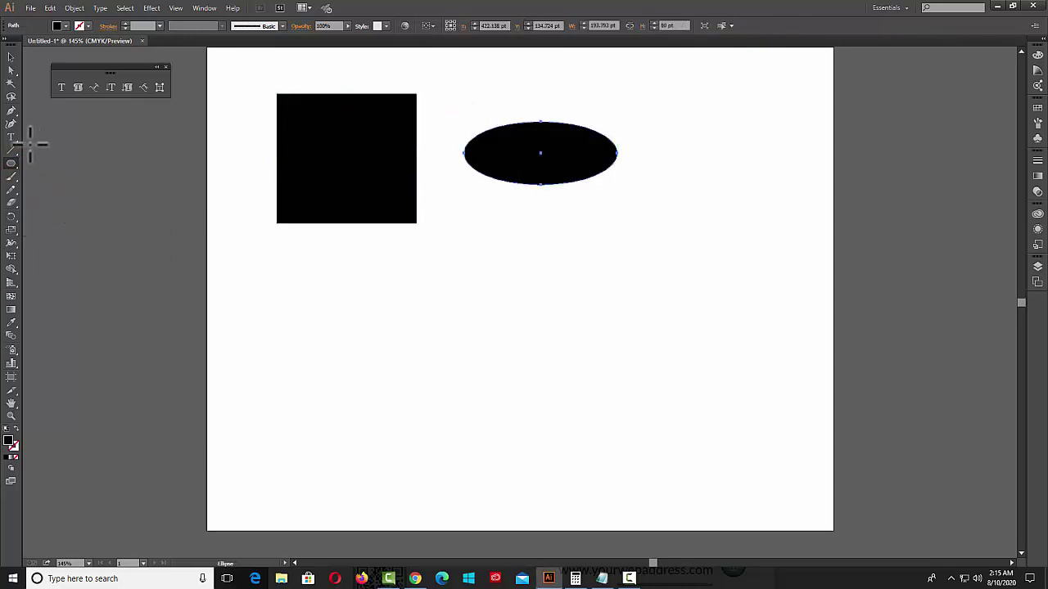
left_click(12, 163)
left_click(54, 214)
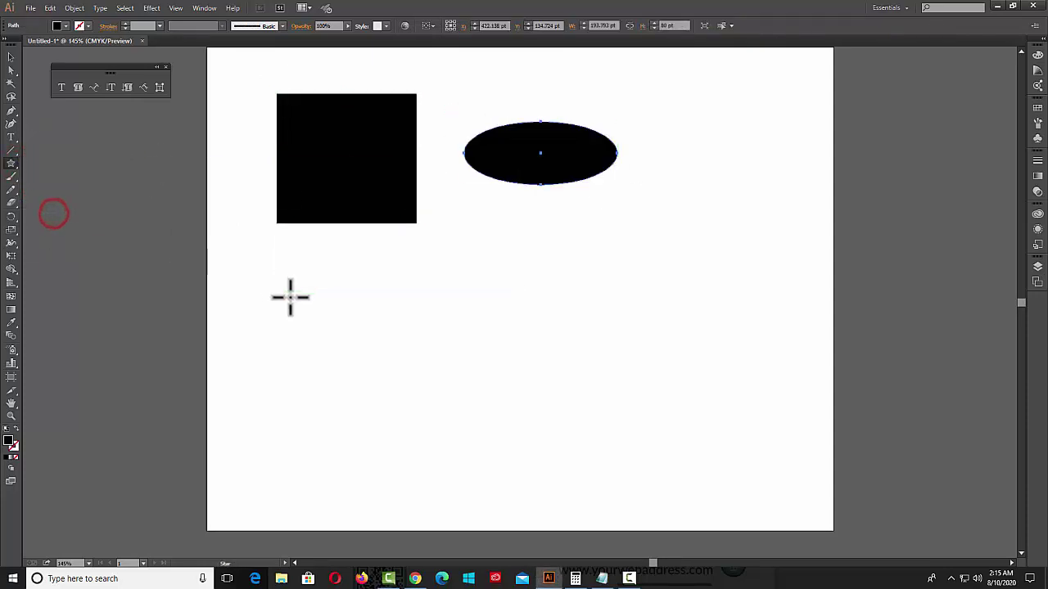
left_click_drag(290, 296, 376, 342)
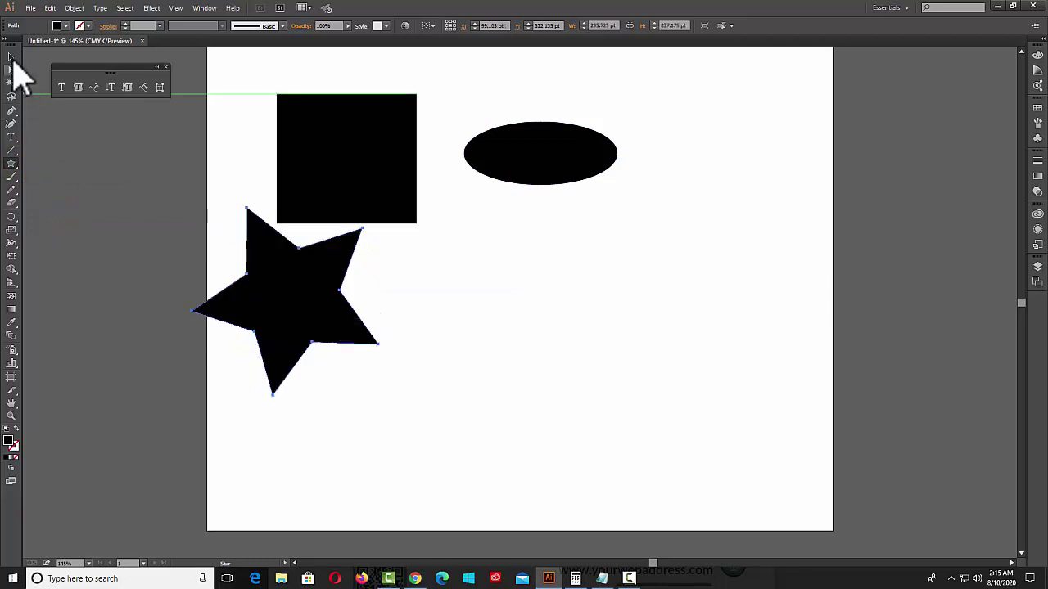
left_click(11, 56)
left_click_drag(303, 339, 392, 395)
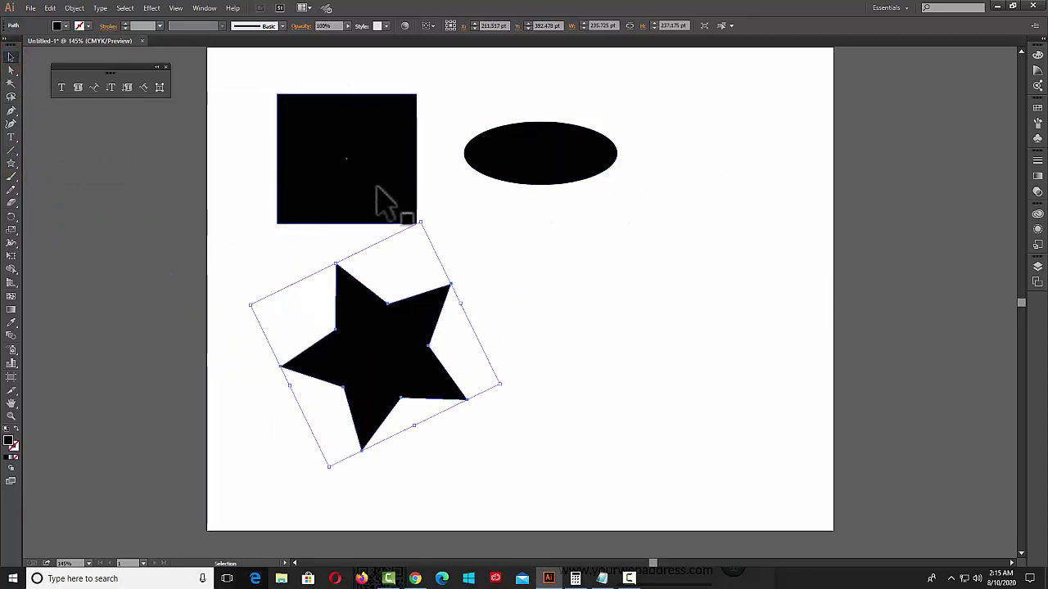
Convert the square into an empty area-type frame and fetch Lorem Ipsum text from the browser.
left_click(77, 87)
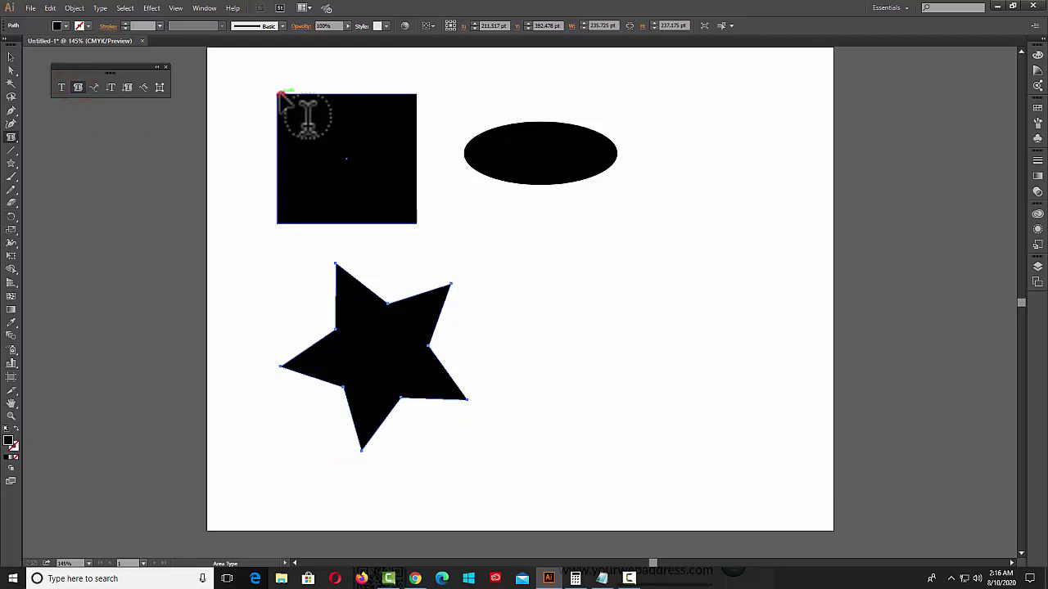
left_click(279, 95)
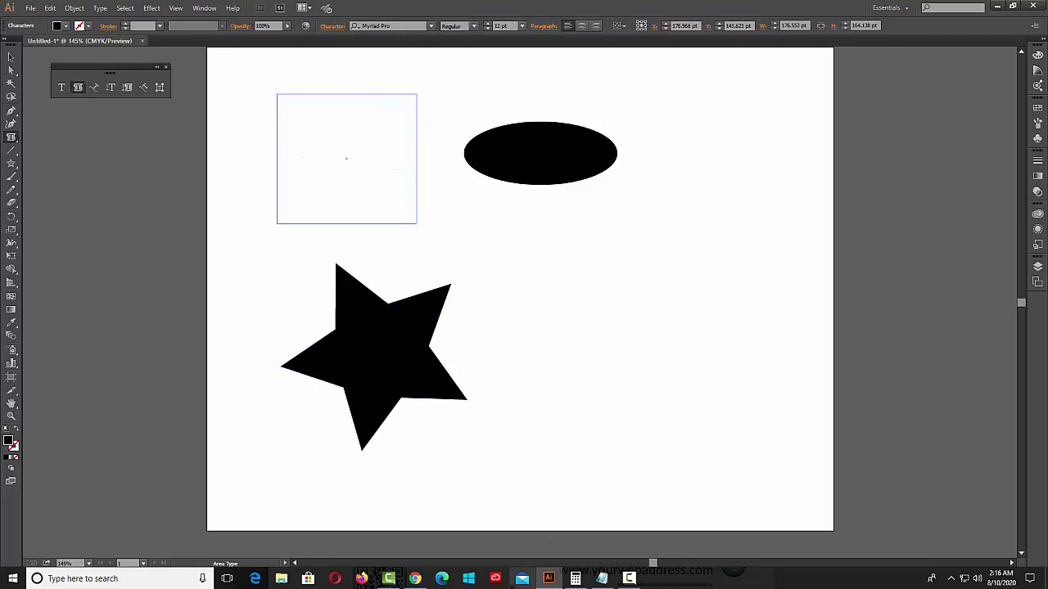
left_click(415, 579)
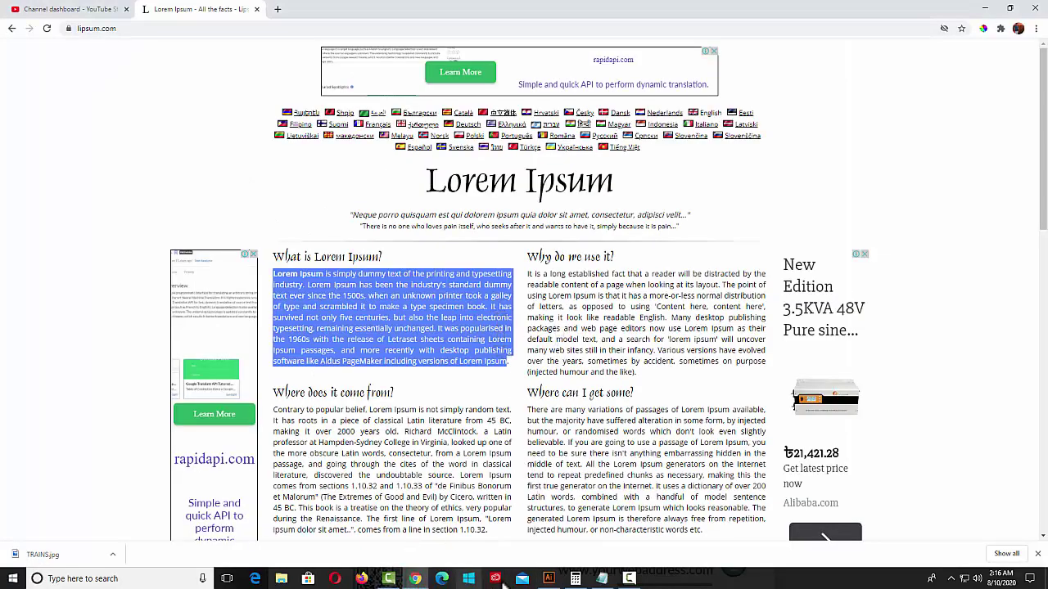
left_click(548, 578)
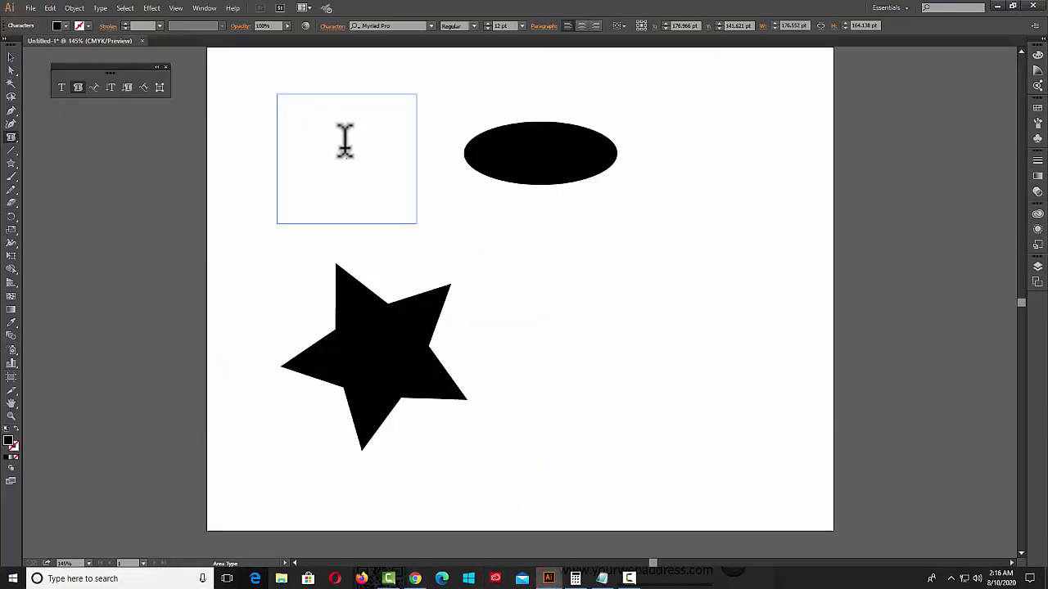
Paste the Lorem Ipsum text into the square frame and justify the paragraph with Ctrl+Shift+J.
key("ctrl+v")
key("Escape")
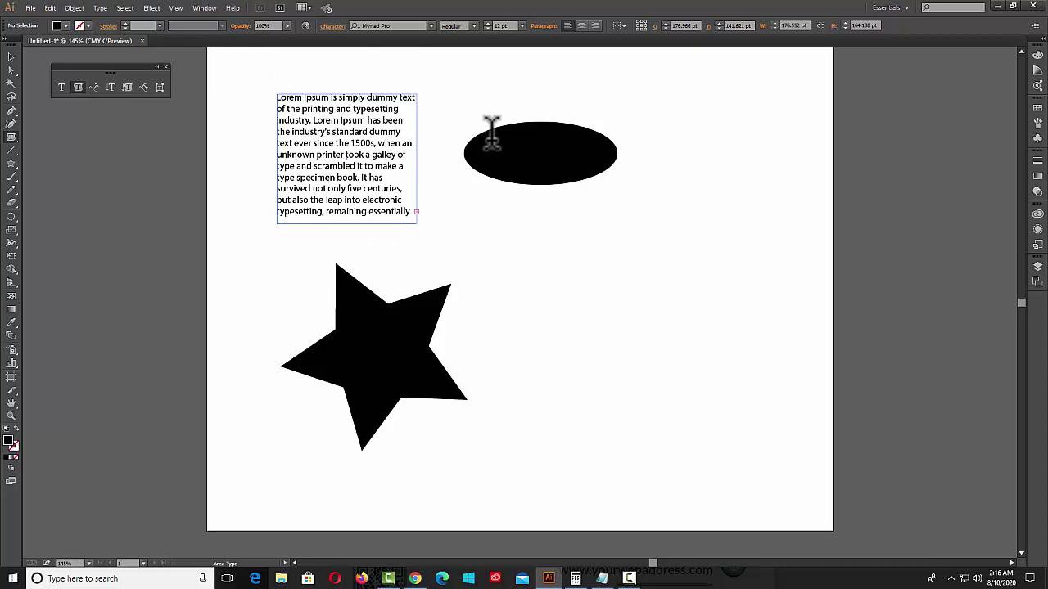
key("ctrl+shift+j")
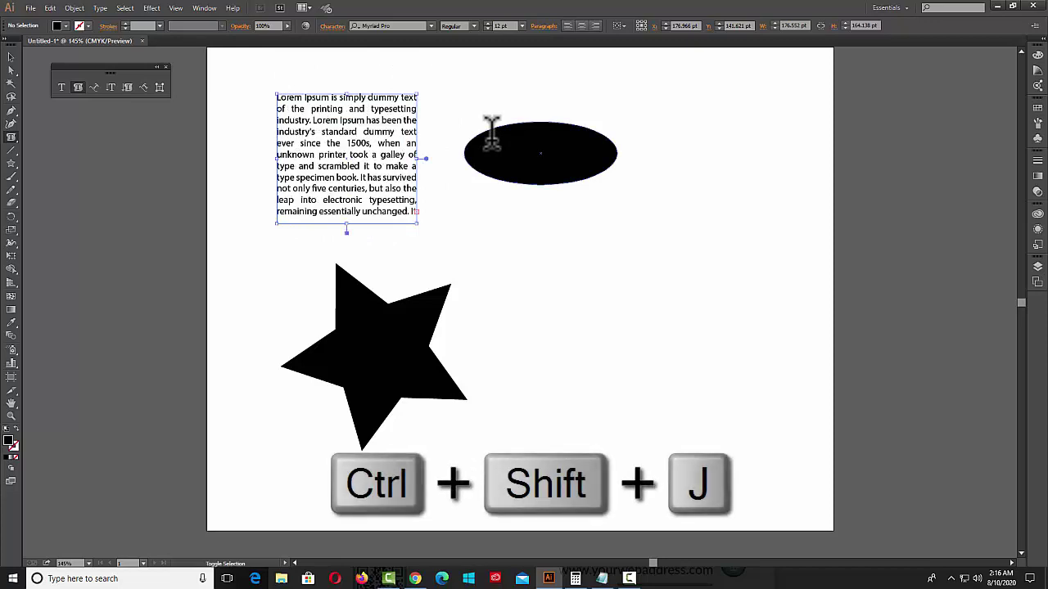
left_click(543, 26)
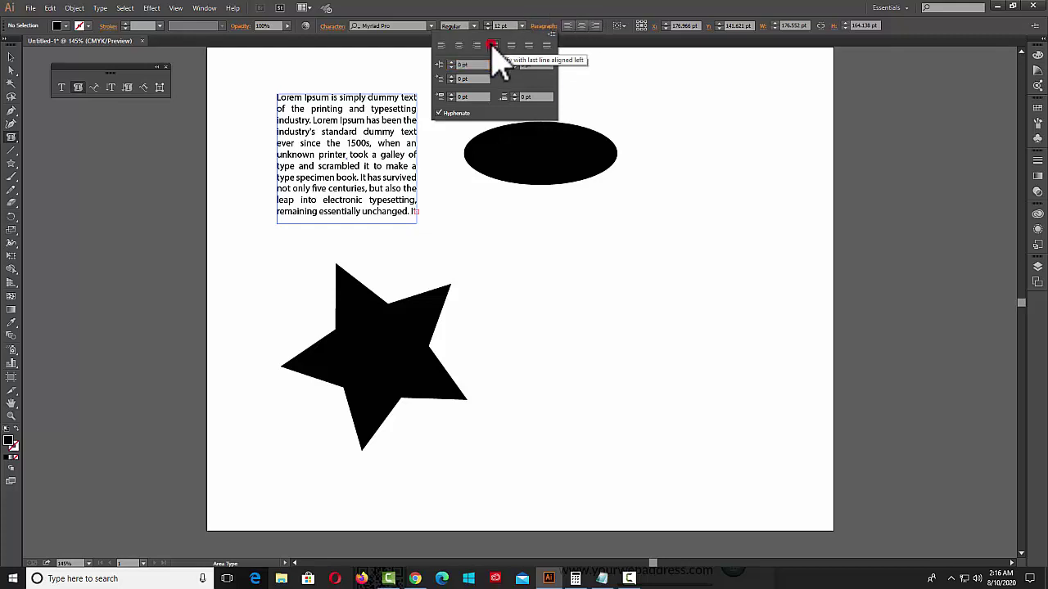
left_click(560, 7)
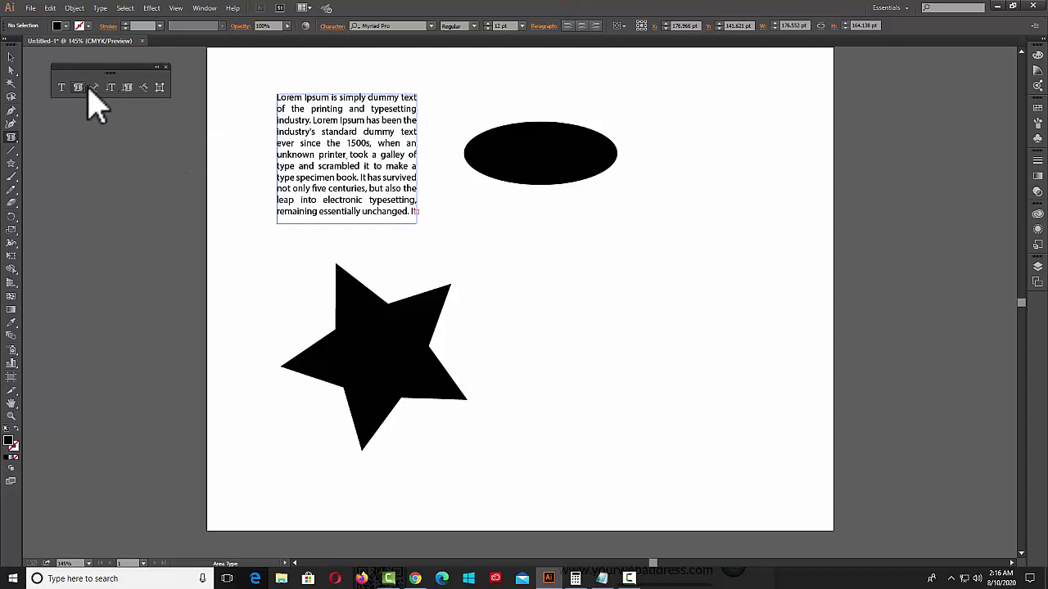
key("Escape")
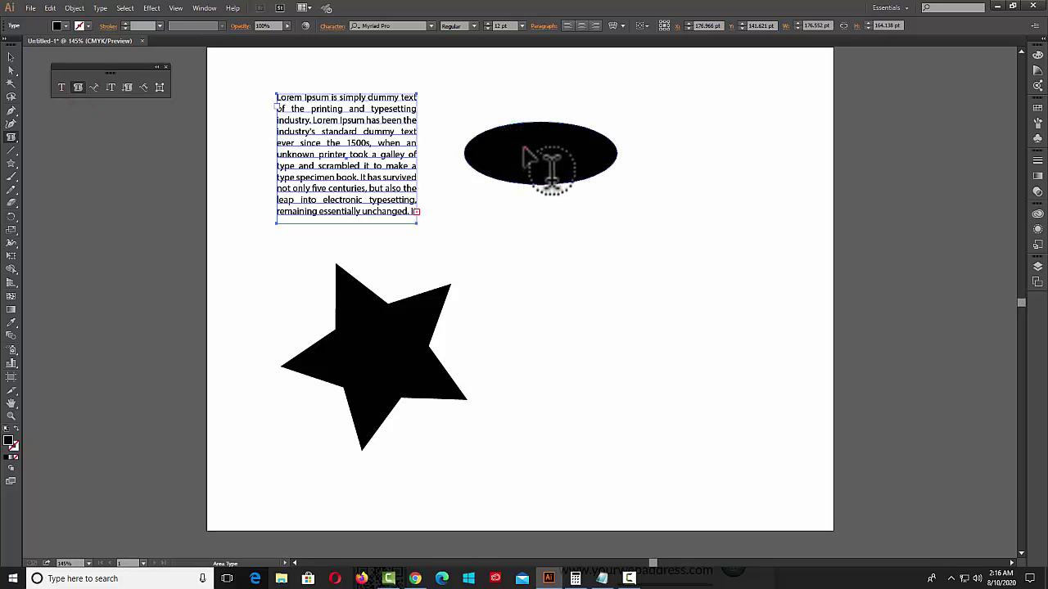
Convert the ellipse into an area-type frame and paste the Lorem Ipsum text into it.
left_click(524, 154)
left_click(638, 304)
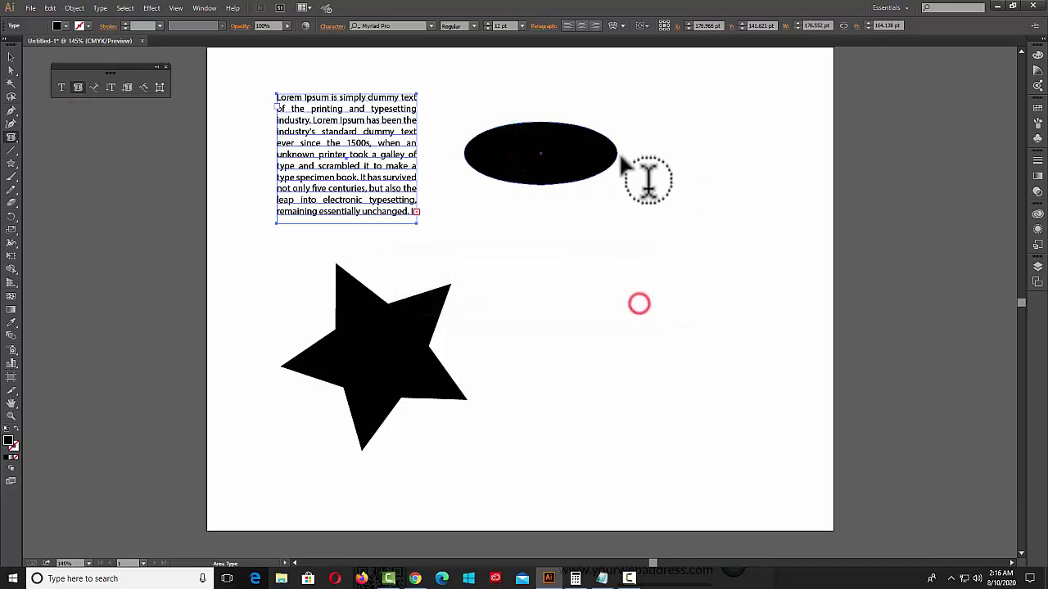
left_click(487, 127)
key("ctrl+z")
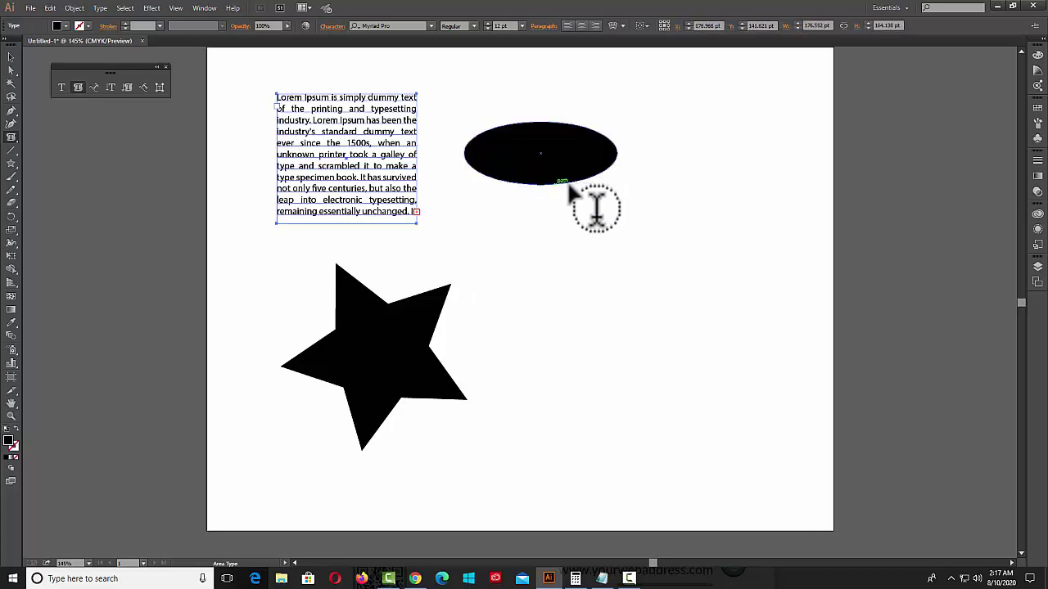
left_click(614, 167)
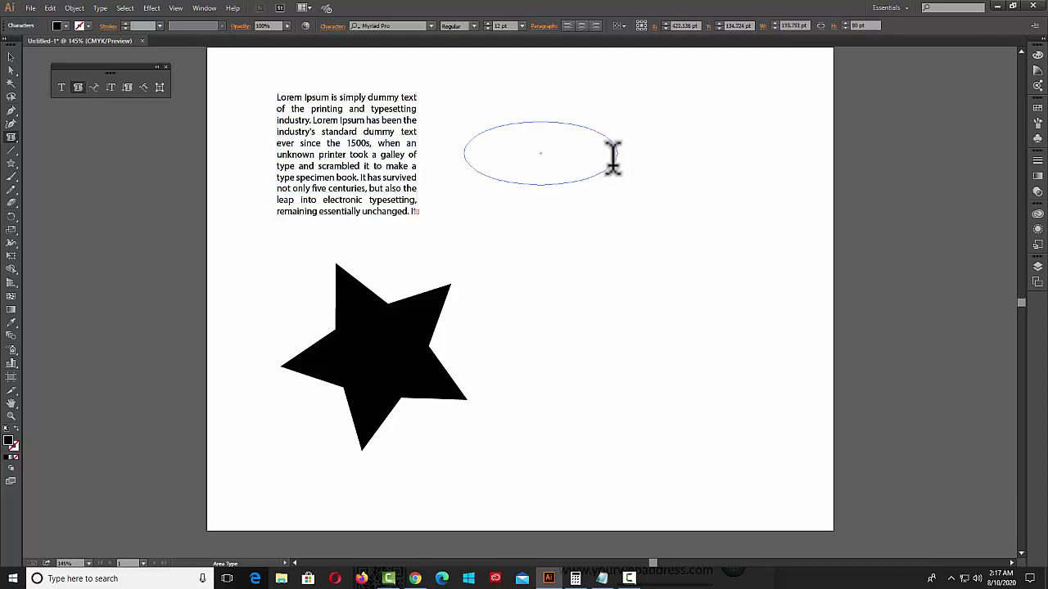
key("ctrl+v")
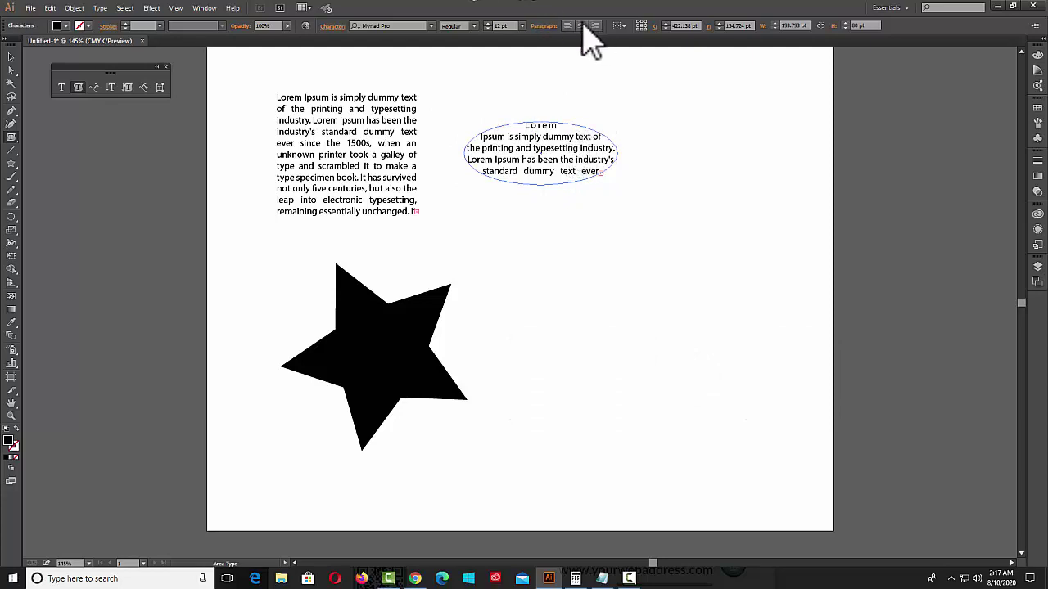
Justify the ellipse text with the last line aligned, after briefly trying Align Left.
left_click(544, 25)
left_click(494, 45)
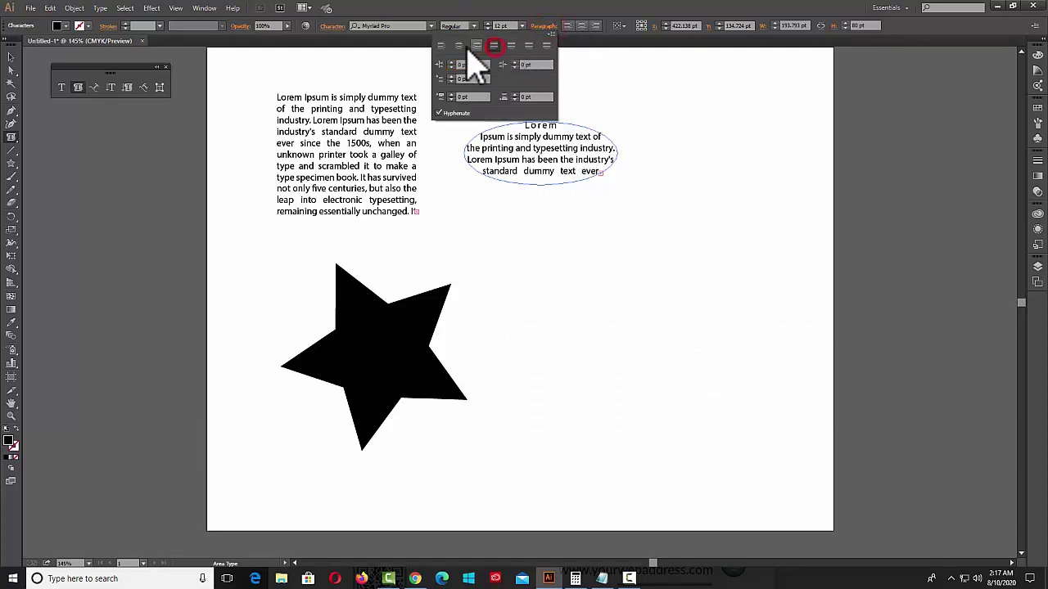
left_click(441, 45)
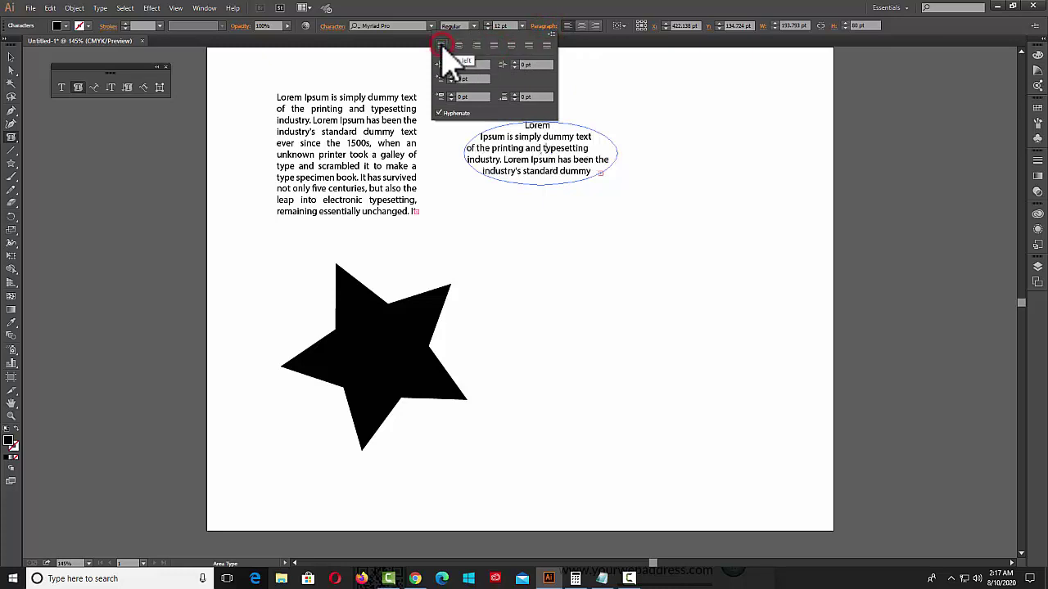
left_click(494, 45)
left_click(669, 12)
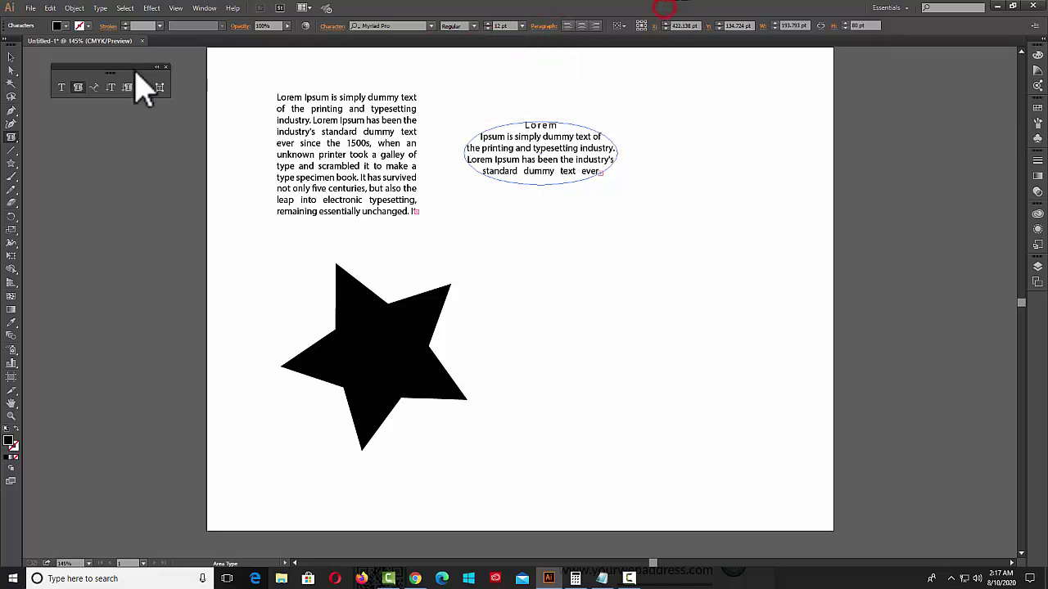
left_click(11, 57)
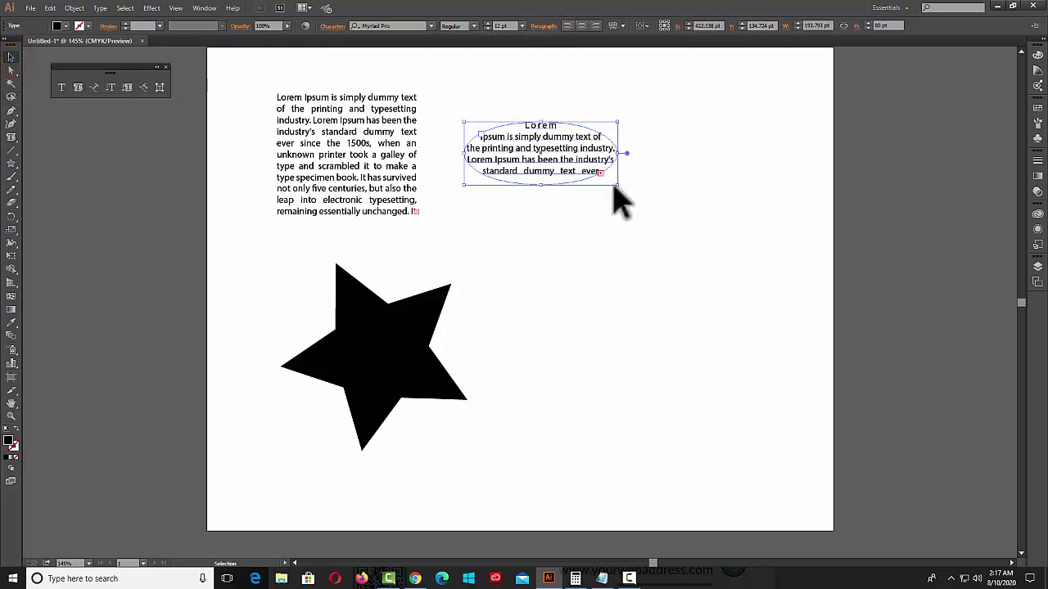
Enlarge the ellipse text frame and paste two more copies of Lorem Ipsum into it.
left_click_drag(619, 185, 775, 311)
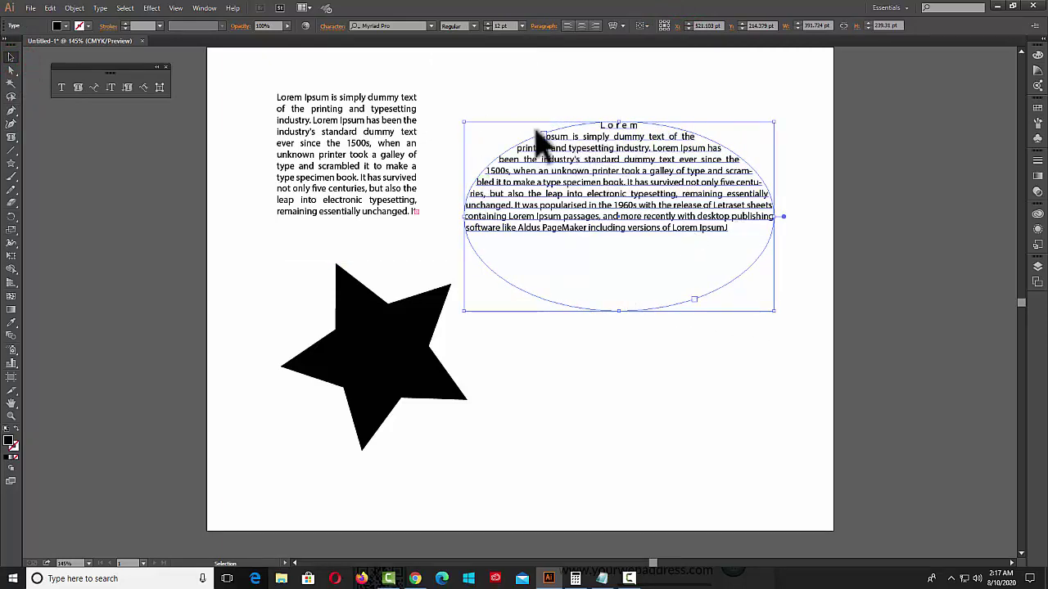
left_click_drag(774, 122, 806, 77)
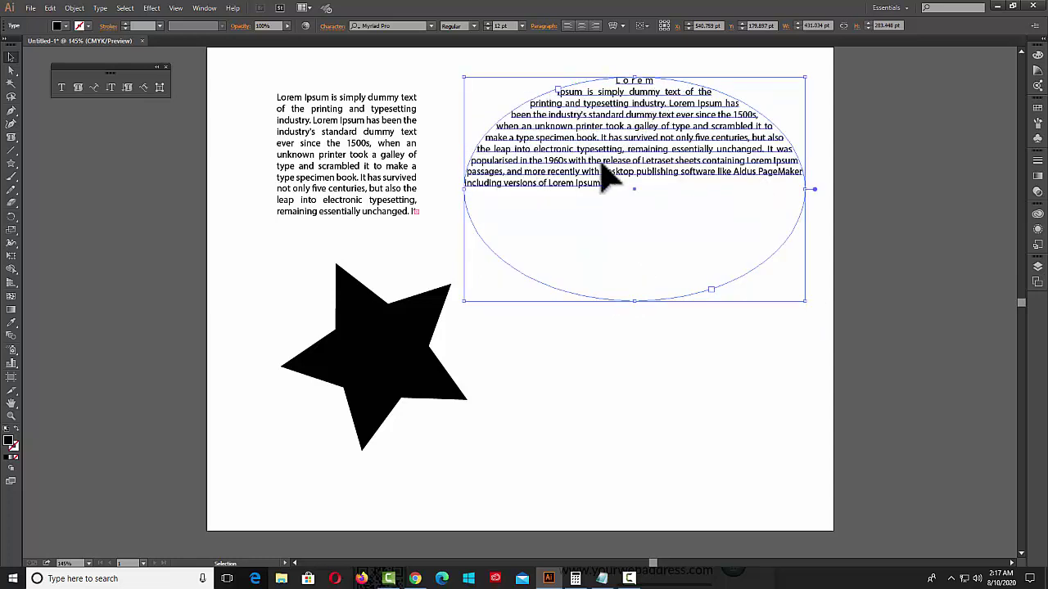
left_click(61, 87)
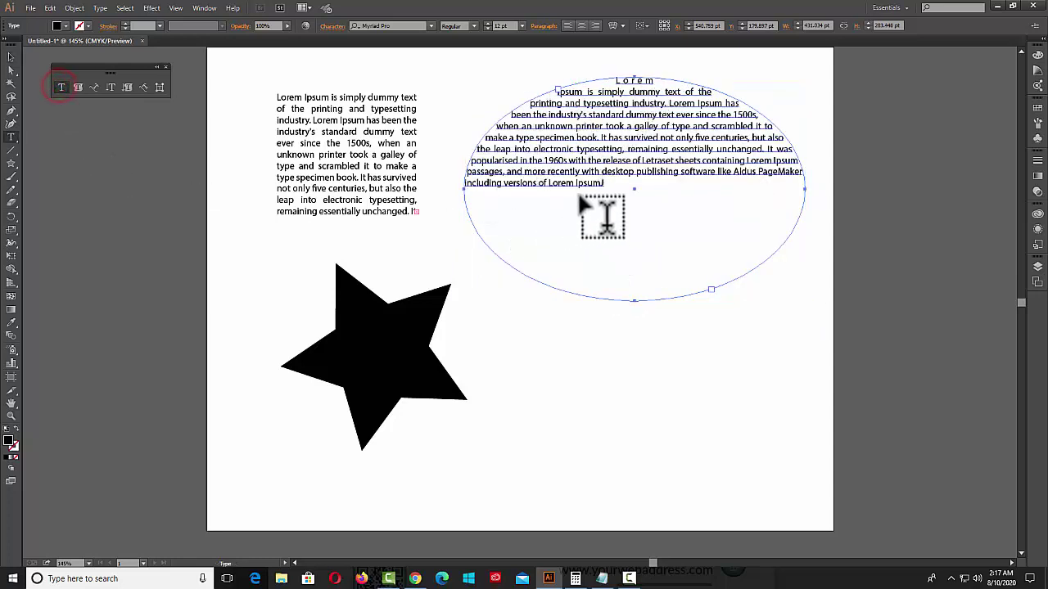
left_click(605, 185)
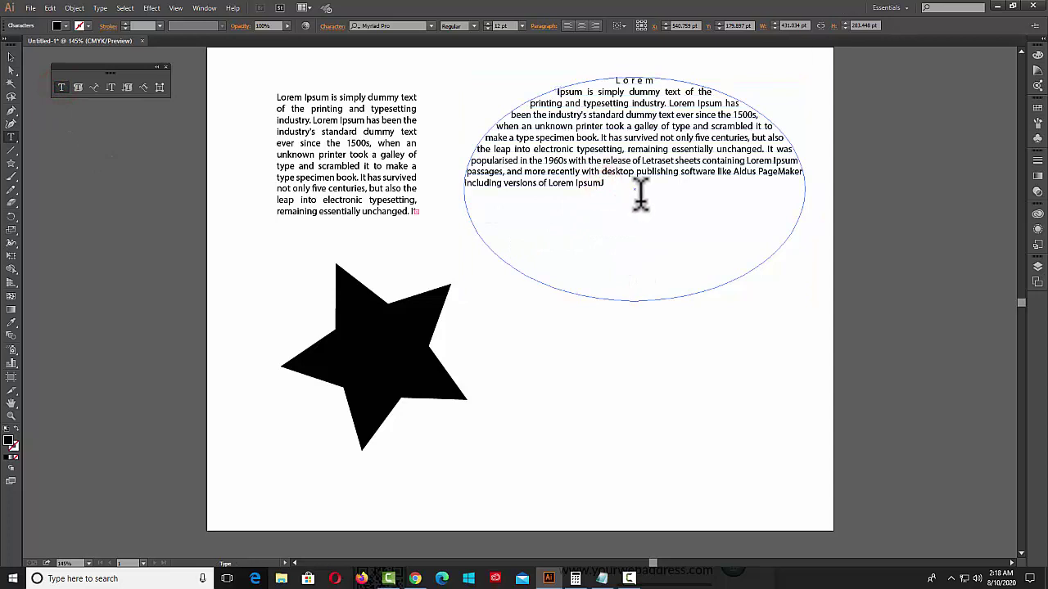
key("Escape")
key("ctrl+v")
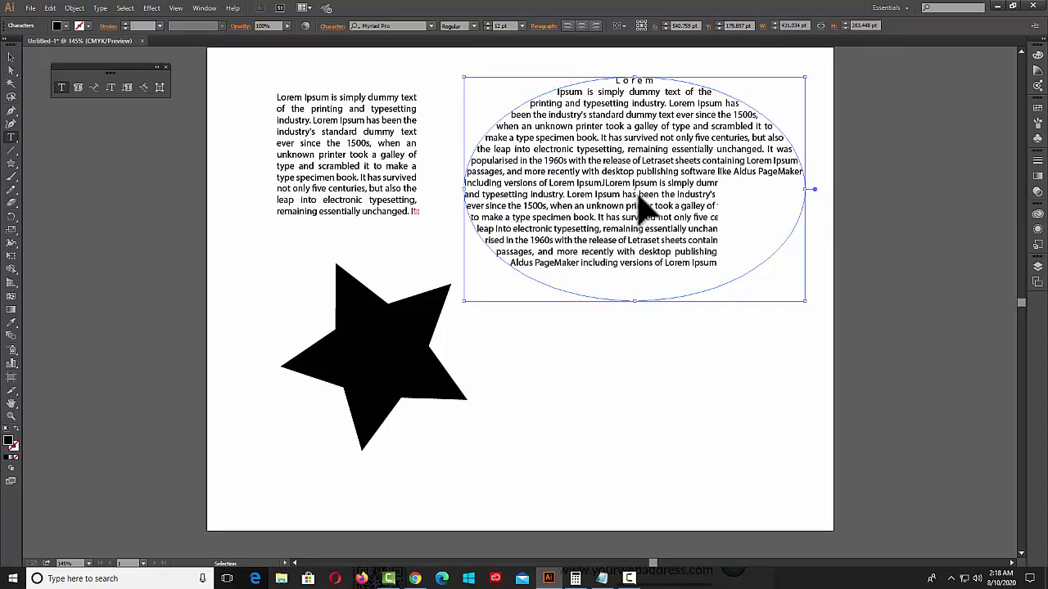
key("ctrl+v")
Try turning the black star into an area-type container, then undo it.
left_click(77, 87)
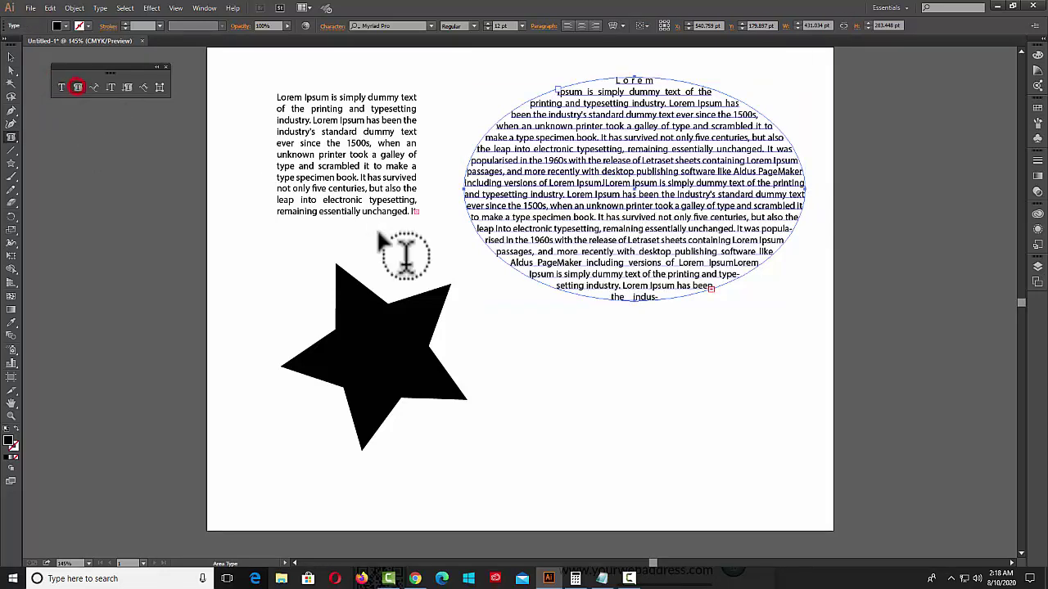
left_click(360, 281)
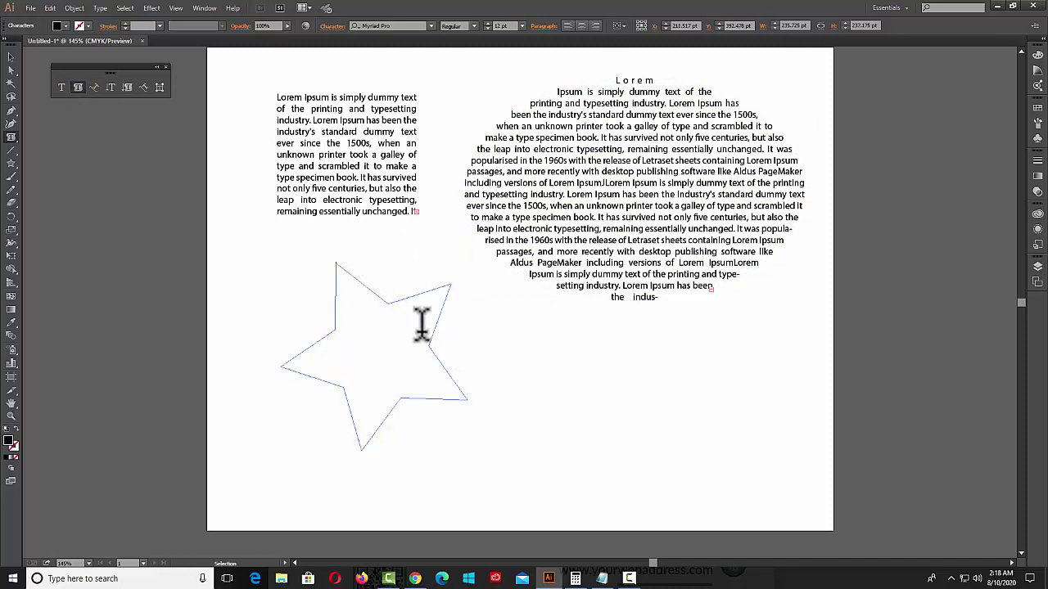
key("Escape")
key("ctrl")
key("ctrl+z")
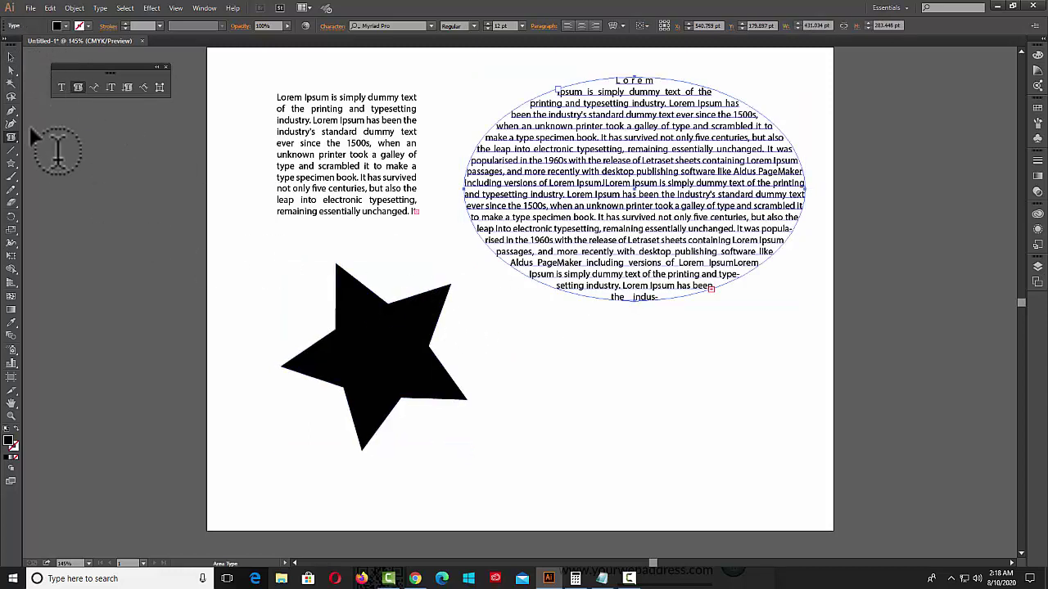
Give the star no fill and a dark outline stroke.
left_click(12, 58)
left_click(421, 374)
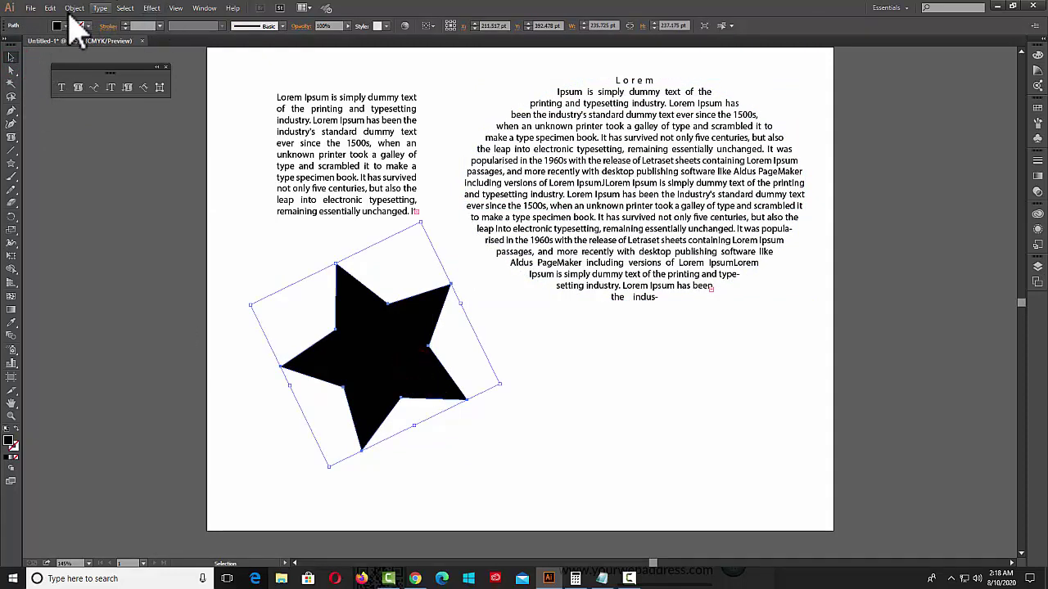
left_click(69, 29)
left_click(11, 45)
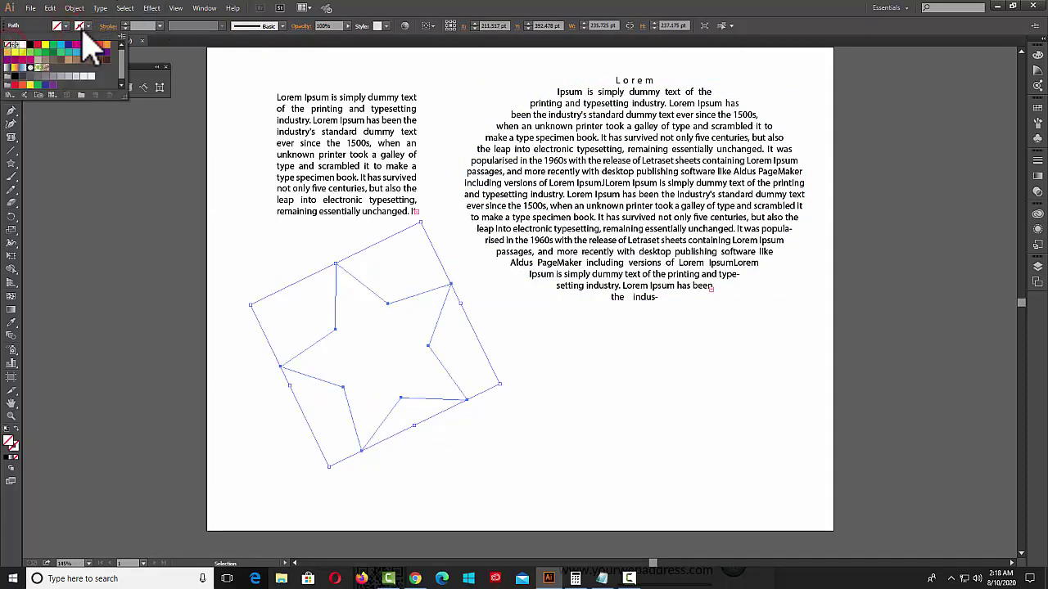
left_click(31, 47)
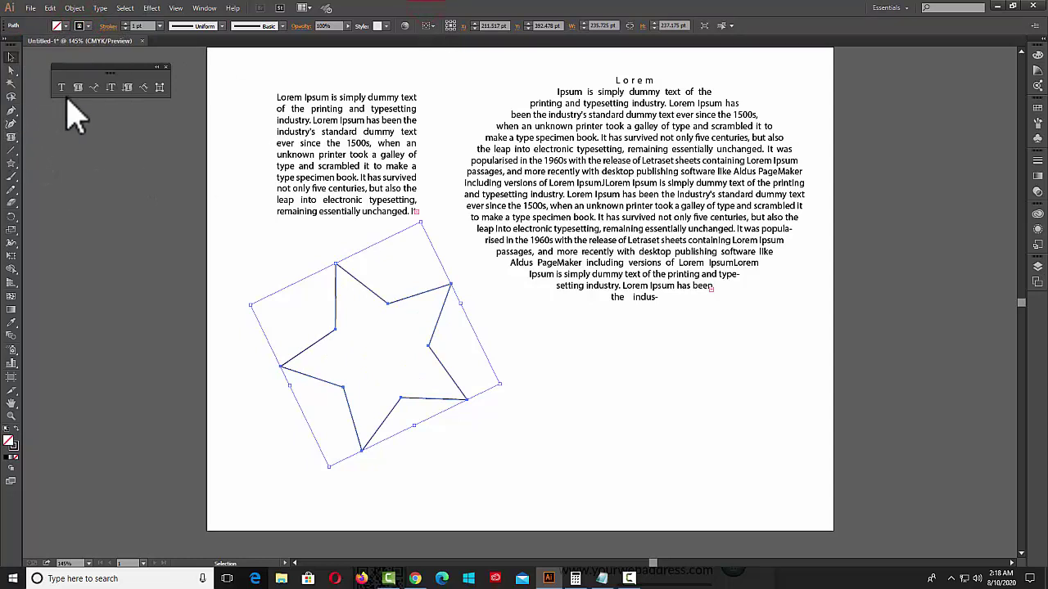
Turn the star outline into an area-type container and paste the Lorem Ipsum copy into it.
left_click(78, 87)
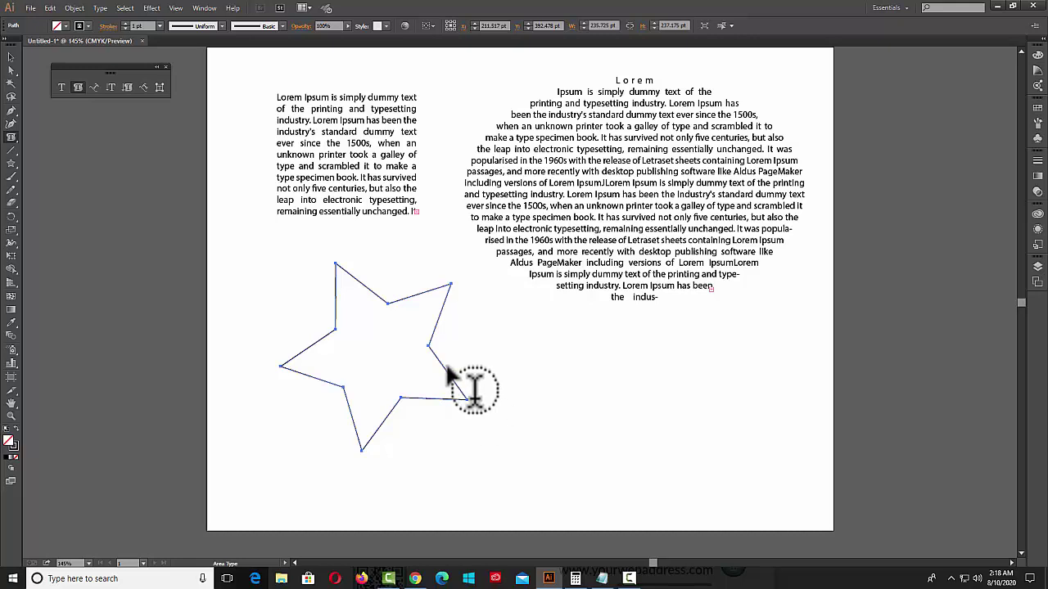
left_click(369, 345)
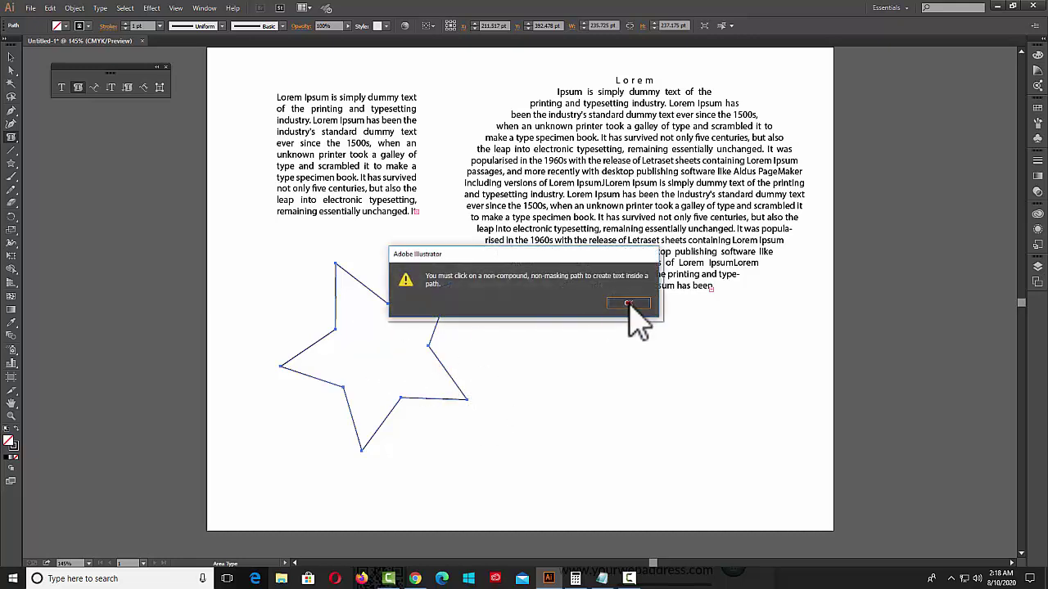
left_click(628, 303)
left_click(369, 288)
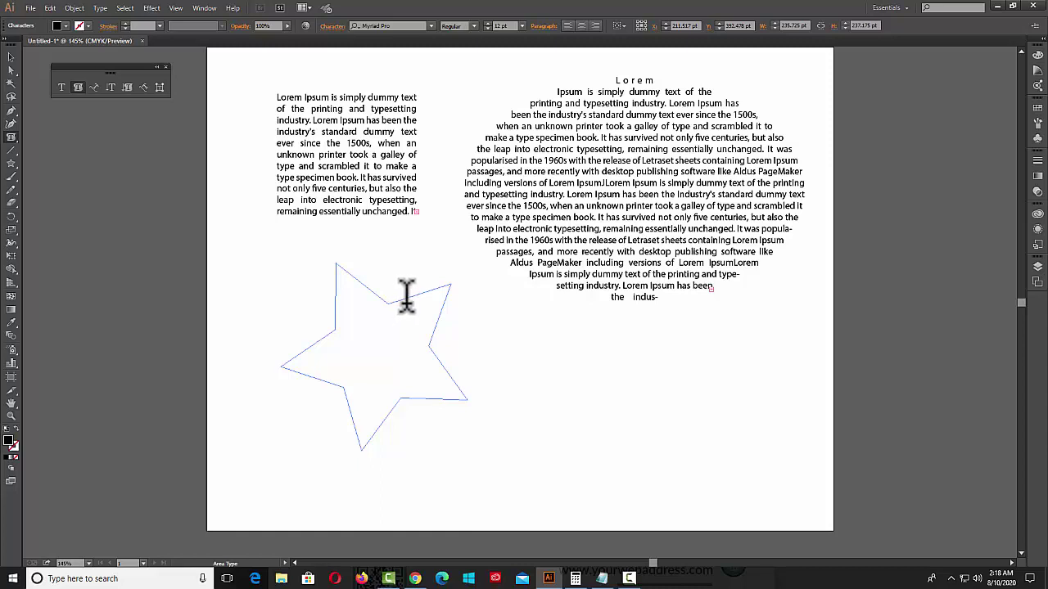
key("ctrl+v")
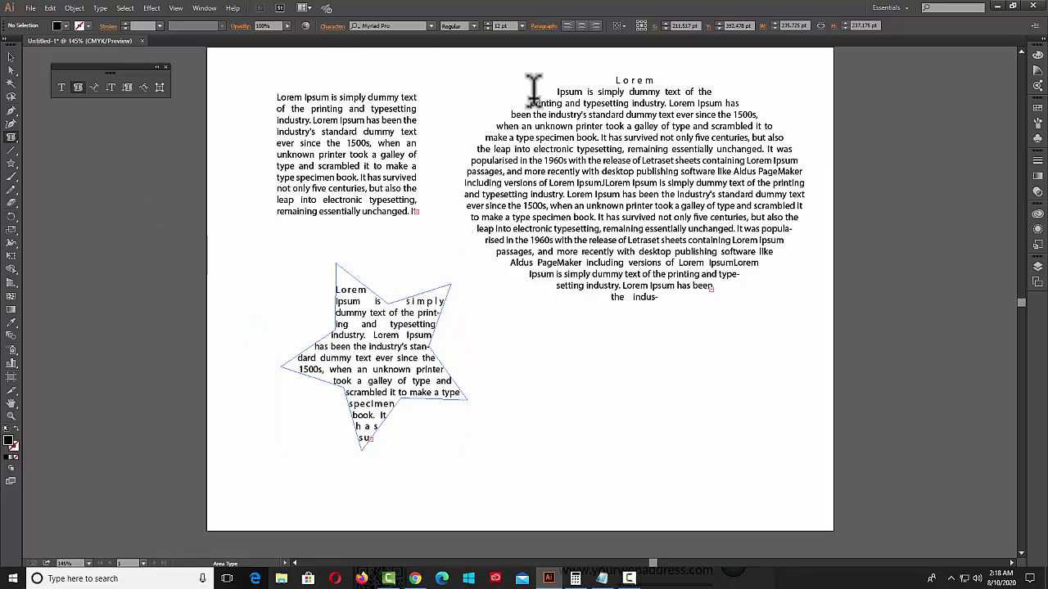
left_click(540, 26)
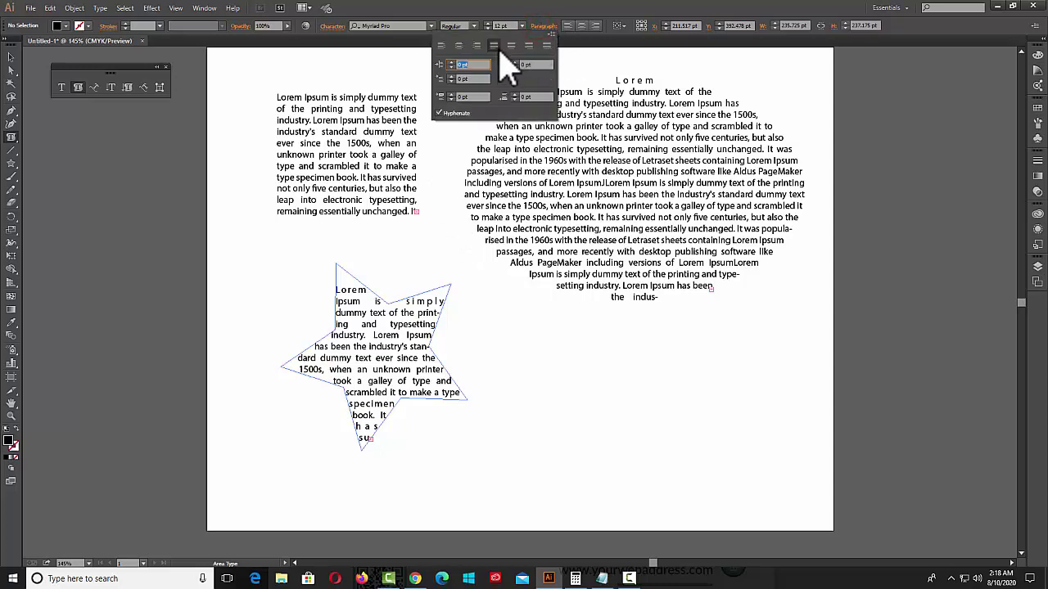
left_click(634, 5)
key("Escape")
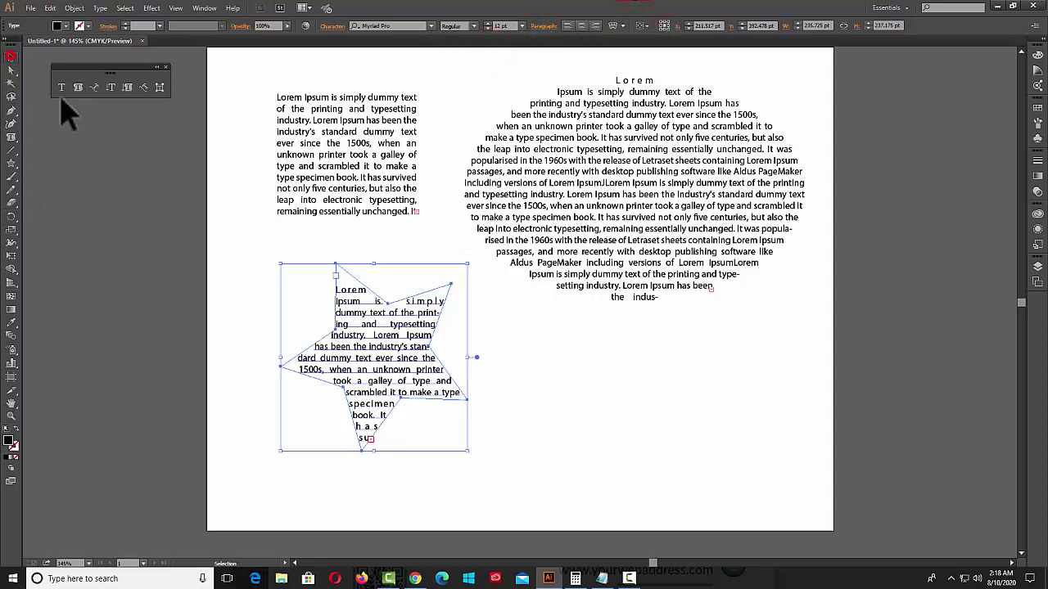
Resize and reposition the star text frame, then deselect everything.
left_click_drag(468, 451, 524, 509)
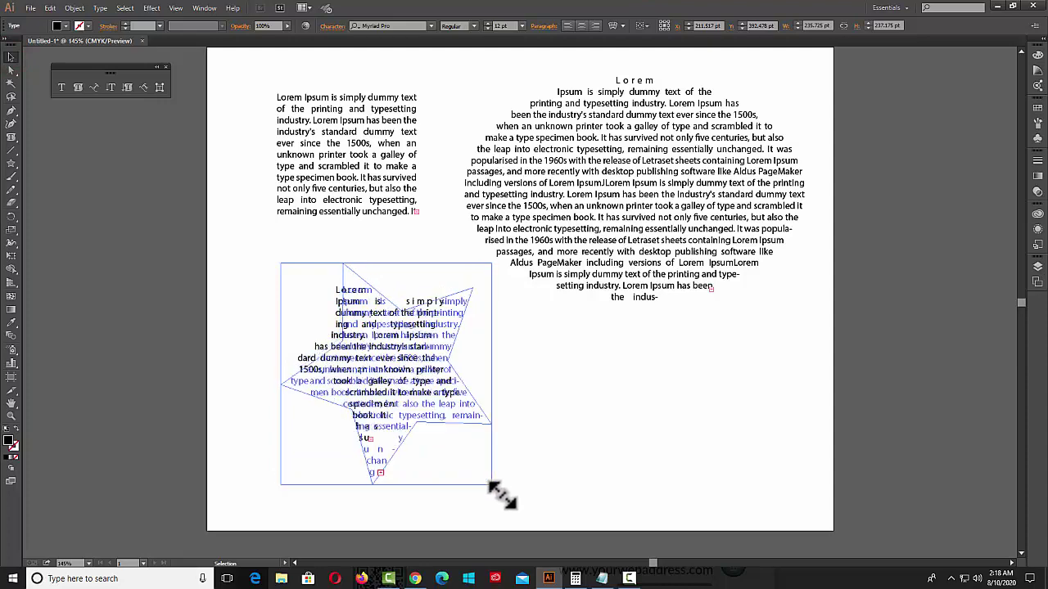
left_click_drag(425, 421, 370, 395)
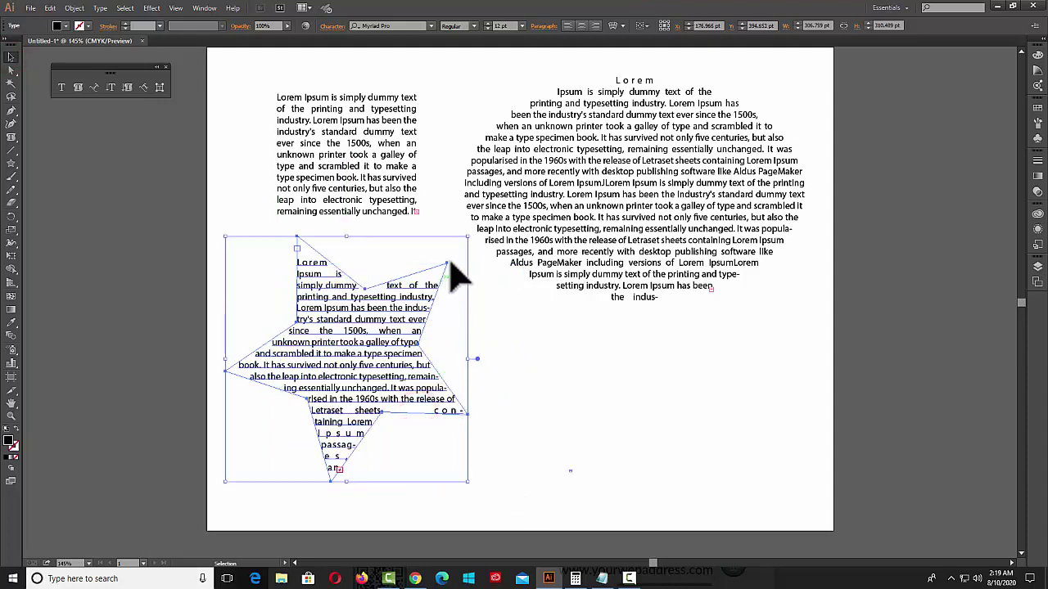
left_click_drag(468, 236, 519, 202)
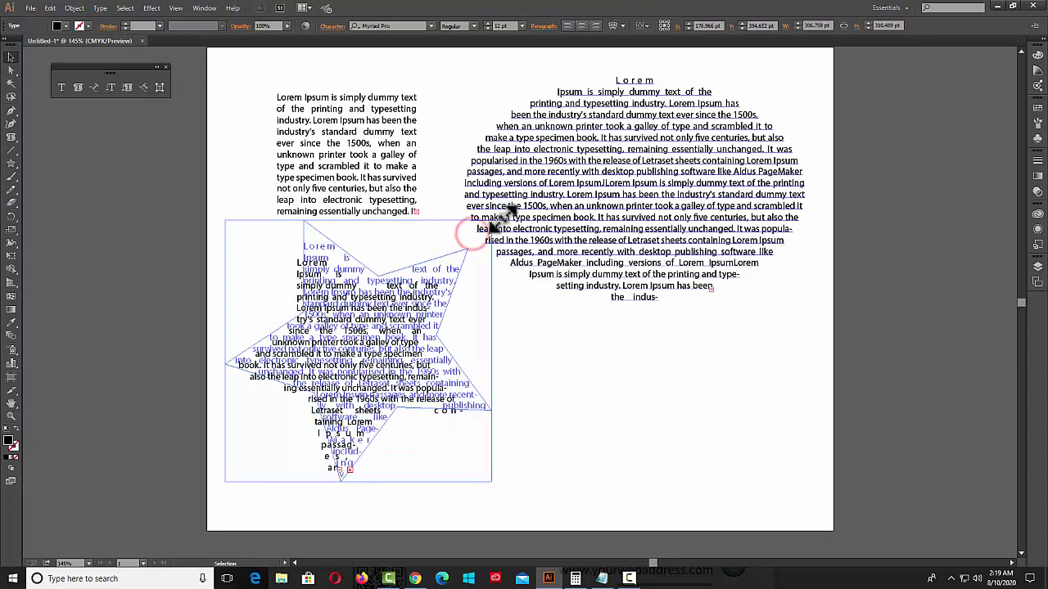
left_click_drag(391, 338, 375, 347)
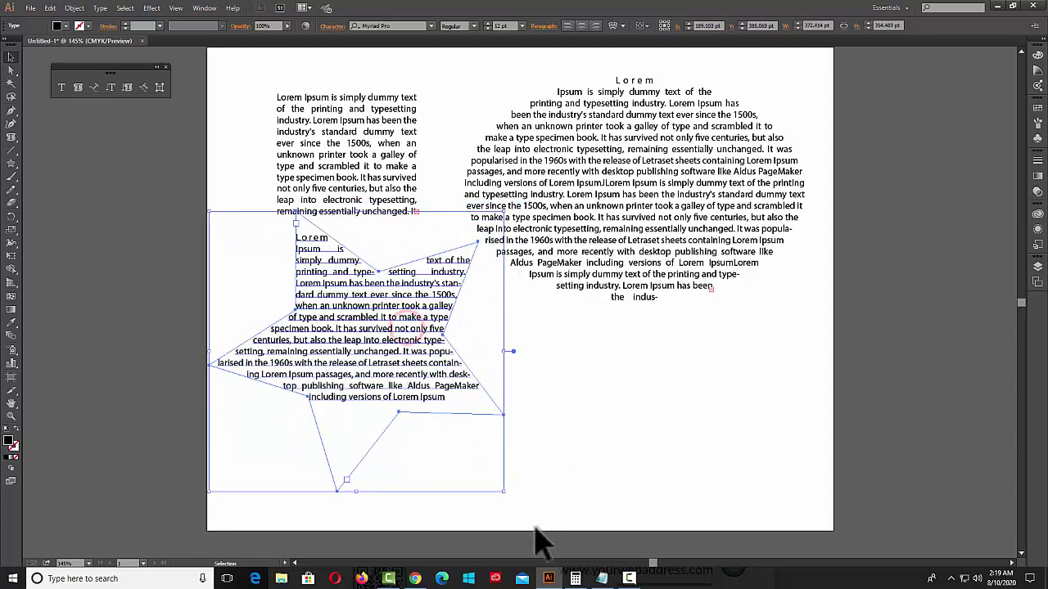
left_click_drag(503, 494, 490, 476)
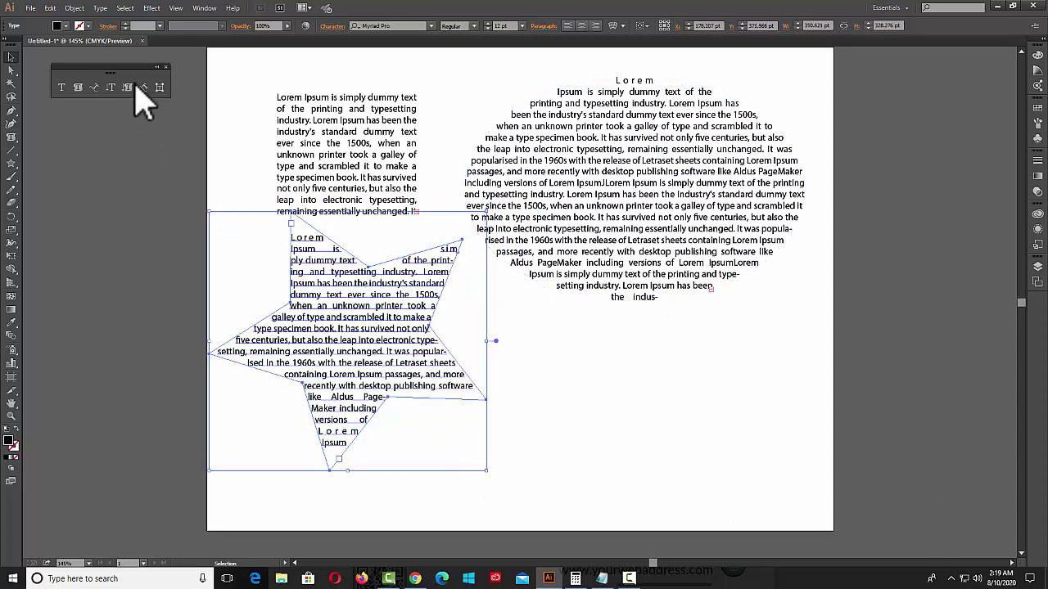
left_click(513, 407)
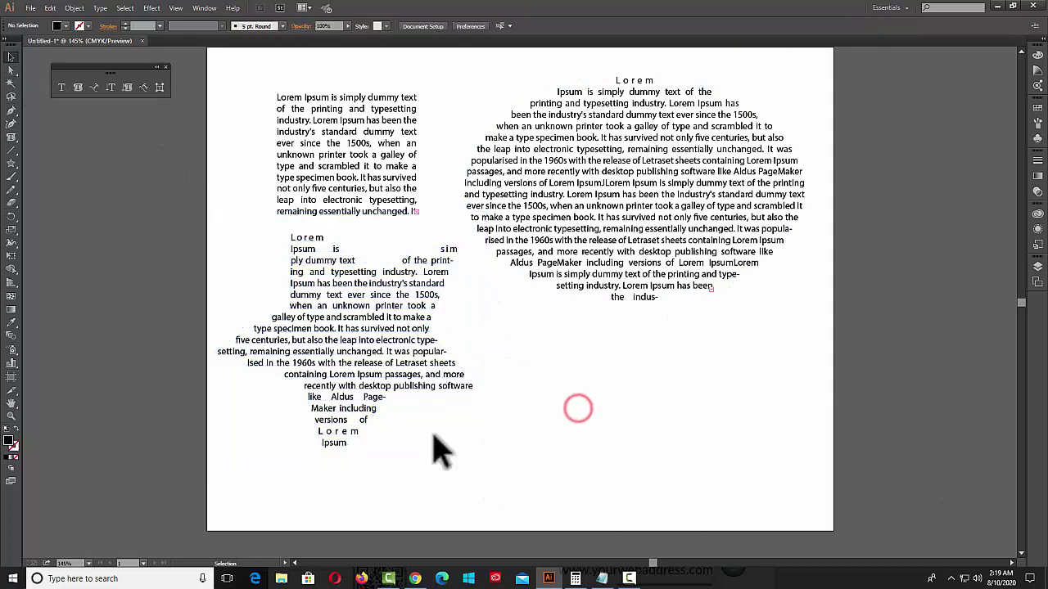
left_click_drag(391, 339, 374, 346)
left_click_drag(305, 311, 336, 328)
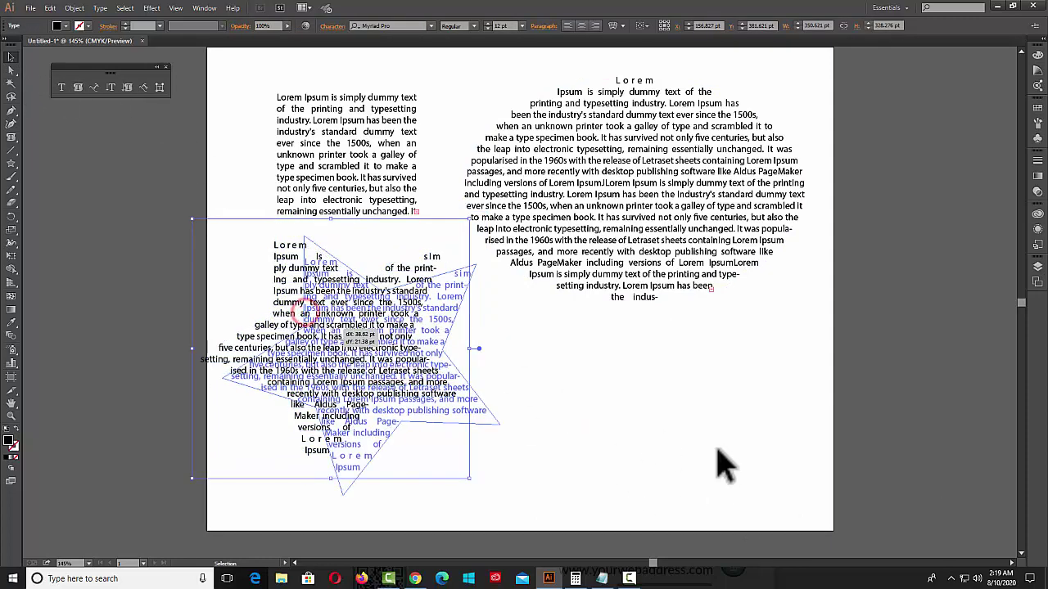
left_click(685, 424)
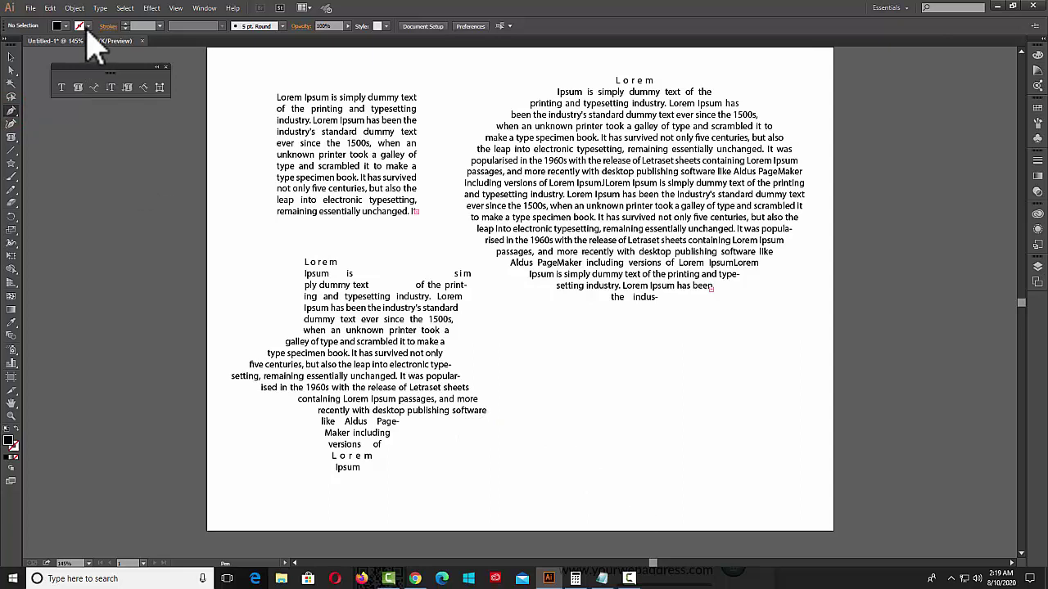
With fill set to None, draw a closed pointed leaf-shaped path below the ellipse text.
left_click(65, 26)
left_click(10, 45)
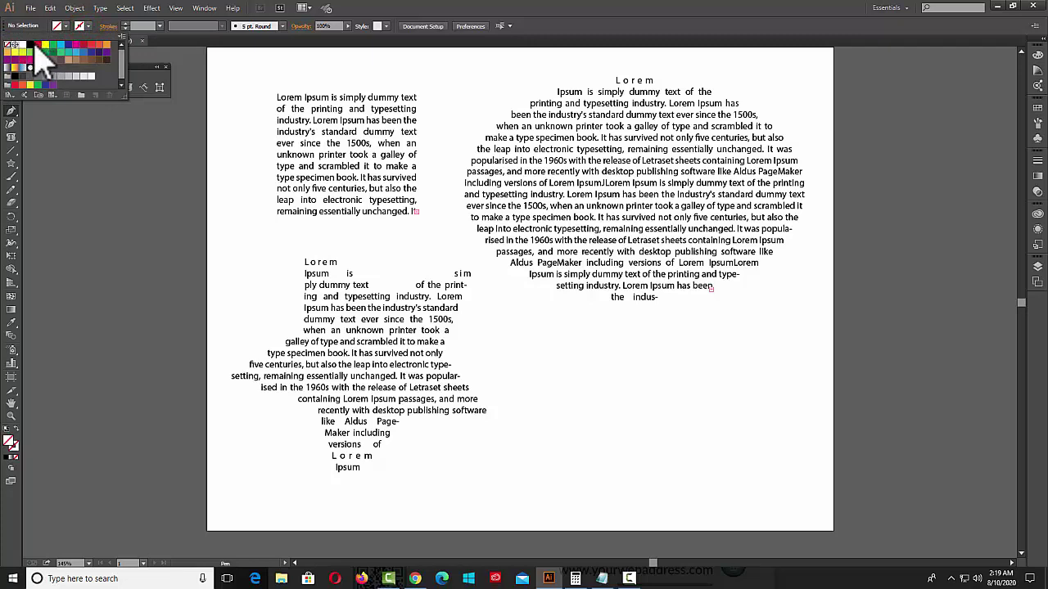
left_click(610, 473)
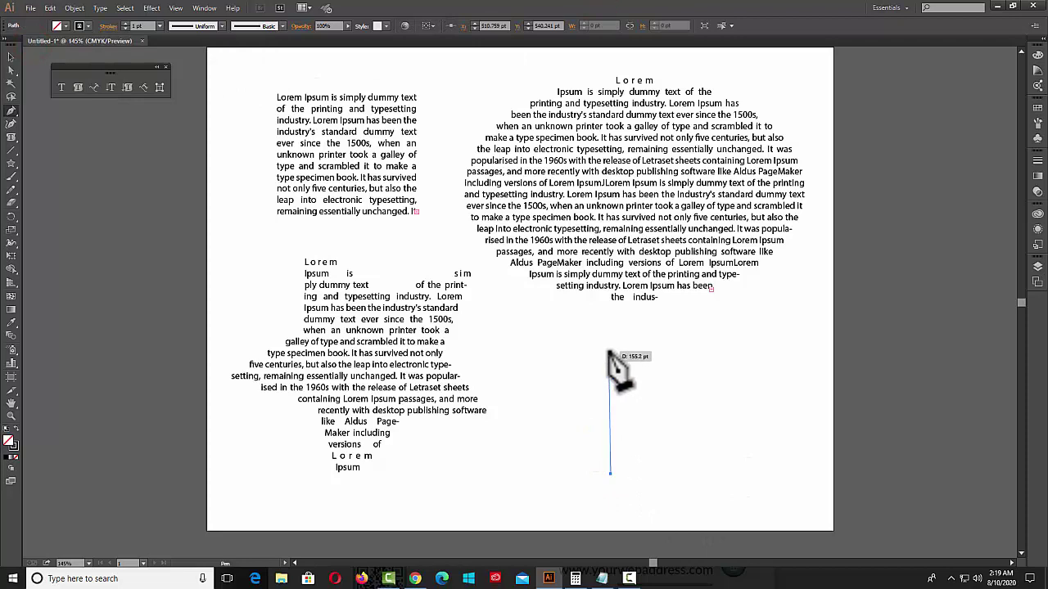
left_click_drag(607, 352, 647, 274)
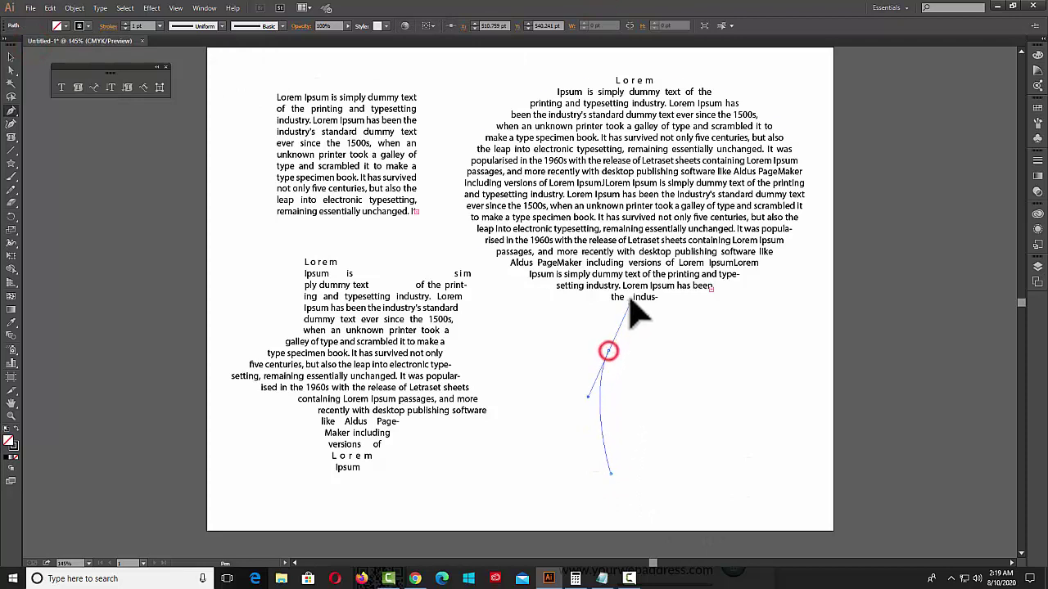
left_click(608, 352)
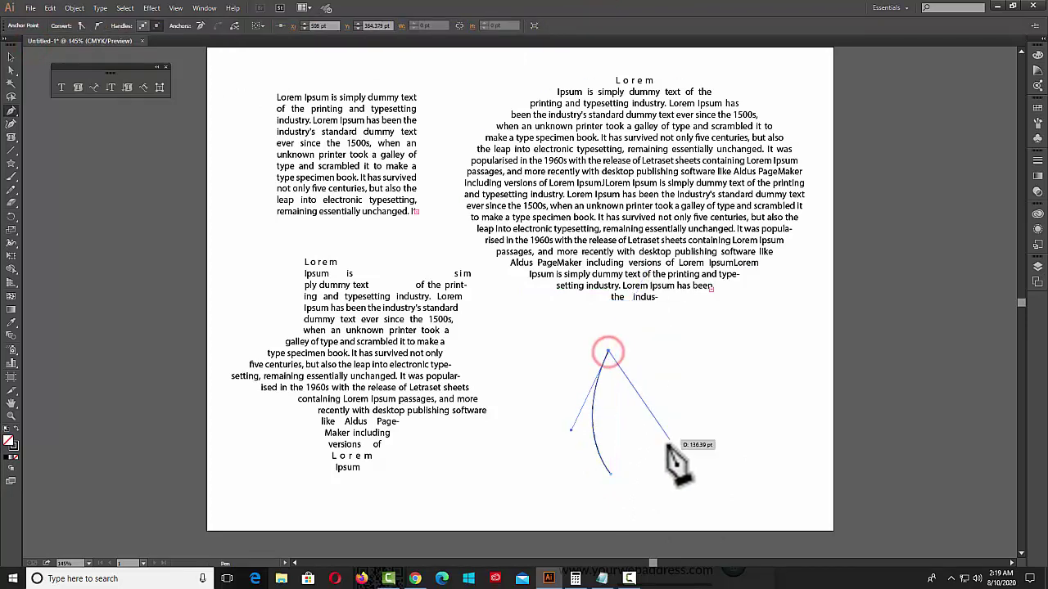
left_click_drag(640, 465, 626, 521)
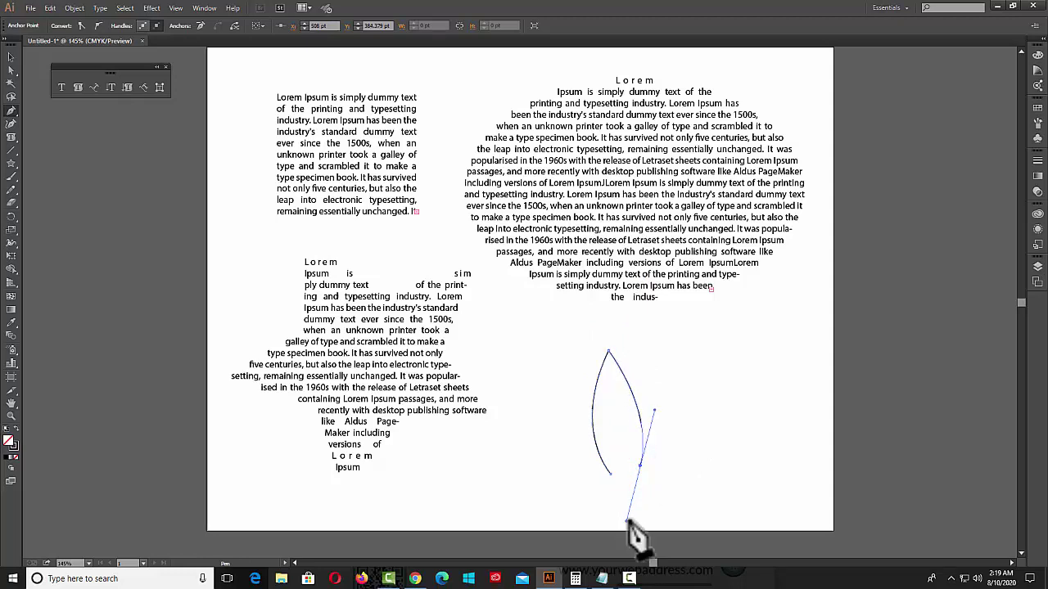
left_click(640, 465)
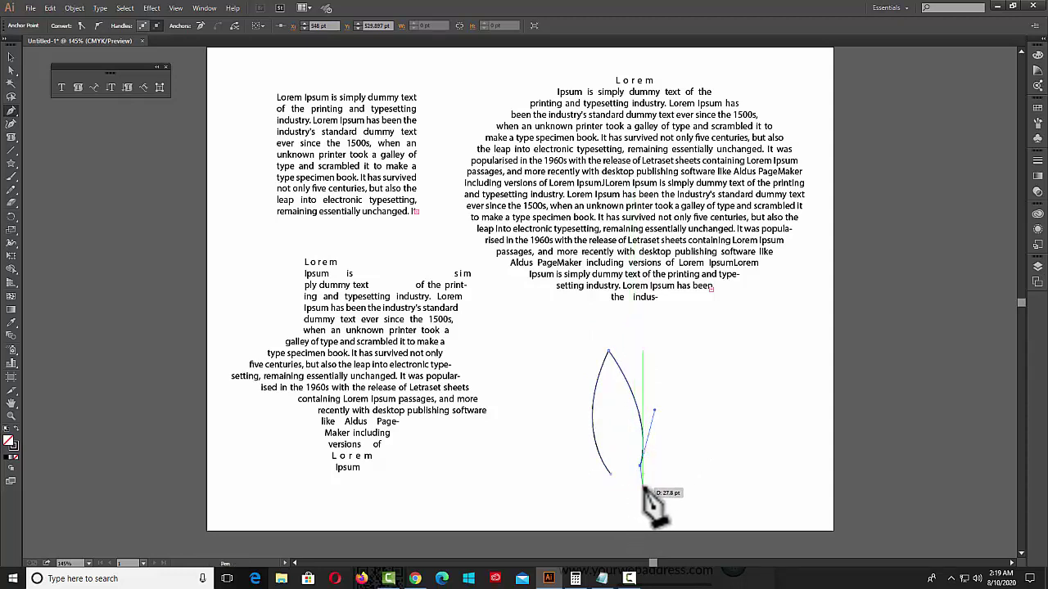
left_click(642, 488)
left_click(620, 495)
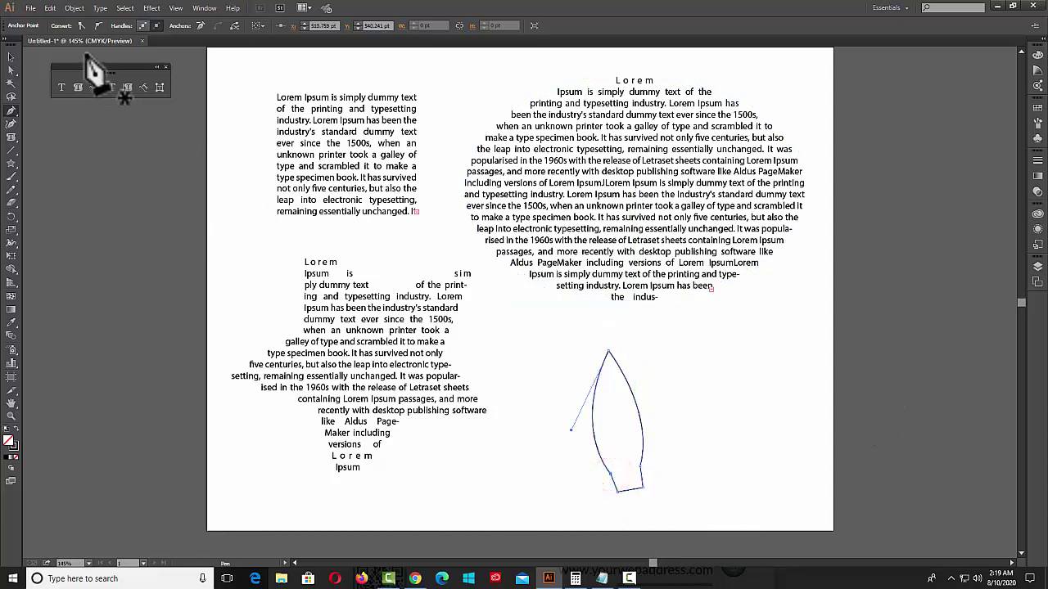
Select the leaf path and pick red as its fill in the Color Picker.
left_click(10, 56)
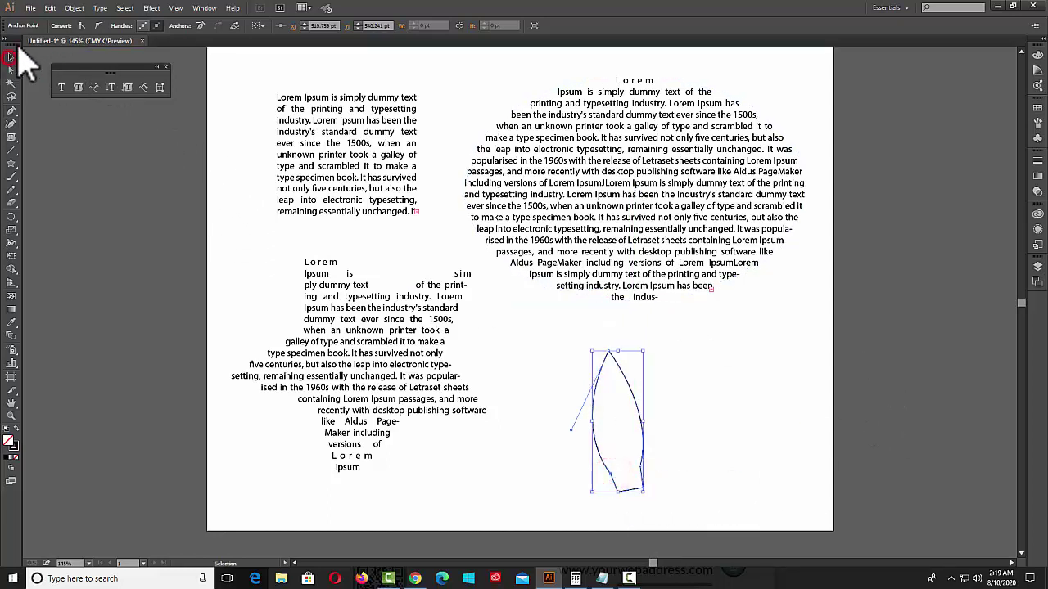
double_click(9, 443)
left_click(127, 232)
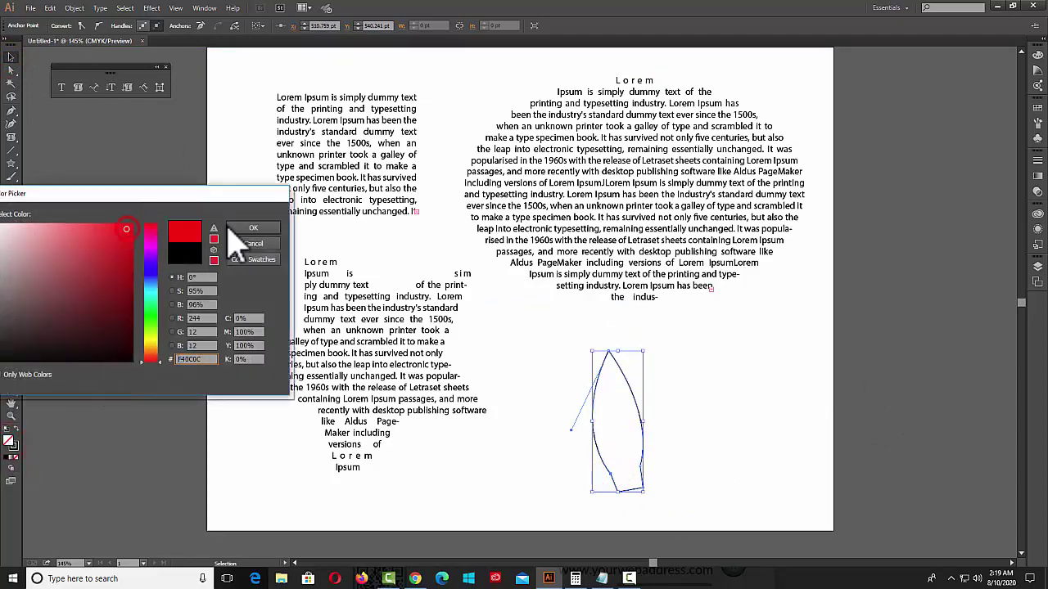
Confirm the red fill, then convert the leaf into area type holding the pasted Lorem Ipsum text.
left_click(253, 228)
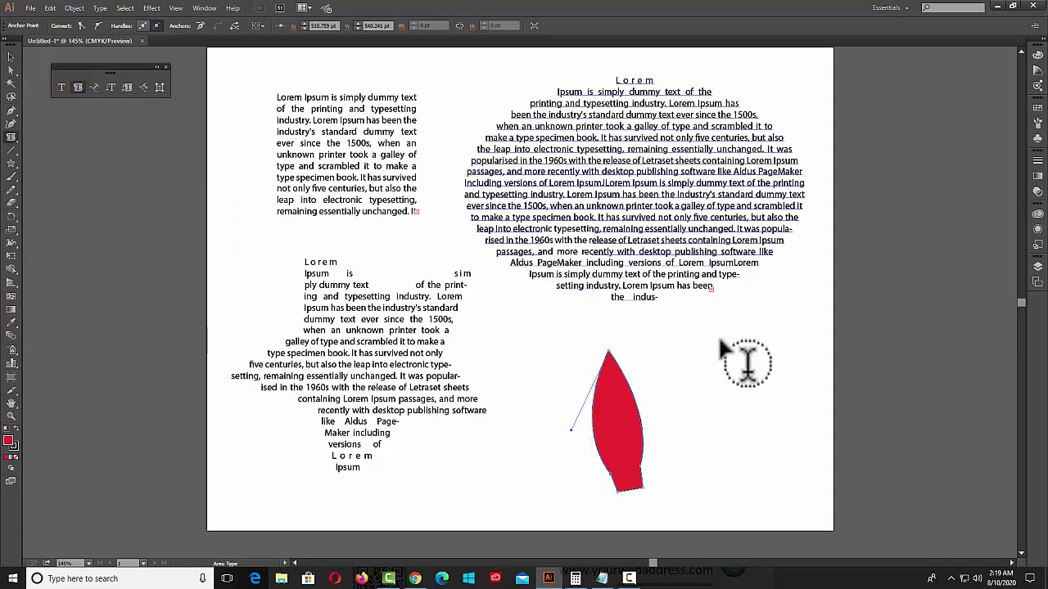
left_click(596, 391)
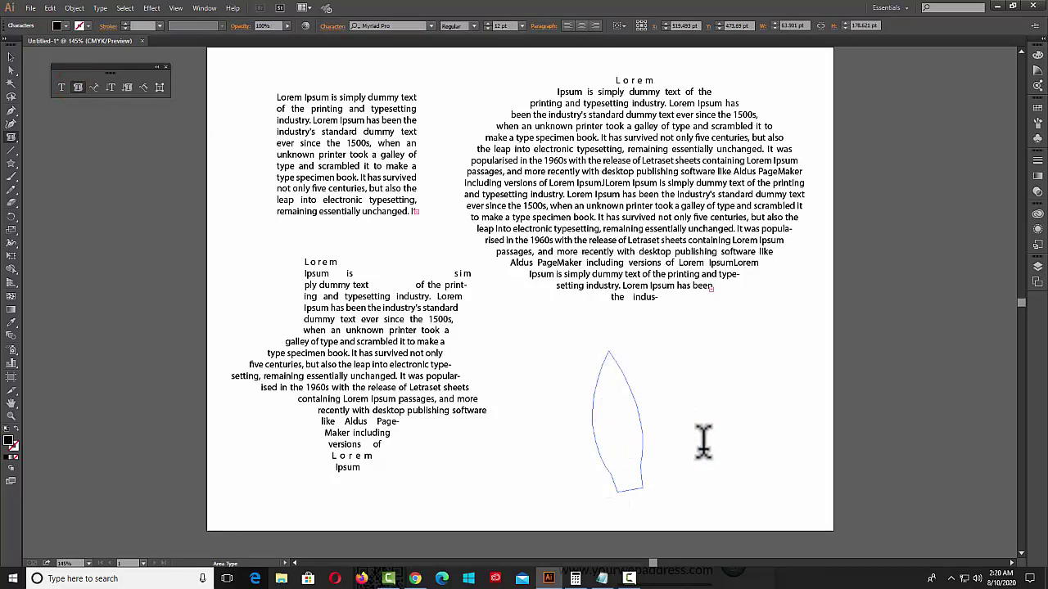
key("ctrl+v")
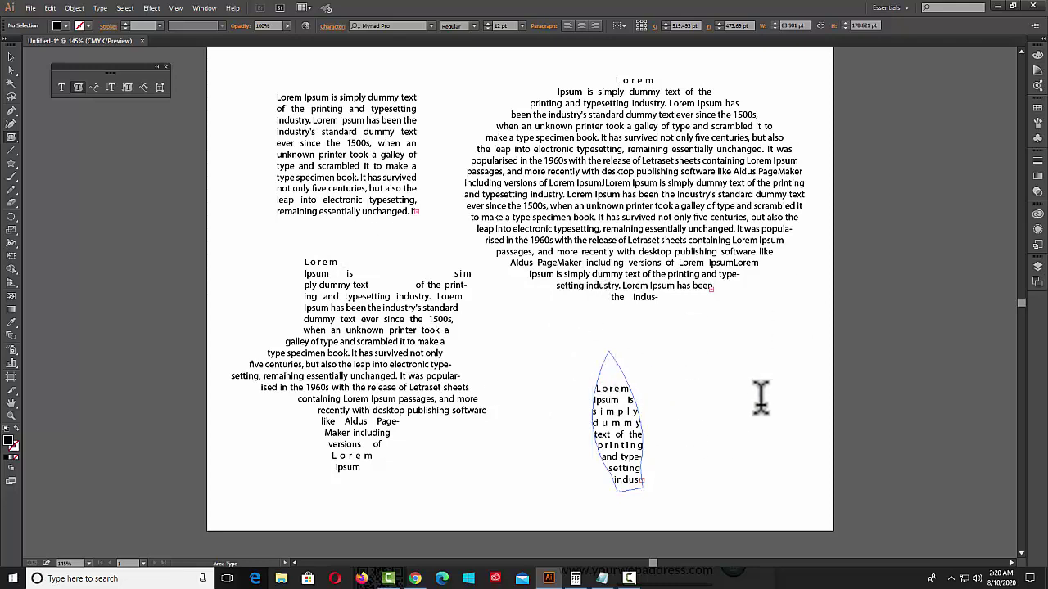
Drag the leaf text frame's handles to enlarge it so more text reflows inside.
left_click(11, 55)
left_click(626, 418)
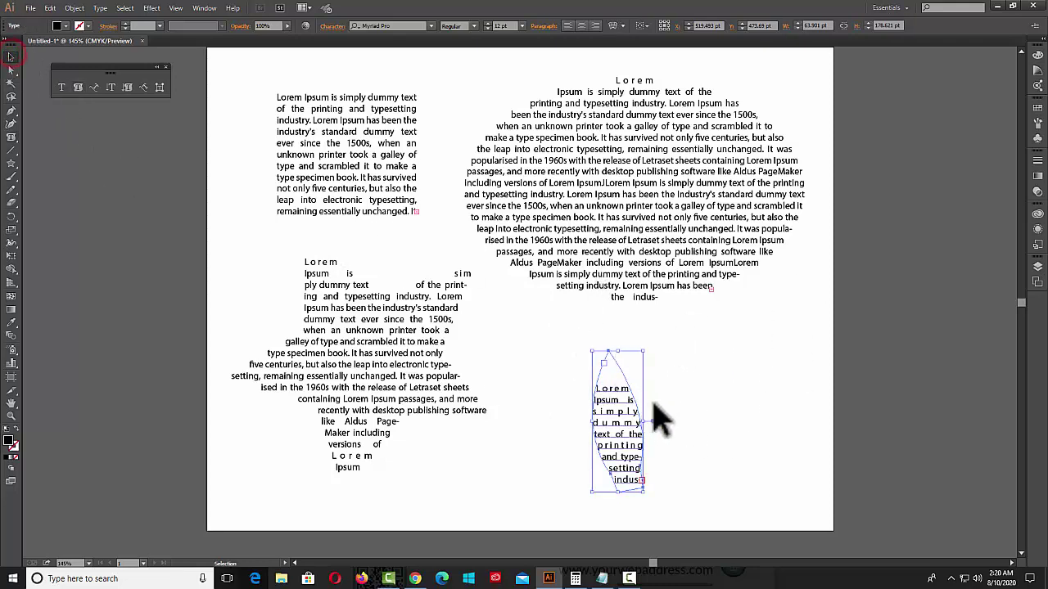
mouse_move(644, 350)
left_mouse_down()
mouse_move(657, 311)
mouse_move(616, 484)
left_mouse_up()
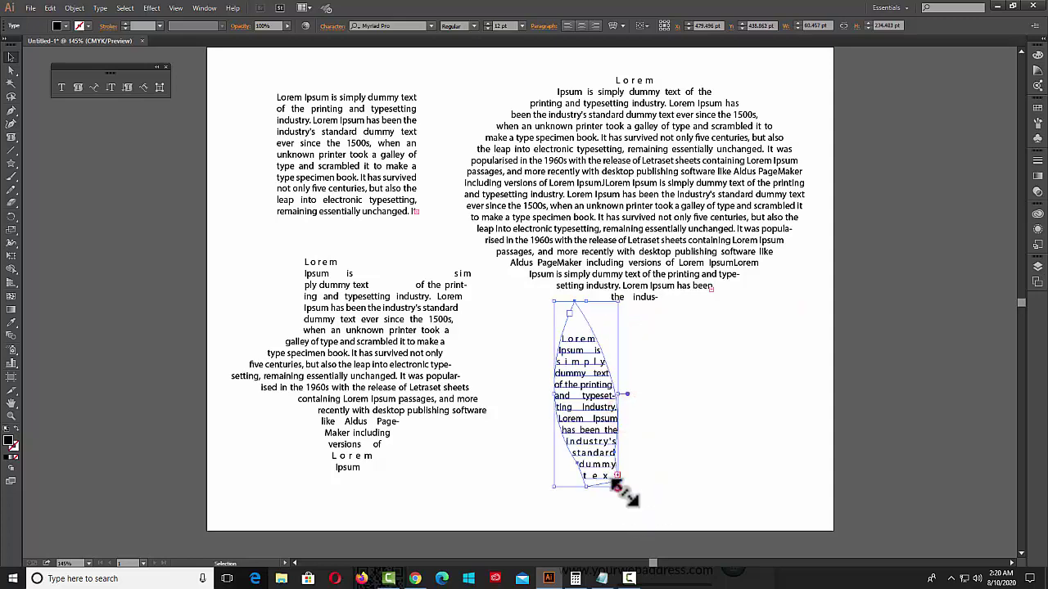
left_click_drag(618, 485, 645, 515)
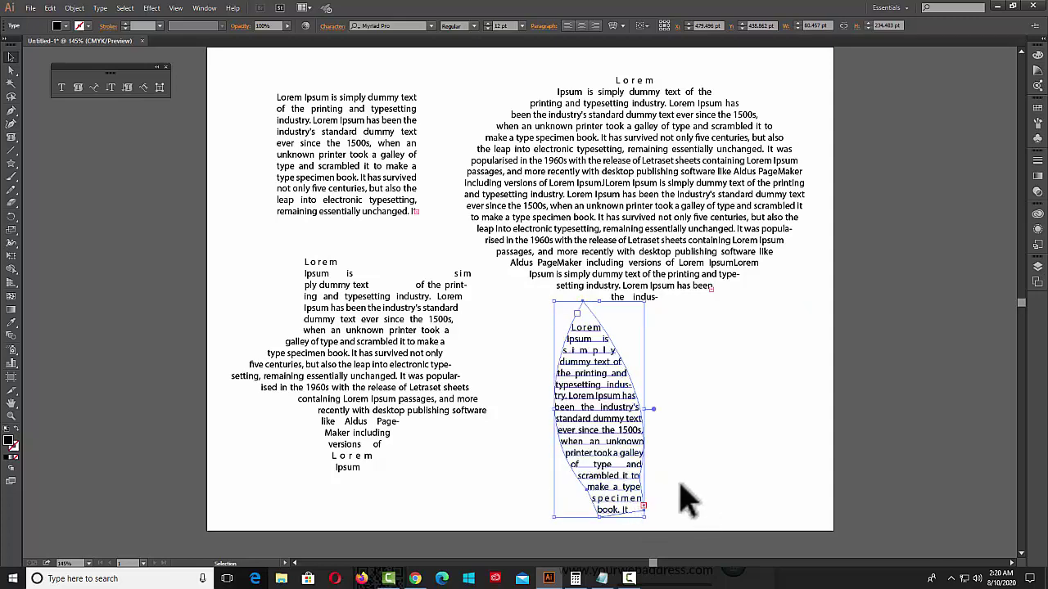
left_click_drag(607, 448, 582, 440)
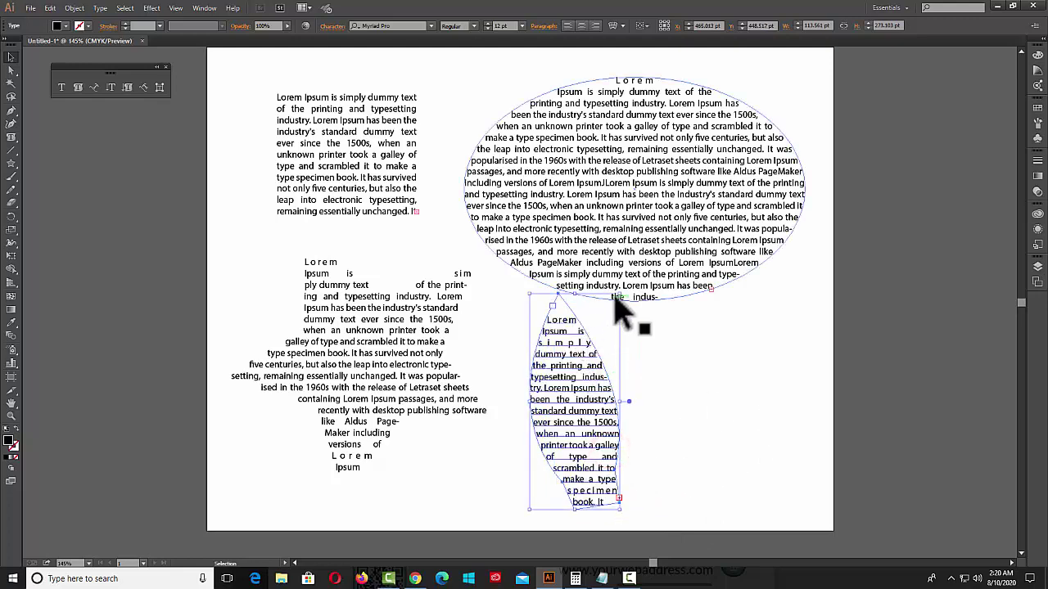
mouse_move(617, 295)
left_mouse_down()
mouse_move(639, 265)
mouse_move(634, 278)
left_mouse_up()
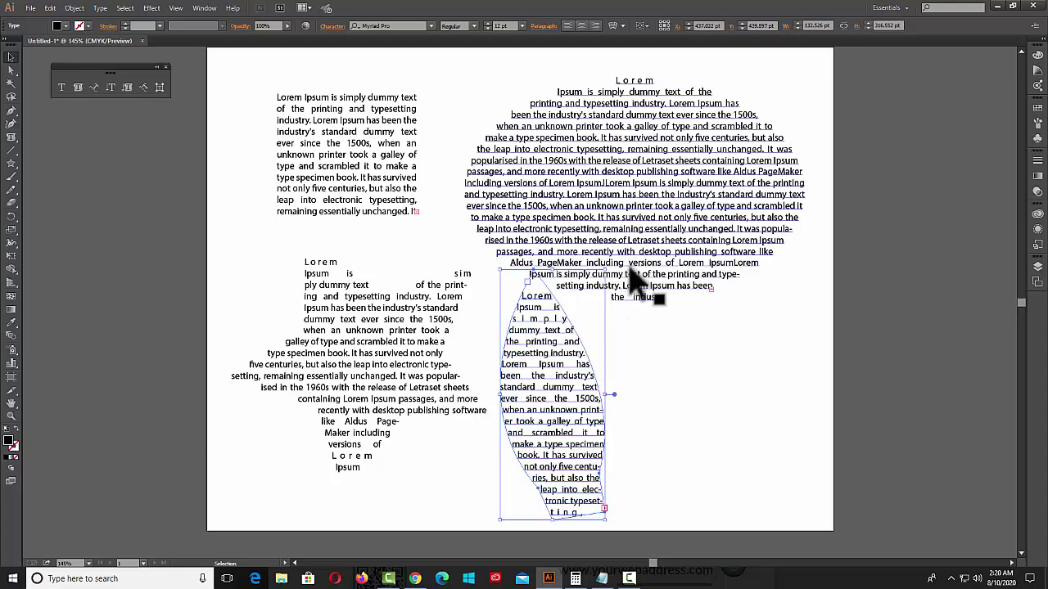
mouse_move(606, 271)
left_mouse_down()
mouse_move(589, 326)
mouse_move(660, 289)
left_mouse_up()
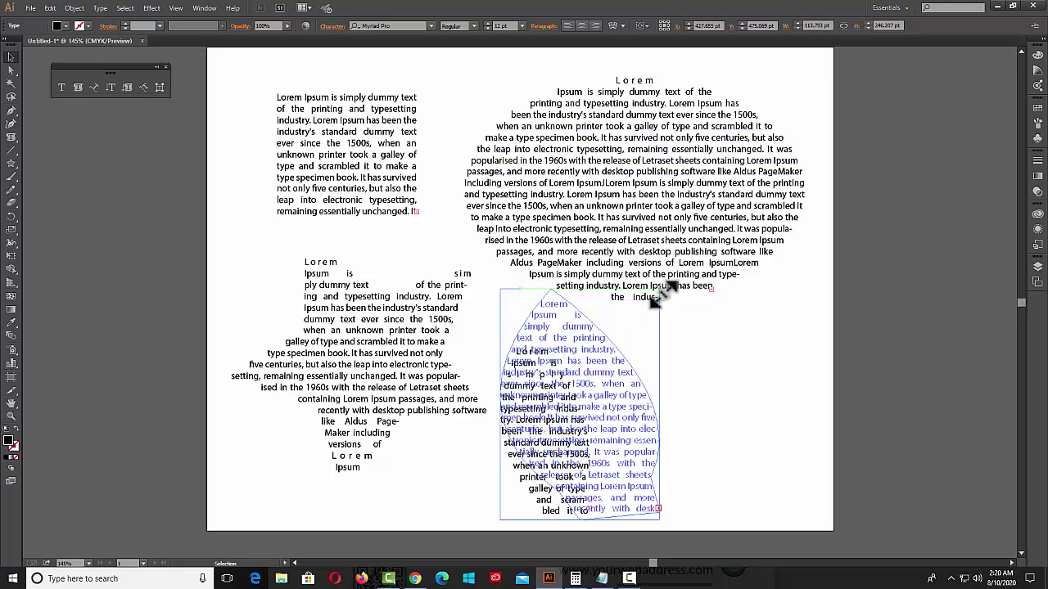
Cycle the leaf text through left, centre and right alignment, ending right-aligned.
left_click(567, 26)
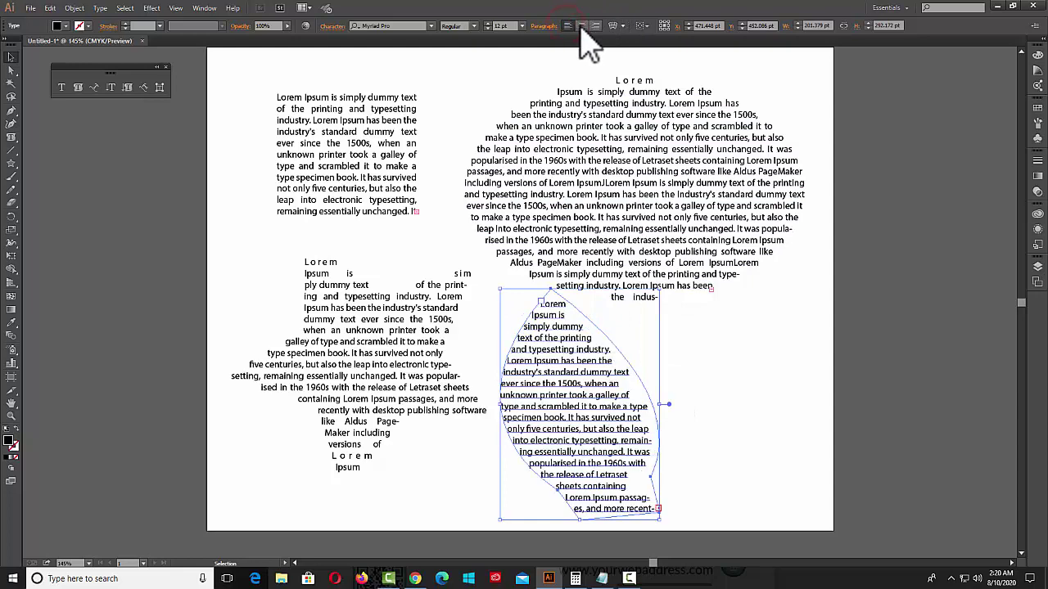
left_click(581, 25)
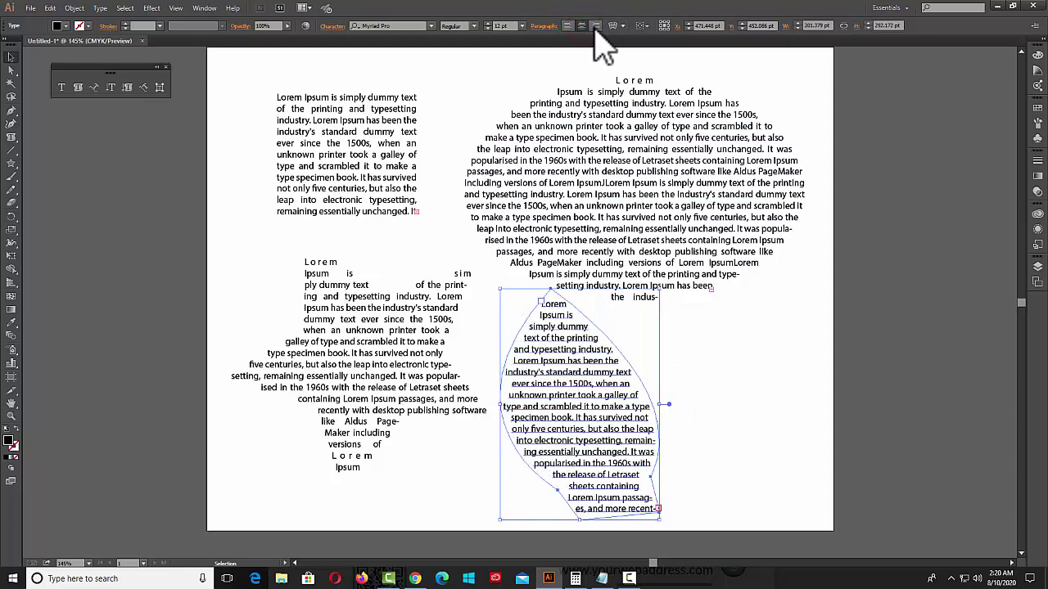
left_click(596, 26)
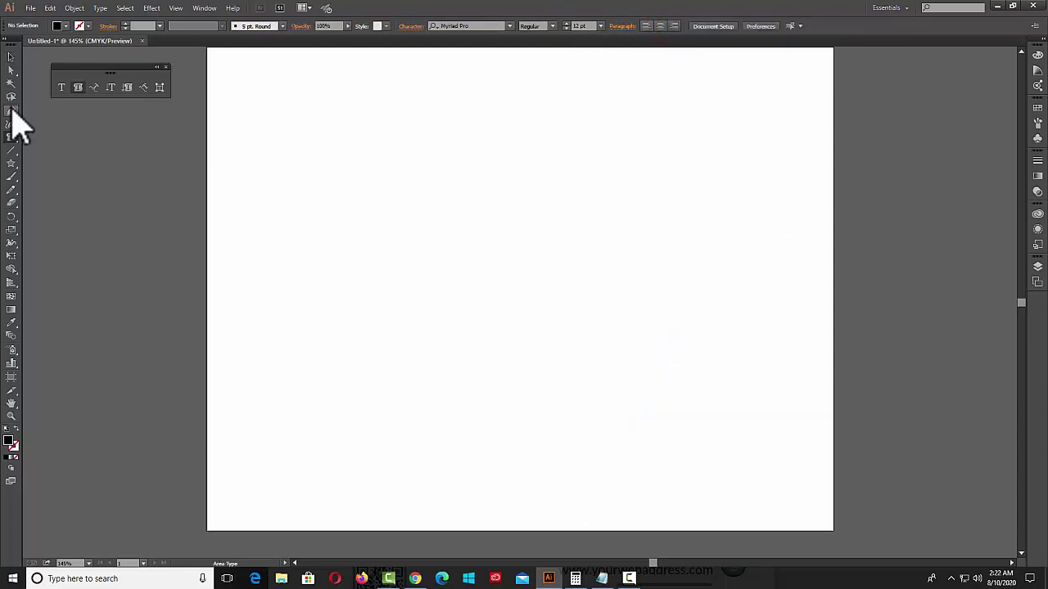
Set up the Pen tool with no fill and a black 1 pt stroke.
left_click(11, 111)
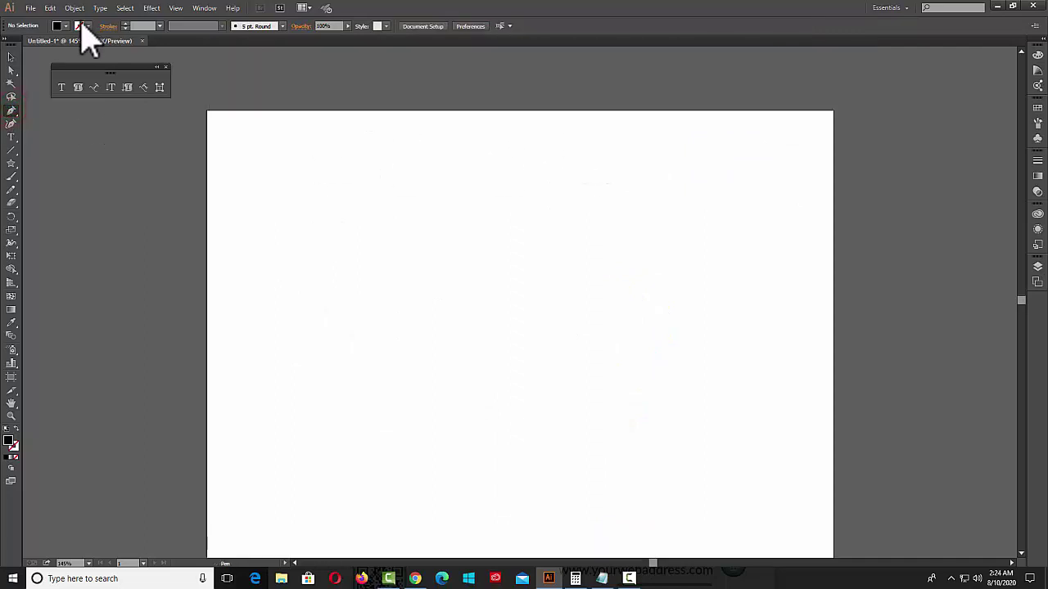
left_click(66, 26)
left_click(8, 46)
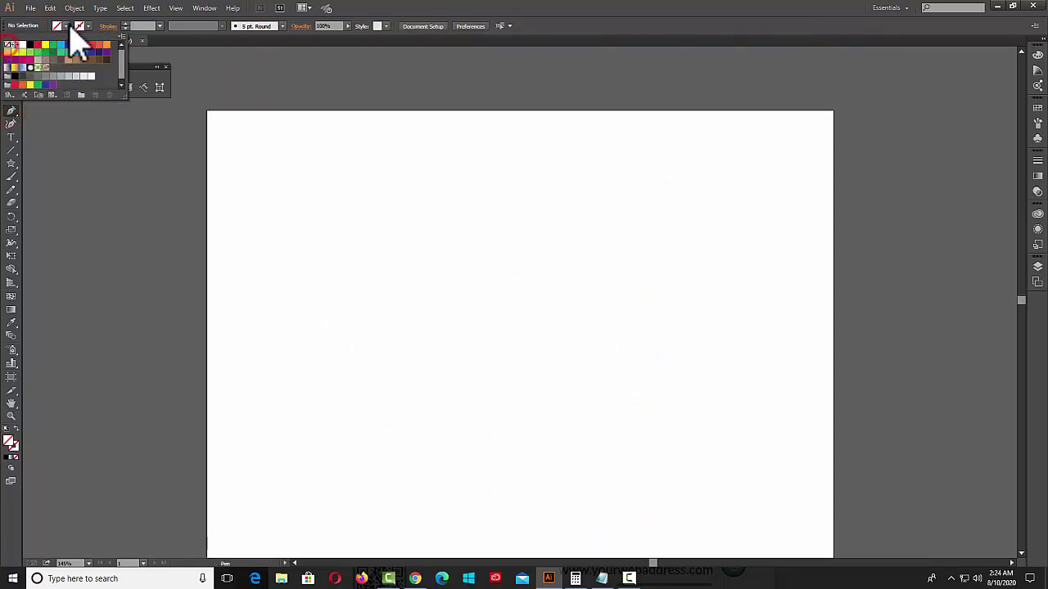
left_click(82, 27)
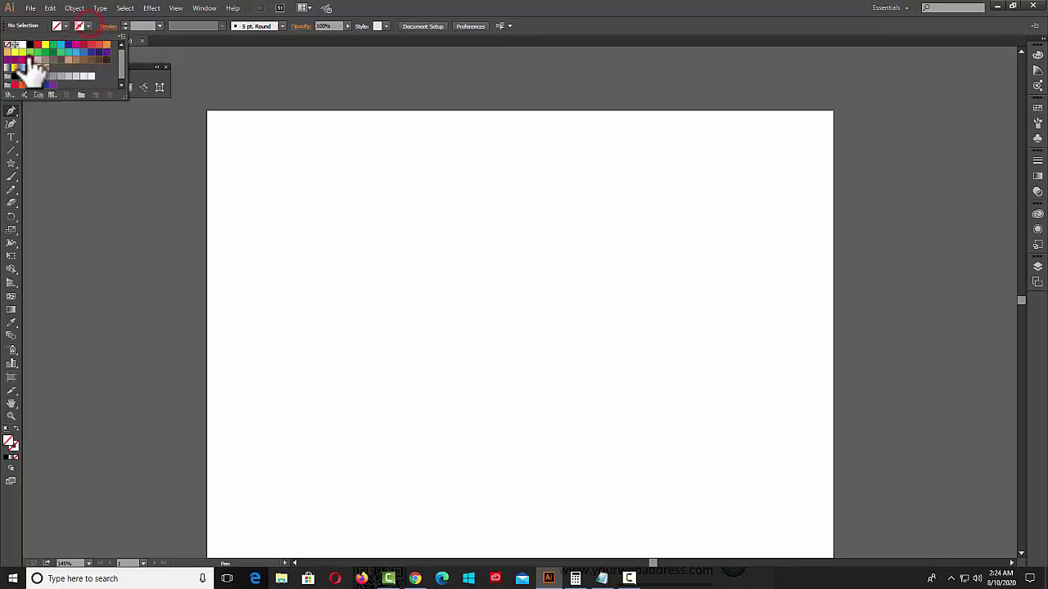
left_click(31, 45)
left_click(542, 10)
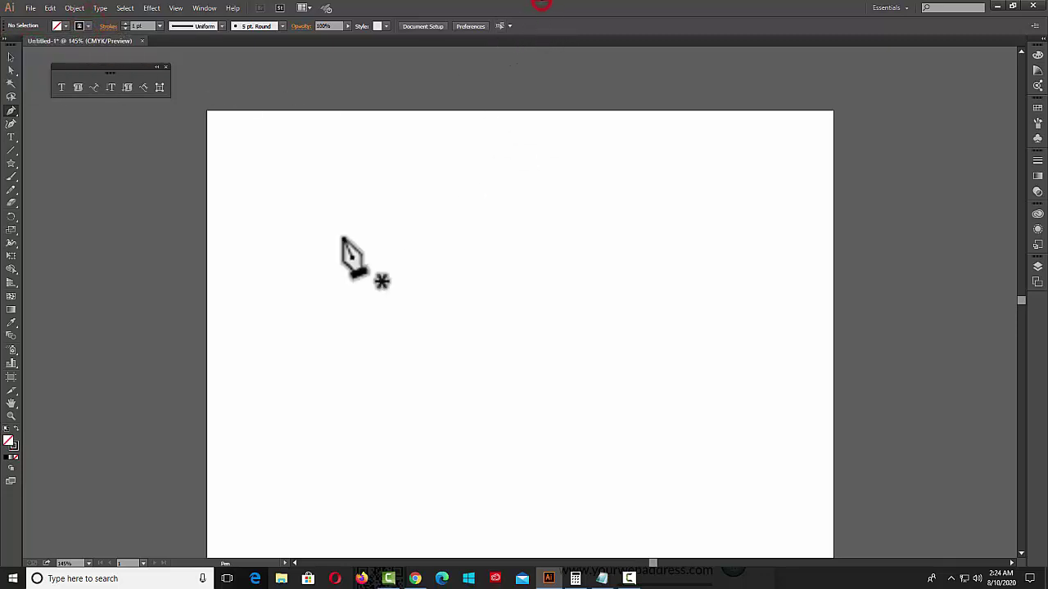
Draw an open S-shaped wavy curve across the middle of the artboard, then deselect it.
left_click(276, 276)
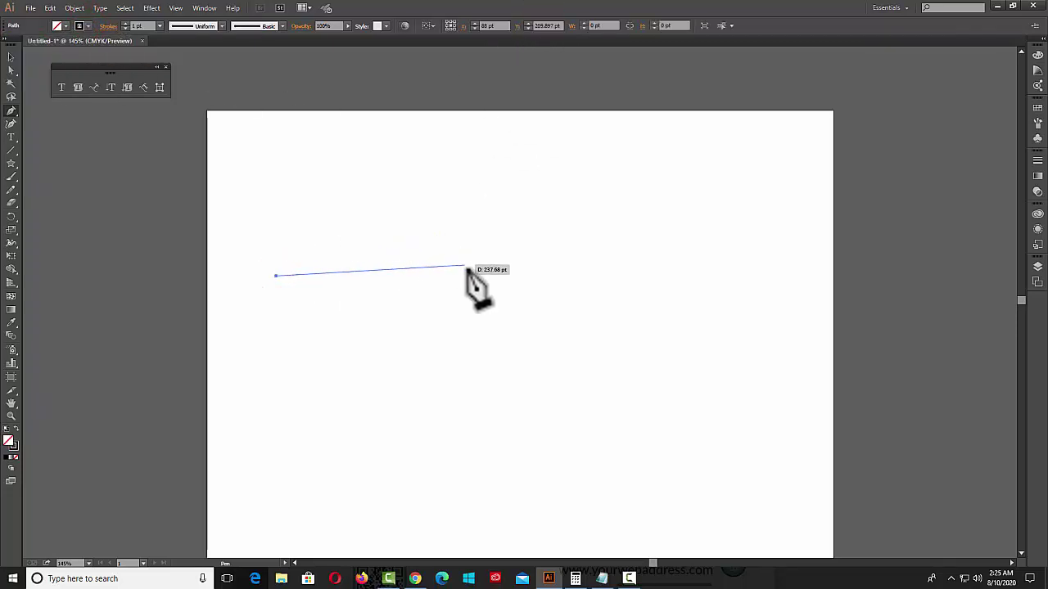
left_click_drag(468, 270, 603, 317)
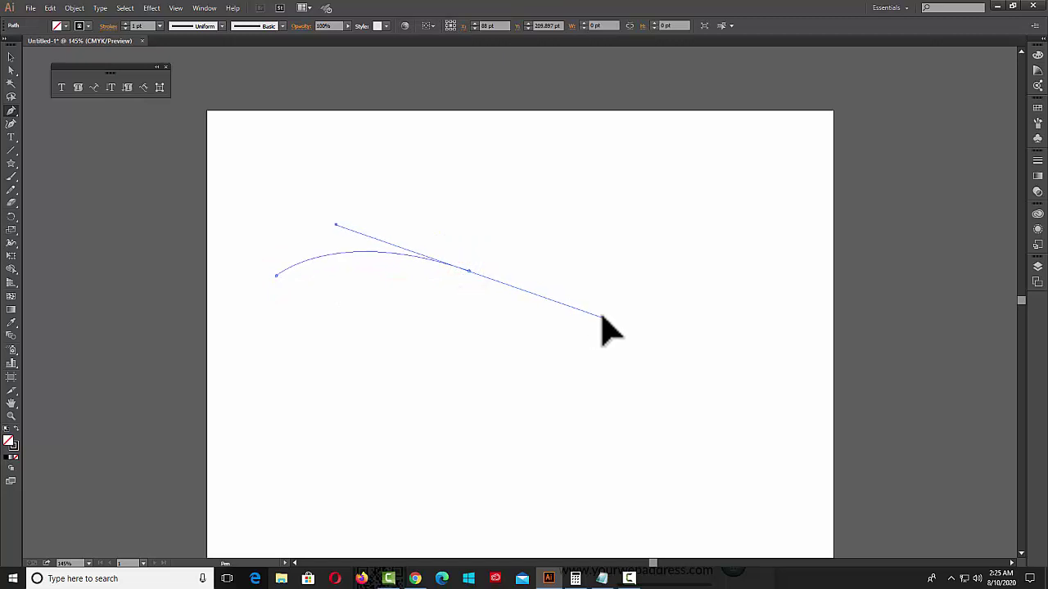
left_click(469, 270)
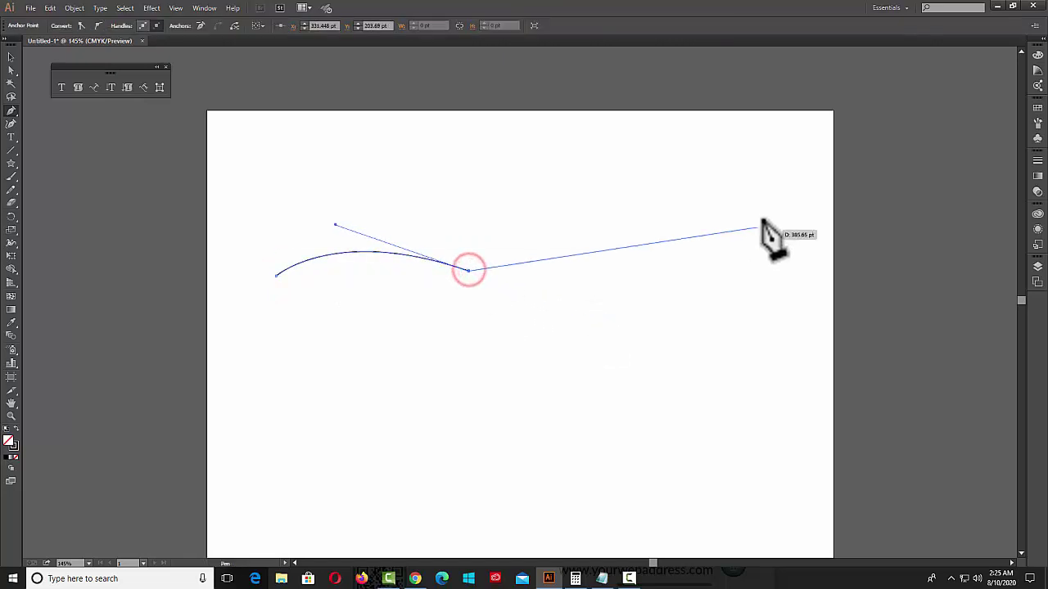
left_click_drag(709, 249, 795, 180)
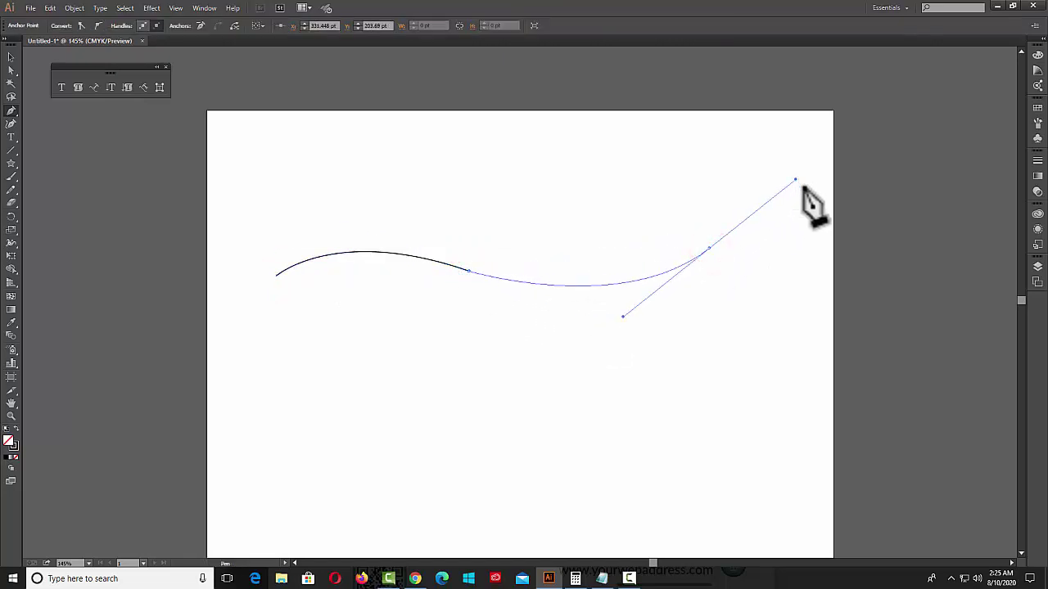
left_click(709, 248)
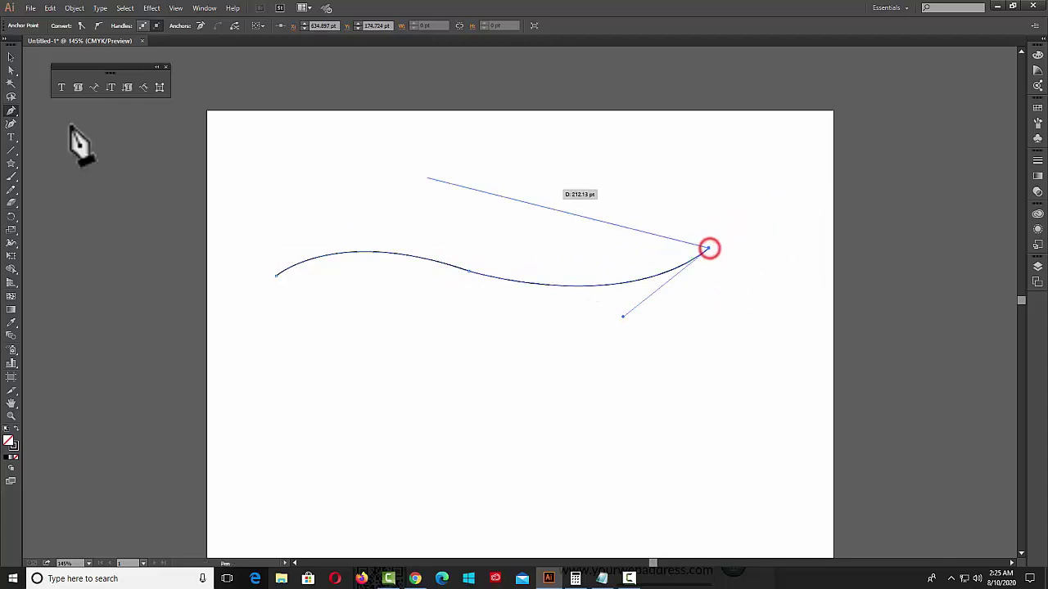
left_click(12, 57)
left_click(442, 228)
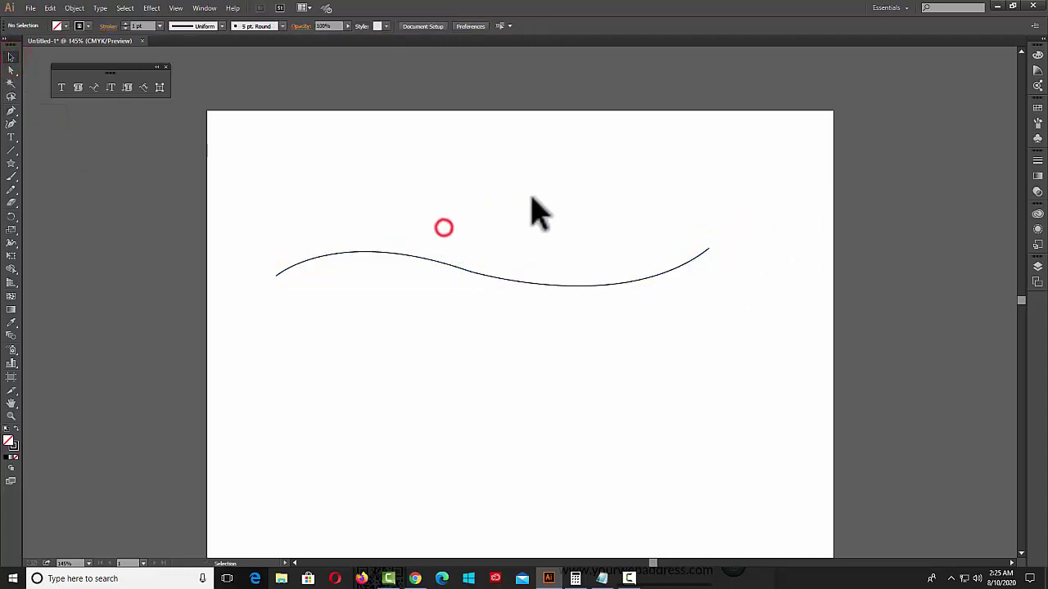
Type 'TYPE ON A PATH TOOL' along the wavy curve as path type.
left_click(468, 270)
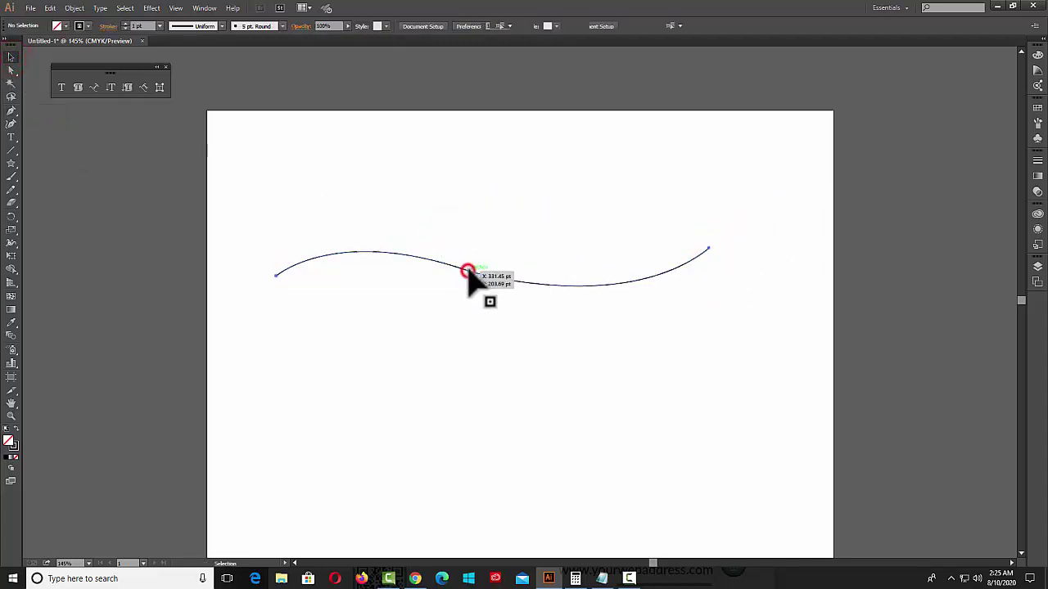
left_click(95, 88)
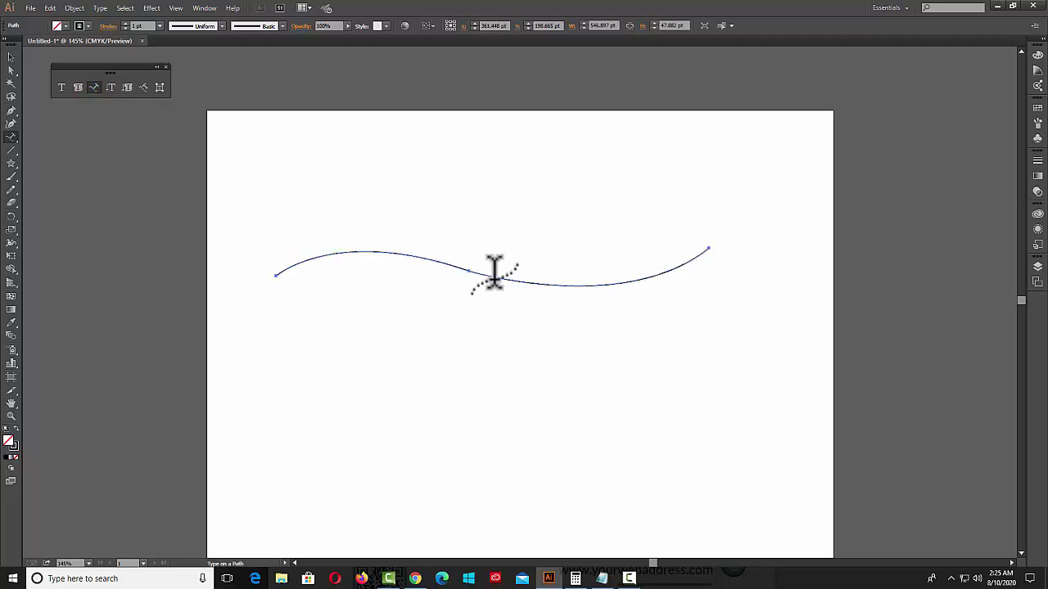
left_click(352, 248)
type("TYPE ON A PATH")
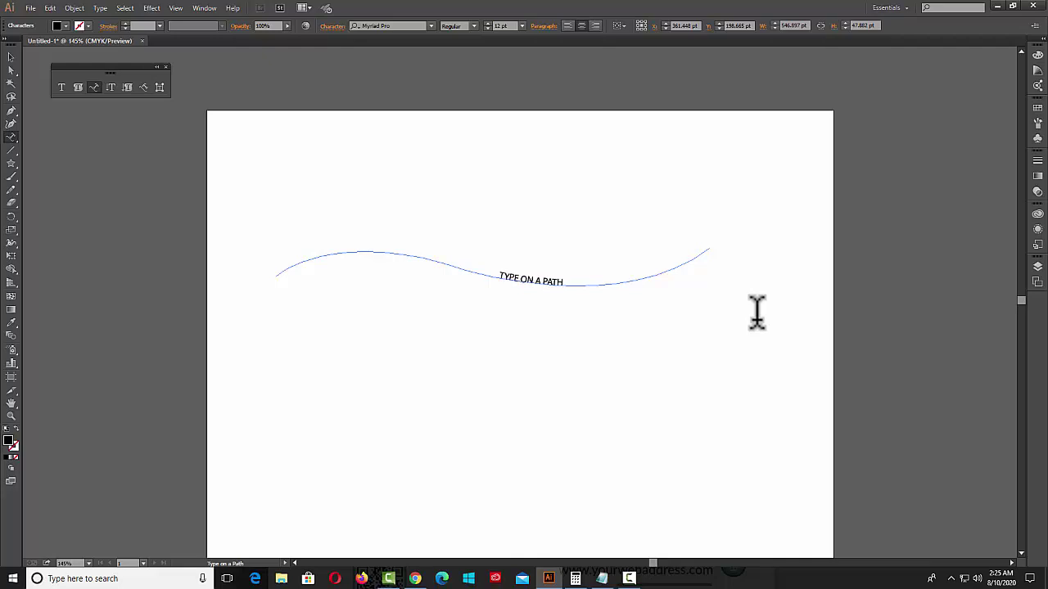
type("TOOL")
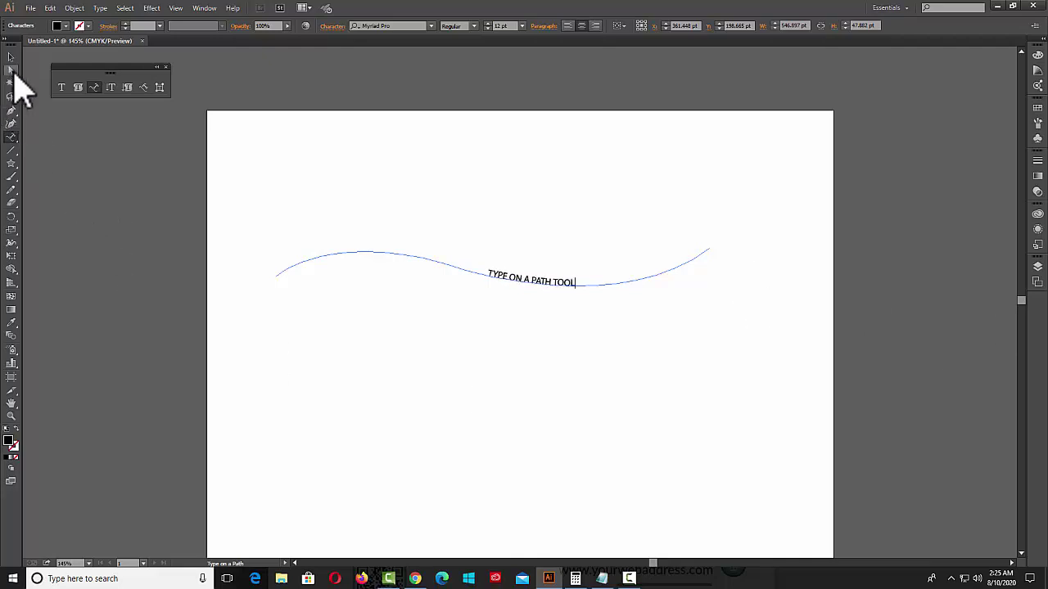
left_click(14, 73)
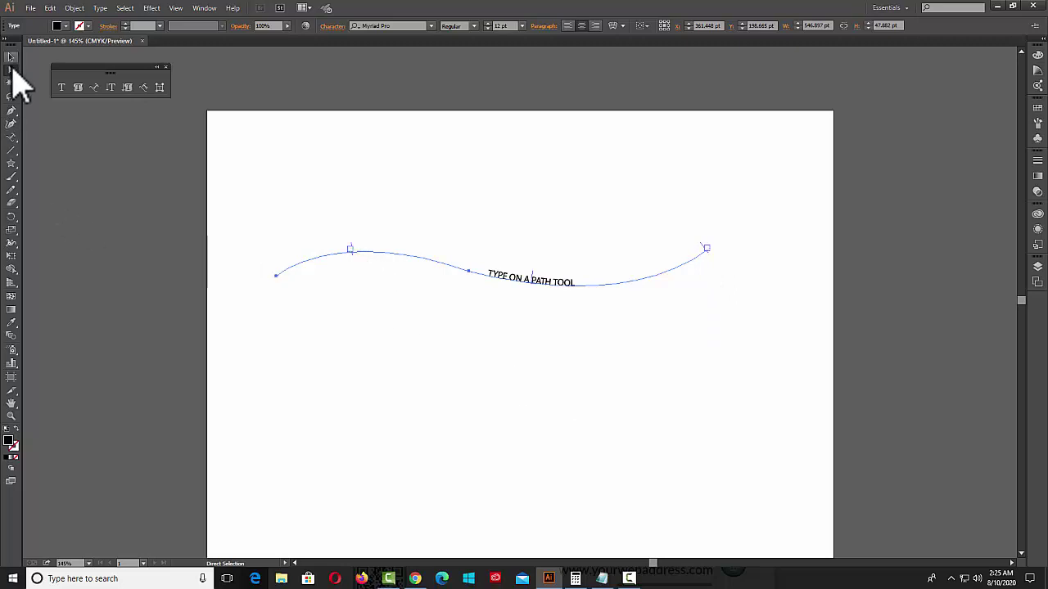
left_click(11, 57)
Drag the path type's end and start brackets inward along the wavy curve.
left_click_drag(704, 248, 652, 291)
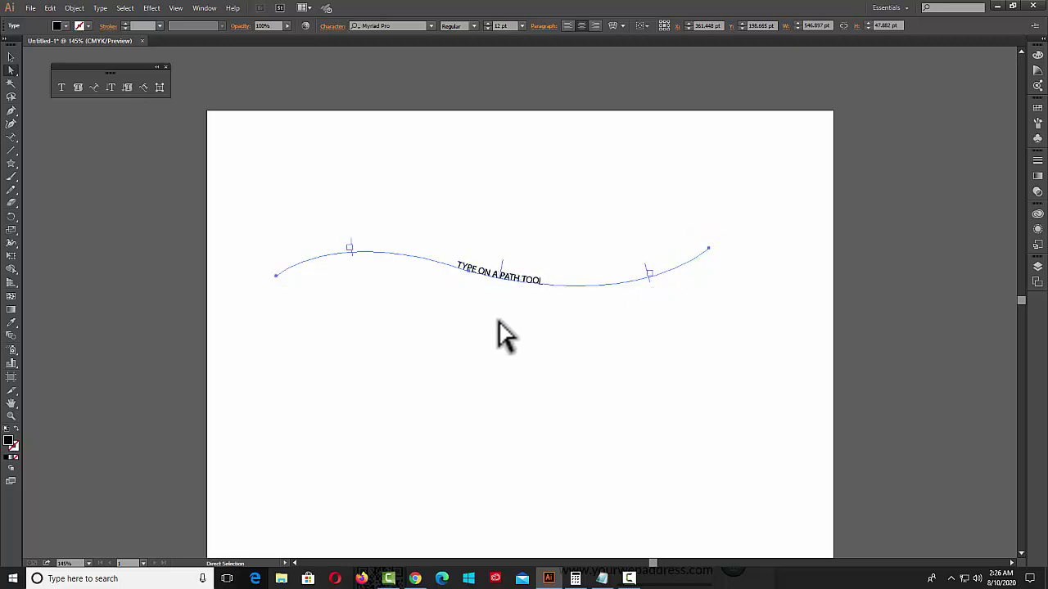
left_click(350, 247)
key("t")
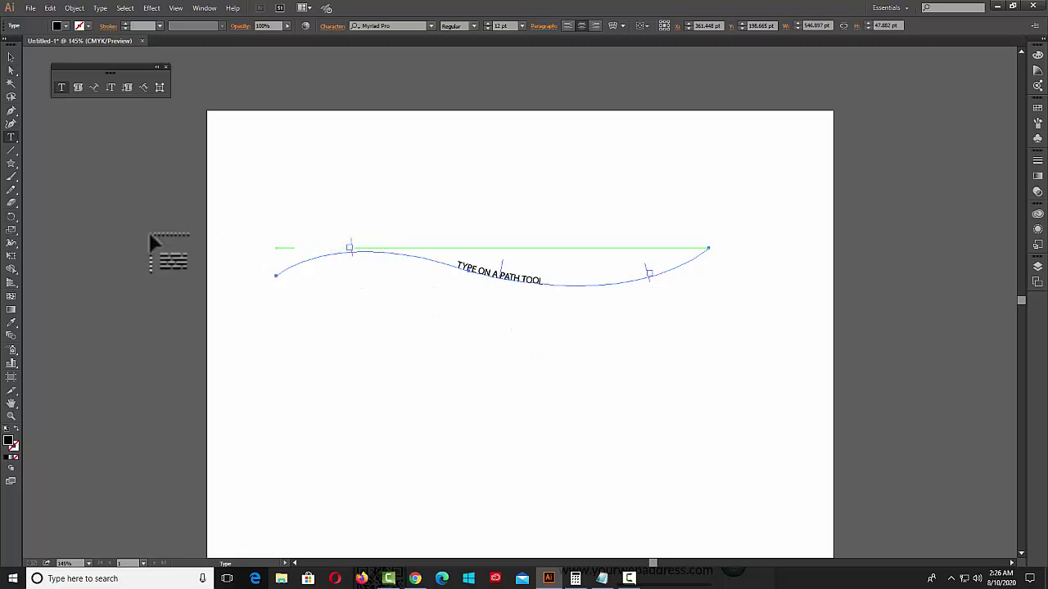
left_click(11, 71)
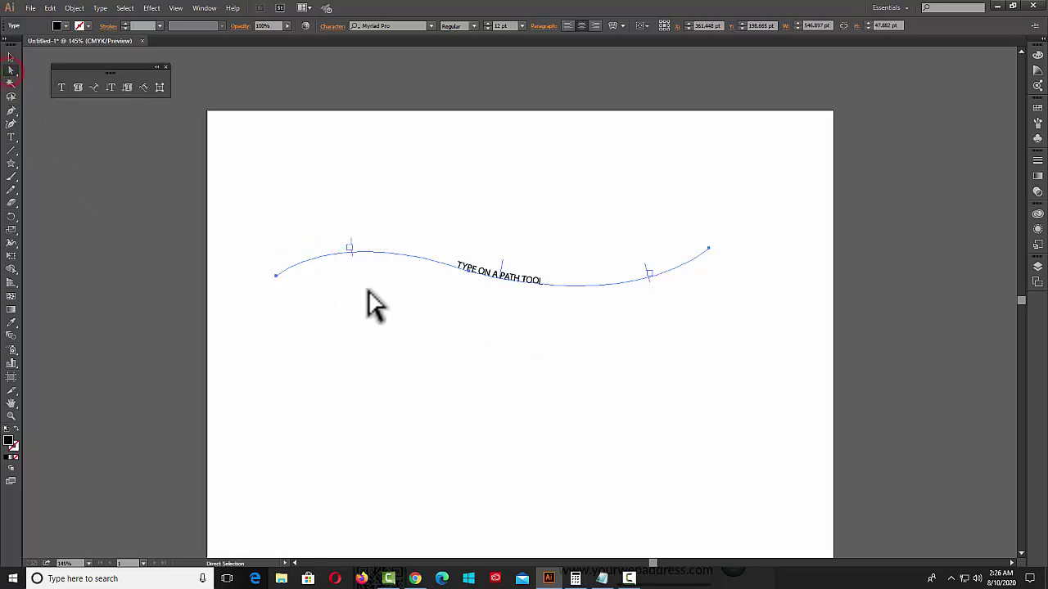
left_click(350, 248)
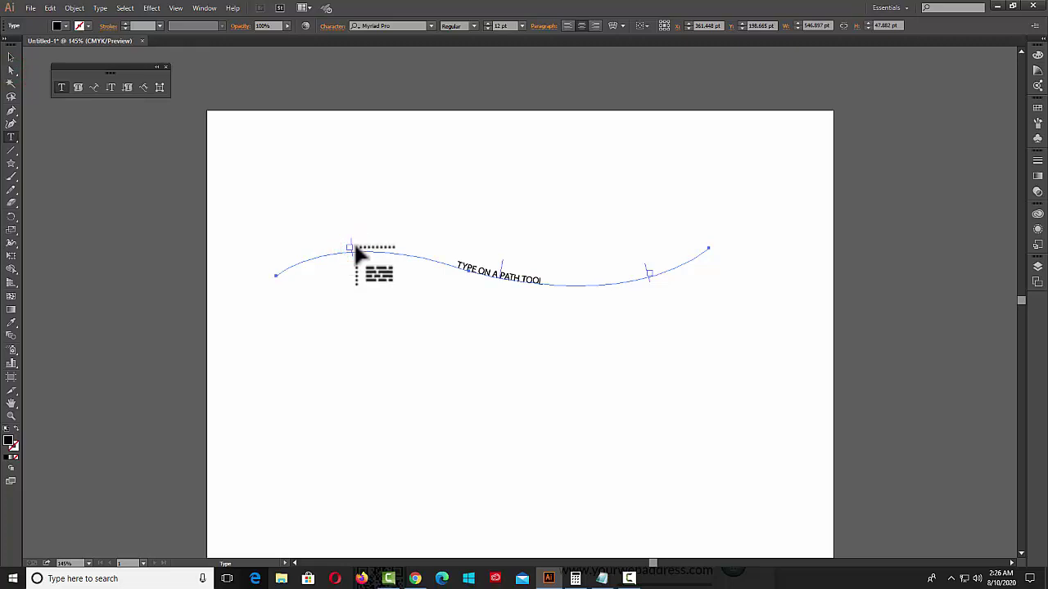
key("t")
left_click(10, 72)
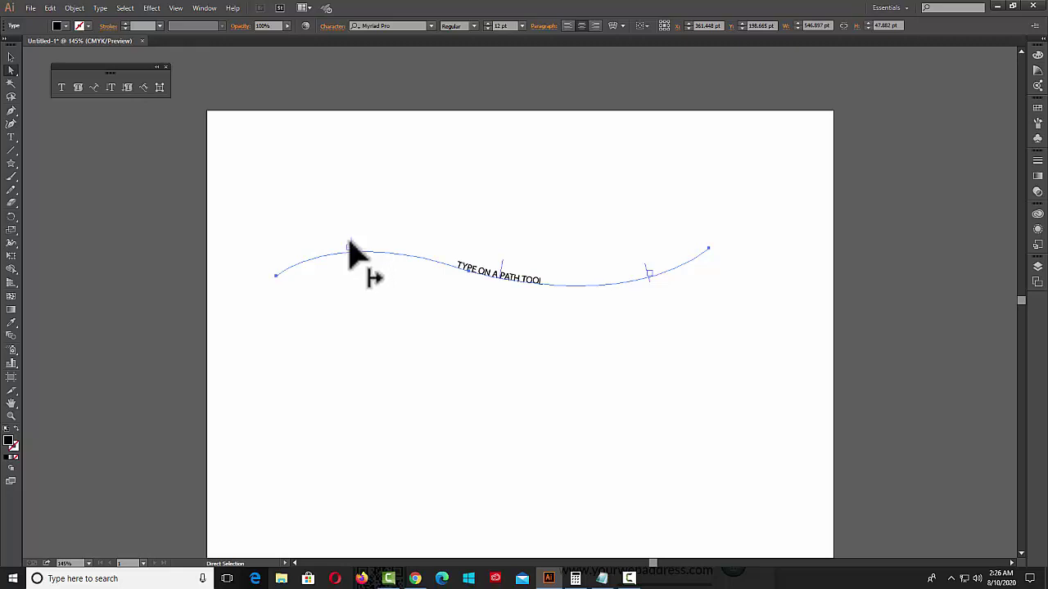
left_click_drag(349, 247, 389, 248)
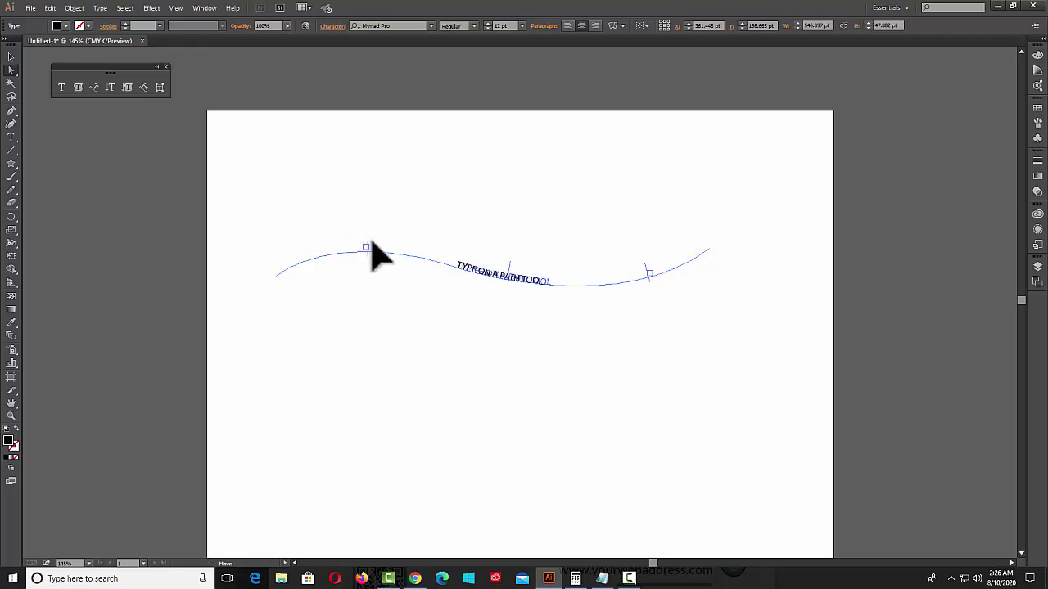
left_click_drag(389, 248, 401, 250)
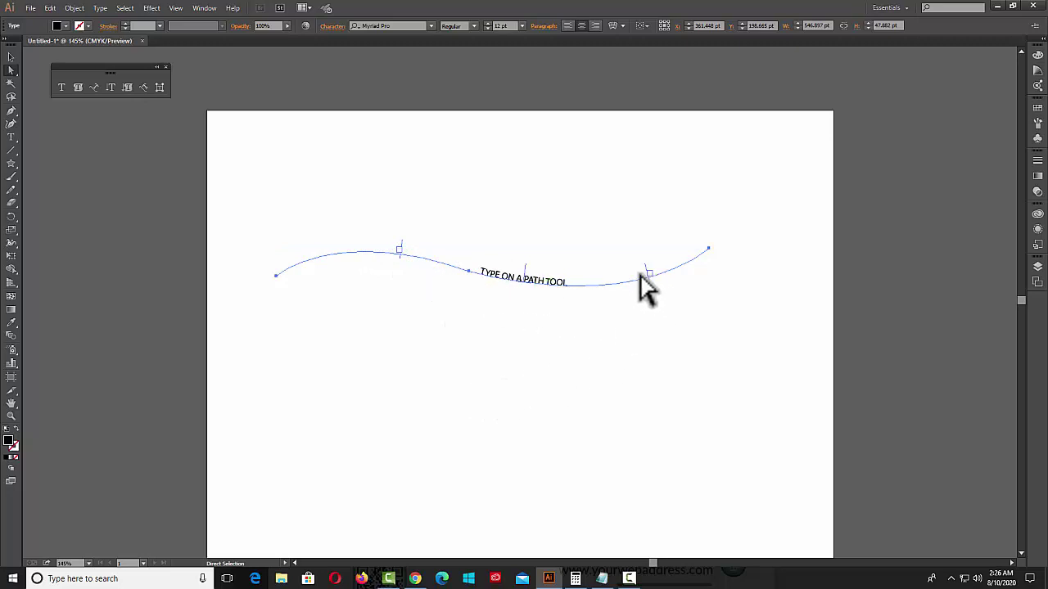
Centre-align the text between the brackets on the curve.
left_click(568, 26)
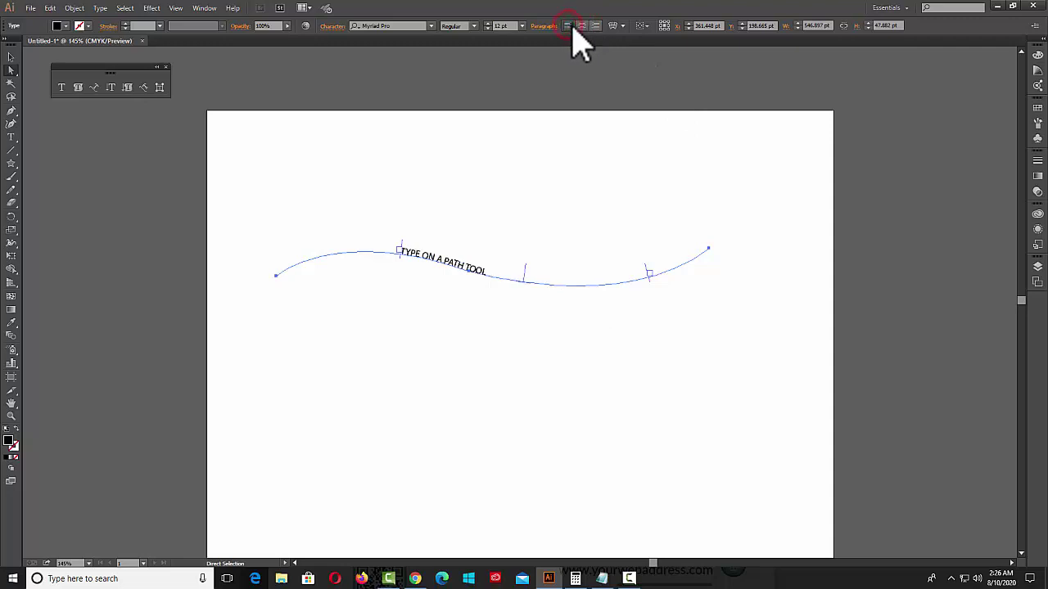
left_click(581, 26)
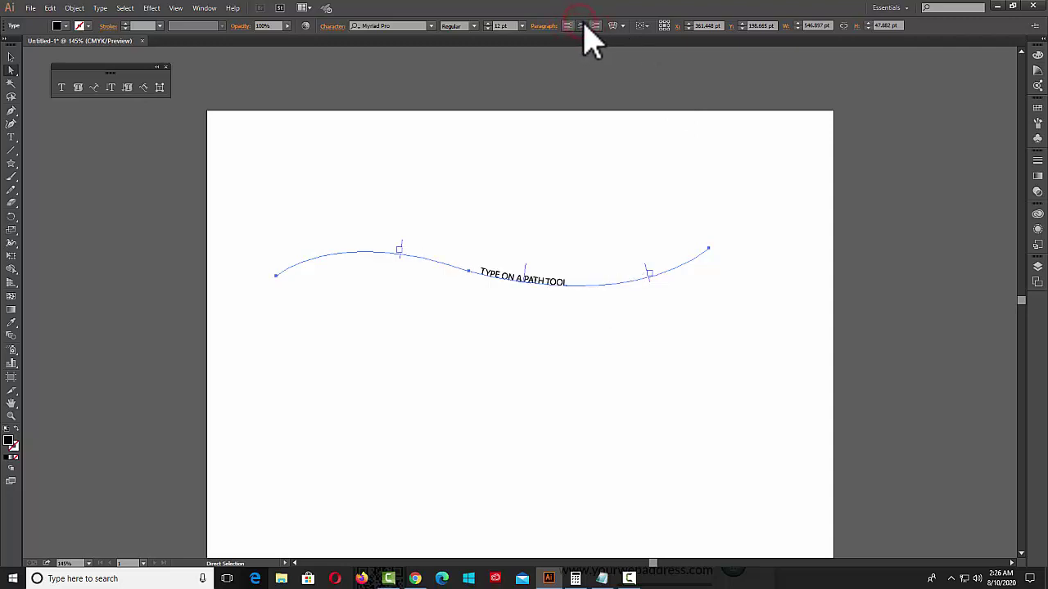
left_click(521, 27)
Set the path text's font size to 36 pt.
left_click(542, 206)
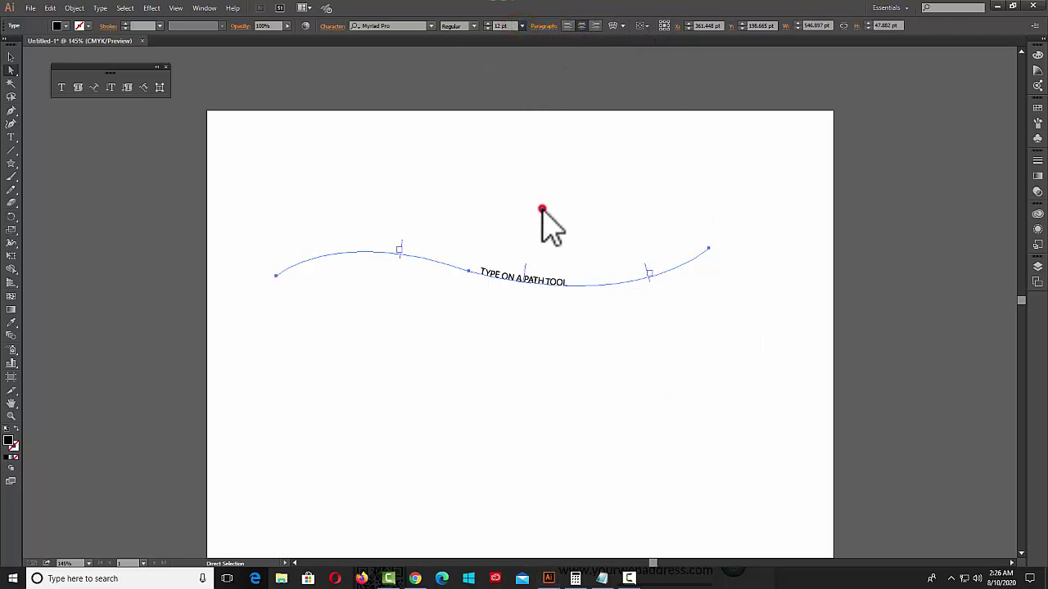
left_click(521, 26)
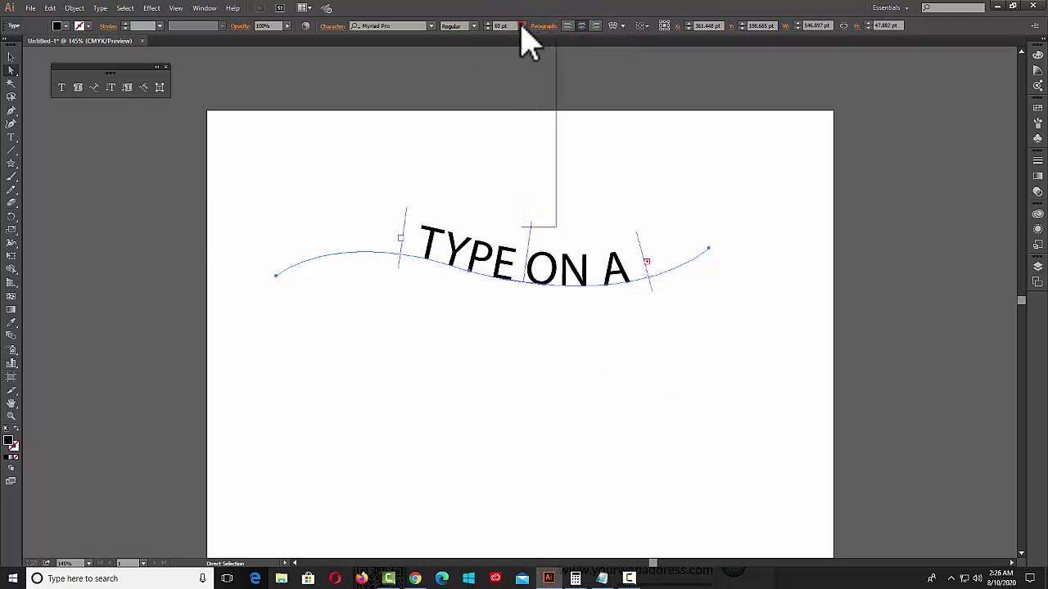
left_click(540, 174)
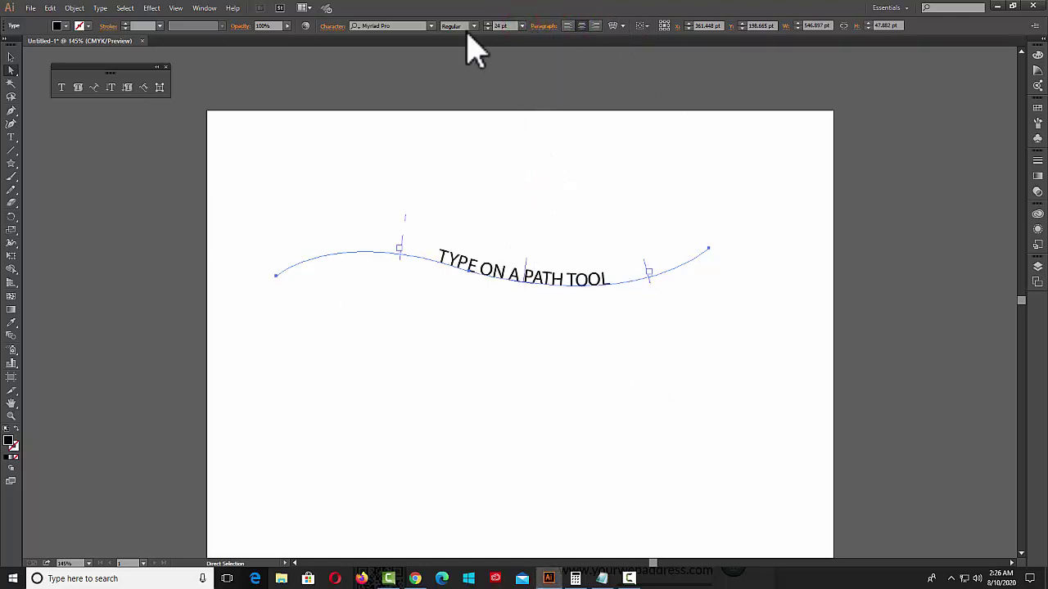
left_click(521, 26)
left_click(536, 184)
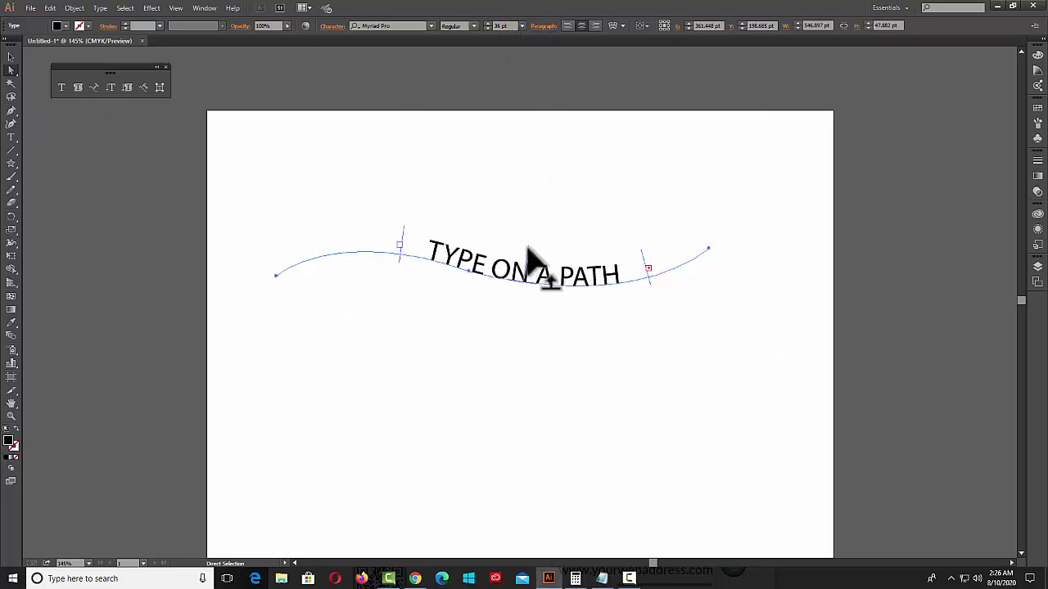
Flip the text below the curve with the centre bracket, then back above.
mouse_move(528, 249)
left_mouse_down()
mouse_move(527, 314)
mouse_move(522, 298)
left_mouse_up()
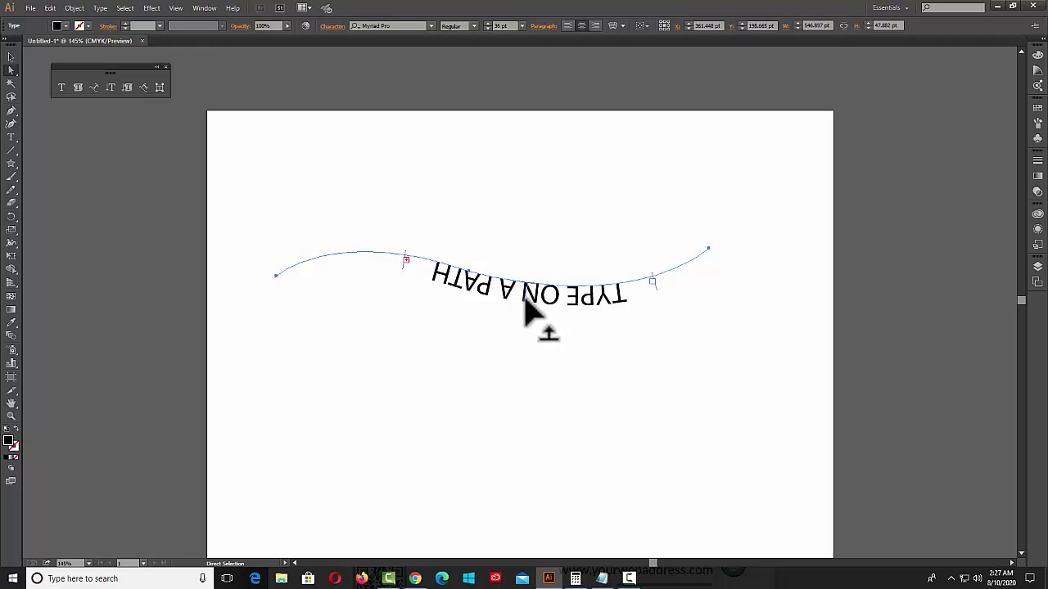
left_click(524, 300)
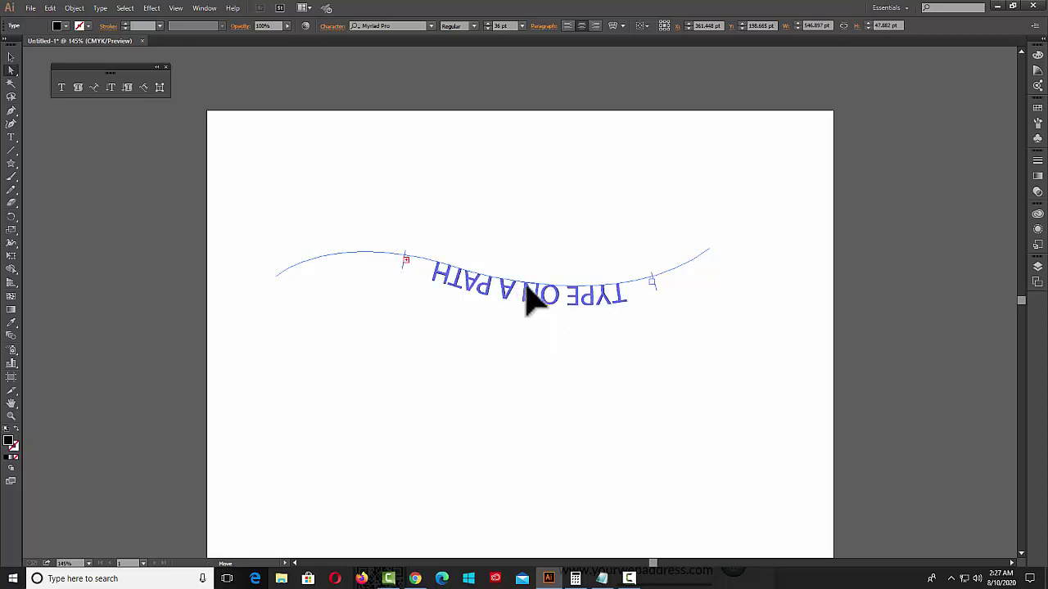
left_click_drag(525, 285, 529, 269)
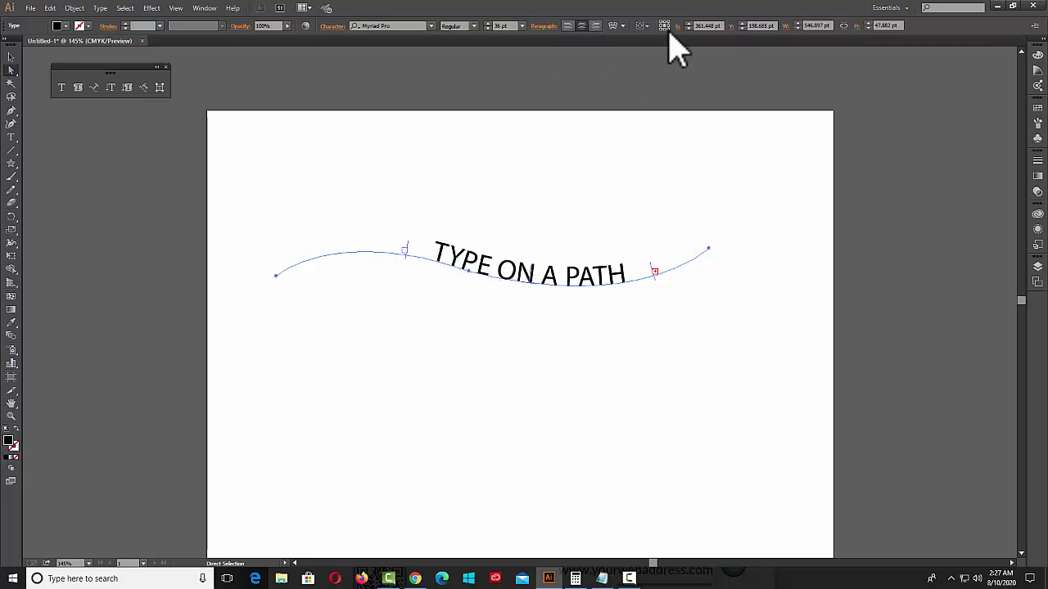
Open the Character panel and try baseline shift values for the path text.
left_click(203, 9)
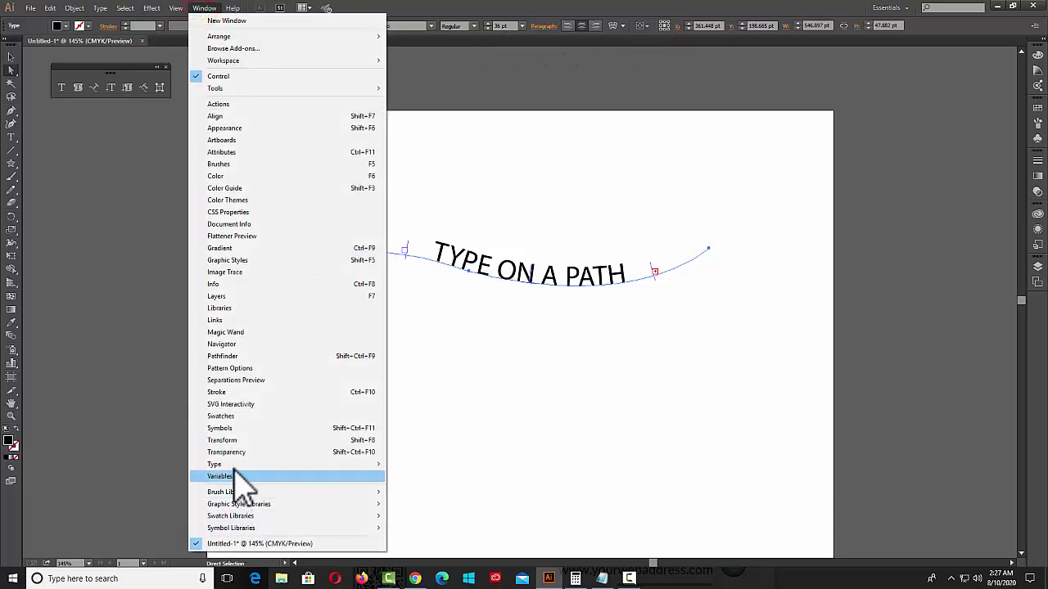
mouse_move(246, 464)
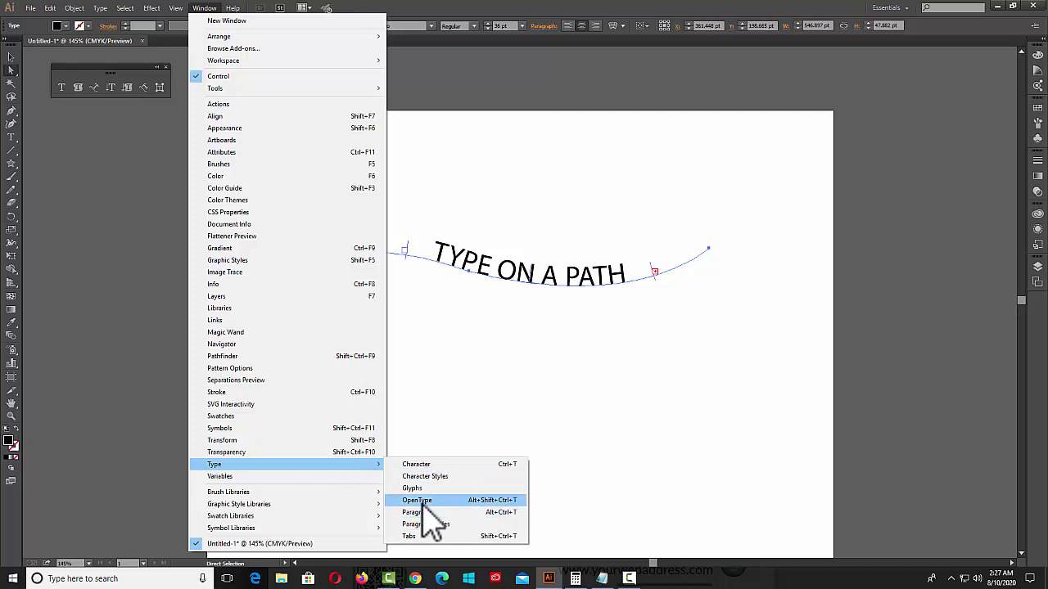
left_click(419, 464)
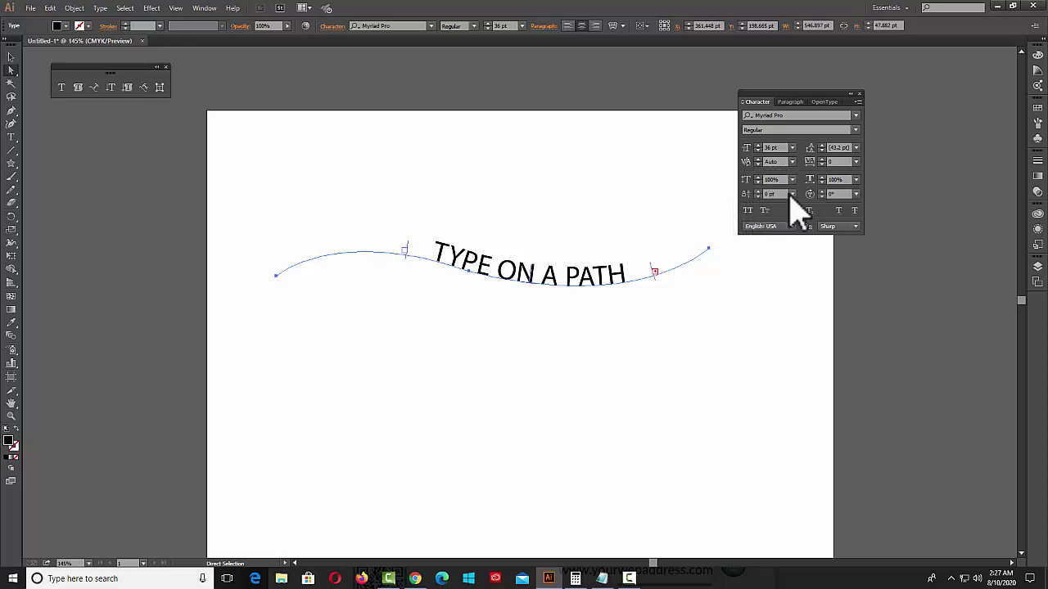
left_click(758, 196)
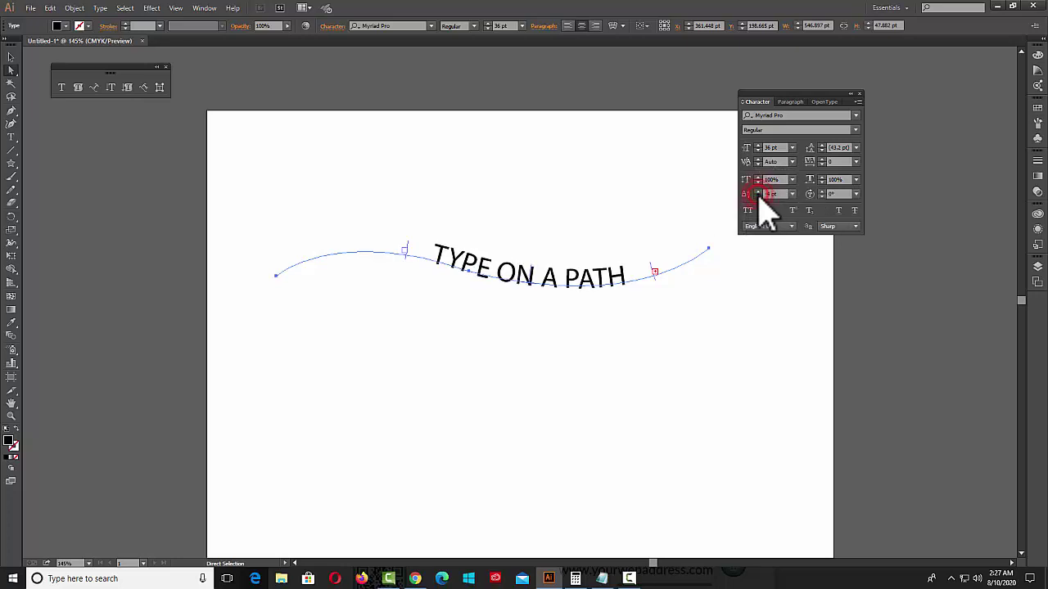
left_click(758, 197)
left_click(758, 196)
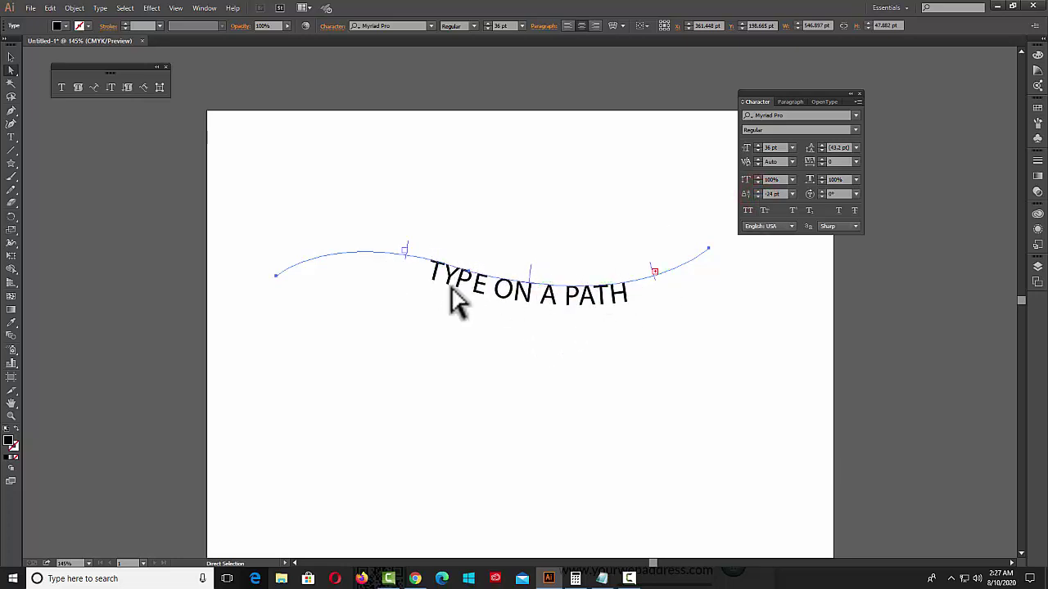
left_click(758, 191)
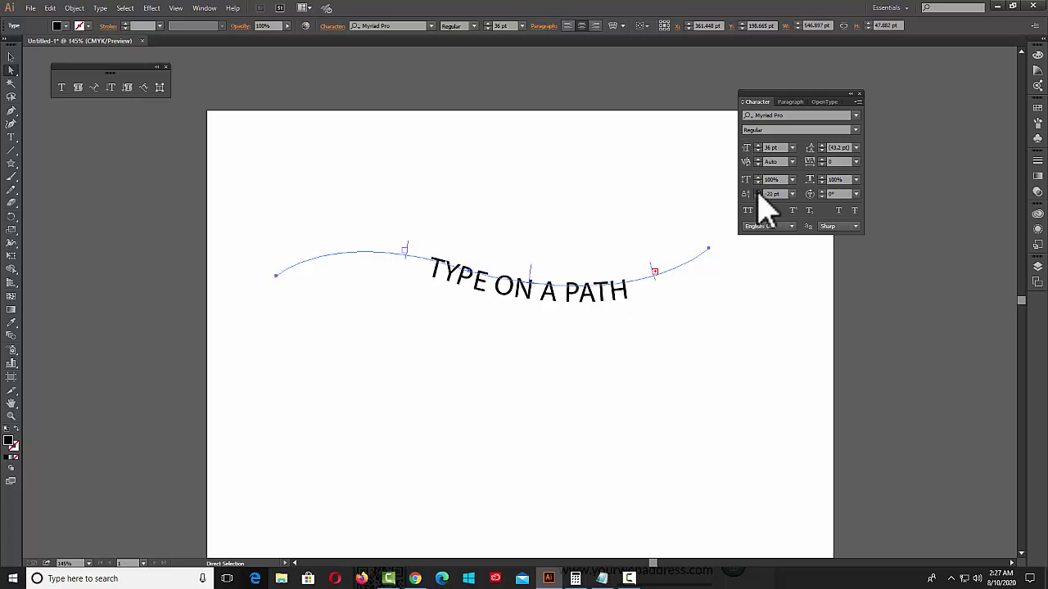
left_click(758, 190)
left_click(758, 197)
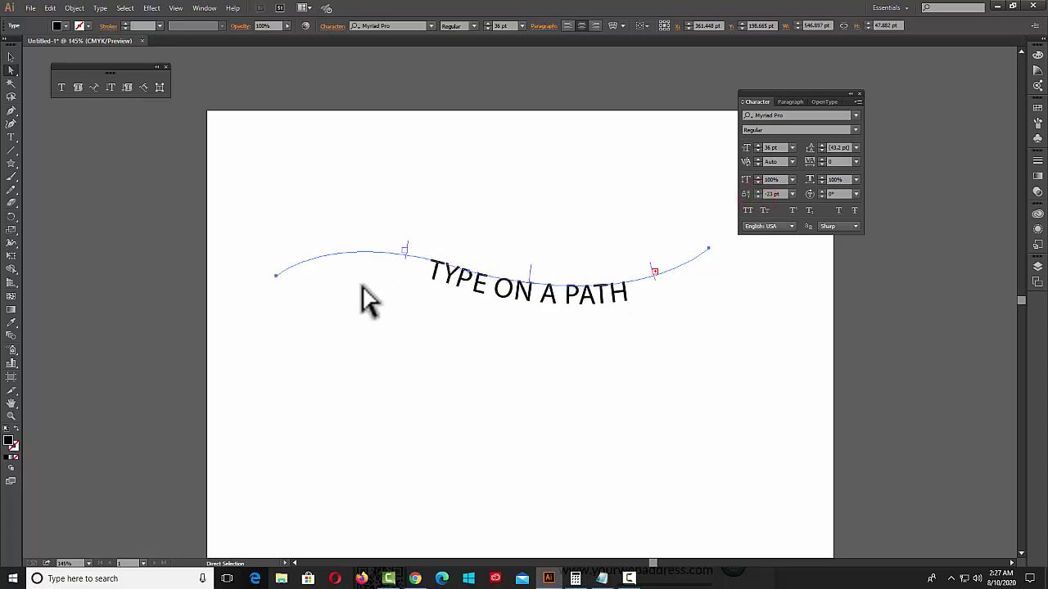
Settle the baseline shift at -1 pt and close the Character panel.
left_click(758, 191)
left_click(758, 191)
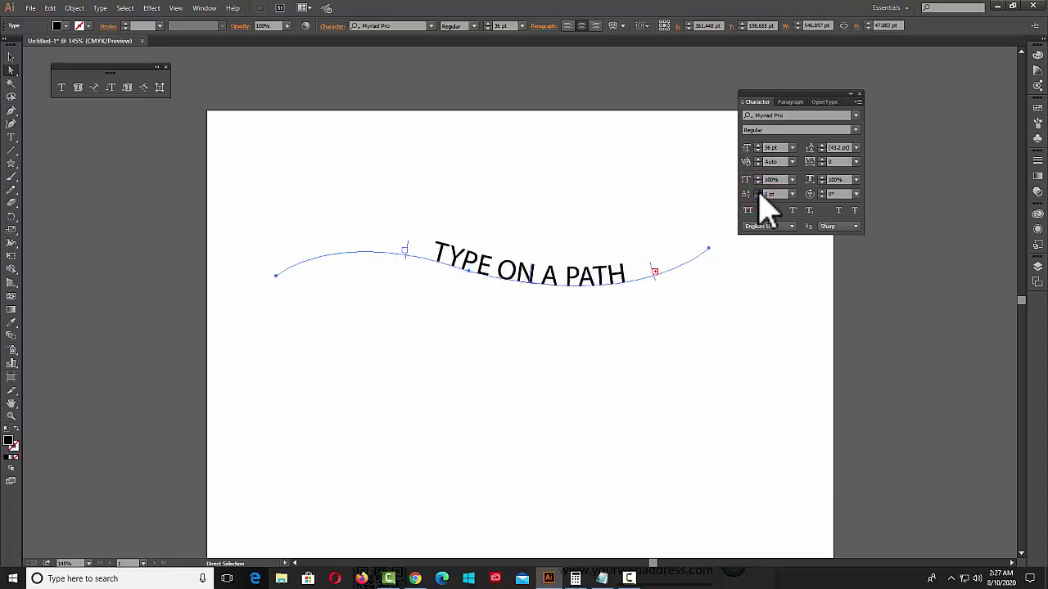
left_click(758, 196)
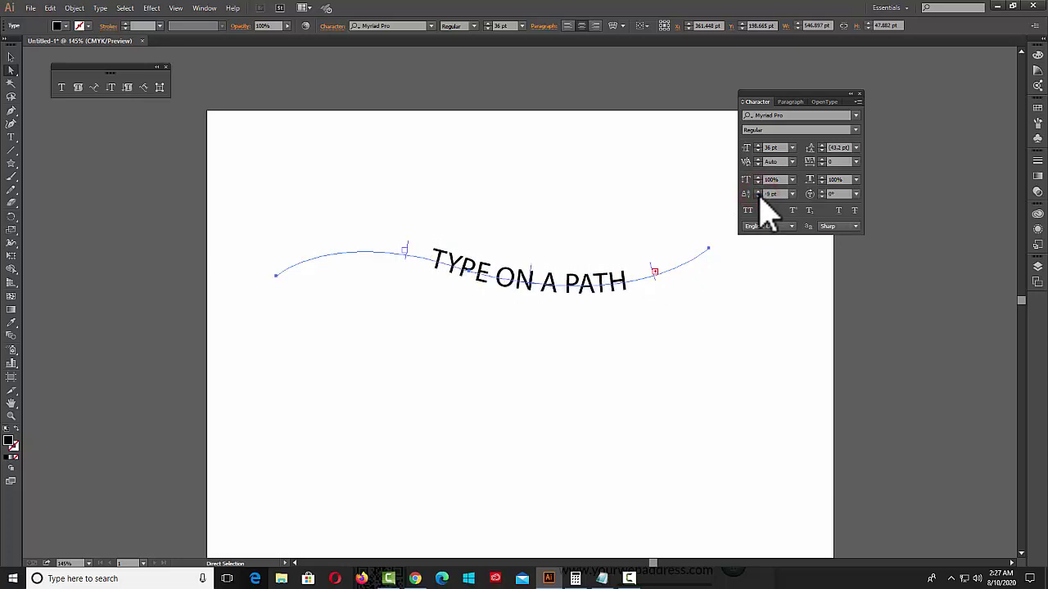
left_click(758, 197)
left_click(758, 191)
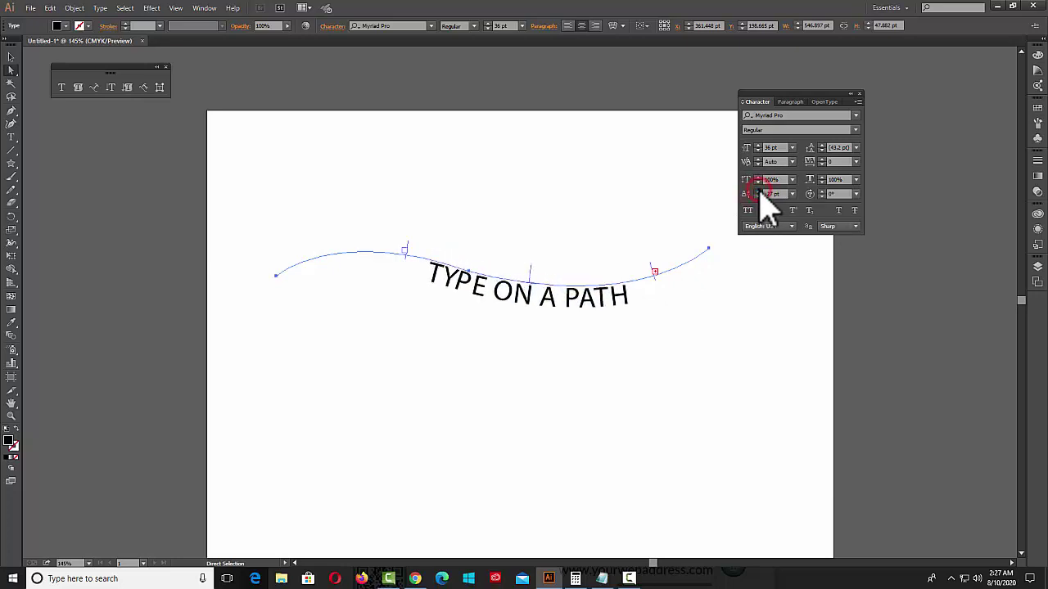
left_click(758, 191)
left_click(757, 190)
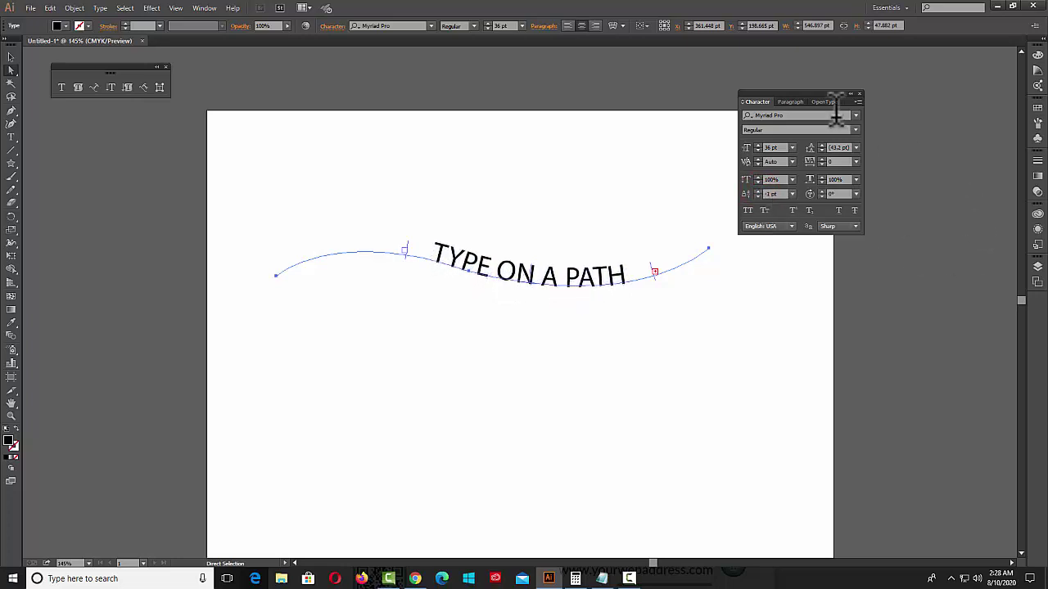
left_click(859, 93)
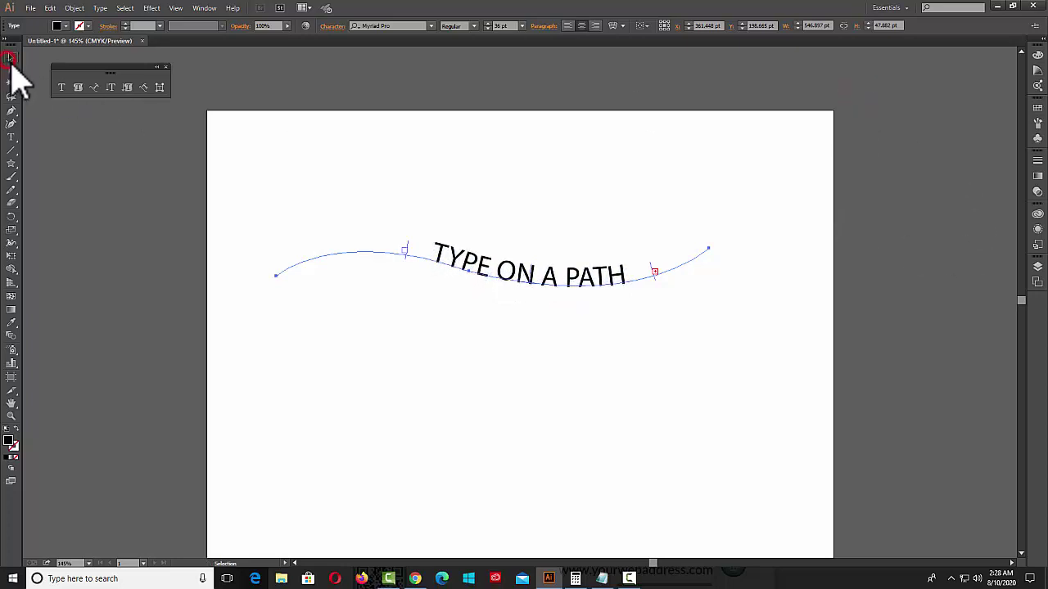
left_click(11, 58)
Delete the wavy path text and draw an ellipse, moving it up and left.
key("Delete")
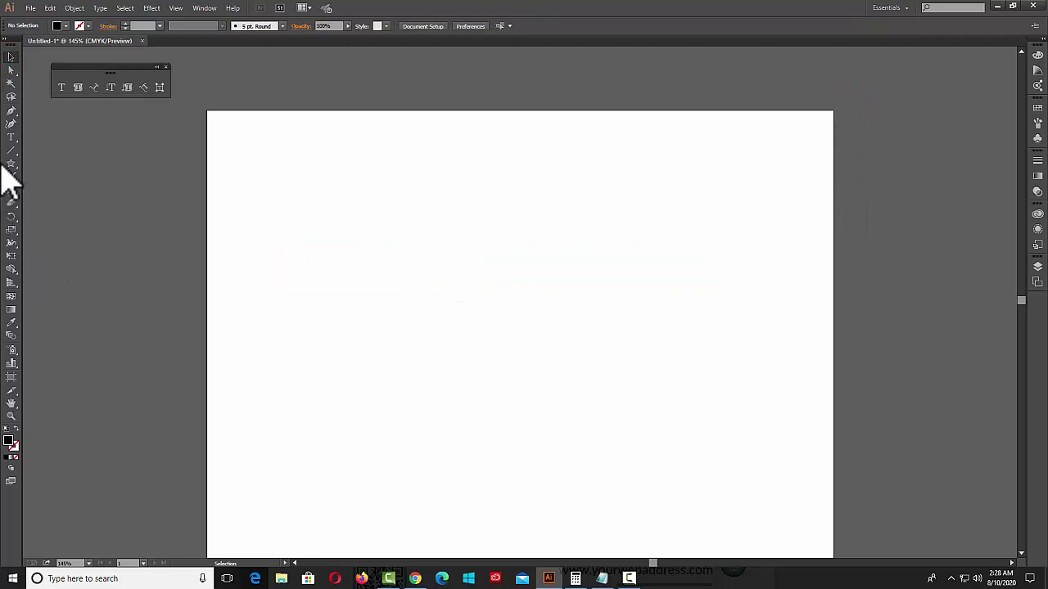
mouse_move(11, 164)
left_mouse_down()
mouse_move(70, 218)
mouse_move(54, 189)
left_mouse_up()
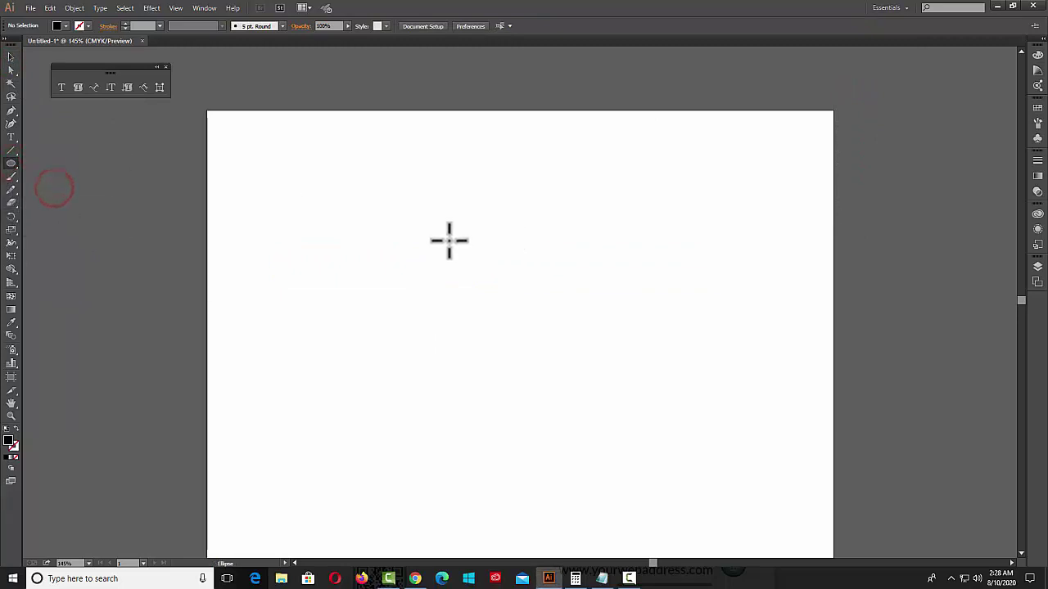
left_click_drag(448, 240, 682, 451)
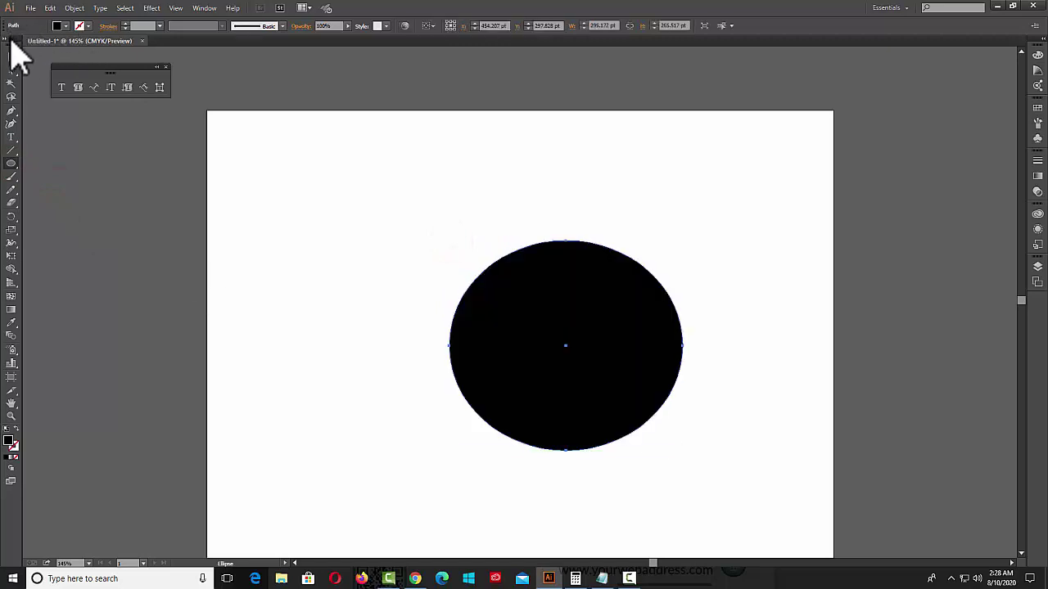
left_click(12, 56)
left_click_drag(579, 345, 524, 304)
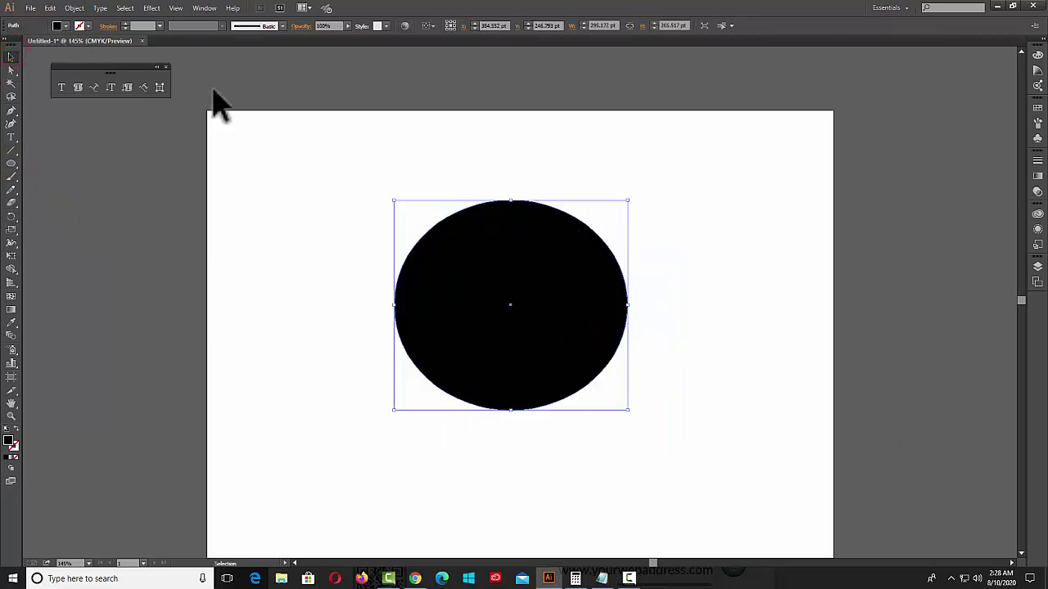
Type 'TYPE ON A PATH TOOL' along the ellipse's outline.
left_click(95, 87)
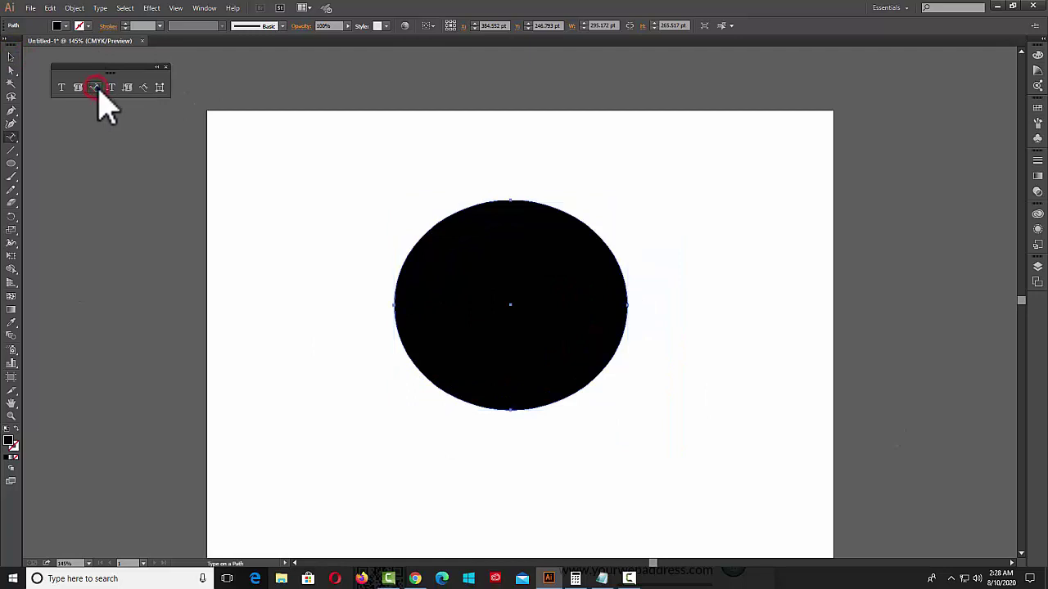
left_click(456, 205)
type("TYPE")
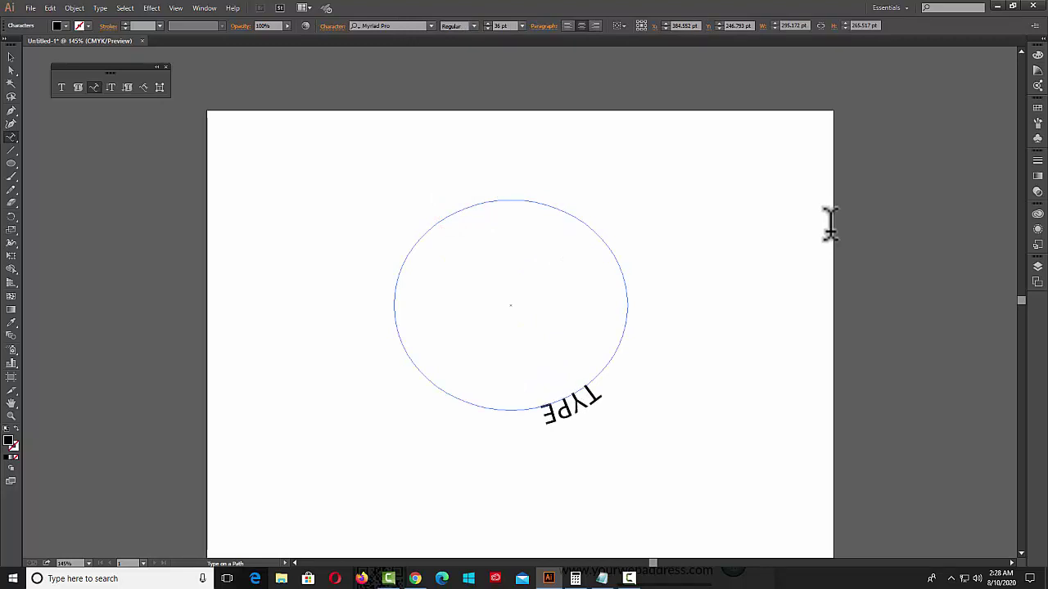
type(" ON A")
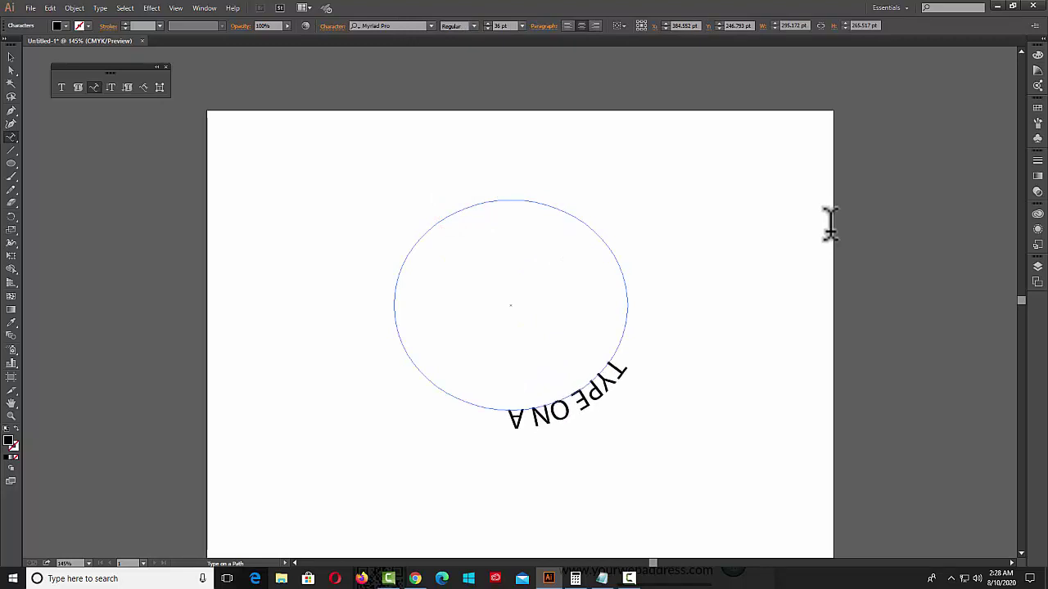
type(" PATH")
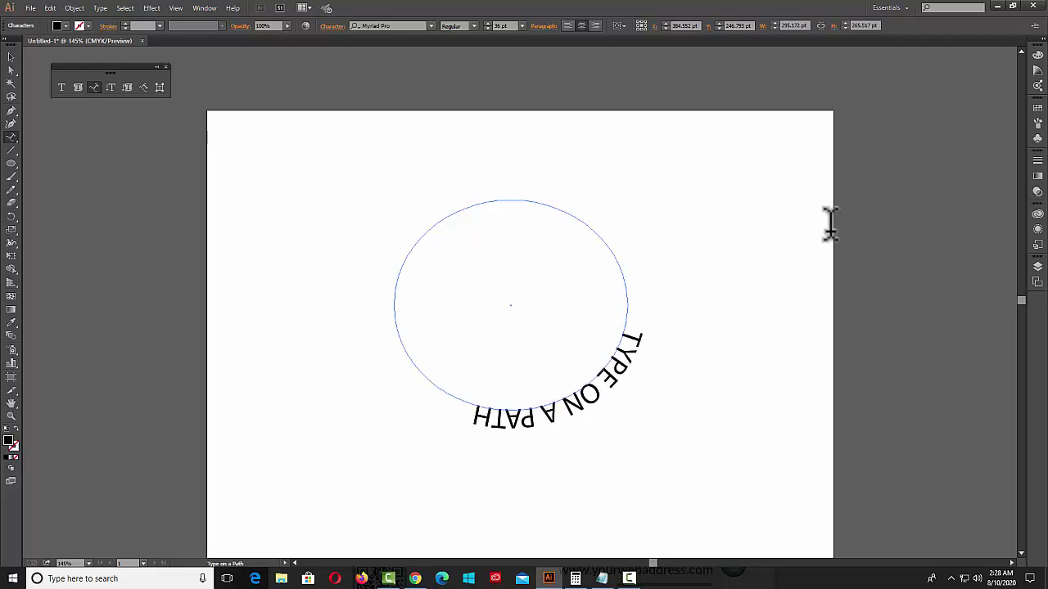
type(" TOOL")
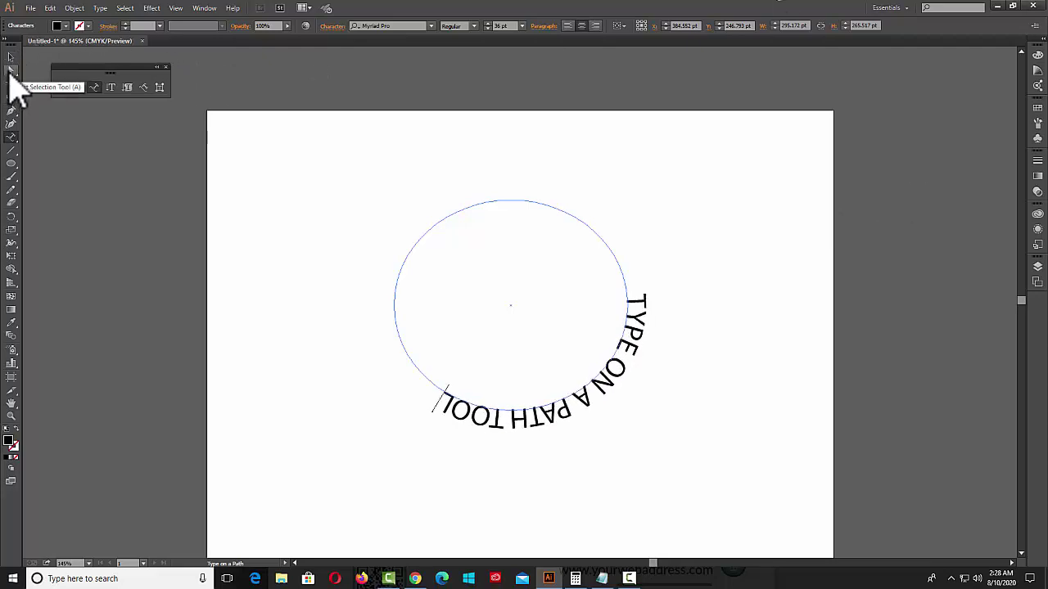
Drag the path-type brackets so the text arcs over the ellipse's top.
left_click(12, 72)
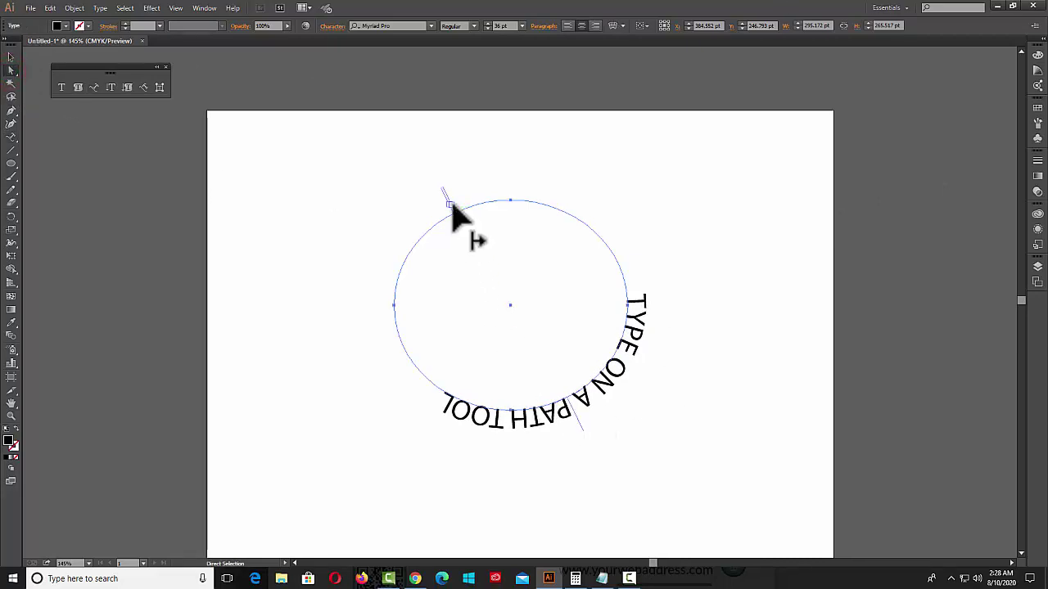
left_click_drag(453, 204, 473, 217)
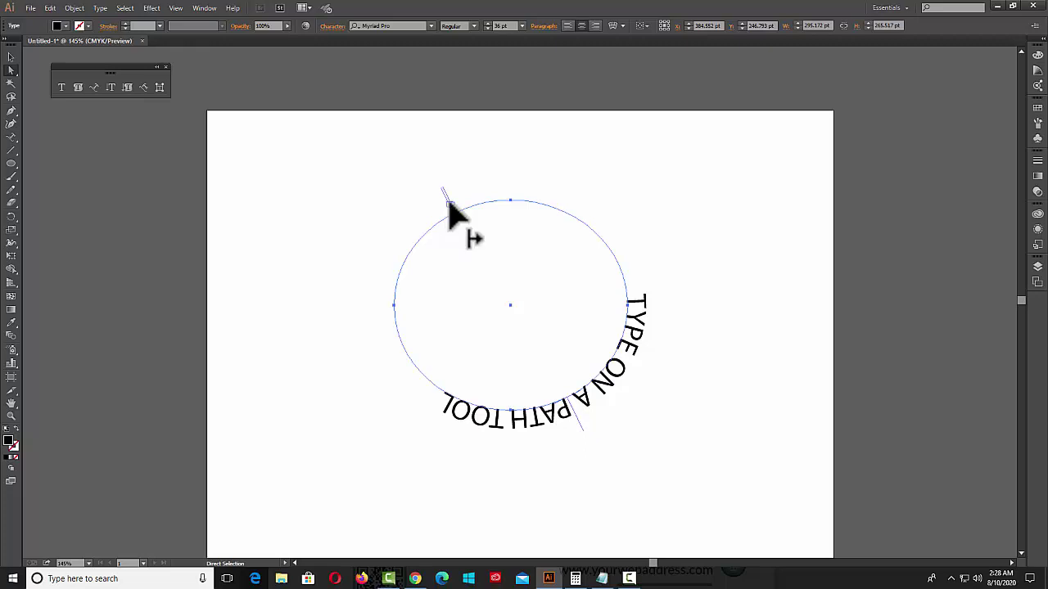
mouse_move(449, 201)
left_mouse_down()
mouse_move(499, 197)
mouse_move(406, 419)
mouse_move(680, 407)
mouse_move(688, 365)
left_mouse_up()
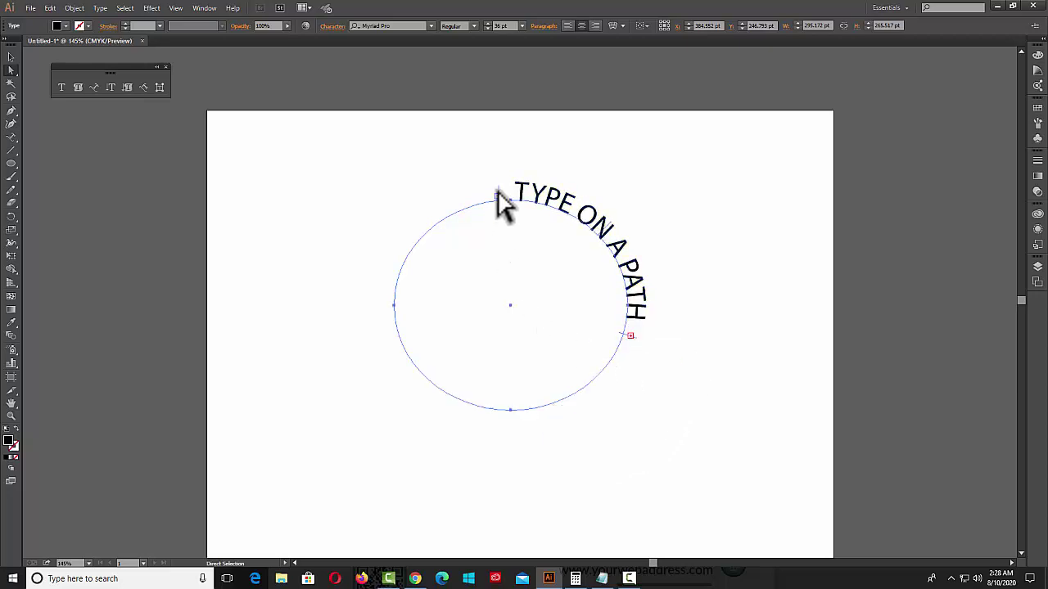
mouse_move(501, 203)
left_mouse_down()
mouse_move(390, 331)
mouse_move(391, 346)
left_mouse_up()
left_click_drag(630, 335, 628, 342)
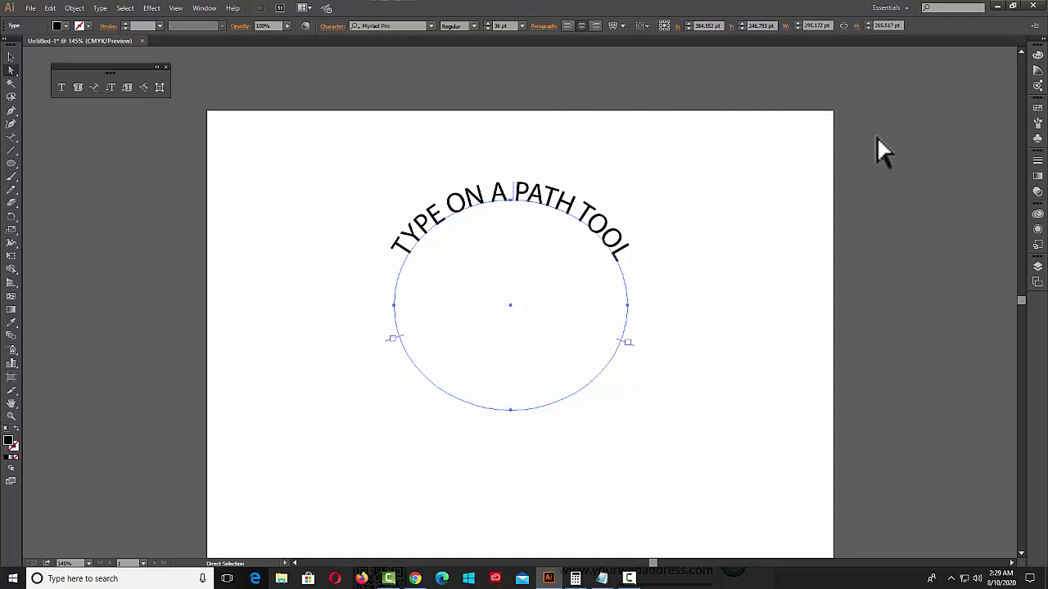
Open the Character panel and lower the baseline shift to -12 pt.
left_click(205, 8)
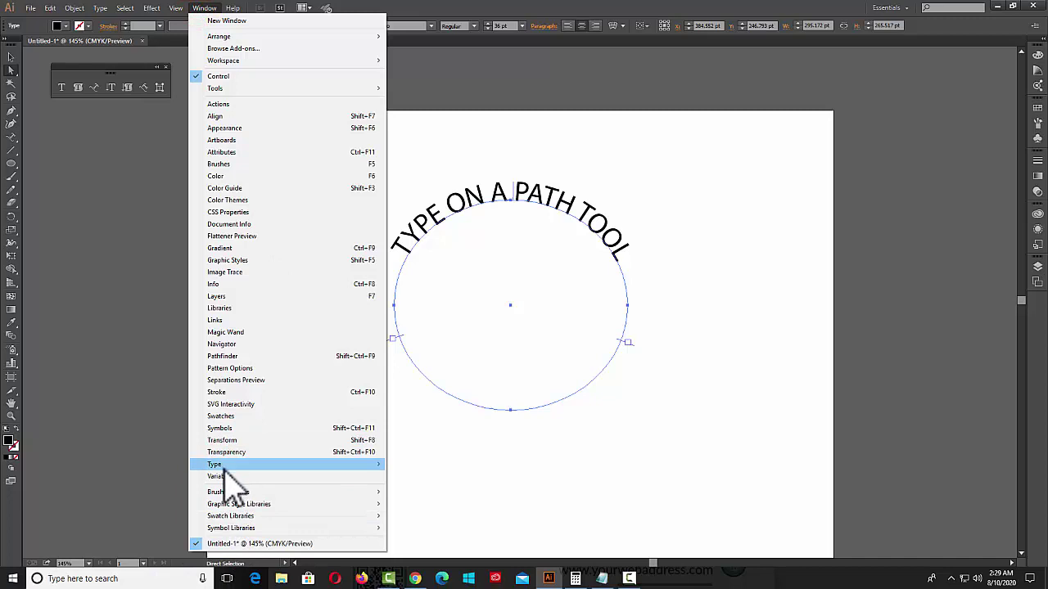
mouse_move(245, 464)
left_click(435, 463)
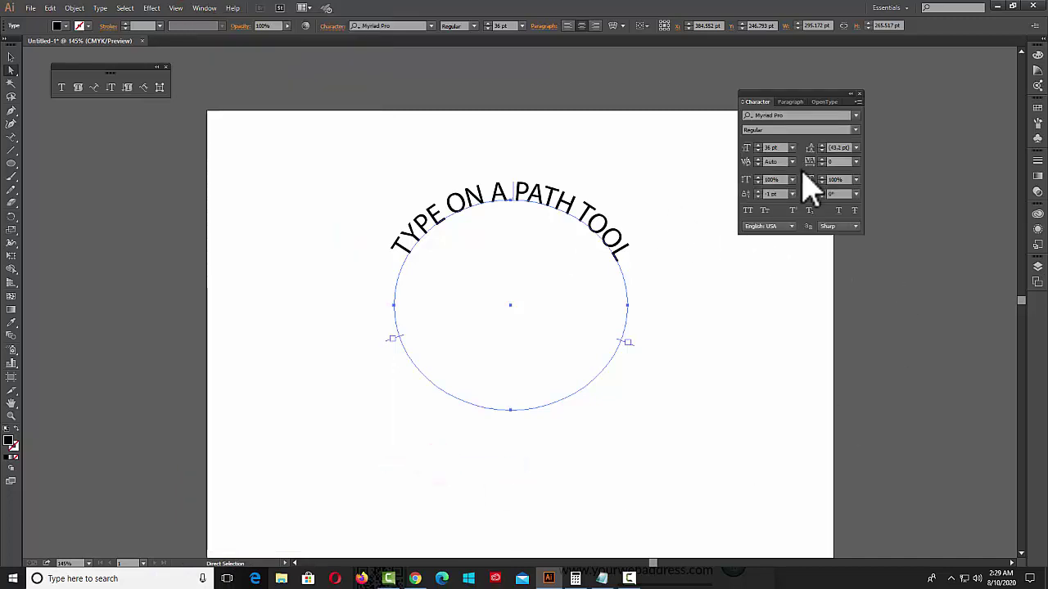
left_click(759, 197)
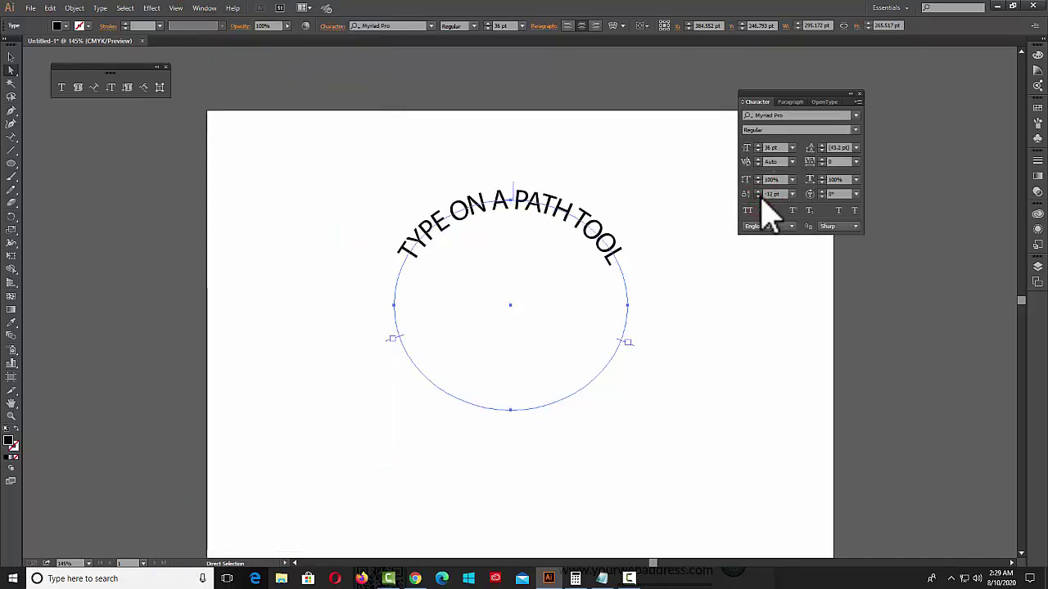
Set baseline shift to -24 pt, widen the tracking, then delete the ellipse text.
left_click(758, 197)
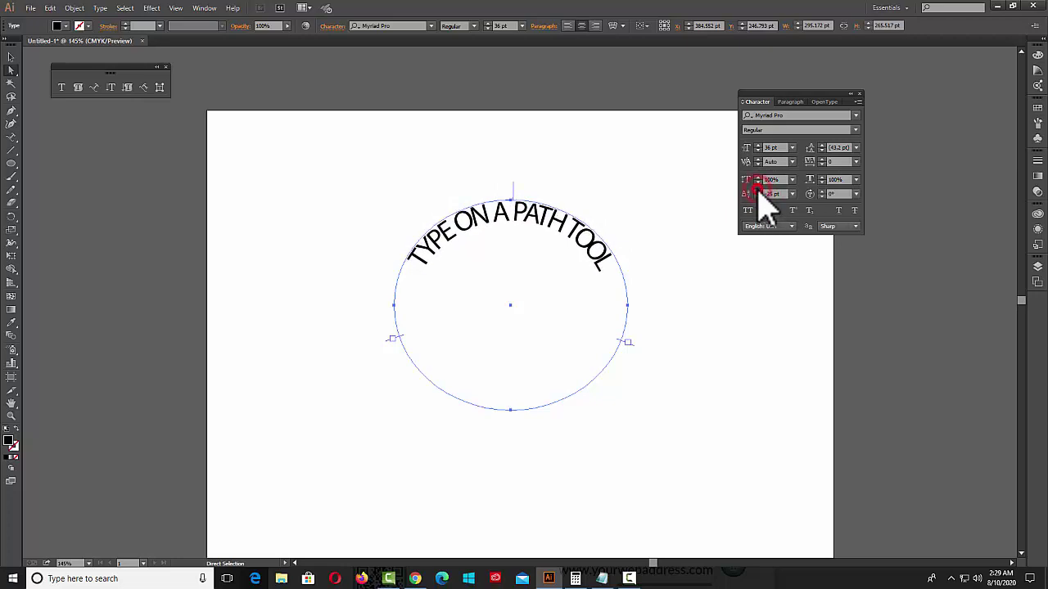
left_click_drag(608, 260, 405, 260)
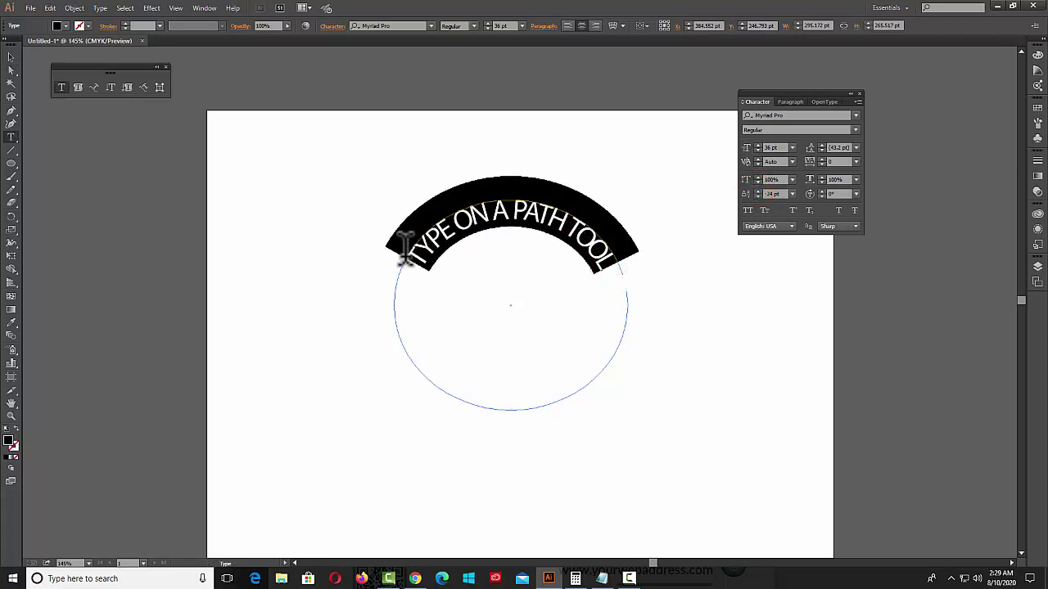
key("alt+Right")
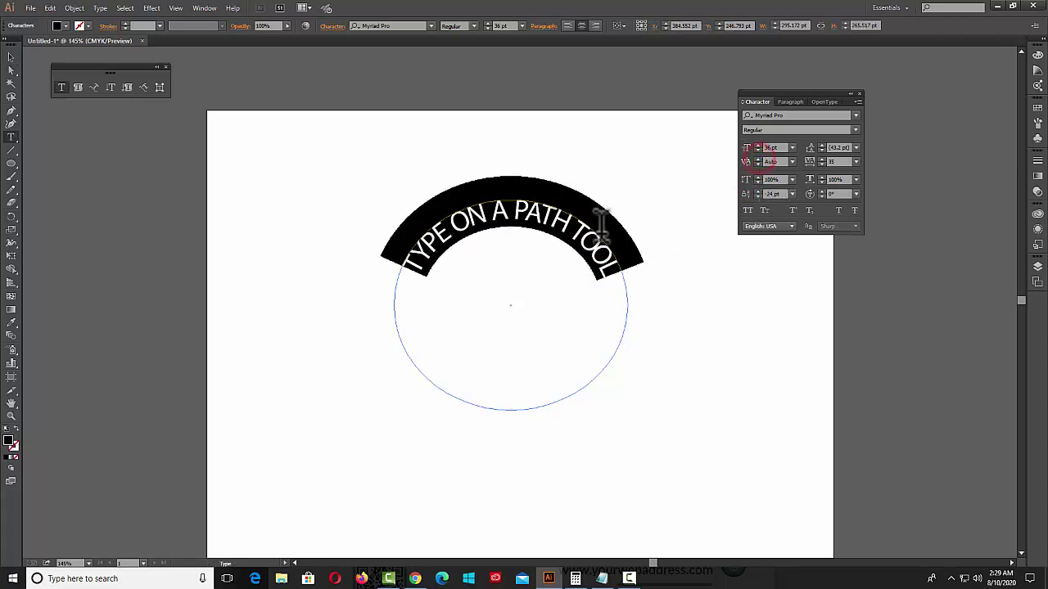
left_click(822, 159)
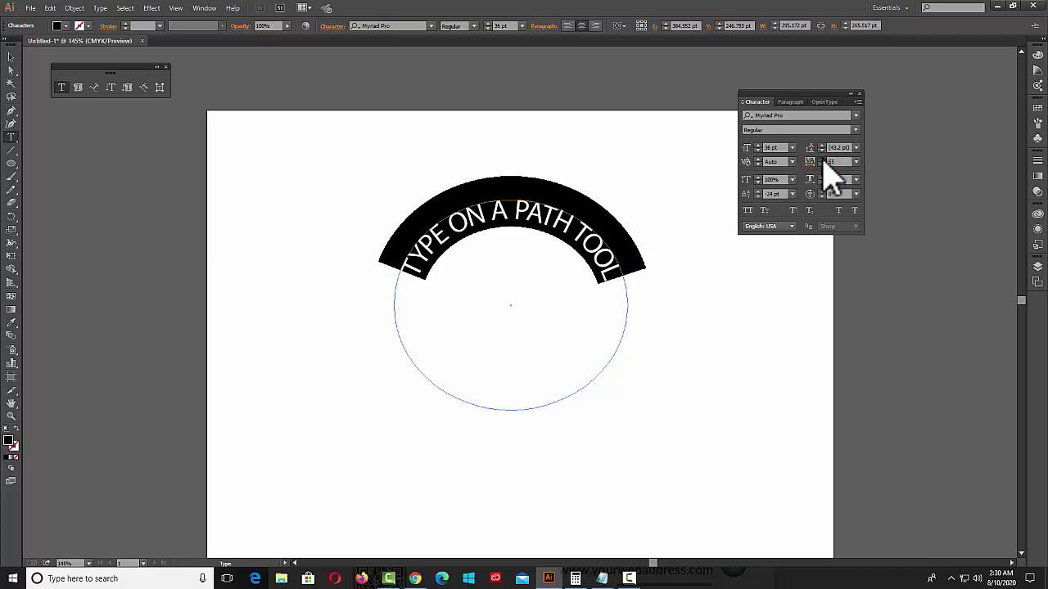
left_click(822, 159)
left_click(822, 160)
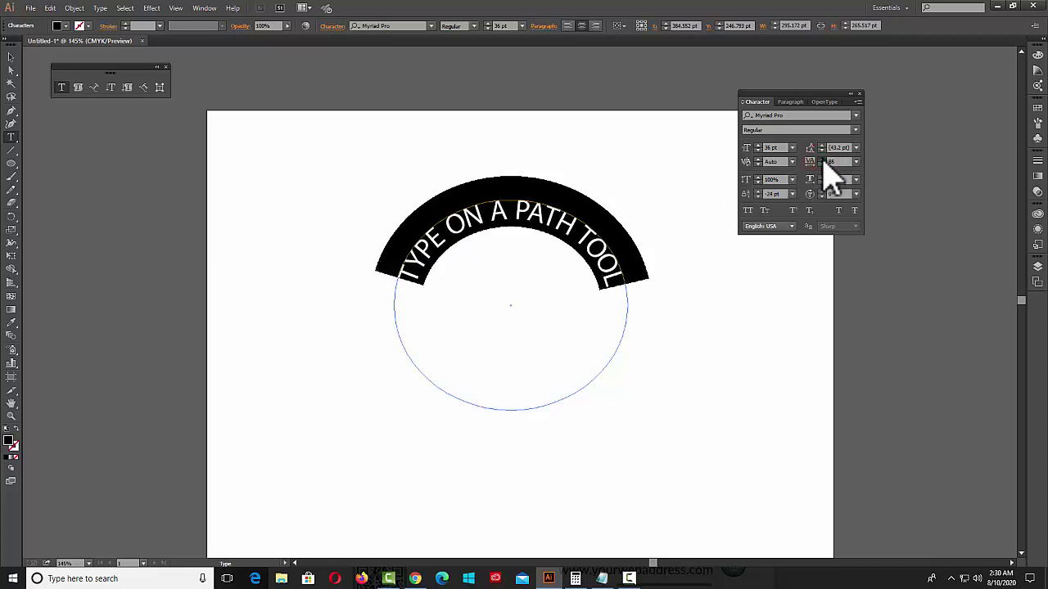
left_click(822, 160)
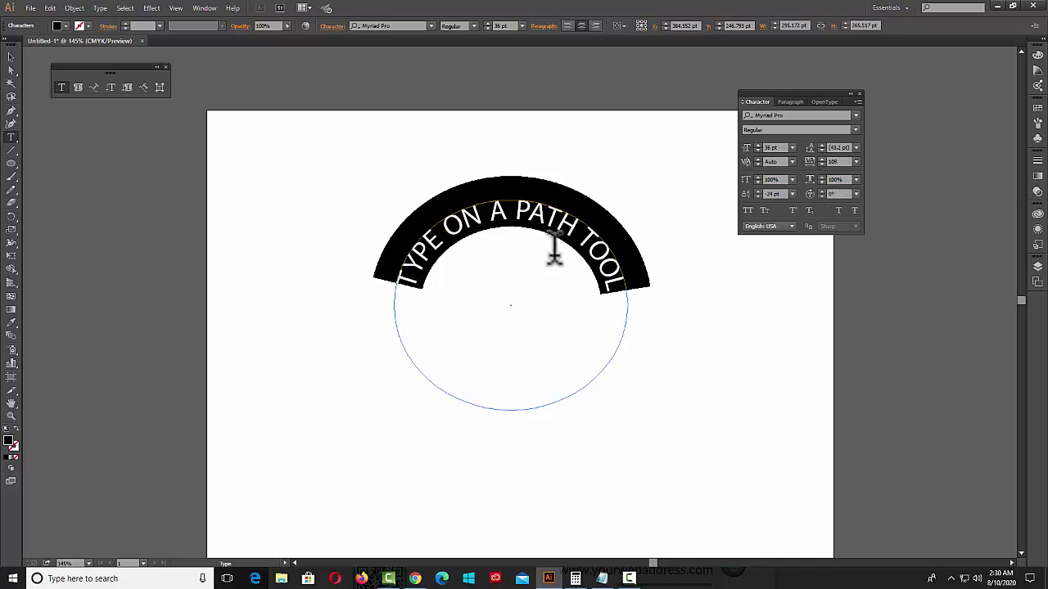
key("Escape")
key("Delete")
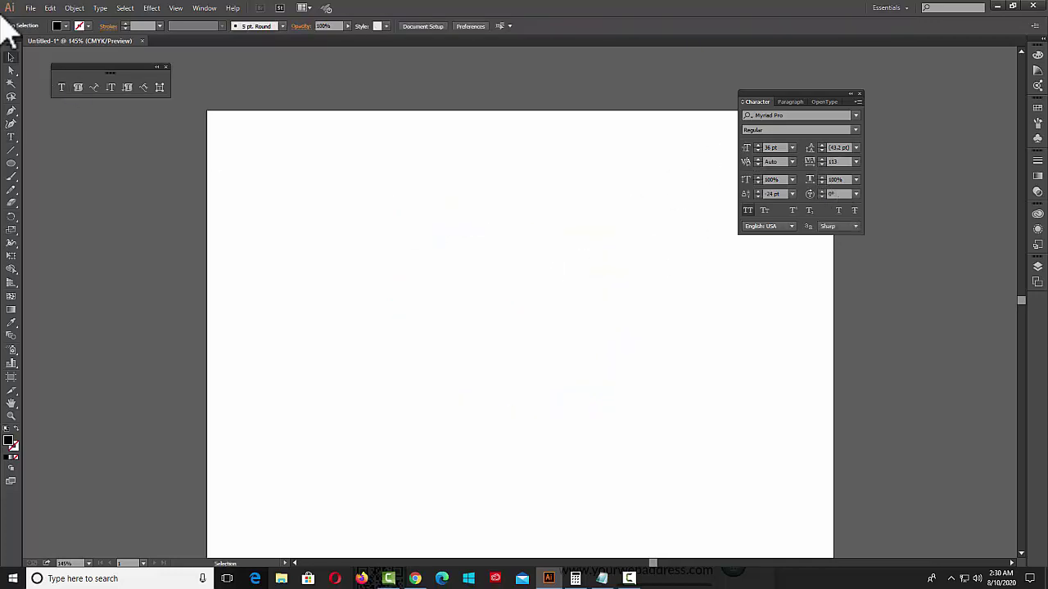
Type 'VERTICAL TYPE TOOL' as vertical text and set it to 14 pt.
left_click(112, 87)
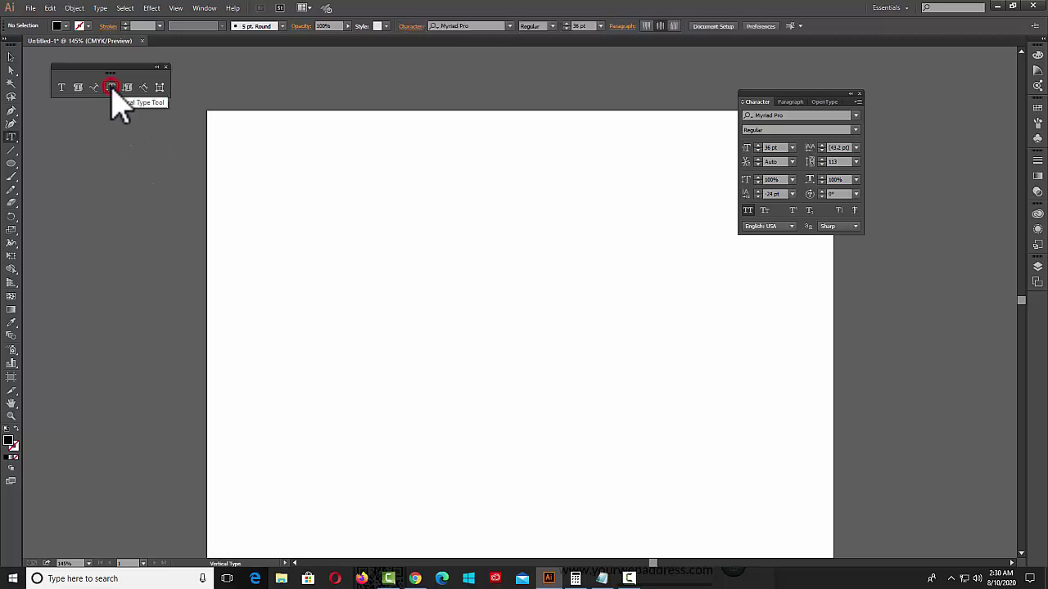
left_click(367, 212)
type("VERT")
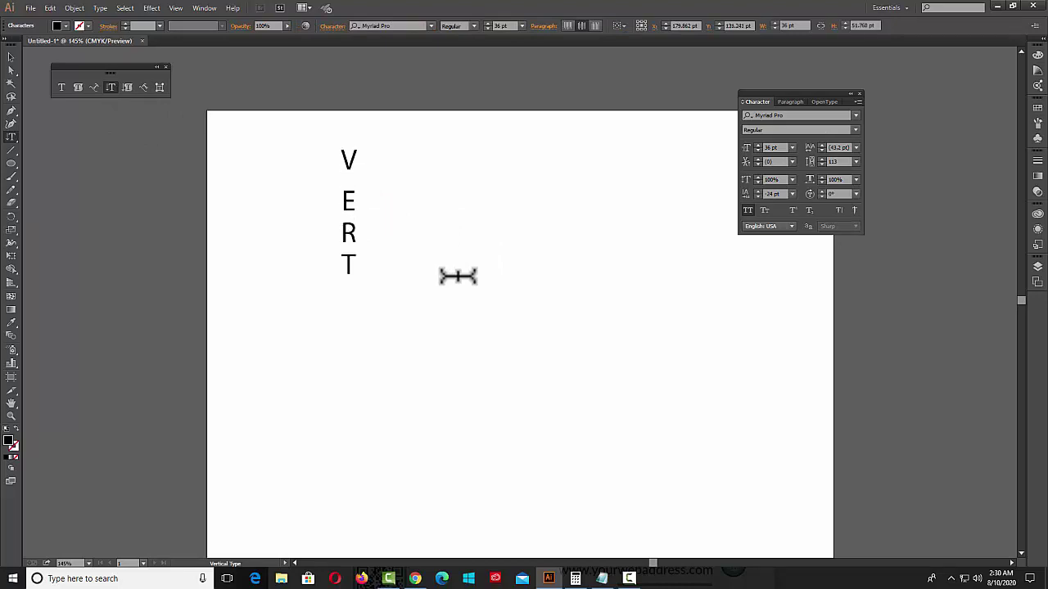
type("ICAL")
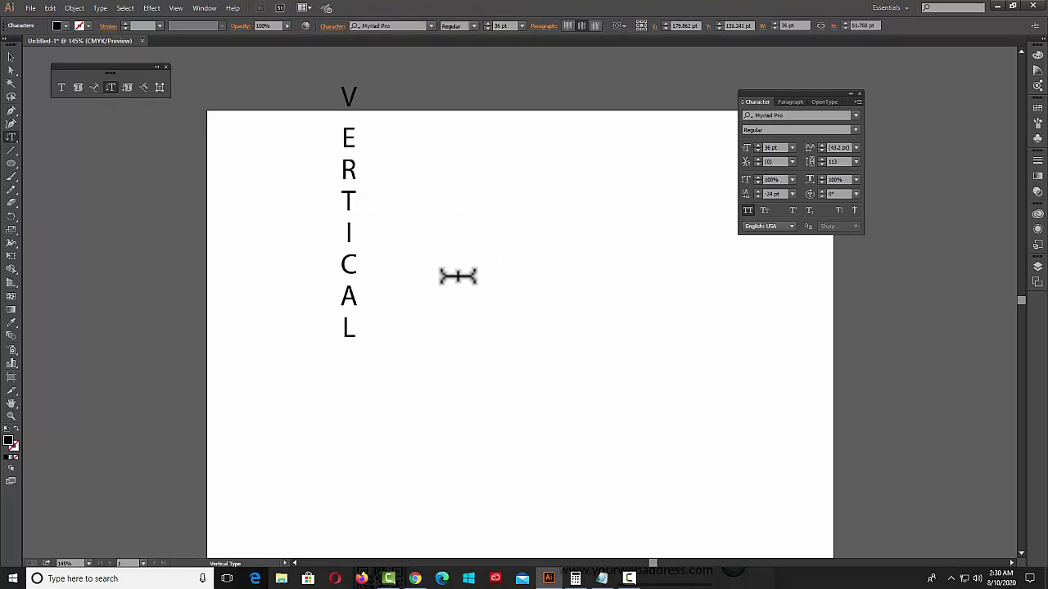
type(" TYP")
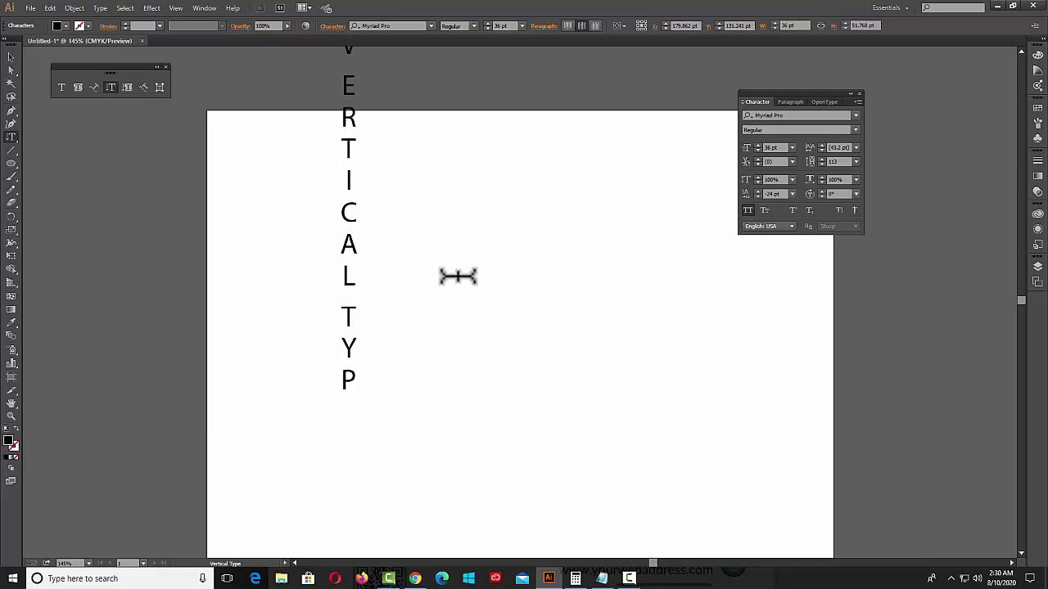
type("E TOOL")
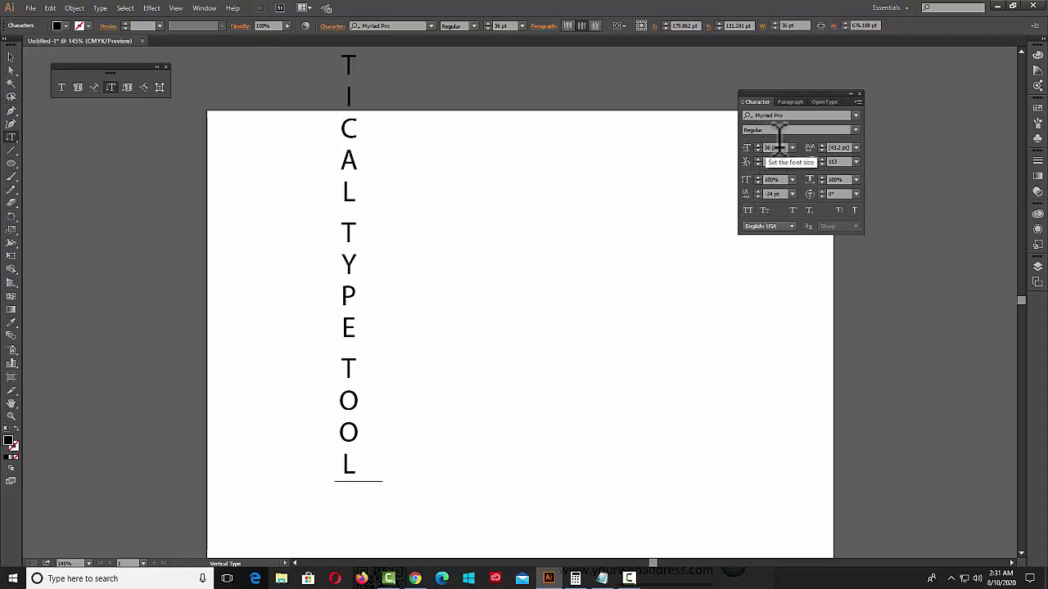
left_click(792, 148)
left_click(811, 254)
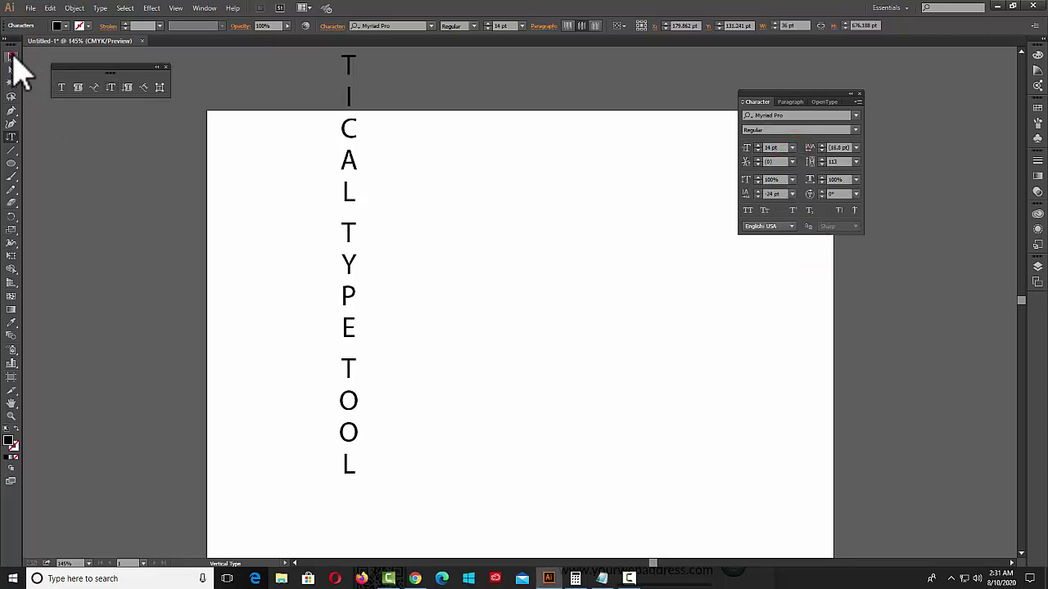
Move the vertical text and set its size to 14 pt.
left_click(11, 56)
left_click_drag(358, 298, 445, 331)
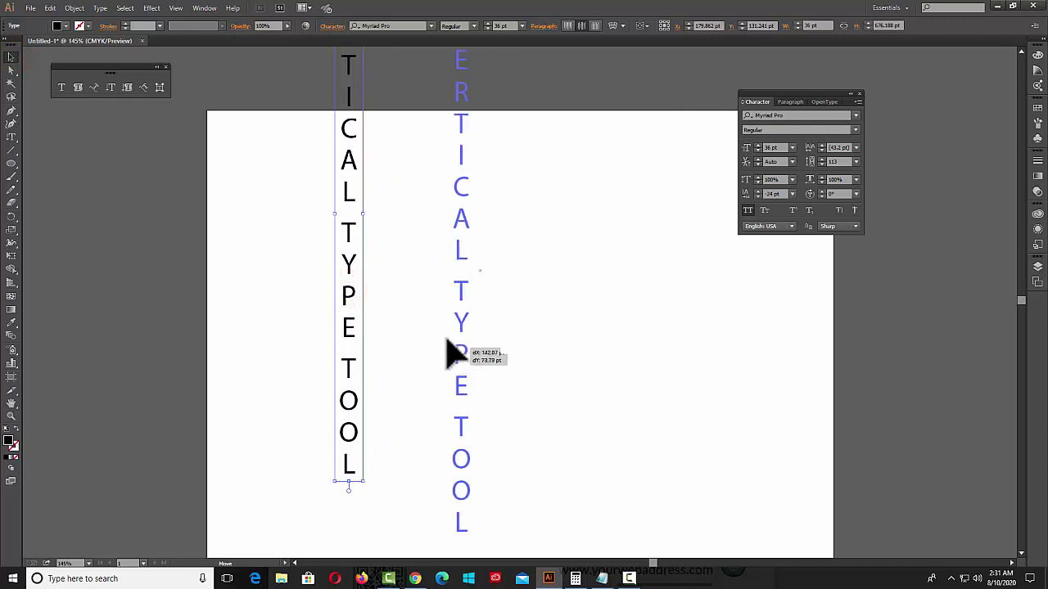
left_click(792, 148)
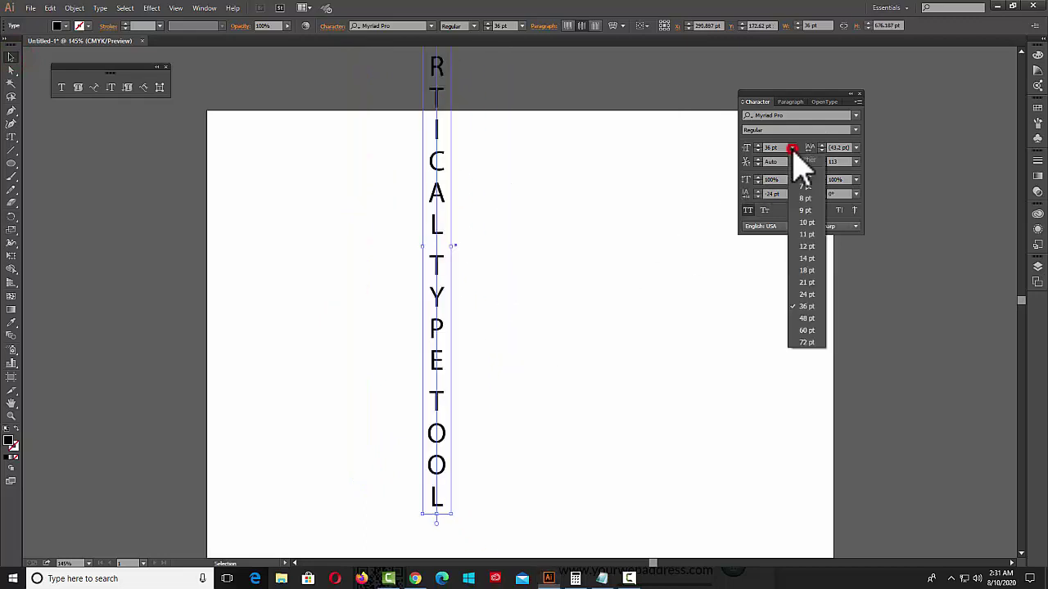
left_click(808, 256)
Scale the text up to 59.52 pt via its bounding box and move it left.
left_click_drag(438, 226, 470, 257)
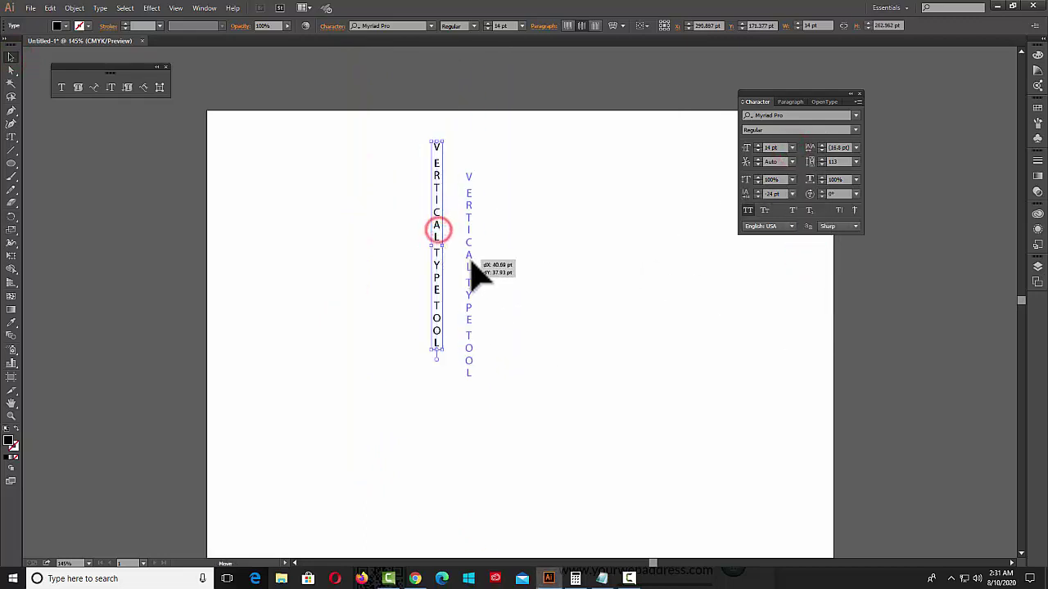
left_click_drag(469, 377, 511, 497)
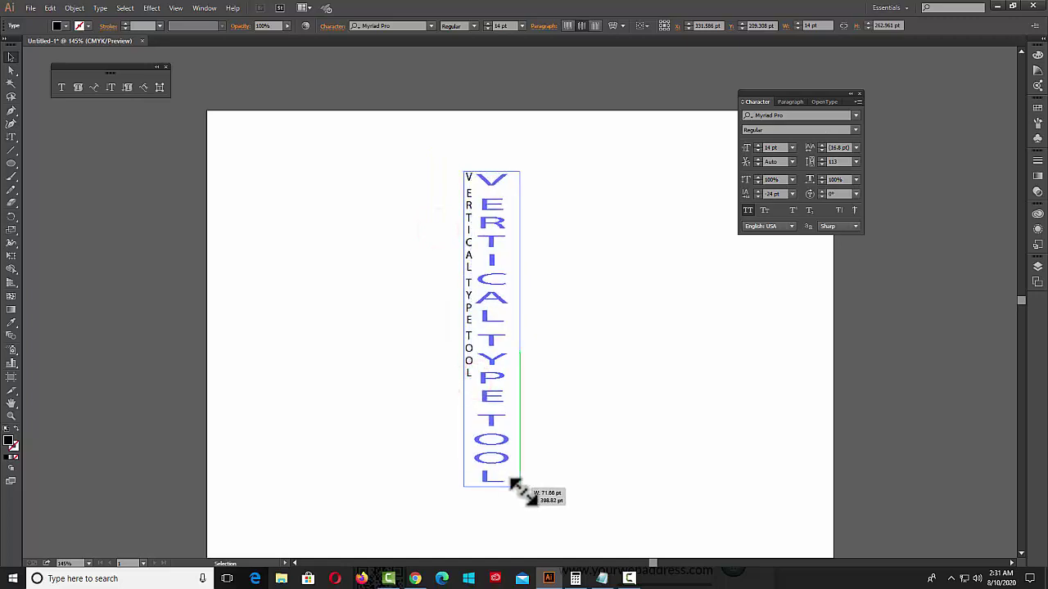
left_click_drag(497, 325, 493, 307)
left_click(573, 287)
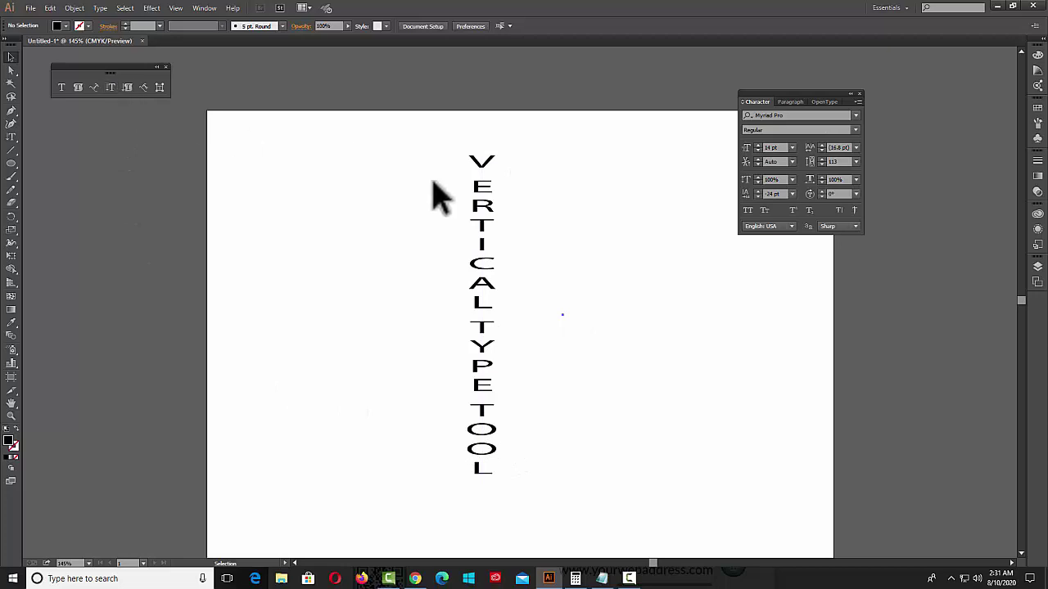
left_click_drag(483, 205, 321, 209)
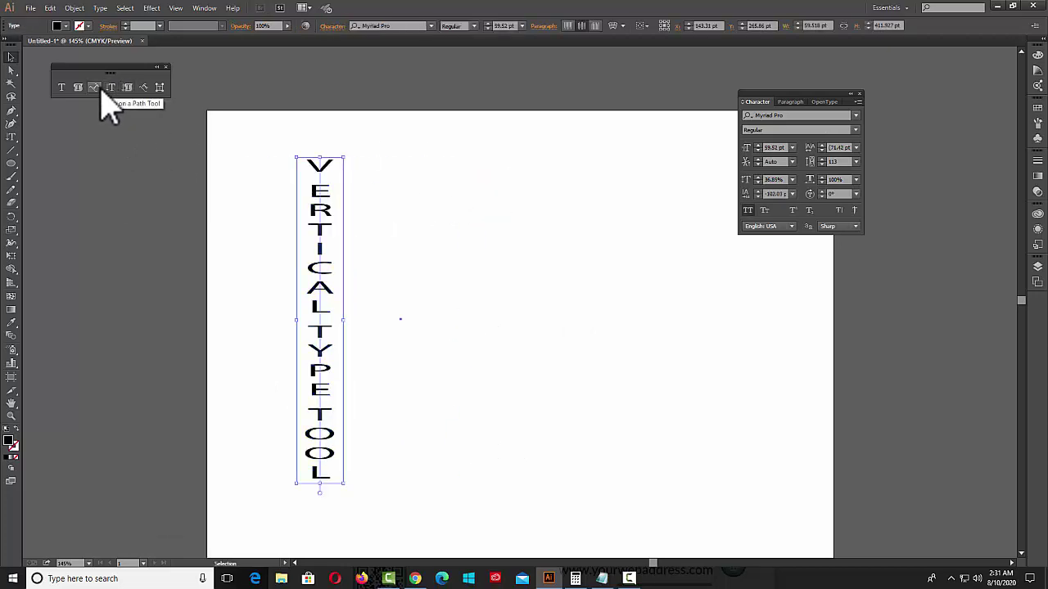
Draw a tall rectangle to the right of the vertical text.
left_click(12, 163)
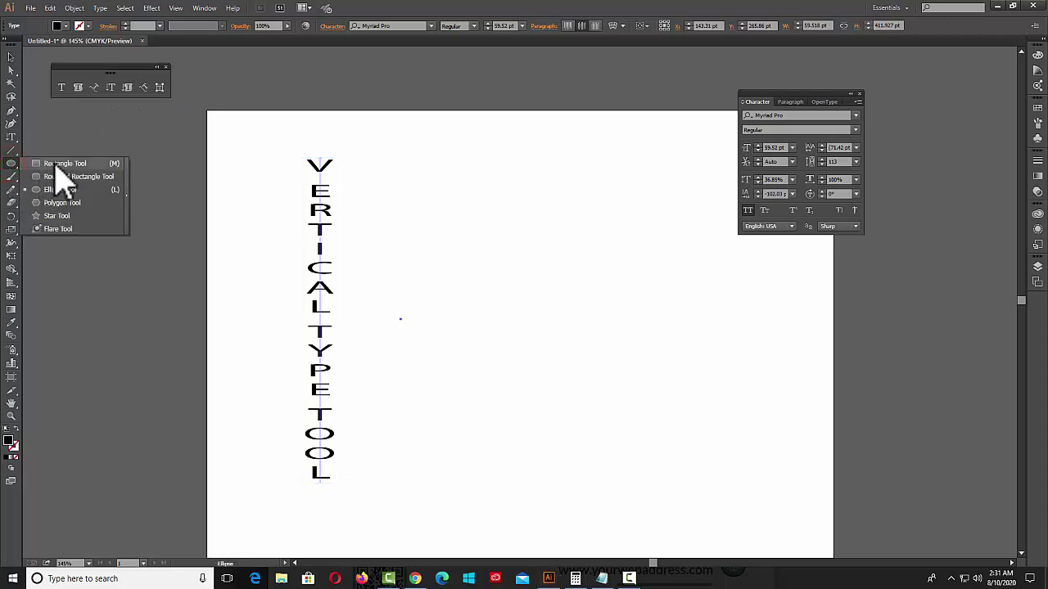
left_click(54, 163)
mouse_move(458, 161)
left_mouse_down()
mouse_move(566, 421)
mouse_move(606, 475)
left_mouse_up()
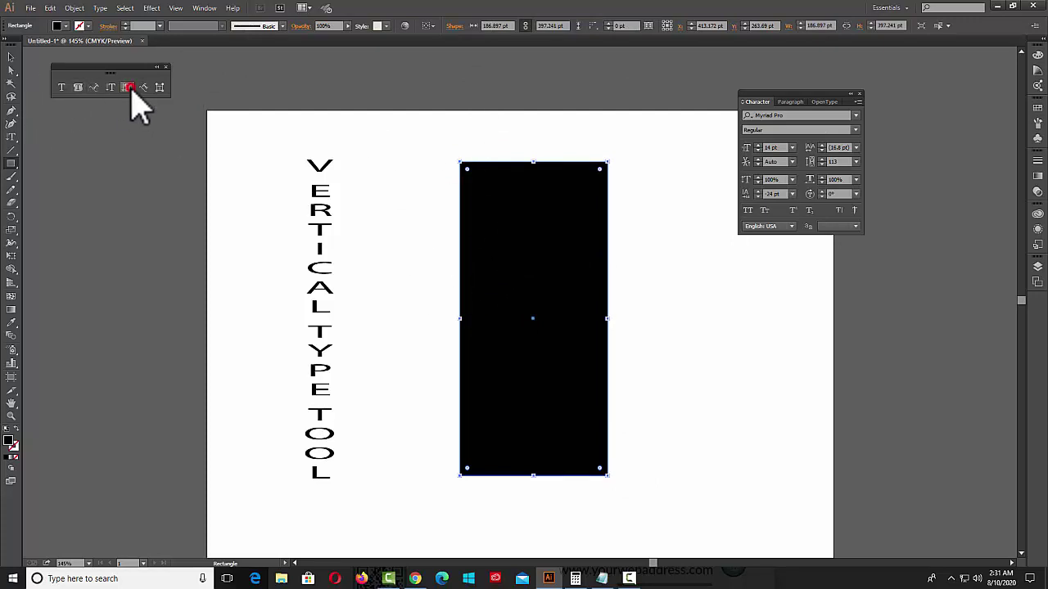
Fill the rectangle with vertical area type reading 'VERTICAL AREA TYPE TOOL'.
left_click(128, 87)
left_click(488, 161)
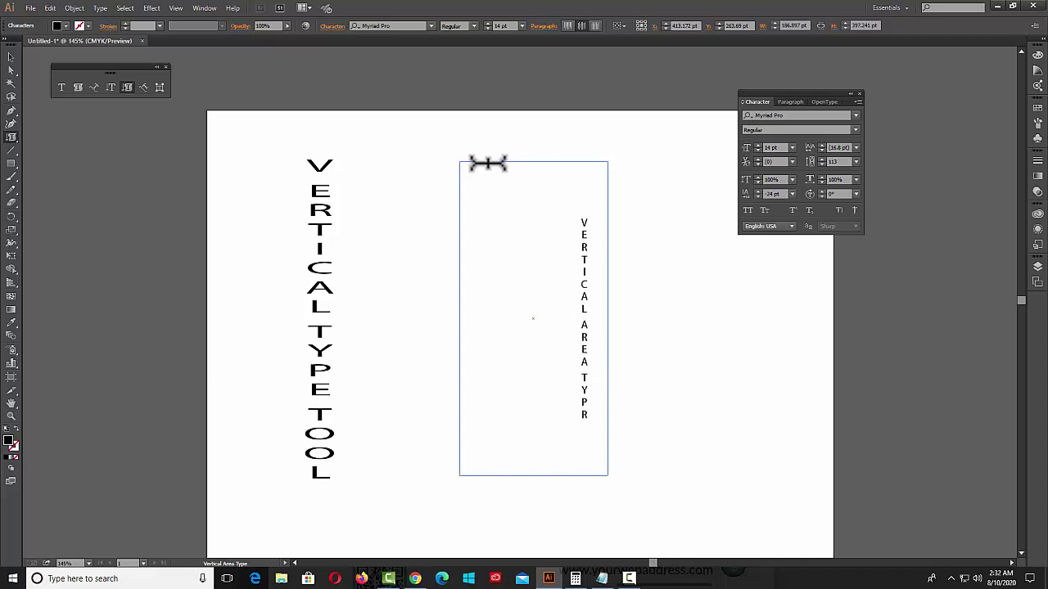
type("TOOL")
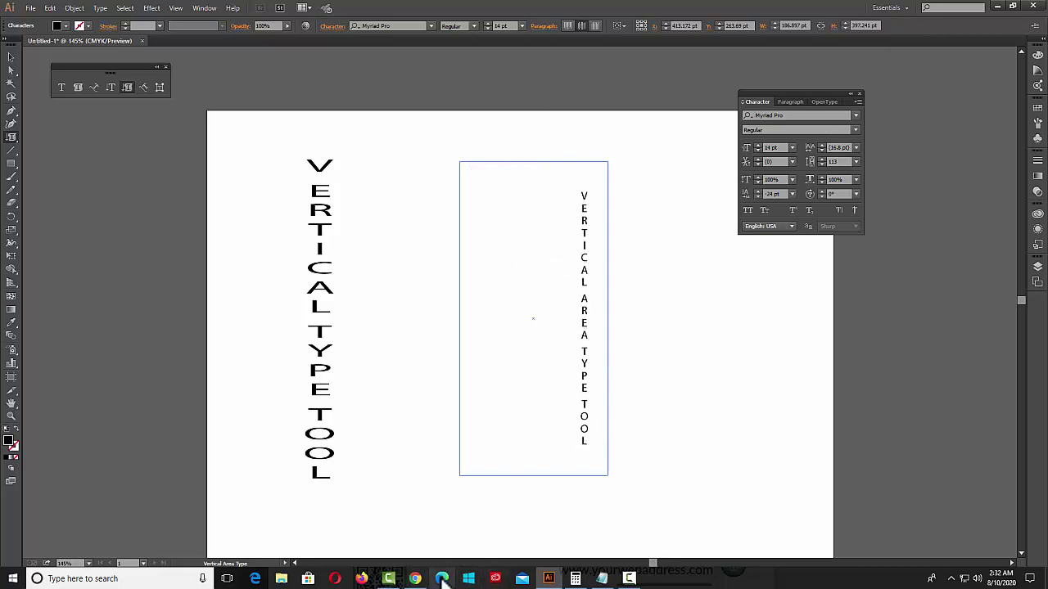
left_click(415, 579)
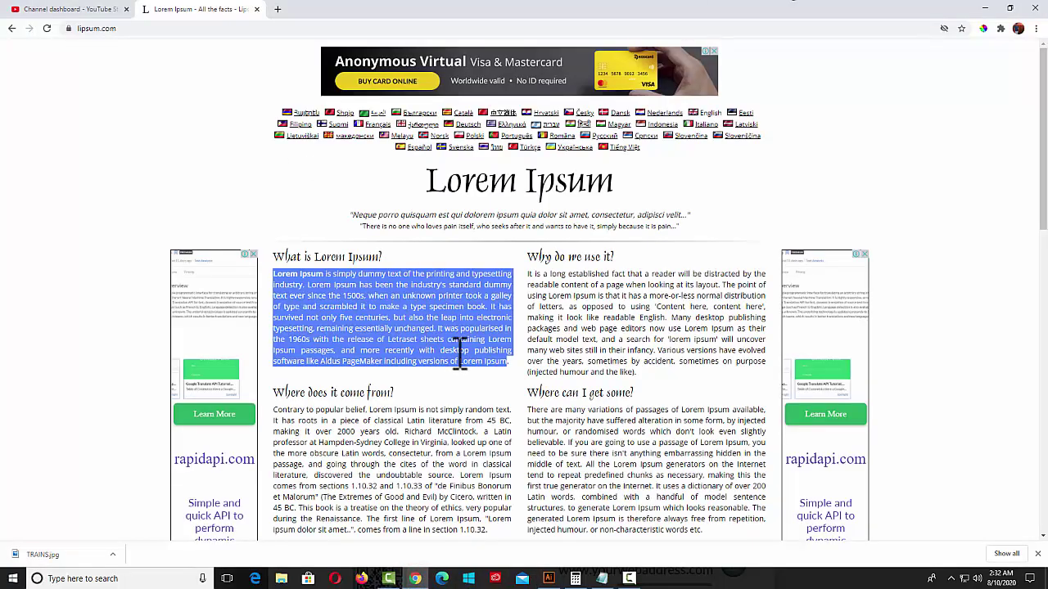
left_click(549, 578)
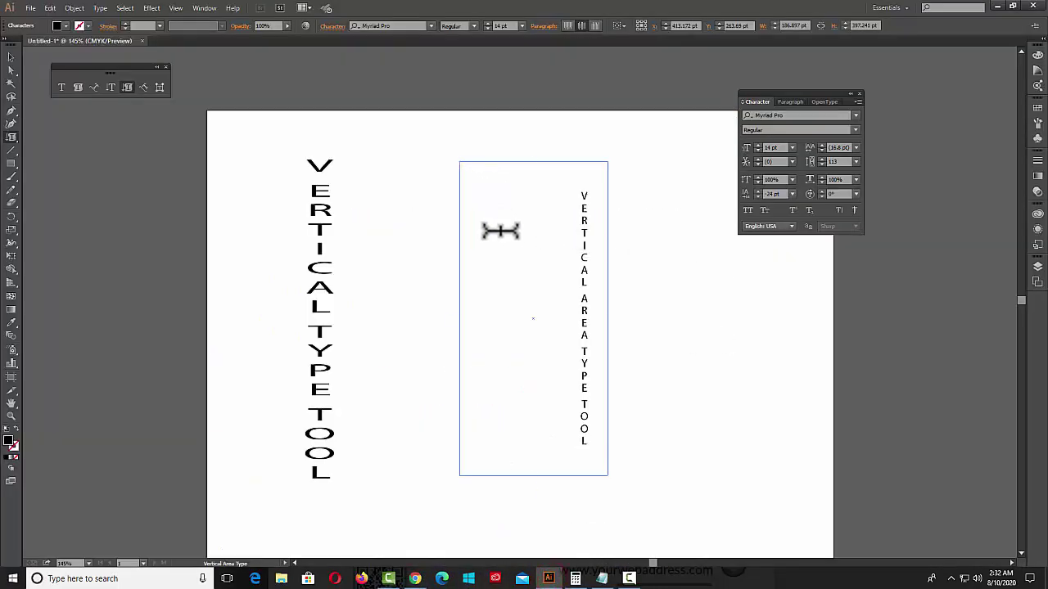
Paste the copied Lorem Ipsum placeholder text into the vertical area type box.
key("ctrl+v")
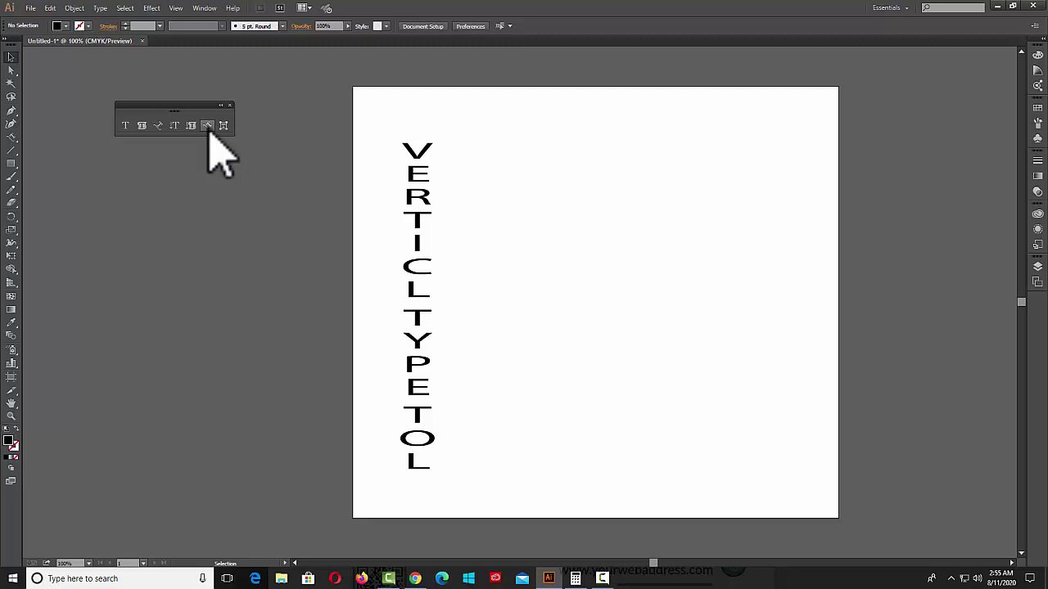
With the Pen tool, set the fill to None and the stroke to black.
left_click(13, 112)
left_click(65, 27)
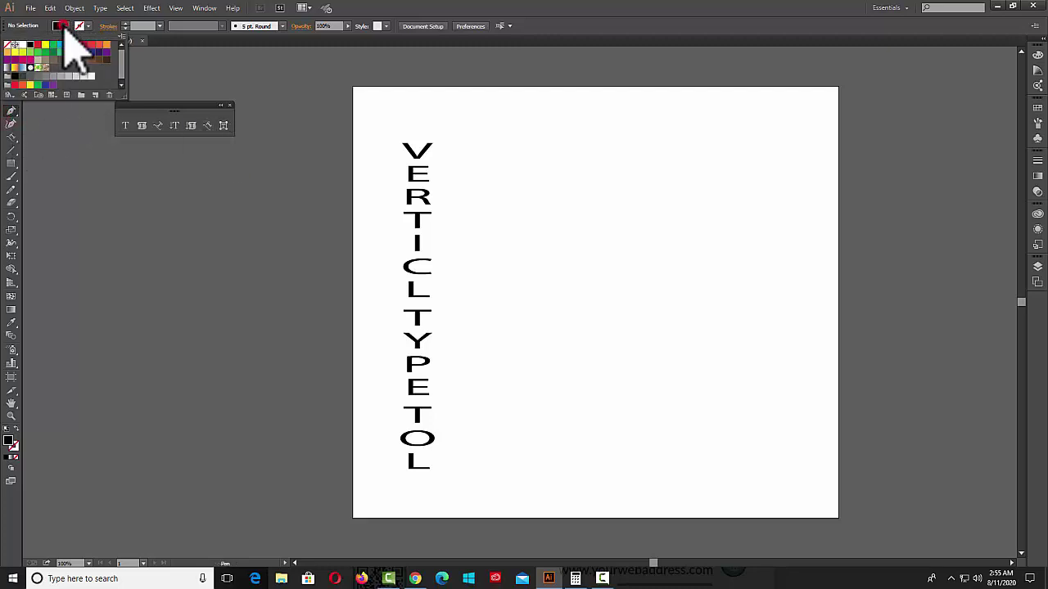
left_click(9, 44)
left_click(87, 26)
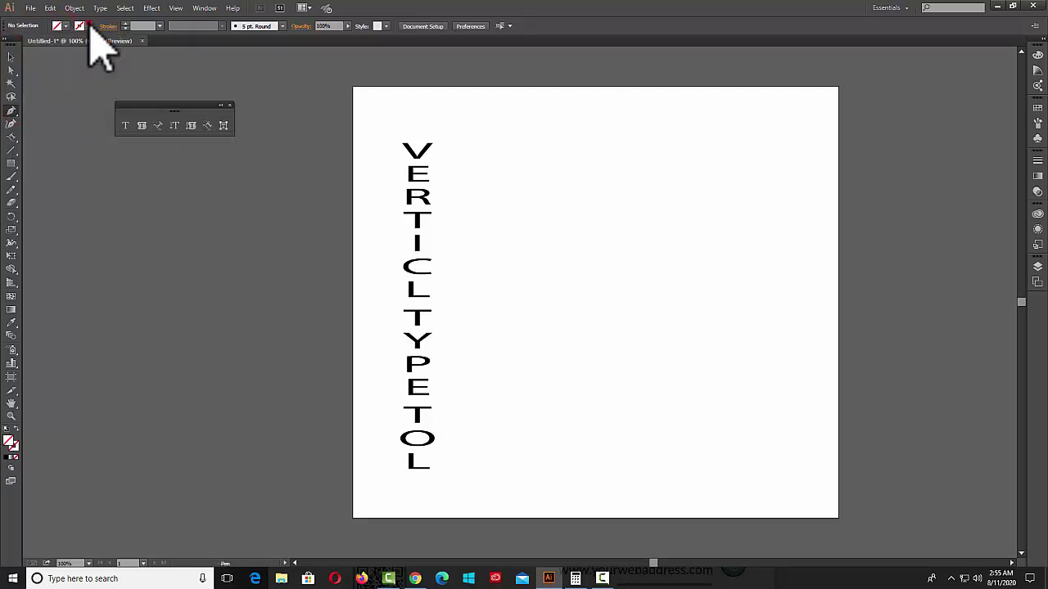
left_click(24, 59)
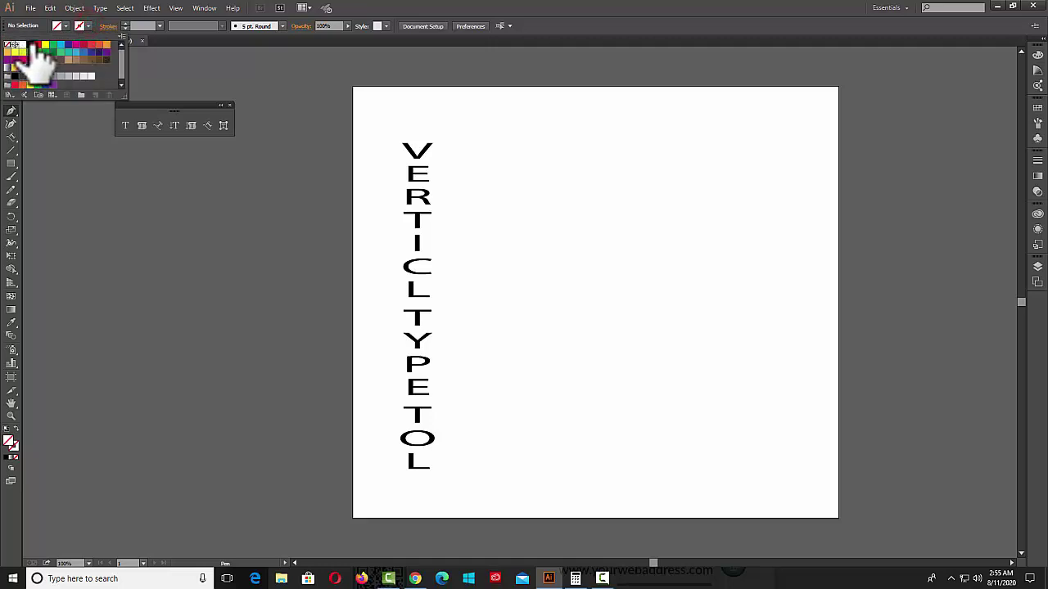
left_click(603, 8)
Draw an S-shaped open path from the artboard's top to bottom, right of the vertical text.
left_click(595, 303)
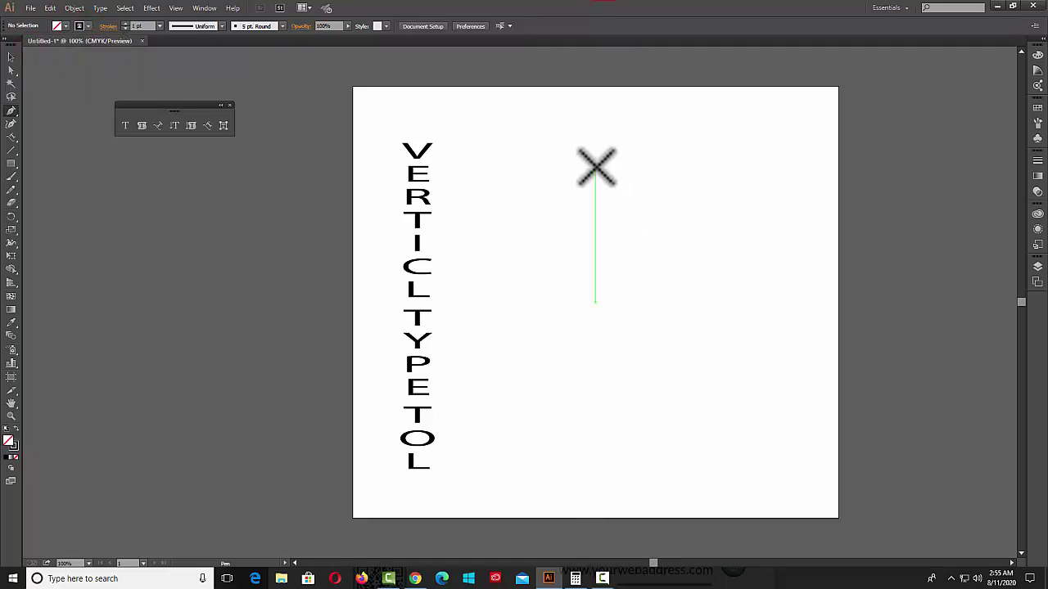
left_click(580, 136)
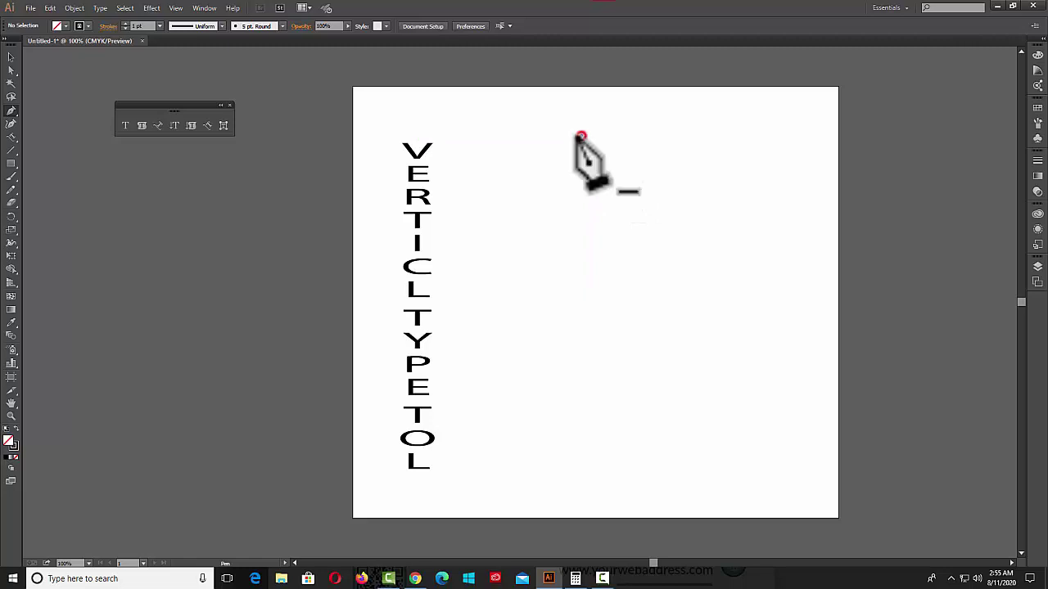
left_click_drag(556, 287, 583, 360)
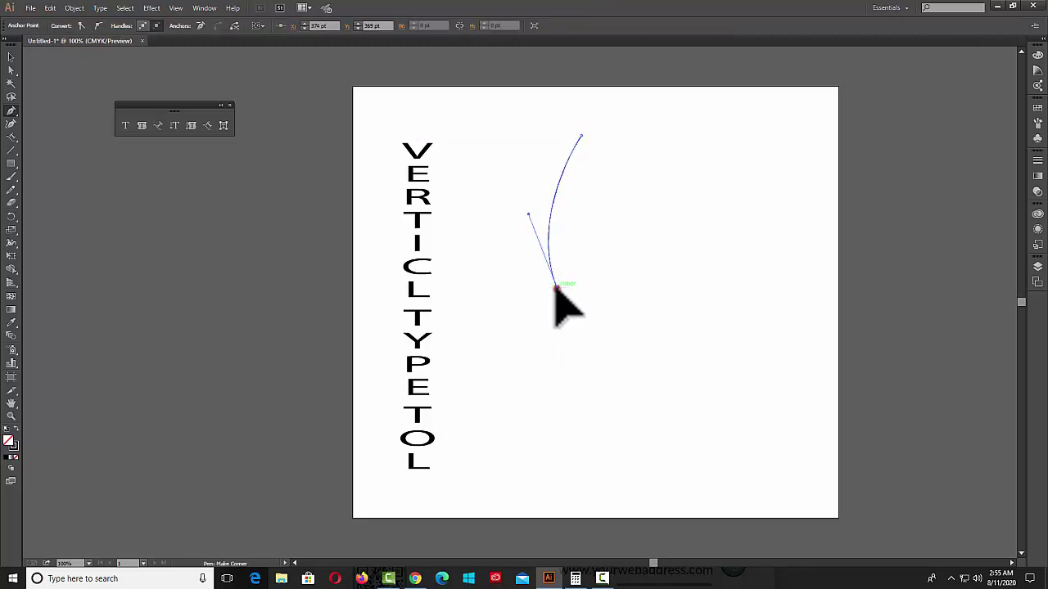
left_click(557, 287)
left_click_drag(559, 453, 499, 519)
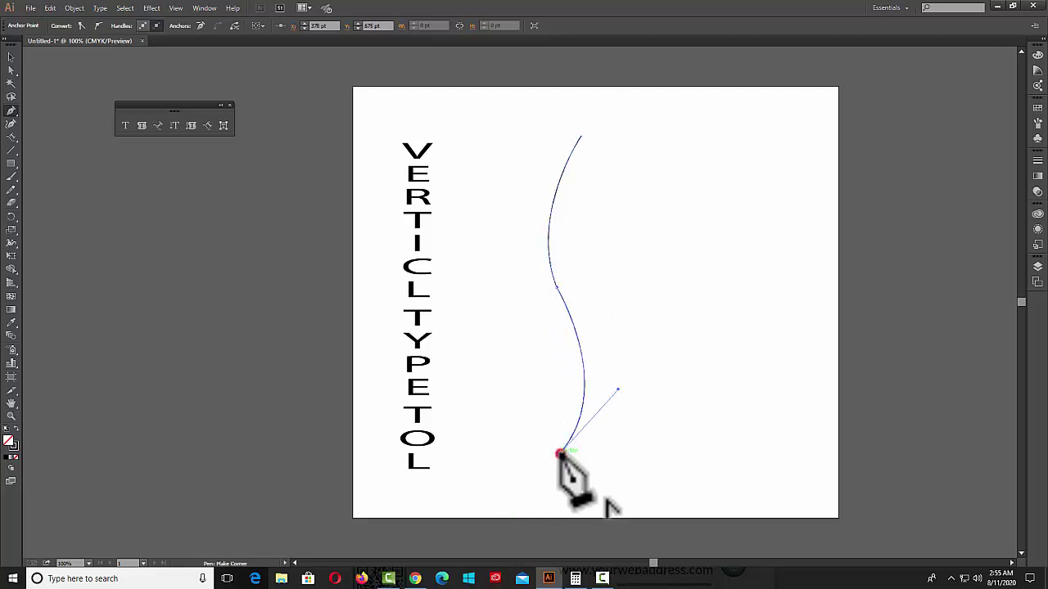
key("ctrl")
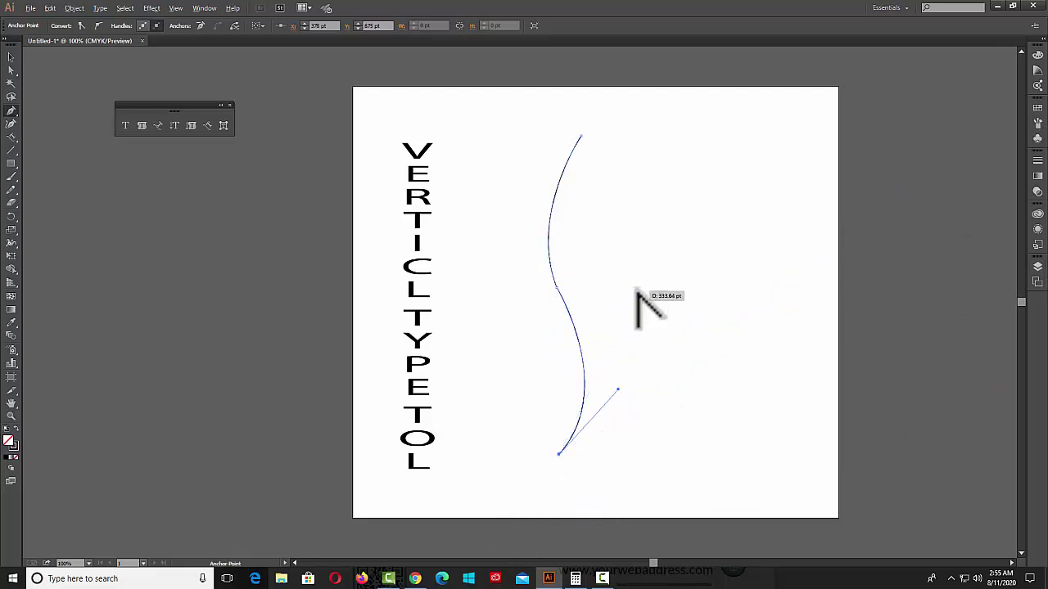
left_click(602, 275, "ctrl")
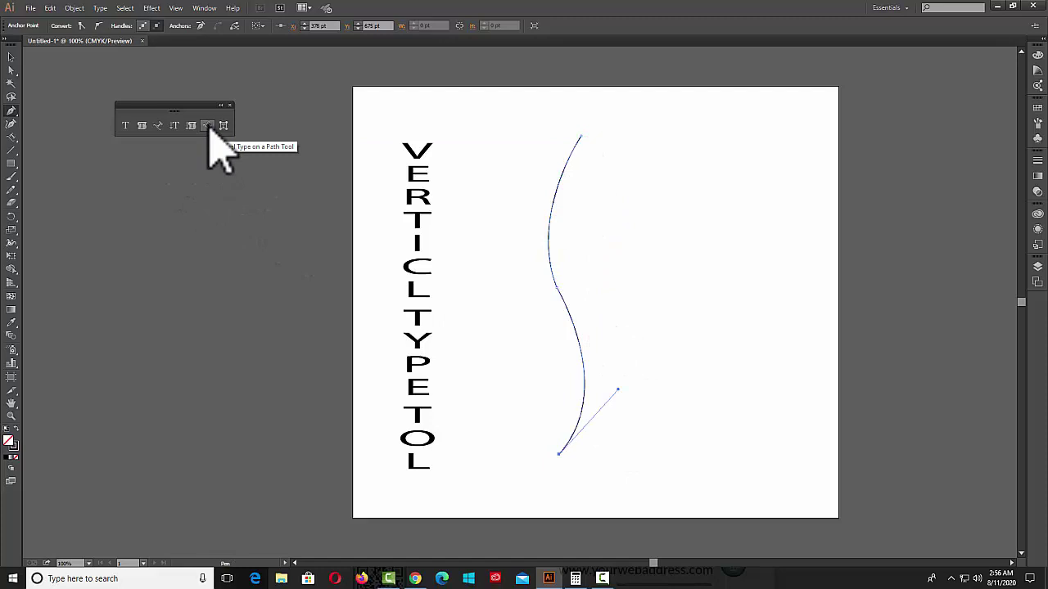
Place a Vertical Type on a Path insertion point at the top of the S-curve.
left_click(210, 127)
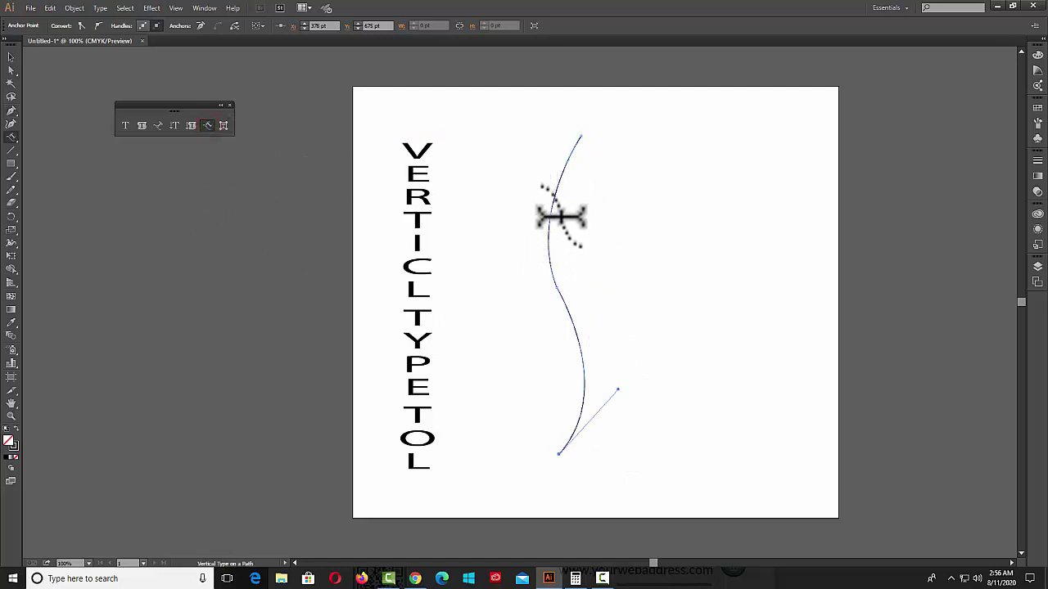
left_click(569, 157)
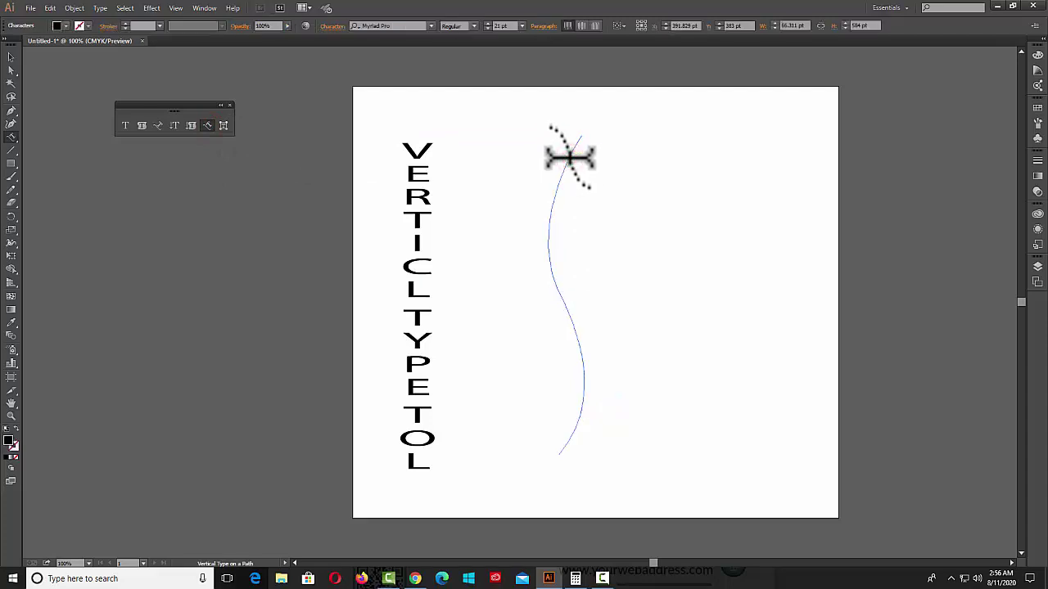
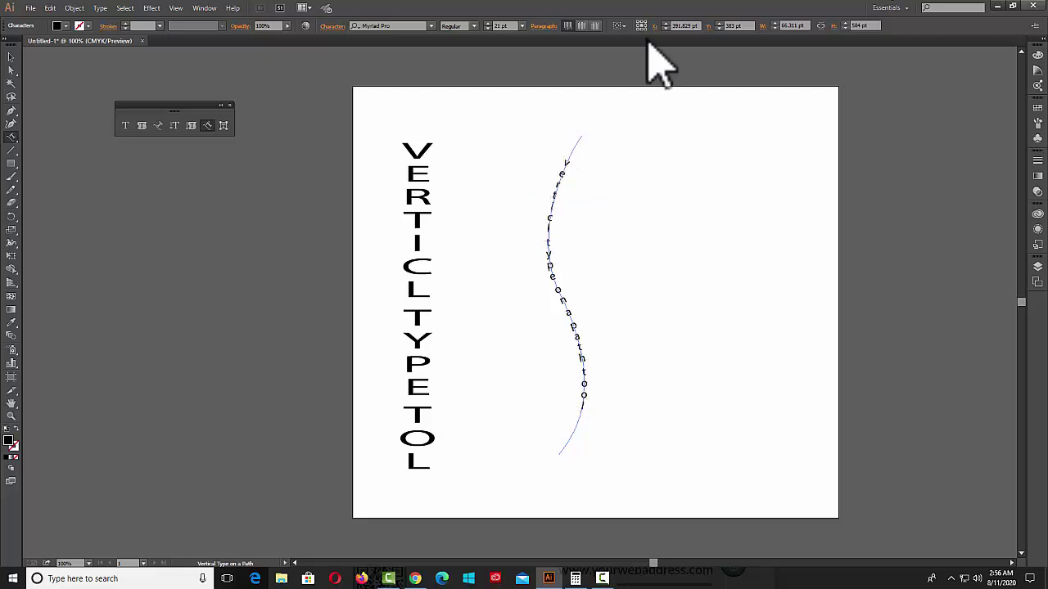
Draw a wavy Pen-tool curve right of the path text, with a black stroke and no fill.
key("p")
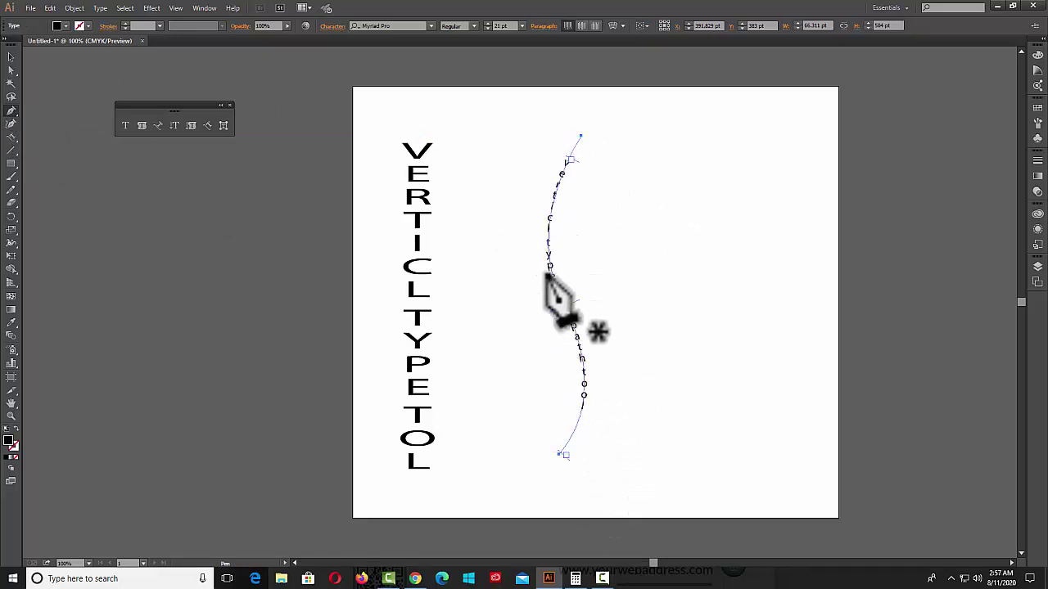
left_click(681, 460)
left_click_drag(709, 298, 675, 224)
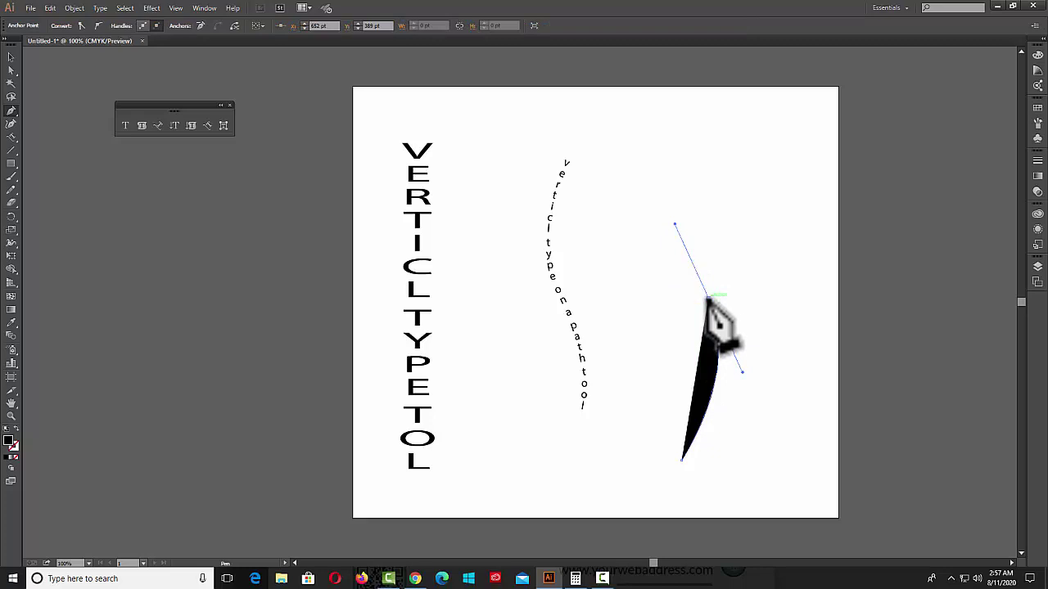
left_click(707, 299)
left_click_drag(703, 147, 748, 88)
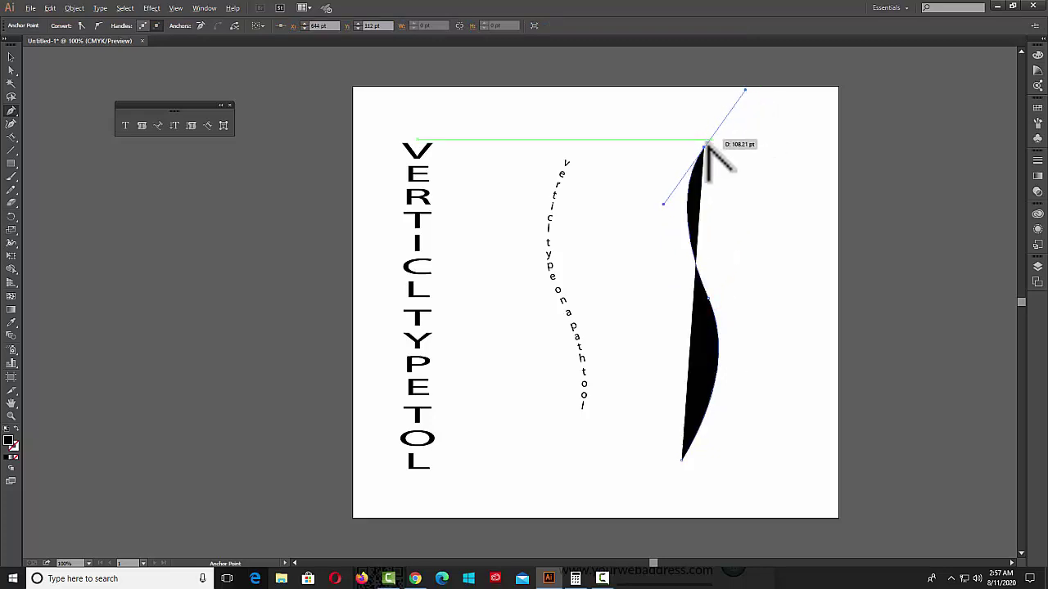
left_click(703, 148)
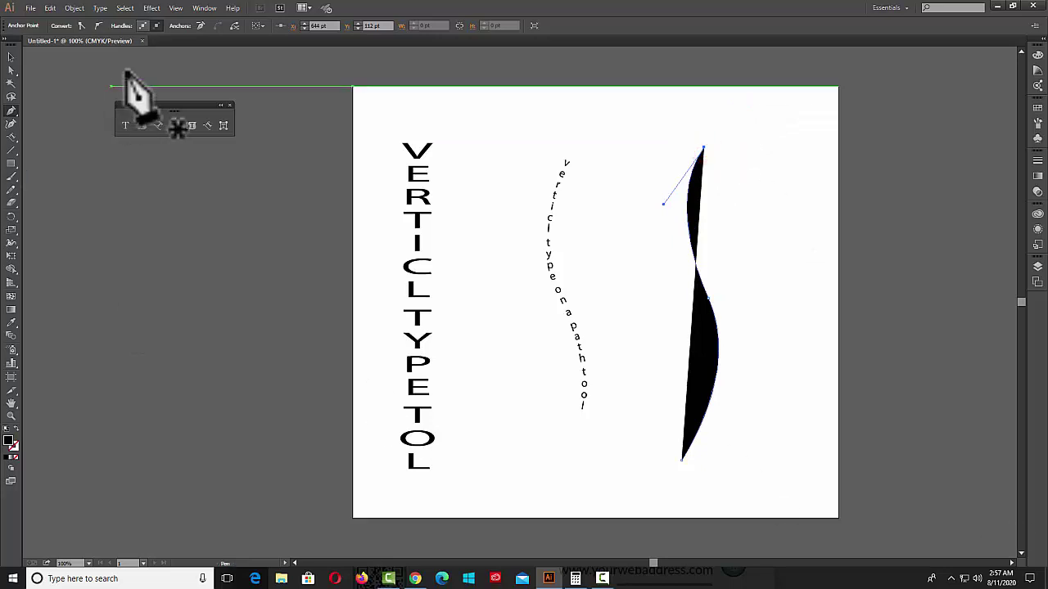
left_click(17, 430)
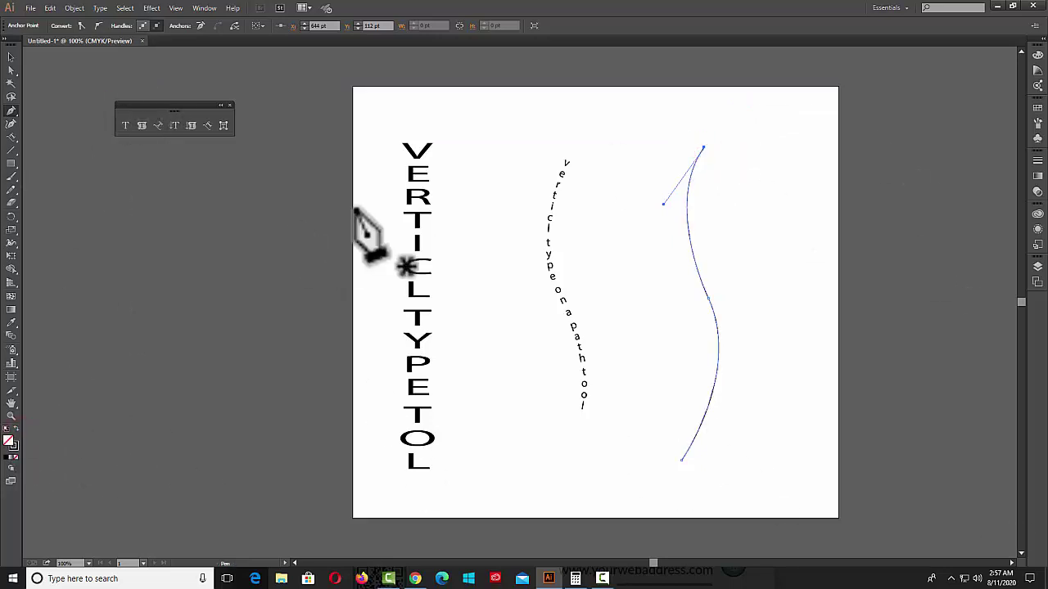
Run uppercase vertical type up the new curve from its bottom, then select both path-text objects.
left_click(208, 127)
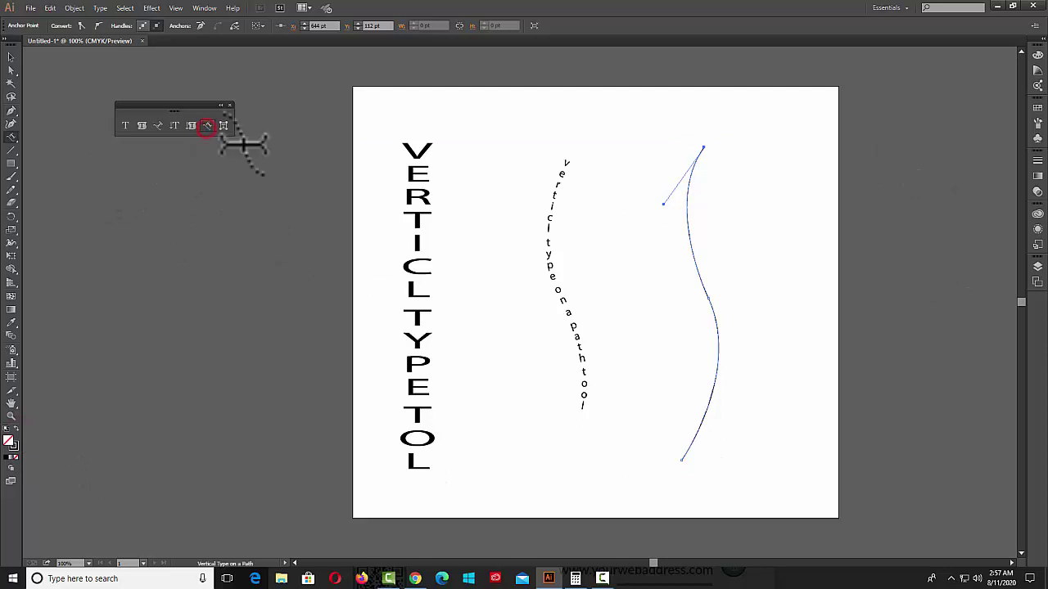
left_click(690, 443)
type("VERTICAL TYPE ON A PATH TOOL")
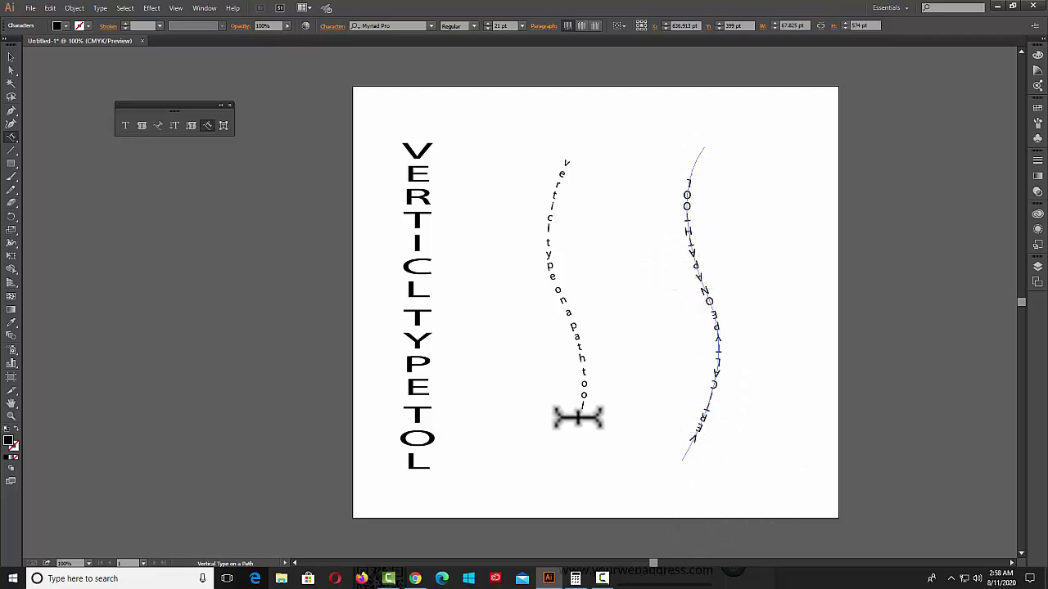
left_click(10, 57)
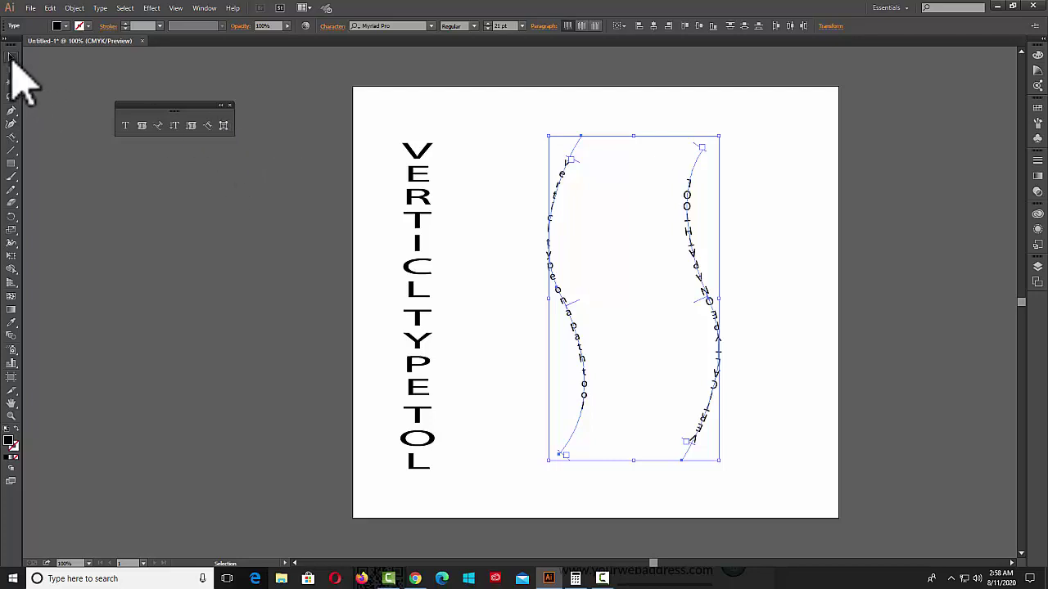
Deselect everything and pick the Touch Type tool for editing individual letters.
left_click(72, 193)
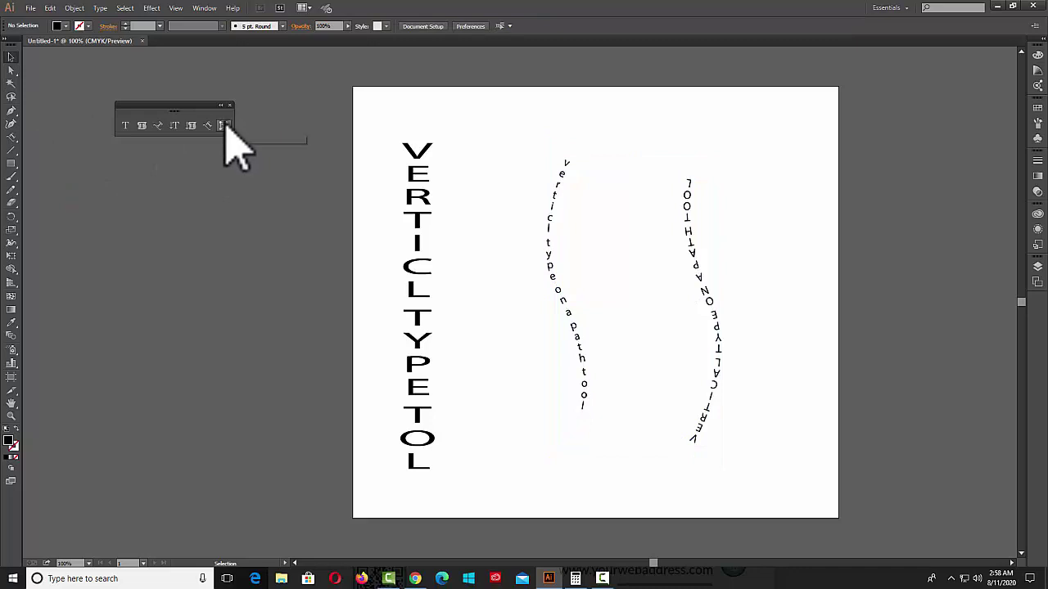
left_click(224, 125)
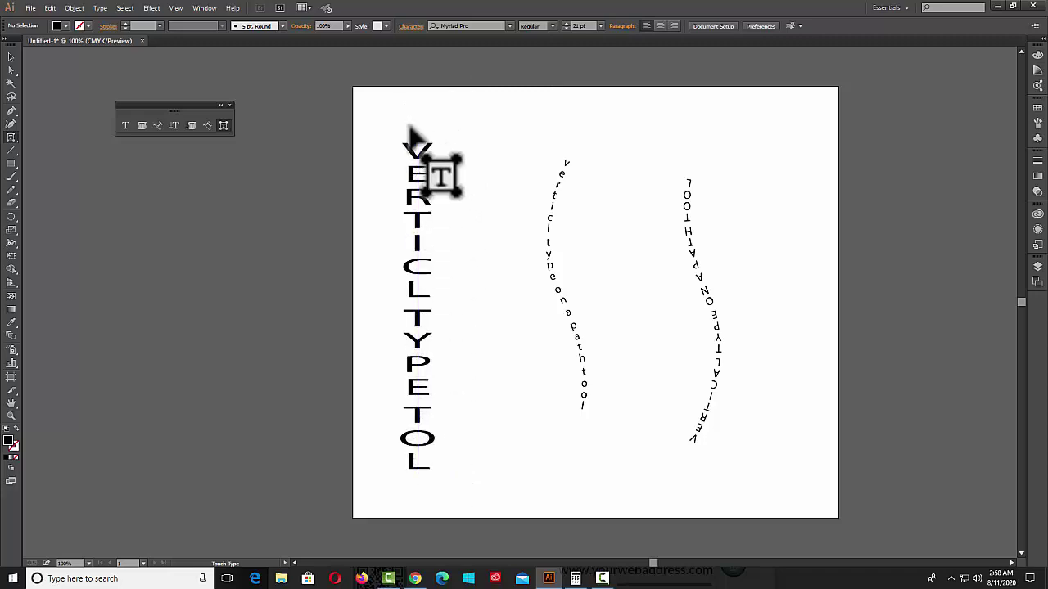
Shift the C, tilt and move the E, shift the T, and rotate the V with Touch Type.
left_click(421, 269)
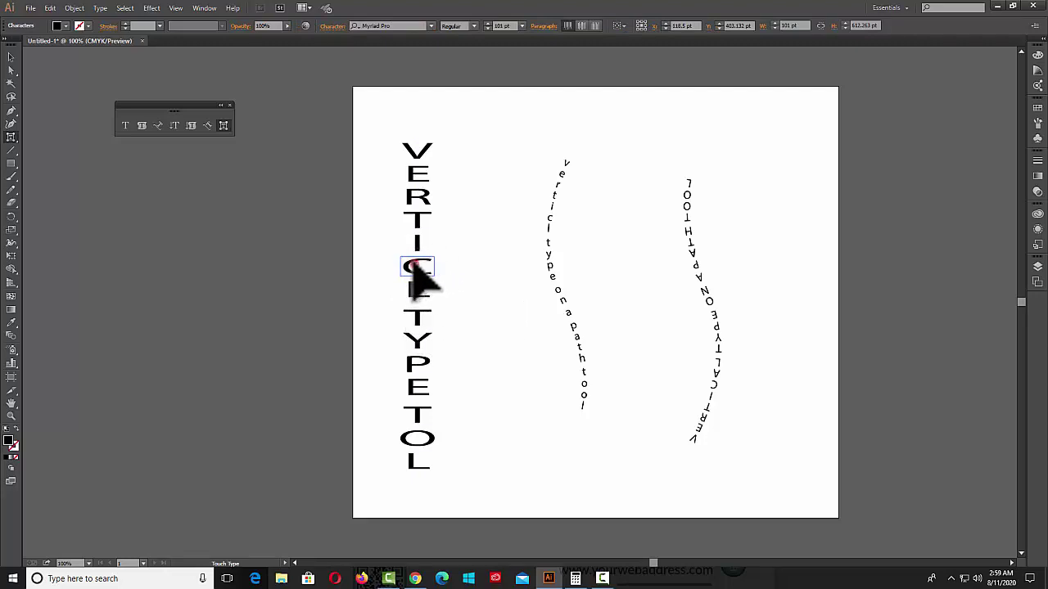
mouse_move(414, 263)
left_mouse_down()
mouse_move(472, 221)
mouse_move(461, 286)
mouse_move(433, 299)
mouse_move(421, 285)
left_mouse_up()
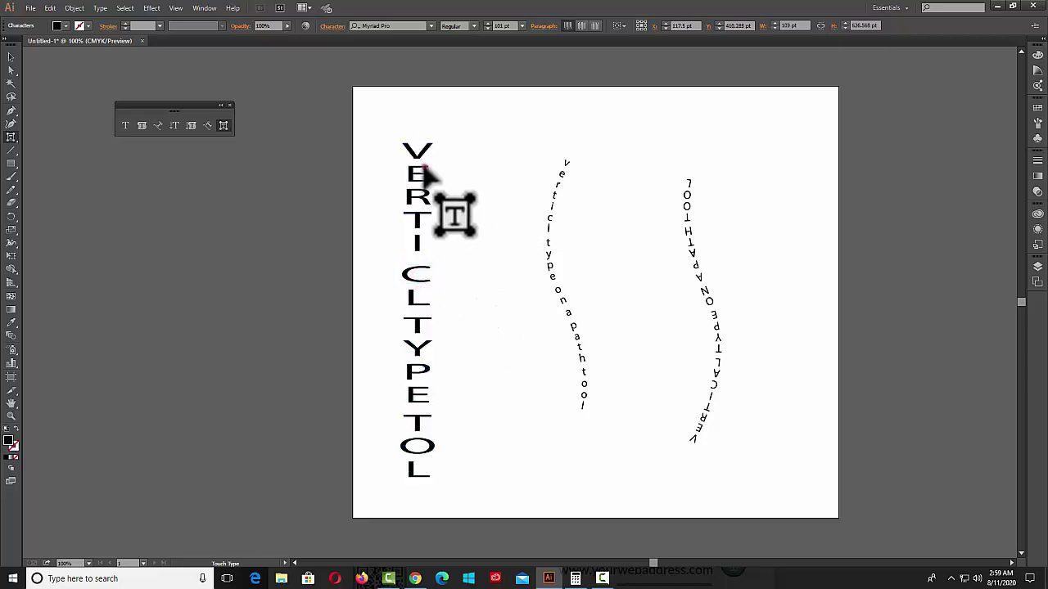
mouse_move(423, 175)
left_mouse_down()
mouse_move(439, 176)
mouse_move(450, 213)
mouse_move(399, 175)
left_mouse_up()
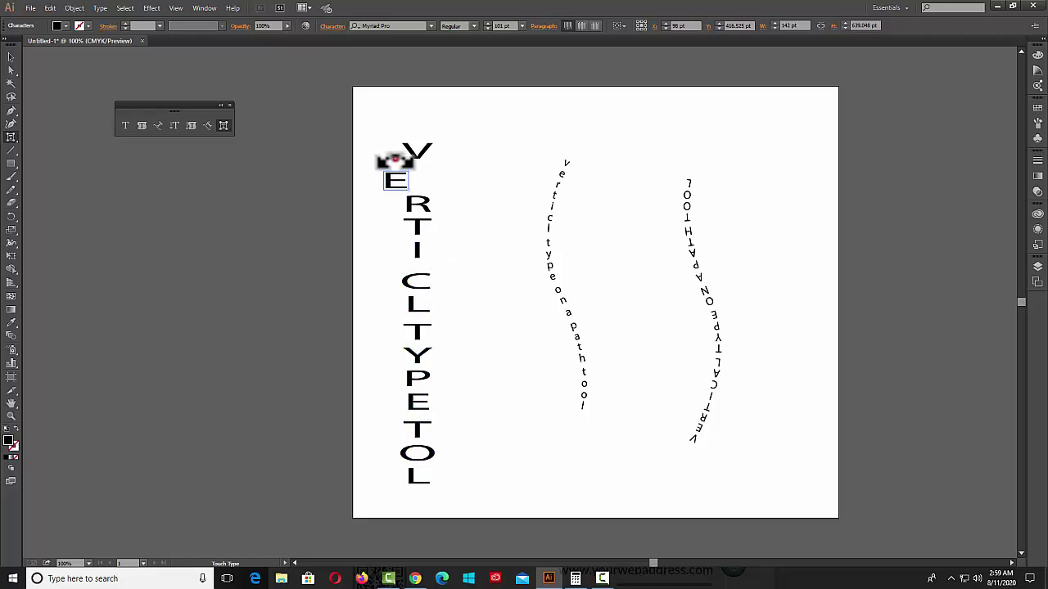
mouse_move(395, 160)
left_mouse_down()
mouse_move(428, 168)
mouse_move(407, 214)
left_mouse_up()
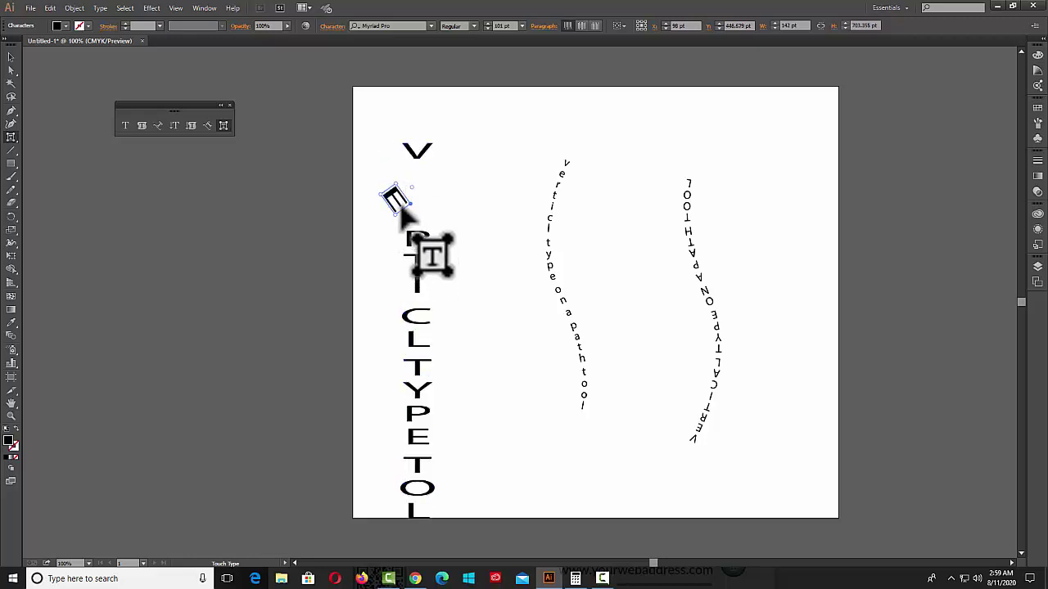
left_click_drag(407, 176, 374, 160)
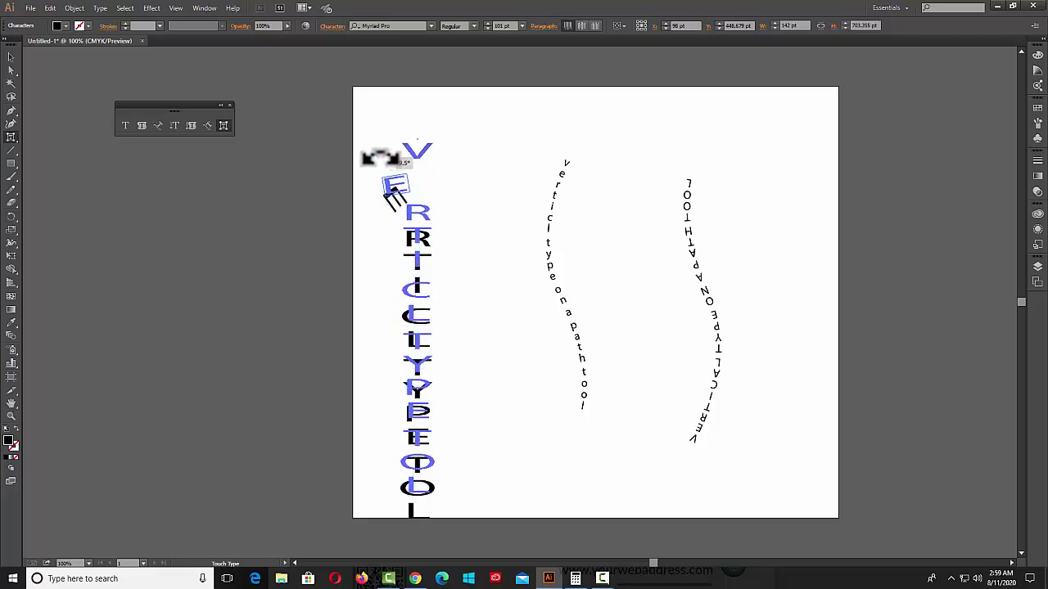
left_click(415, 246)
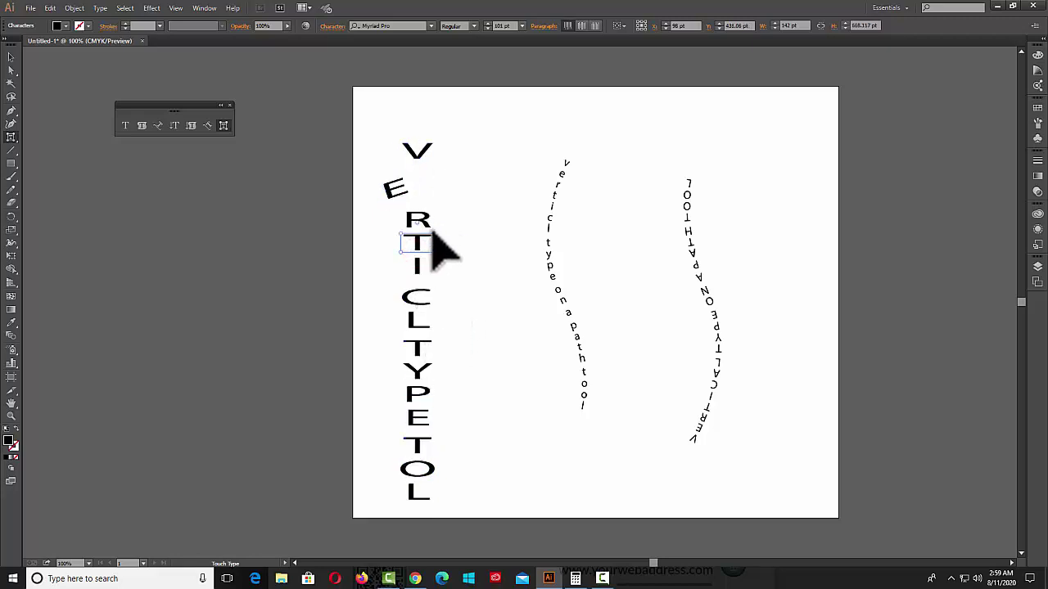
left_click_drag(417, 244, 431, 247)
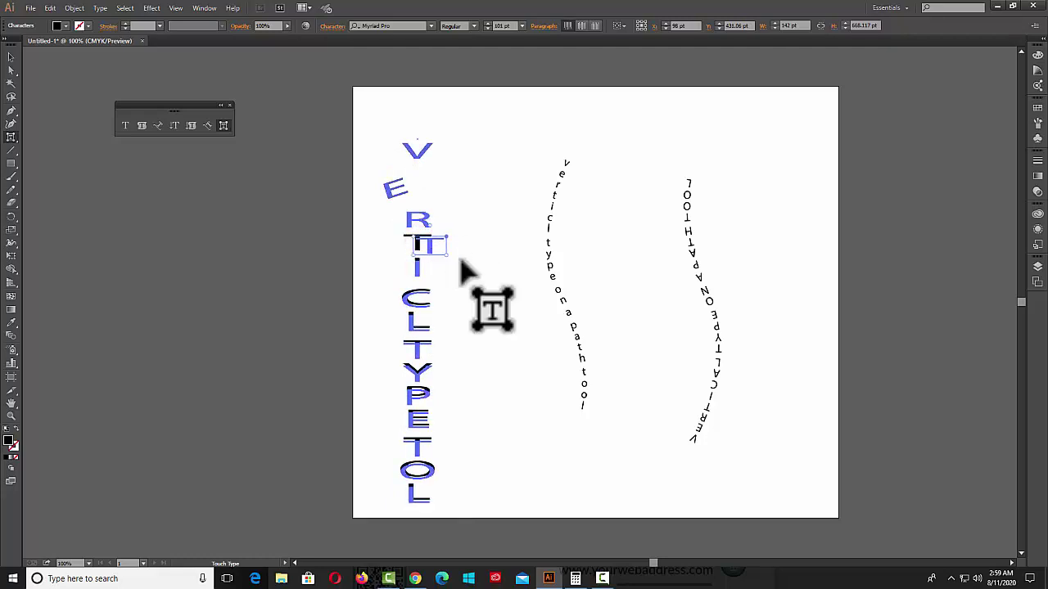
left_click(418, 149)
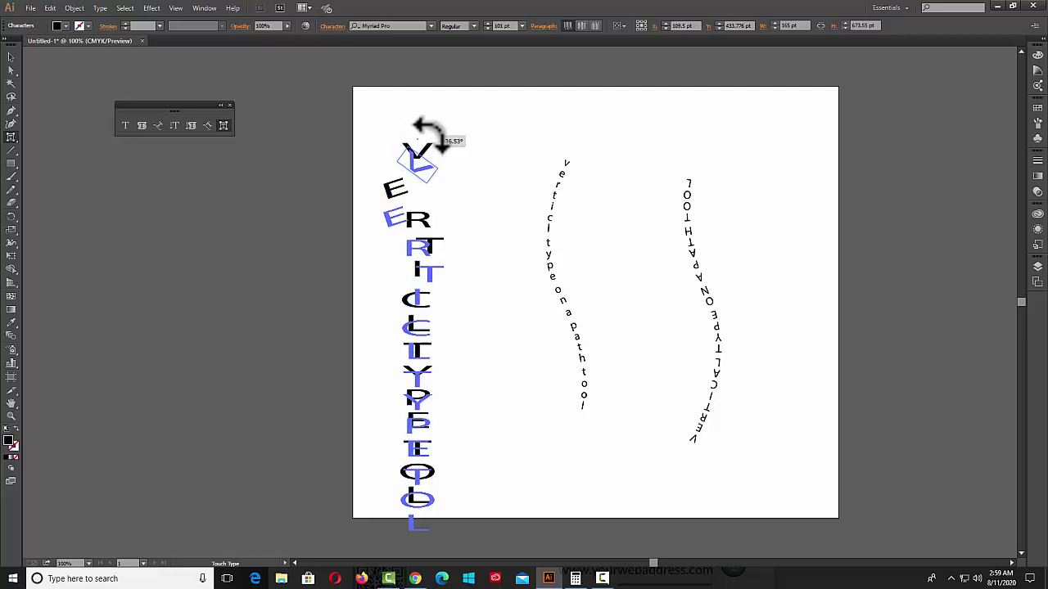
left_click_drag(416, 129, 433, 137)
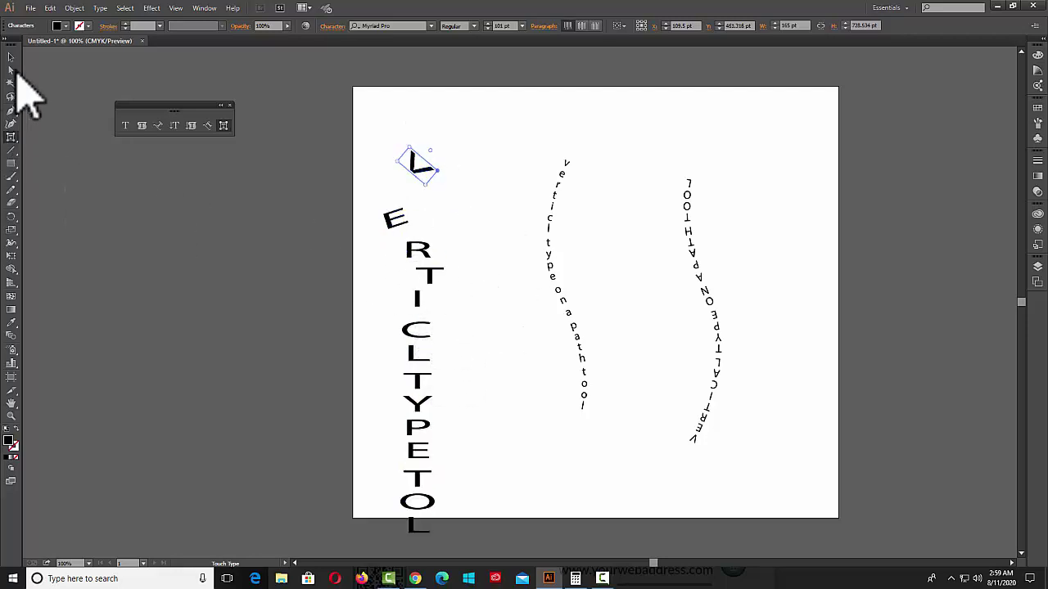
Move the whole vertical text column higher on the artboard.
left_click(12, 56)
left_click(417, 310)
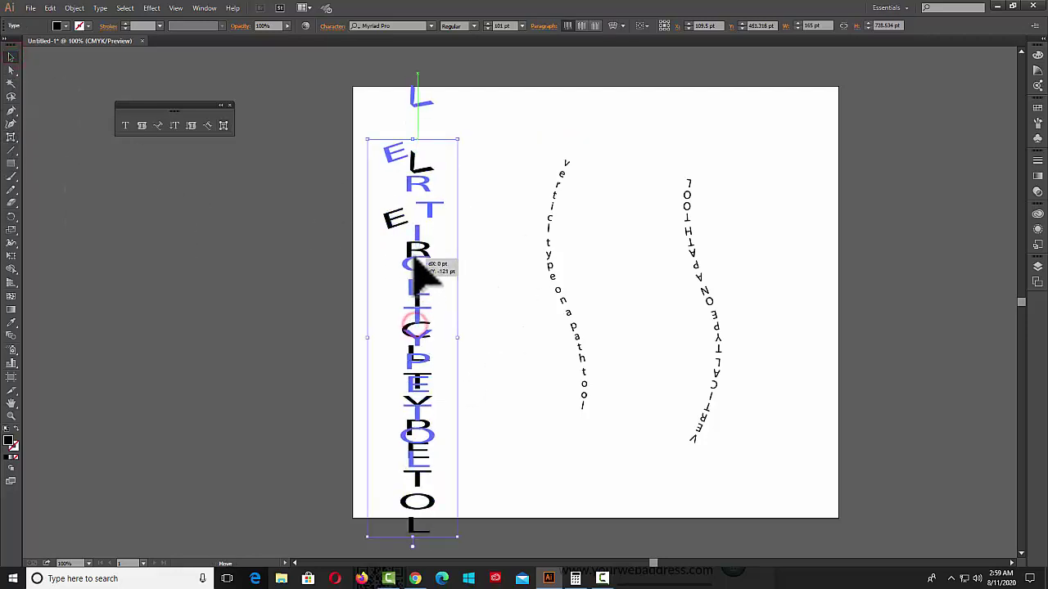
left_click_drag(417, 328, 417, 262)
left_click_drag(419, 177, 420, 206)
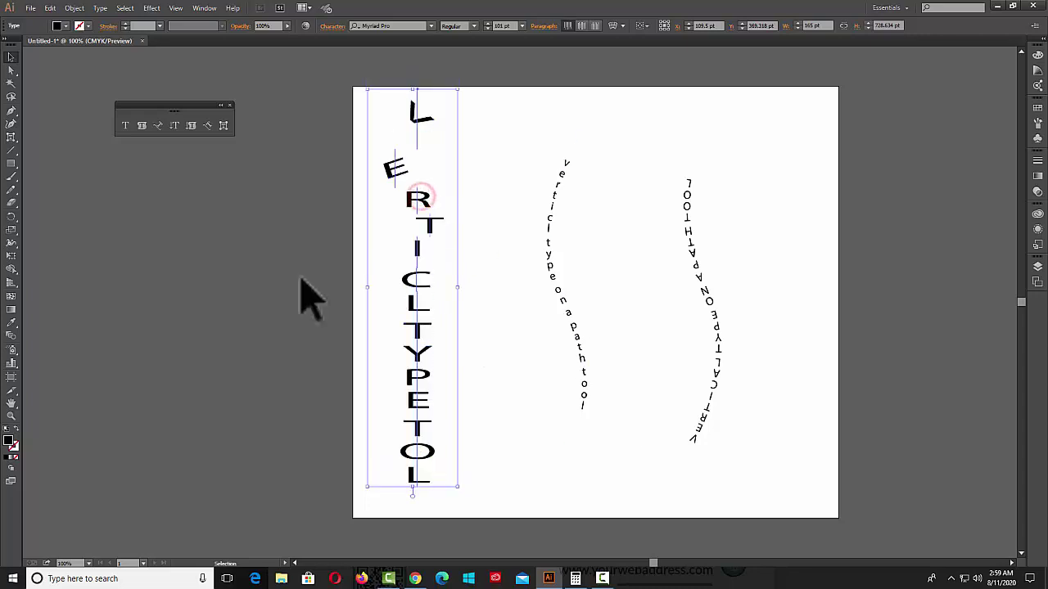